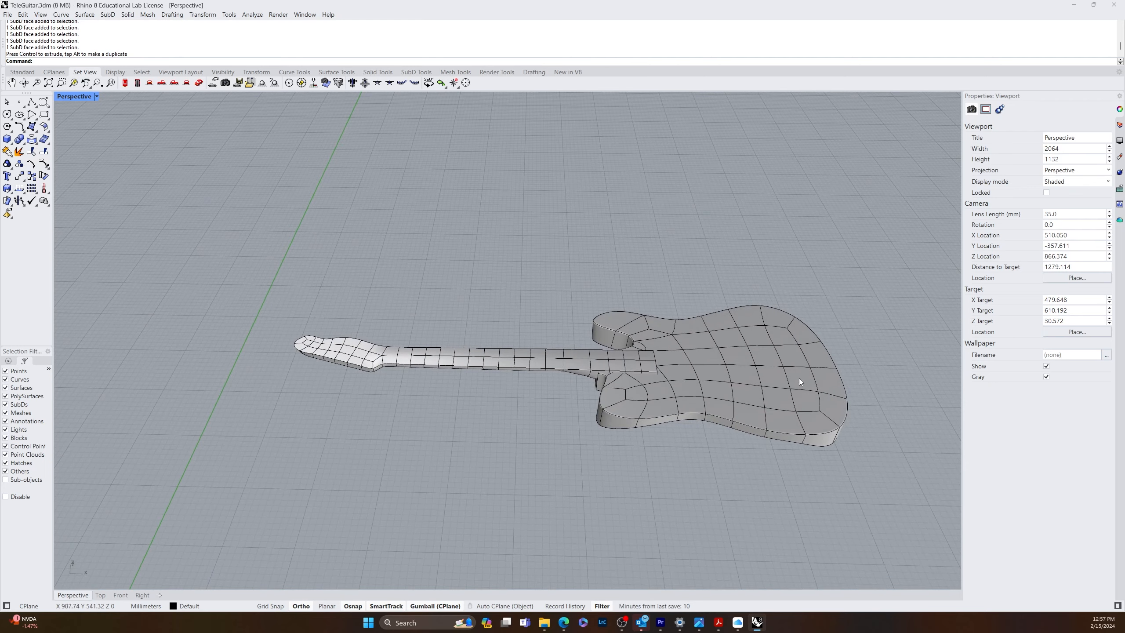
- Examine the guitar's body, neck and headstock from several angles, ending at the underside of the headstock
shift+right_drag(816, 341, 704, 377)
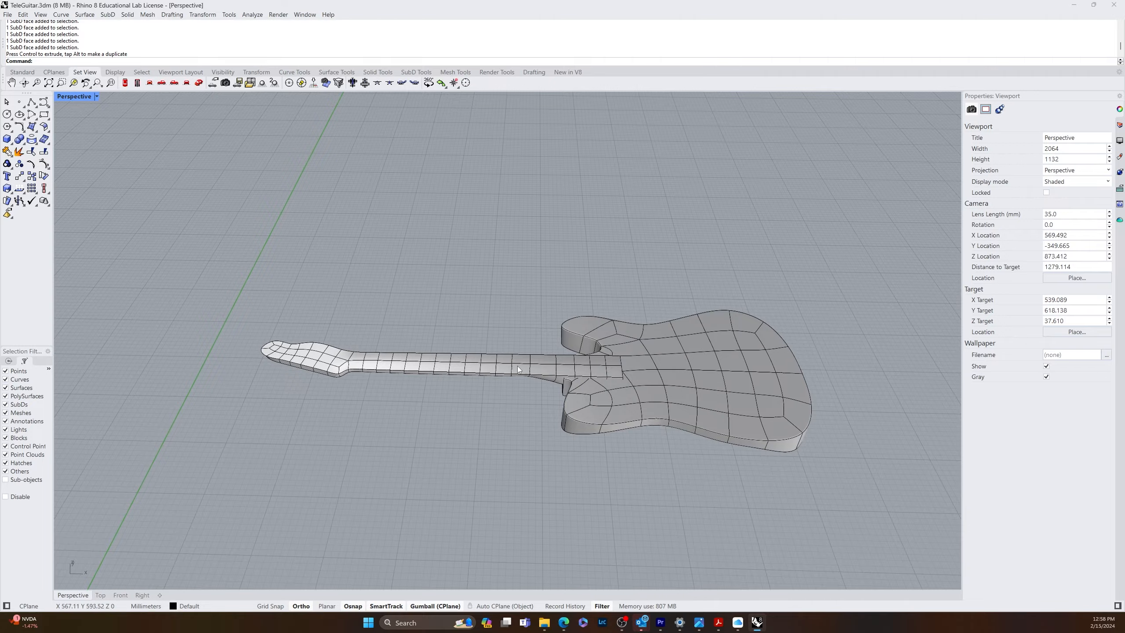
right_drag(724, 392, 820, 404)
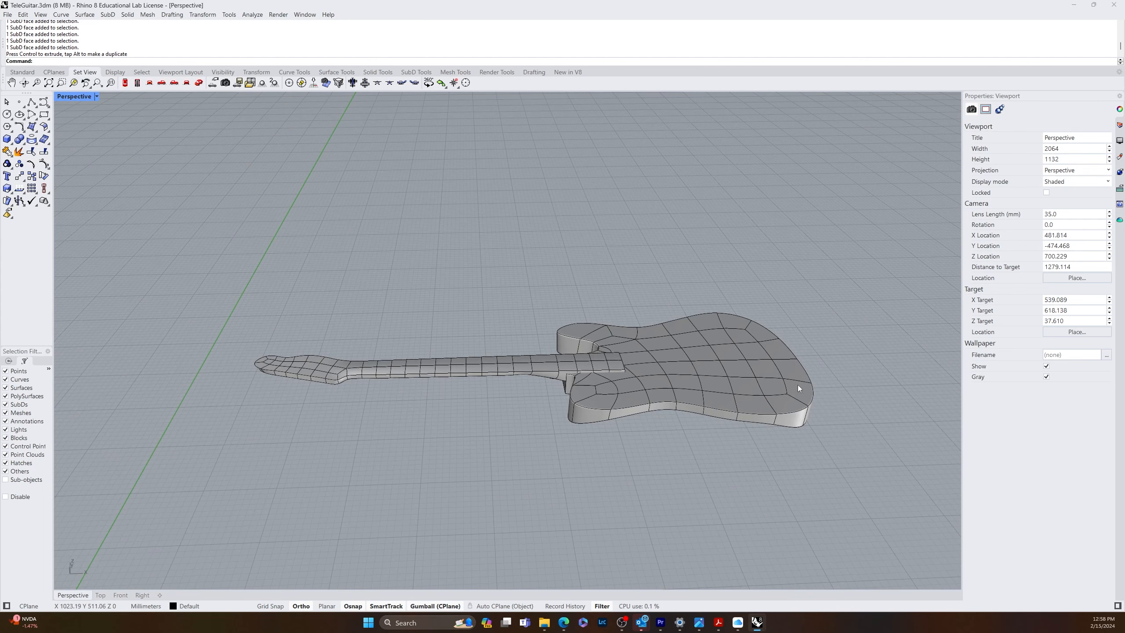
shift+right_drag(798, 385, 786, 377)
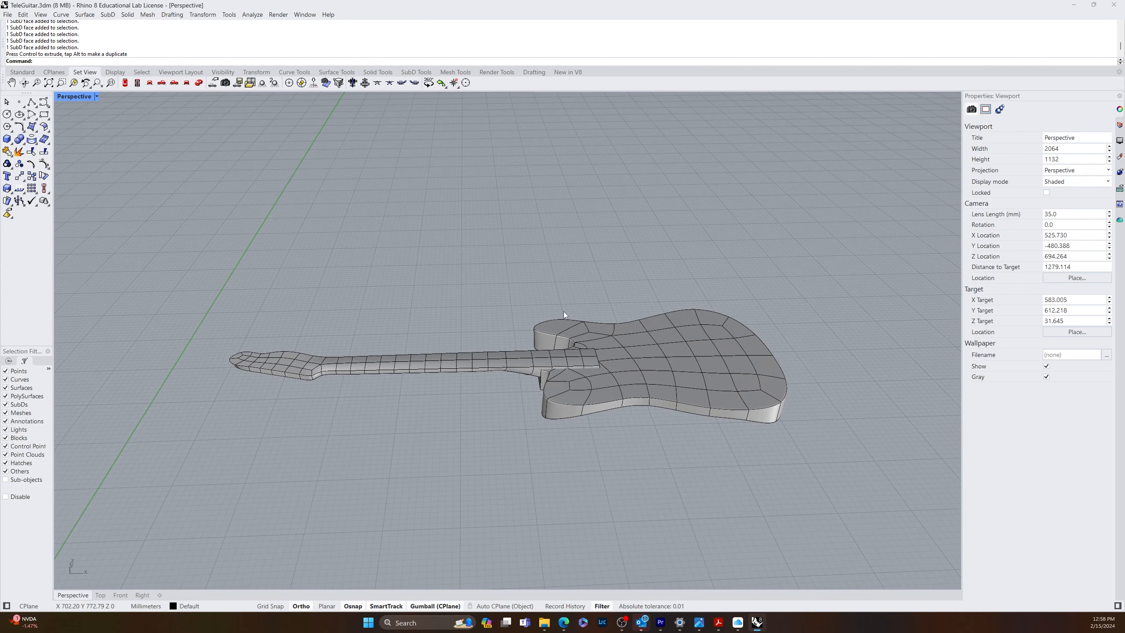
scroll(399, 323, up, 6)
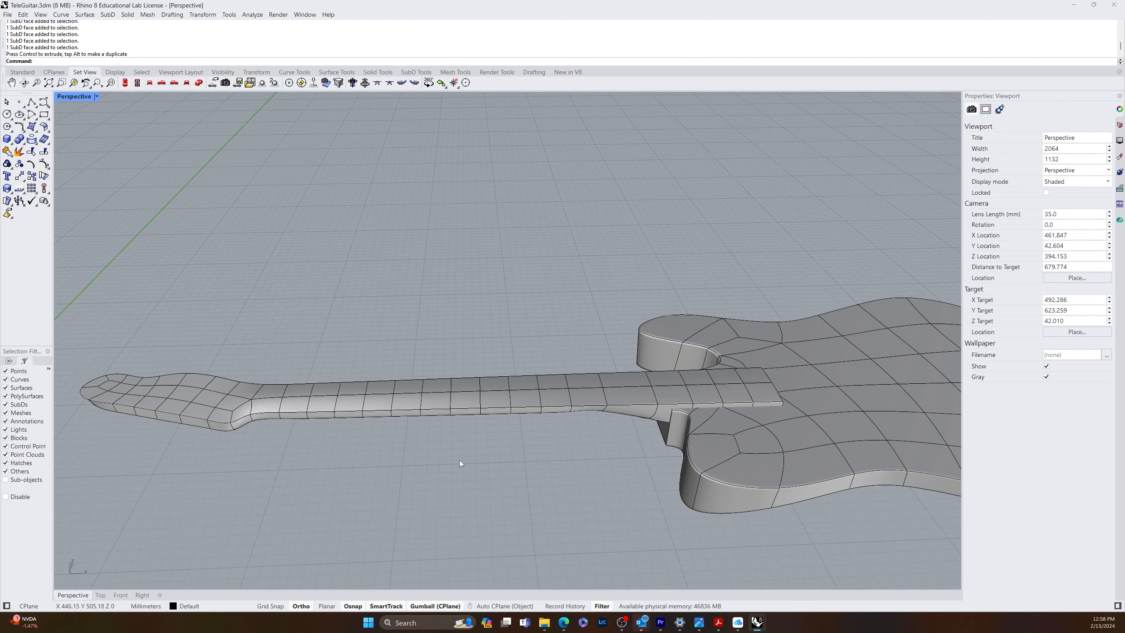
right_drag(460, 464, 764, 449)
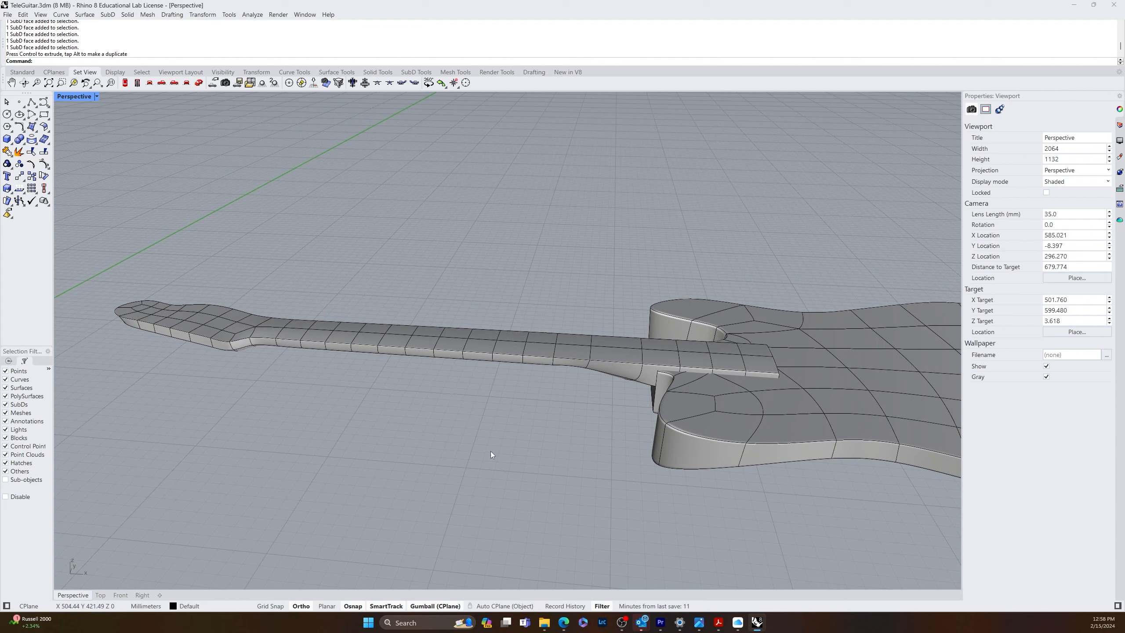
shift+right_drag(681, 461, 566, 482)
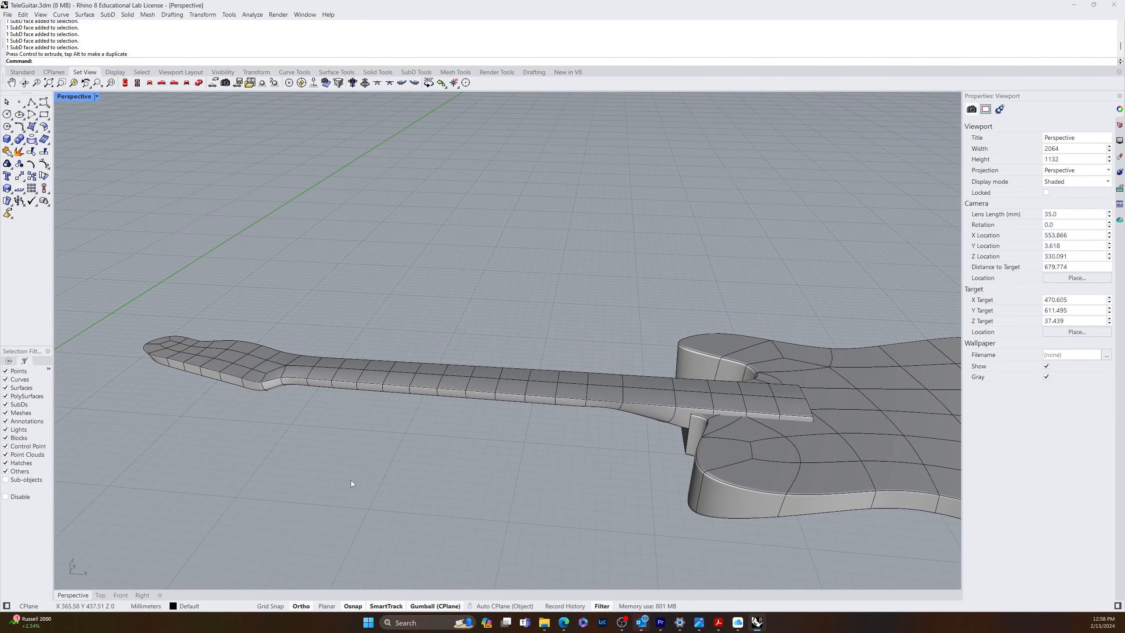
scroll(309, 320, down, 6)
right_drag(460, 346, 135, 389)
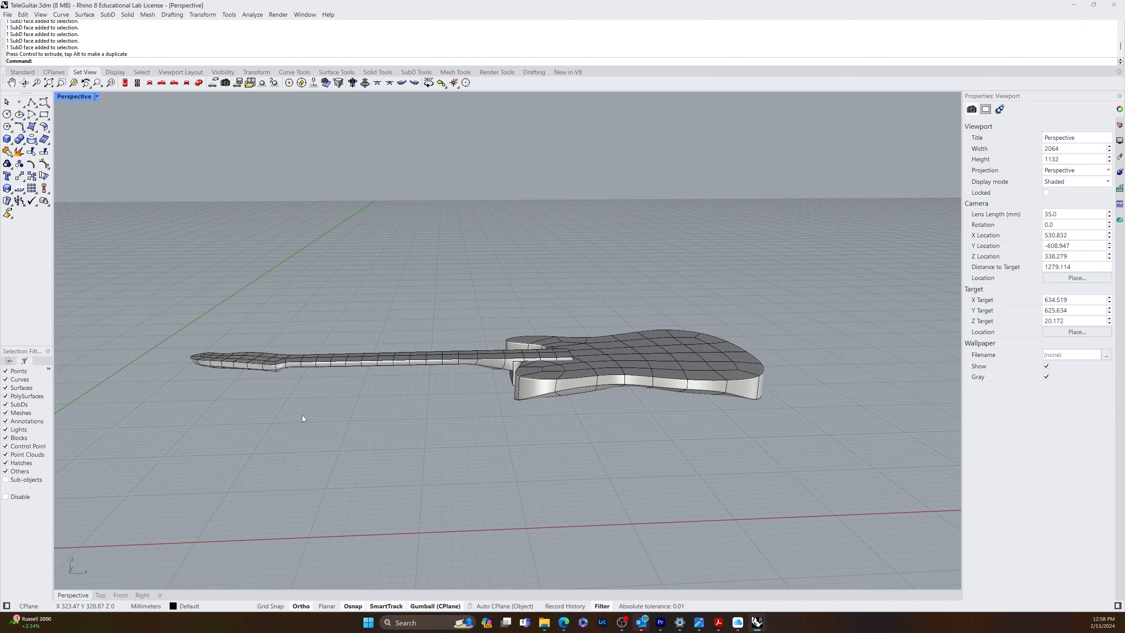
right_drag(303, 415, 455, 410)
scroll(291, 436, up, 4)
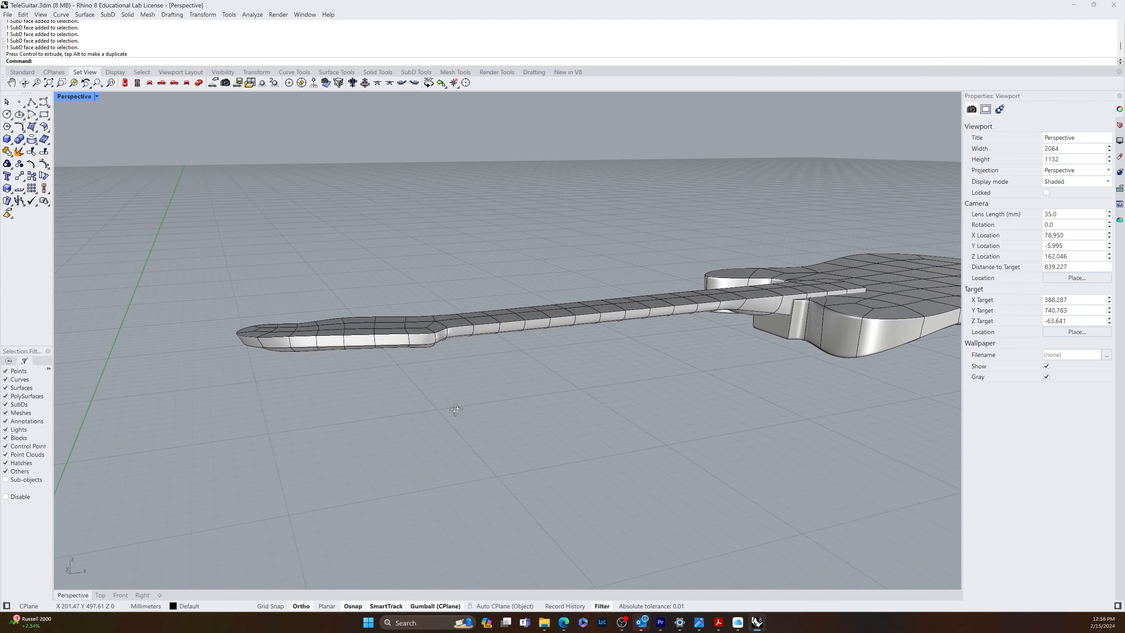
right_drag(393, 377, 397, 290)
scroll(316, 208, up, 10)
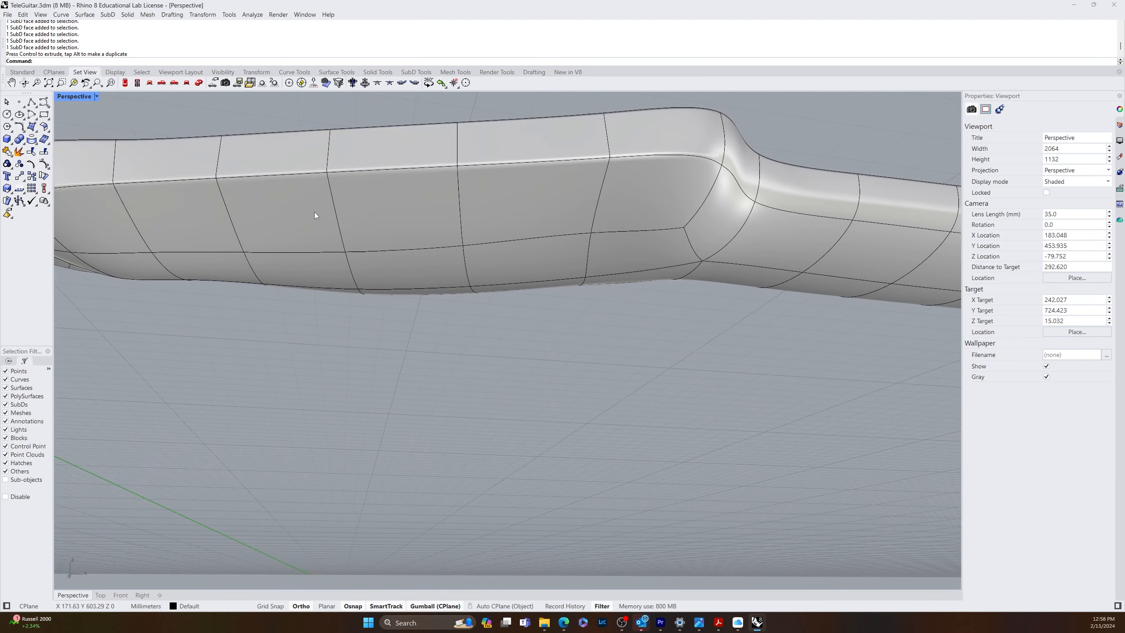
- Select the five adjoining faces along the middle of the headstock's underside and move them vertically upward to thin the headstock
scroll(203, 309, down, 10)
scroll(171, 289, up, 8)
ctrl+shift+click(185, 305)
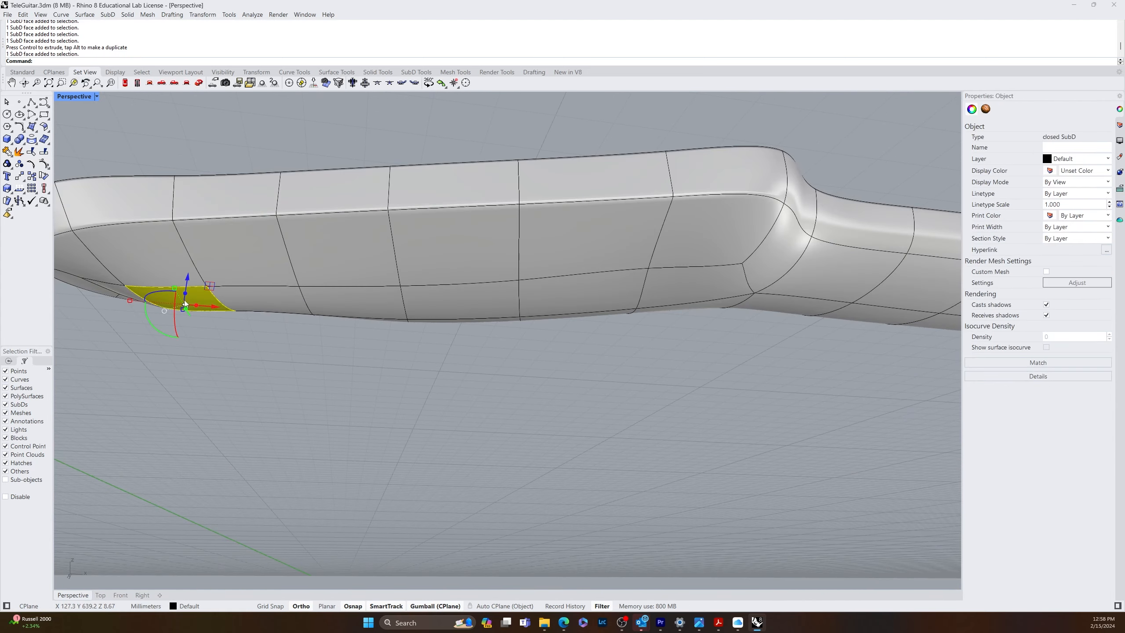
ctrl+shift+click(270, 301)
ctrl+shift+click(390, 305)
ctrl+shift+click(496, 302)
ctrl+shift+click(629, 290)
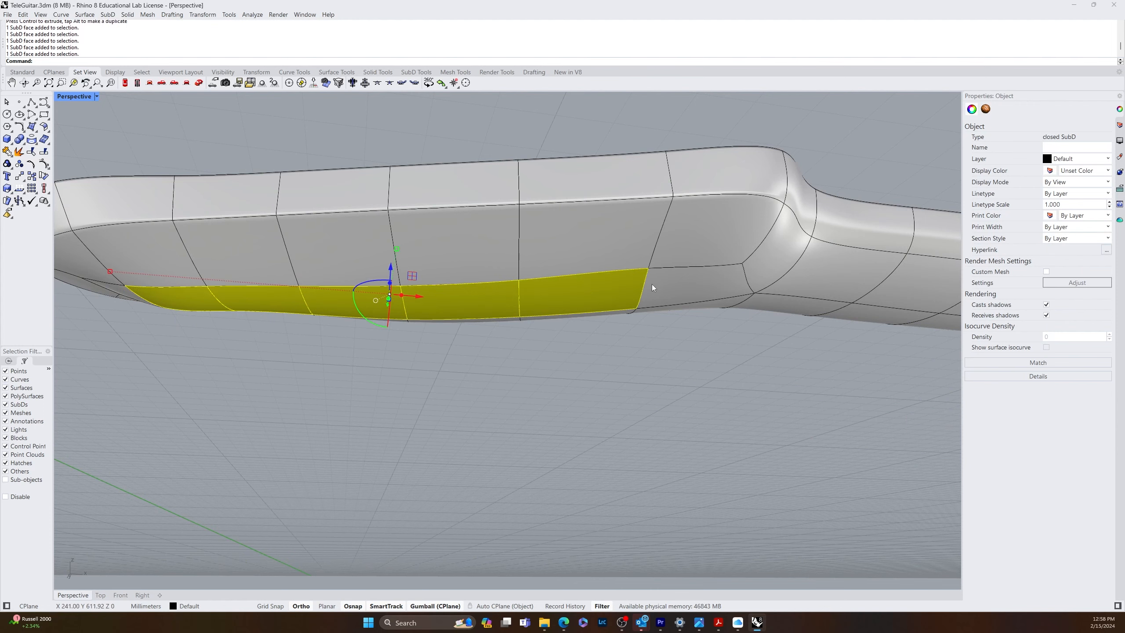
right_drag(657, 304, 645, 329)
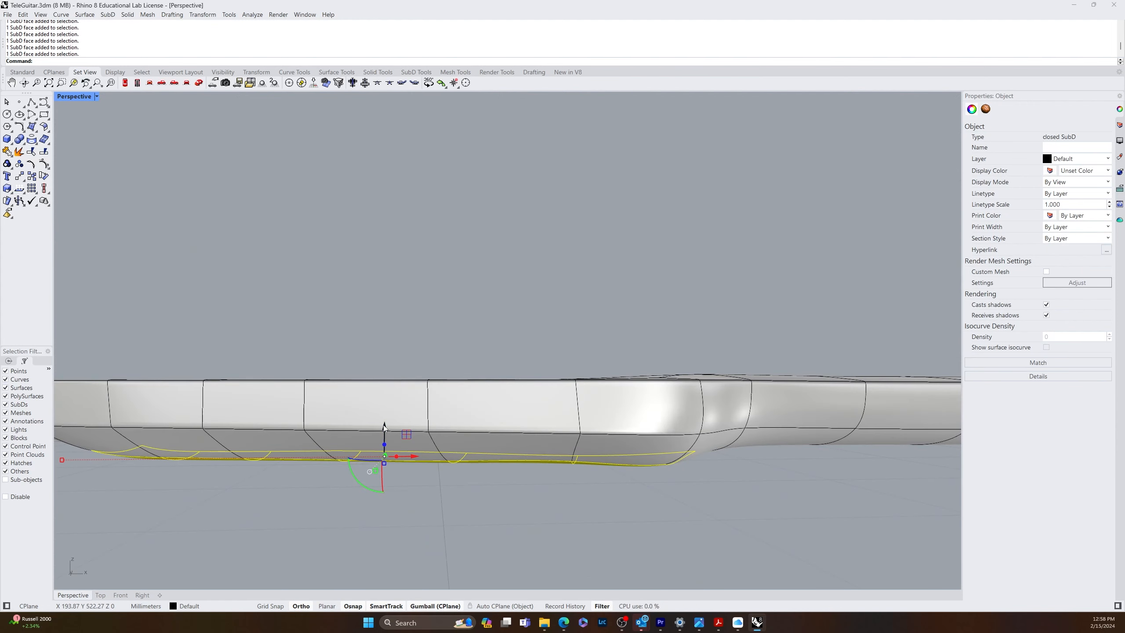
drag(384, 427, 390, 404)
click(406, 516)
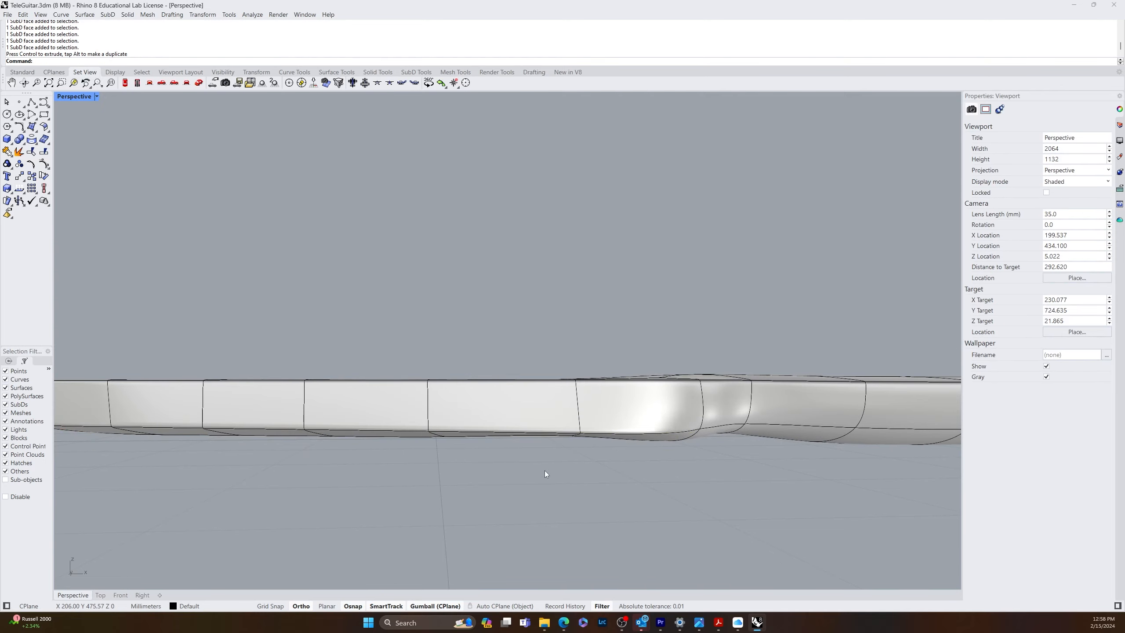
- Select two neighbouring faces on the headstock's underside and raise them slightly to even out the surface
right_drag(545, 474, 470, 338)
ctrl+shift+click(422, 321)
ctrl+shift+click(502, 316)
drag(442, 323, 445, 319)
click(423, 451)
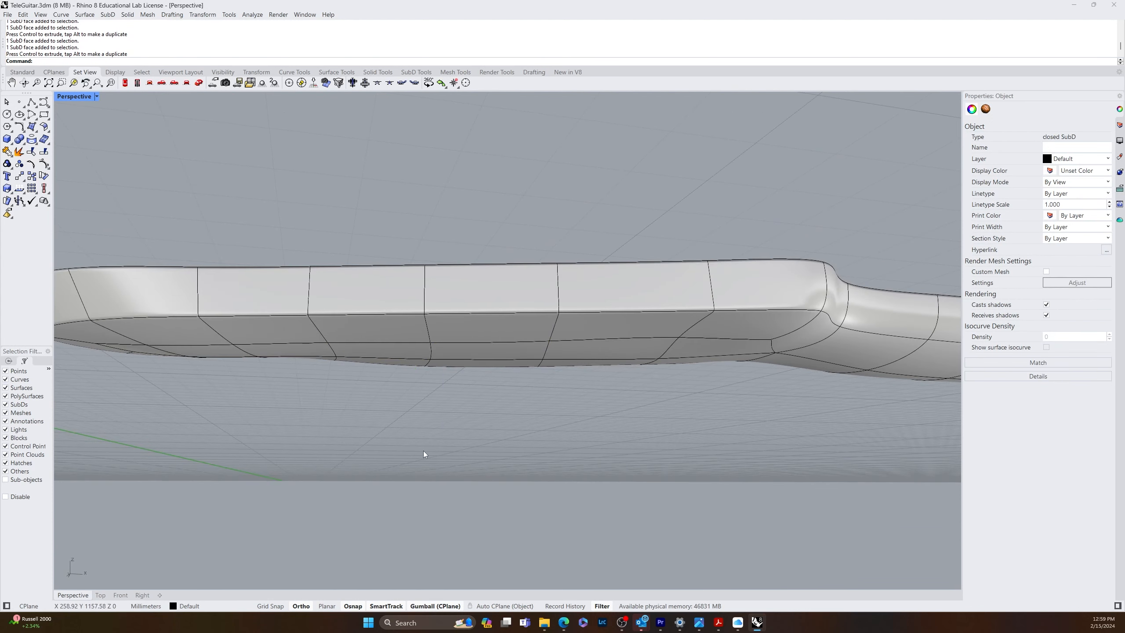
- Select one cross edge on the headstock's underside near the tip and nudge it slightly along the vertical axis
right_drag(424, 451, 418, 461)
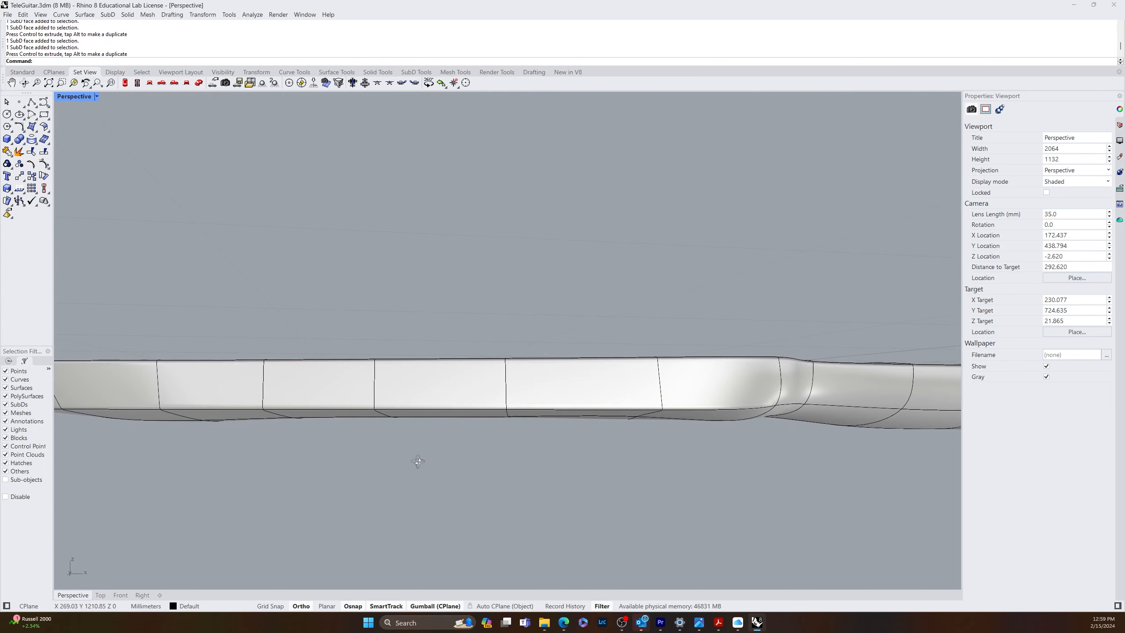
right_drag(206, 449, 385, 293)
click(388, 289)
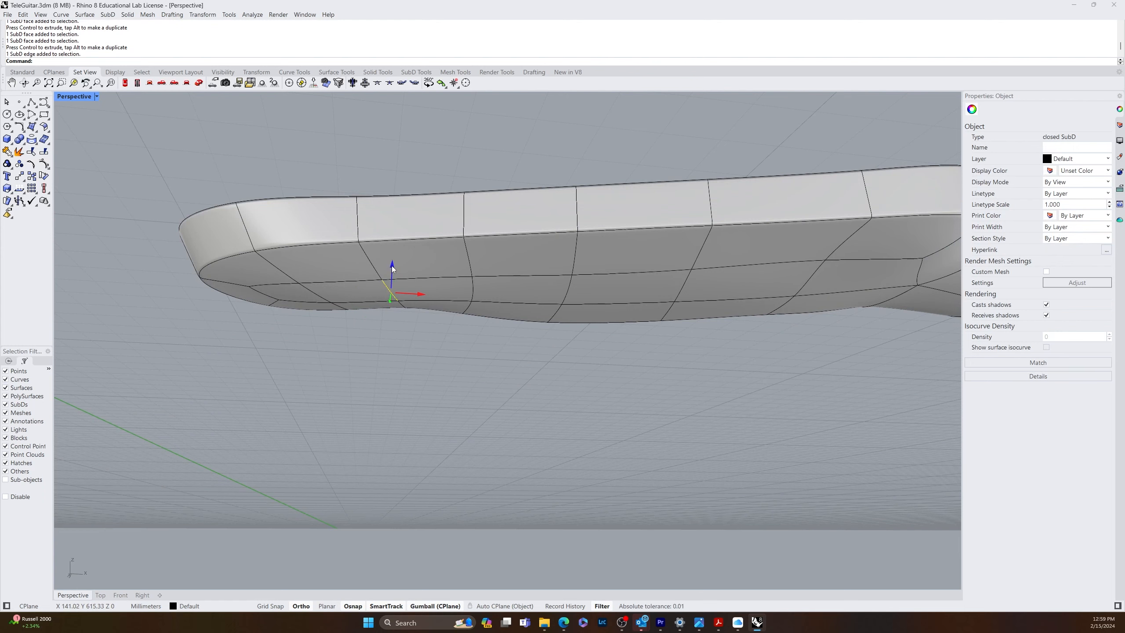
drag(392, 264, 393, 264)
click(366, 400)
- Raise another short underside edge near the headstock's tip slightly to smooth its lower profile
right_drag(367, 401, 399, 385)
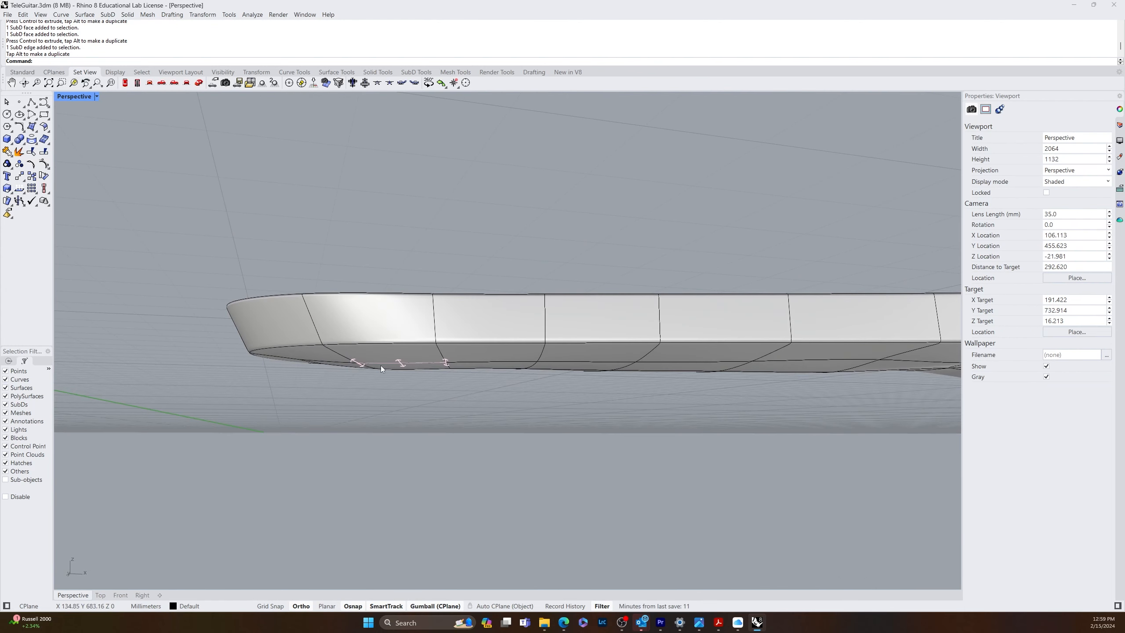
click(368, 369)
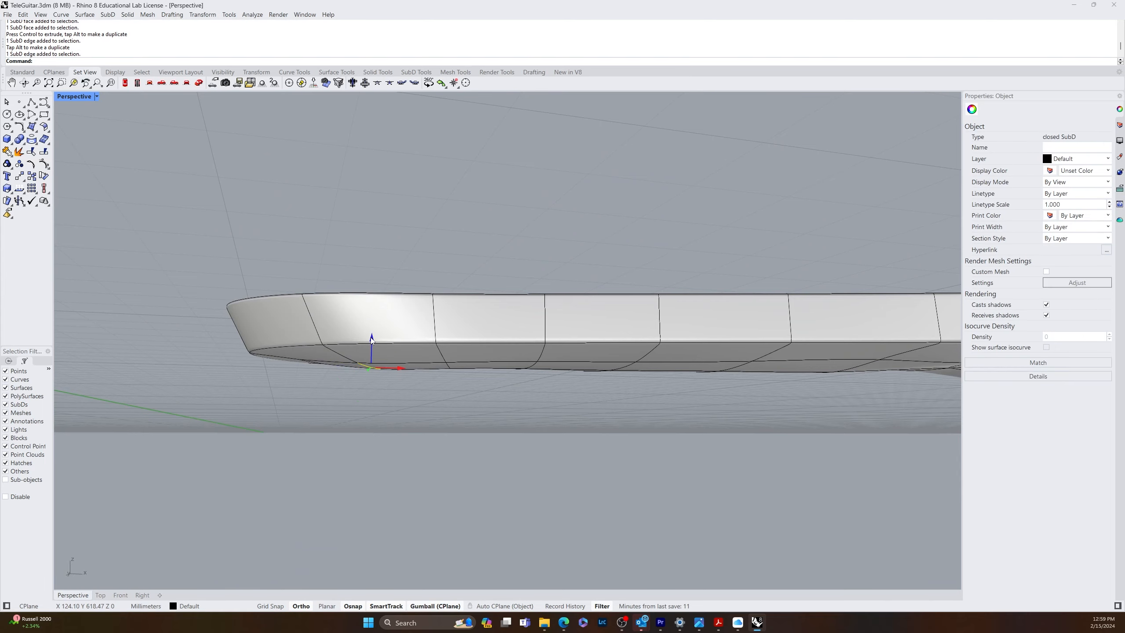
drag(371, 338, 372, 334)
click(471, 447)
right_drag(471, 447, 563, 461)
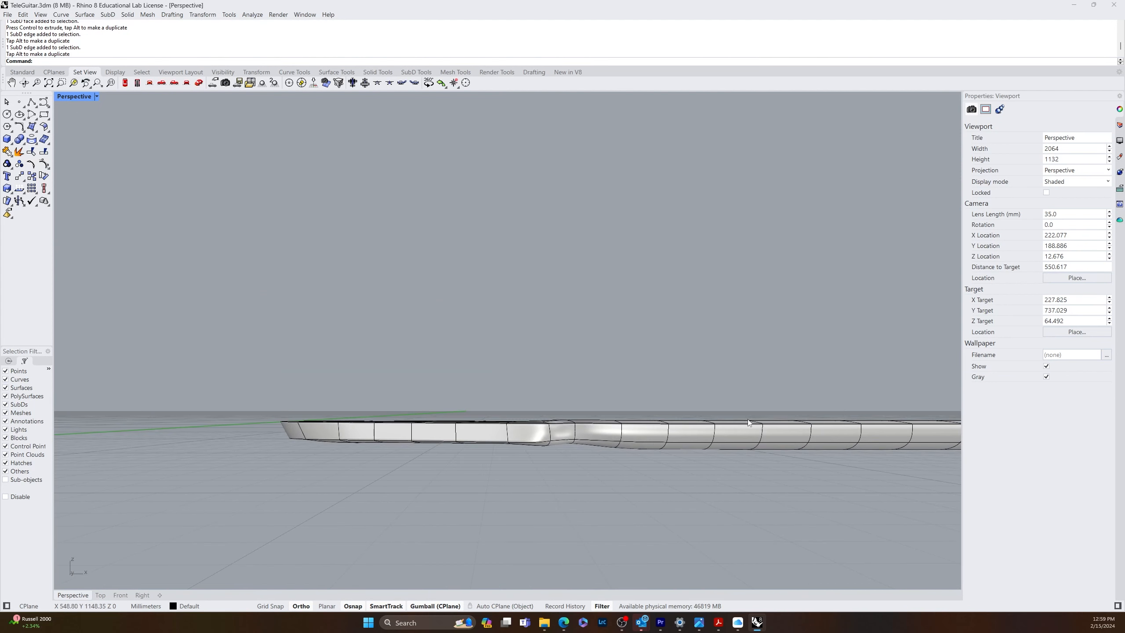
- Select all faces, edges and vertices of the headstock and lower them so the headstock steps down from the neck
shift+right_drag(748, 422, 680, 406)
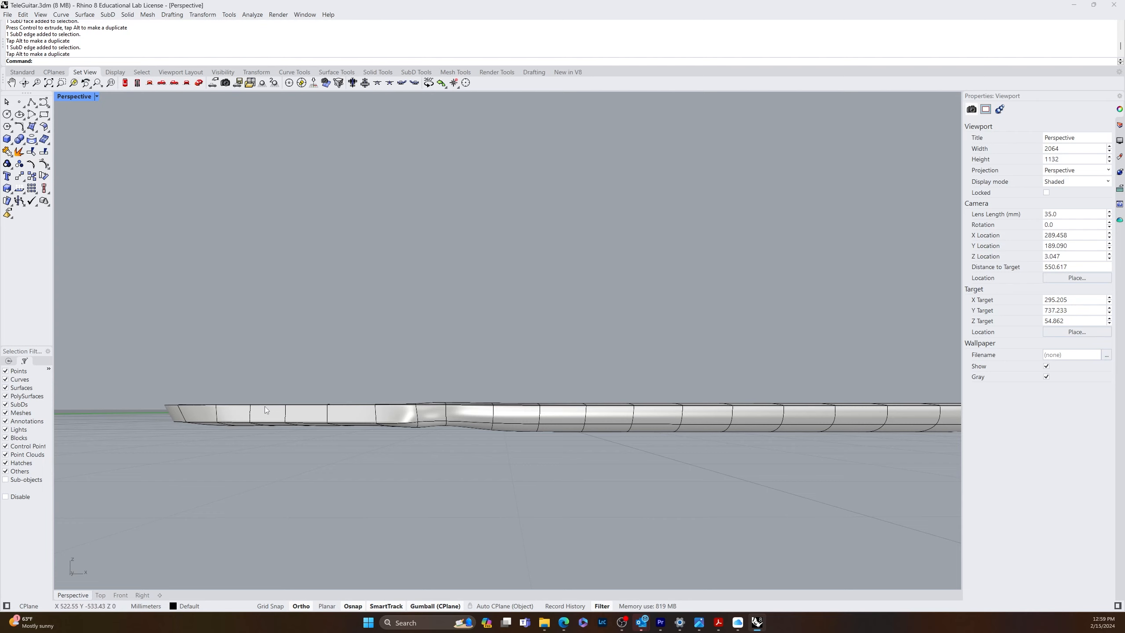
right_drag(354, 421, 142, 521)
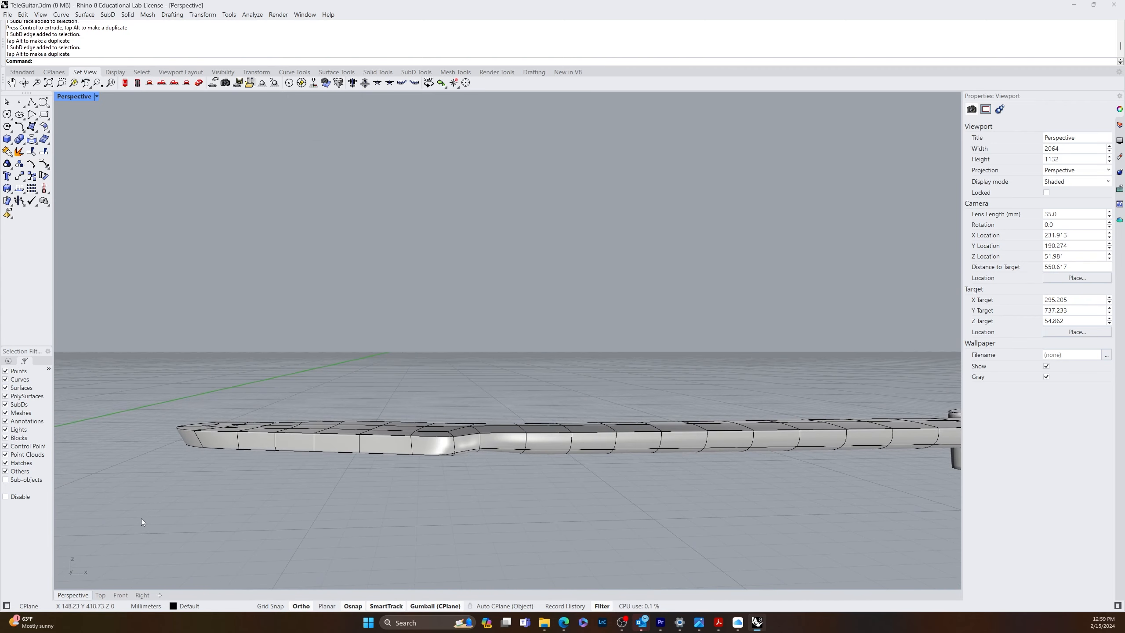
drag(181, 487, 496, 378)
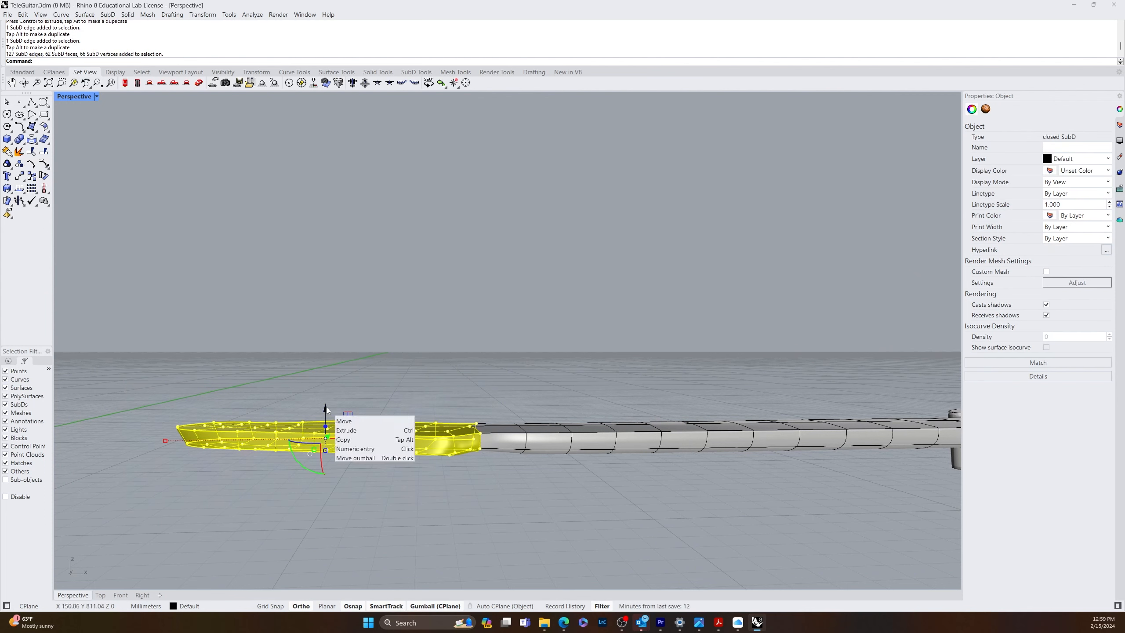
drag(325, 407, 323, 419)
click(487, 500)
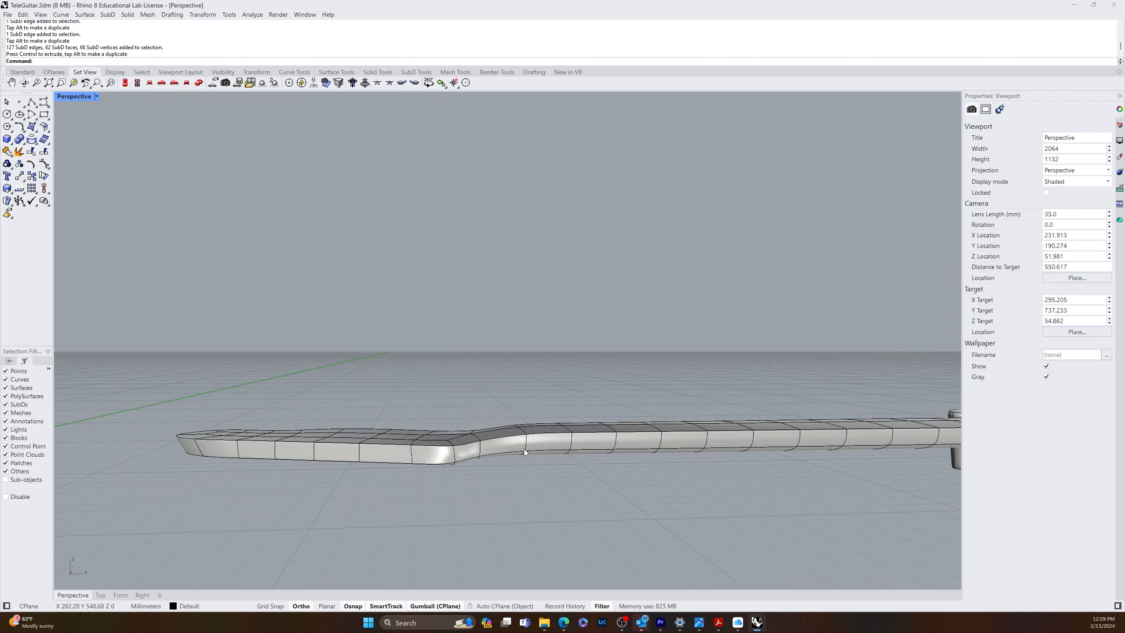
- Run the Soft Transform command, reselect the whole headstock and adjust its height very slightly
click(415, 72)
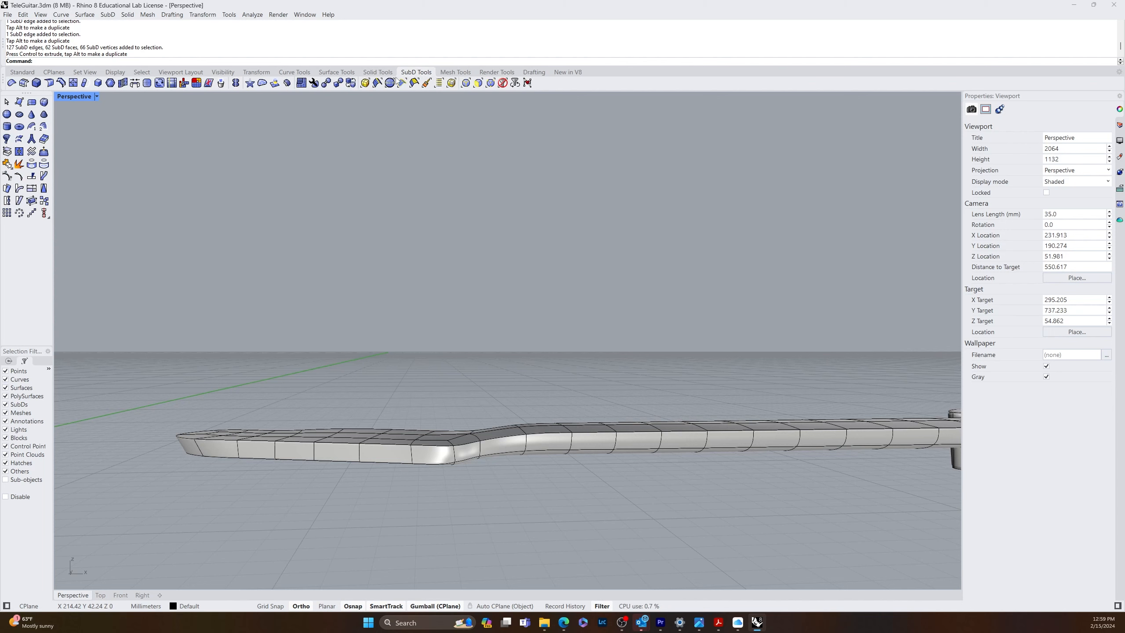
click(44, 152)
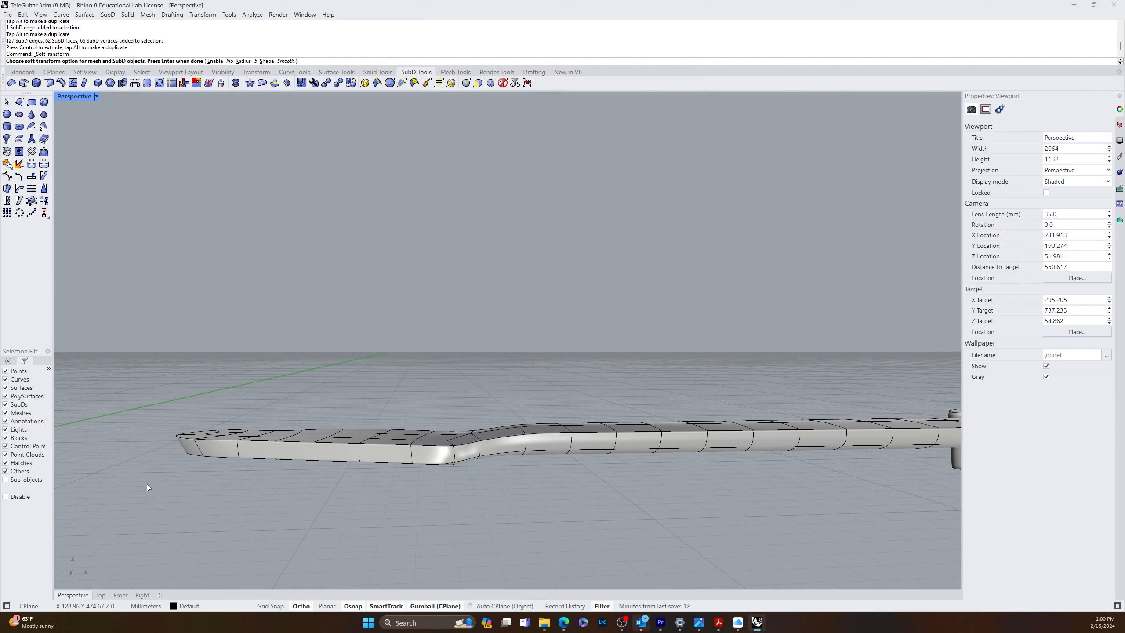
key(Return)
drag(144, 485, 493, 372)
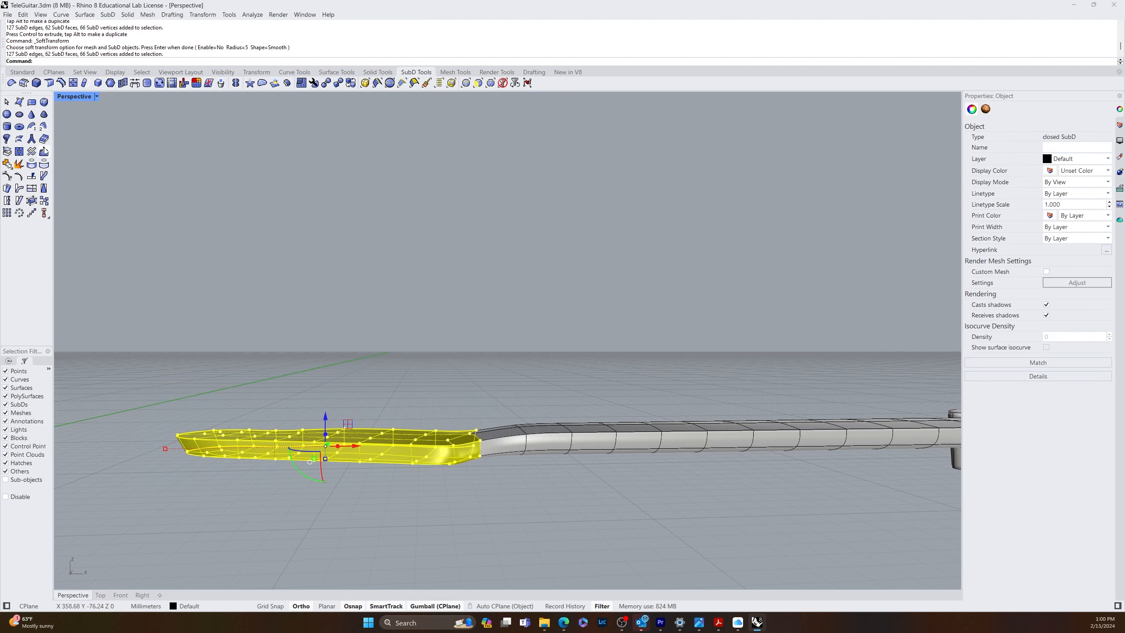
click(32, 126)
click(352, 411)
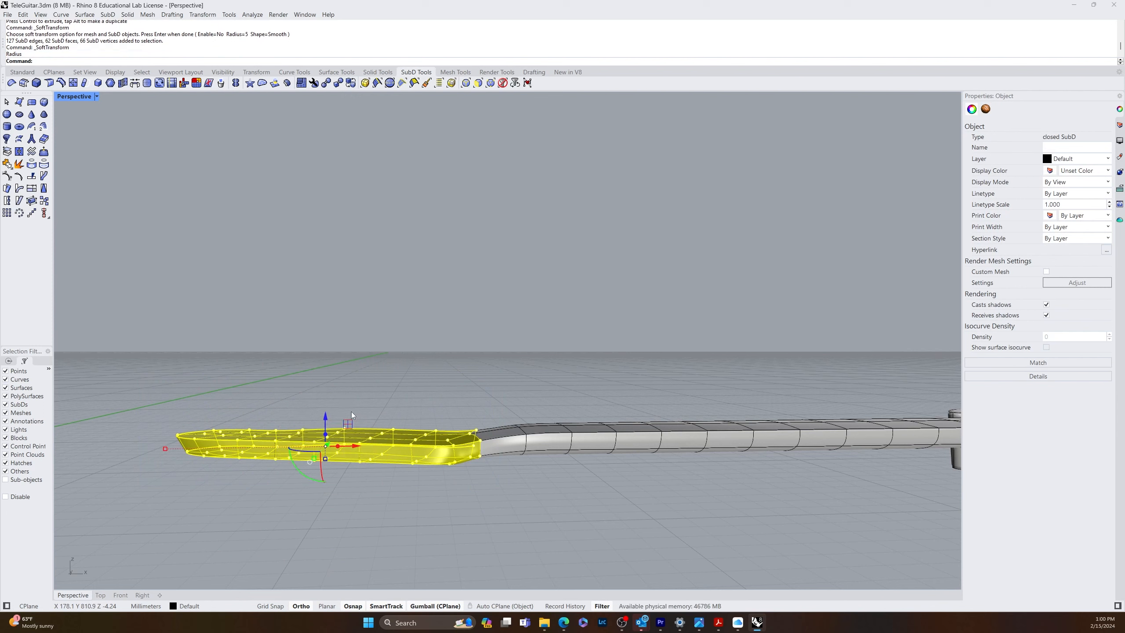
drag(328, 410, 328, 411)
click(565, 578)
- Select the edge loop around the neck near the headstock and insert a parallel edge loop on its headstock side
right_drag(565, 510, 565, 532)
scroll(503, 443, up, 5)
ctrl+shift+double_click(503, 443)
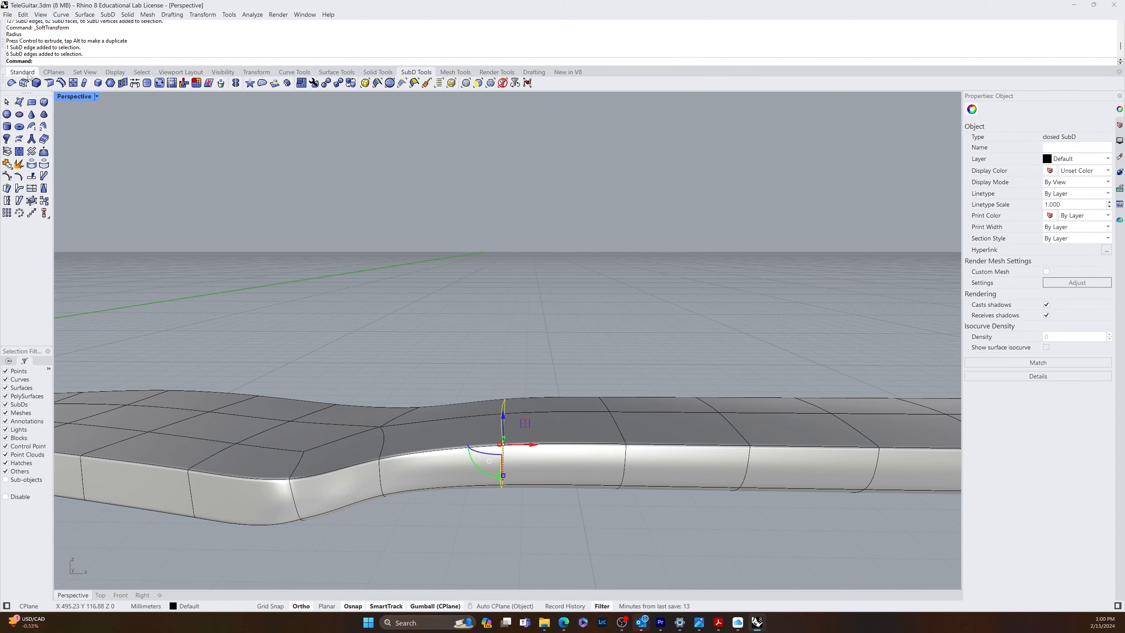
click(63, 84)
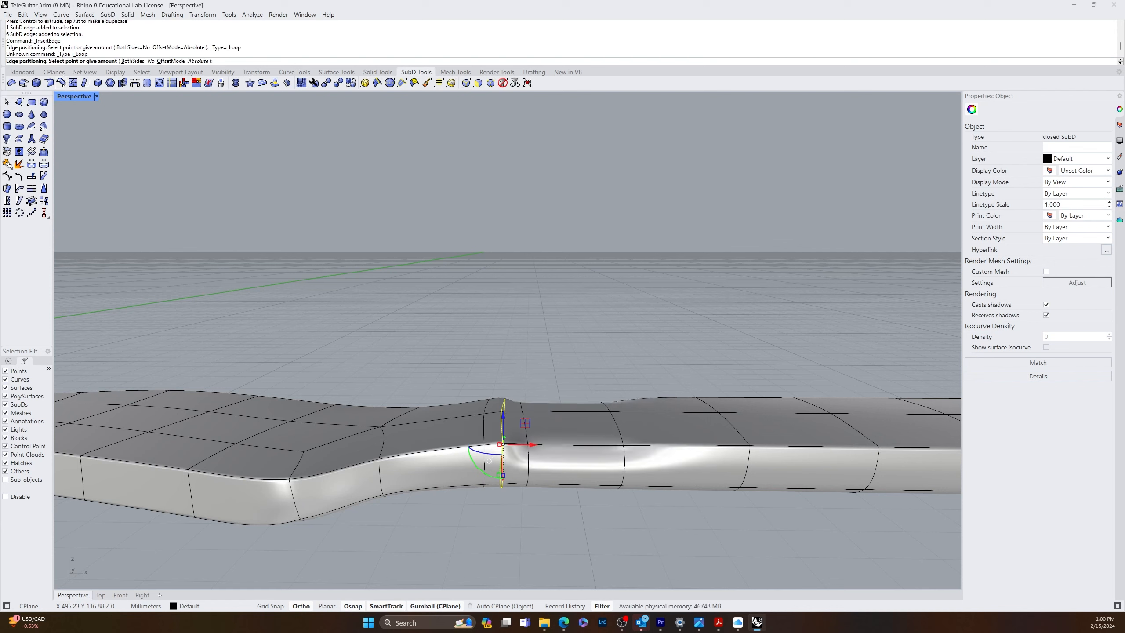
click(451, 416)
- Crease the two top edges of the new loop where the neck drops toward the headstock
right_drag(453, 430, 503, 465)
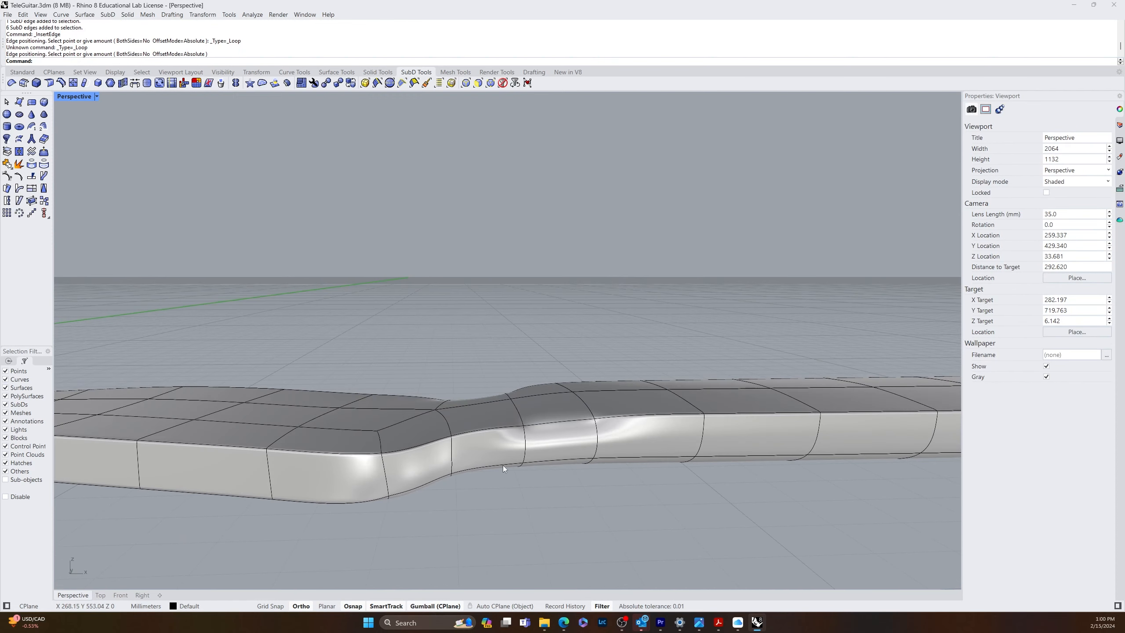
ctrl+shift+click(519, 410)
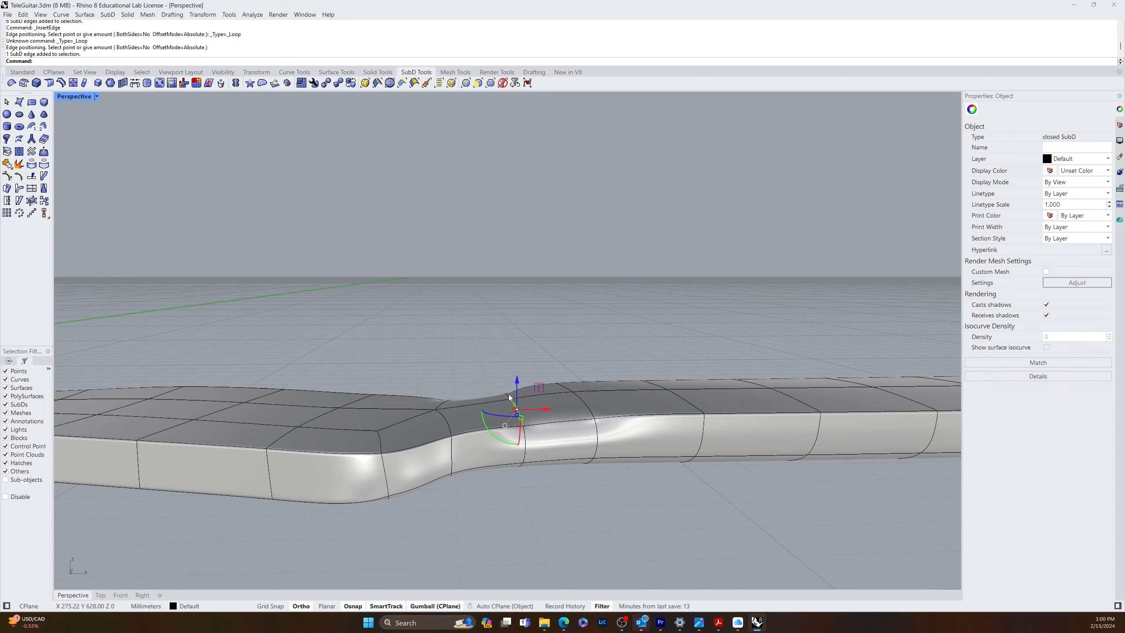
ctrl+shift+click(508, 396)
text(Crease)
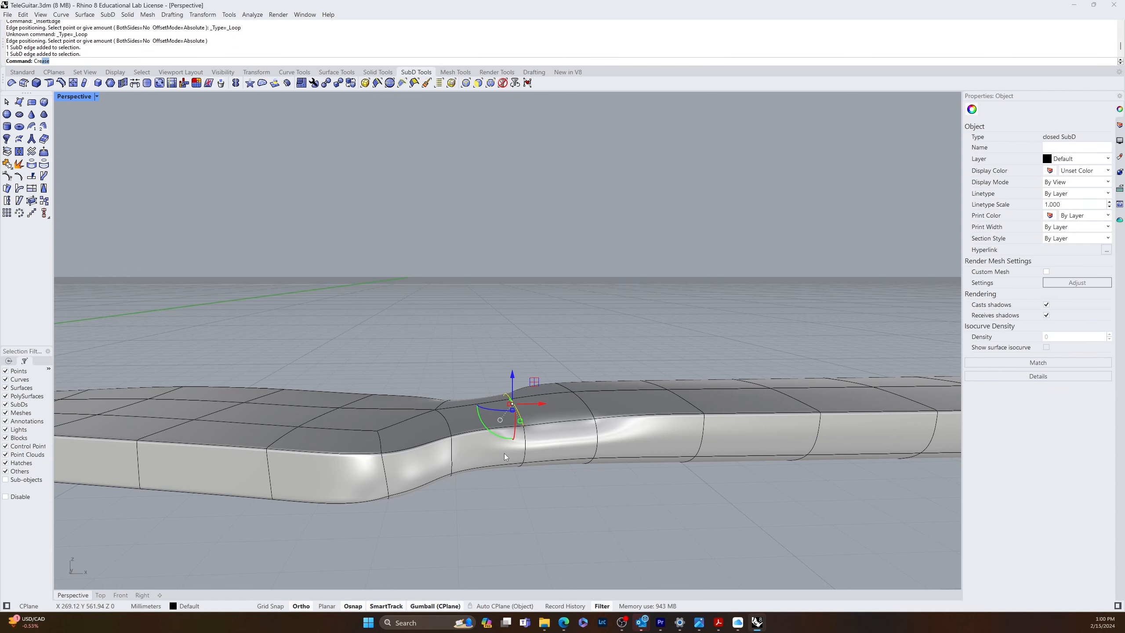
key(Return)
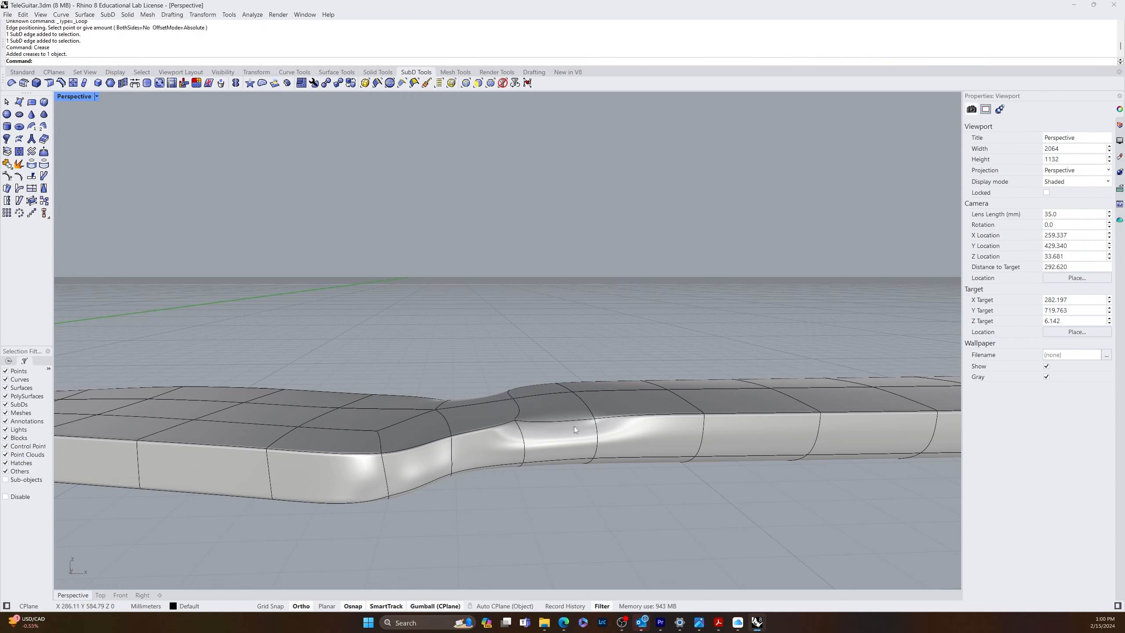
- Crease the short lengthwise edge along the neck's side next to the step down to the headstock
right_drag(574, 425, 576, 526)
ctrl+shift+click(384, 557)
right_click(576, 526)
right_drag(646, 542, 576, 544)
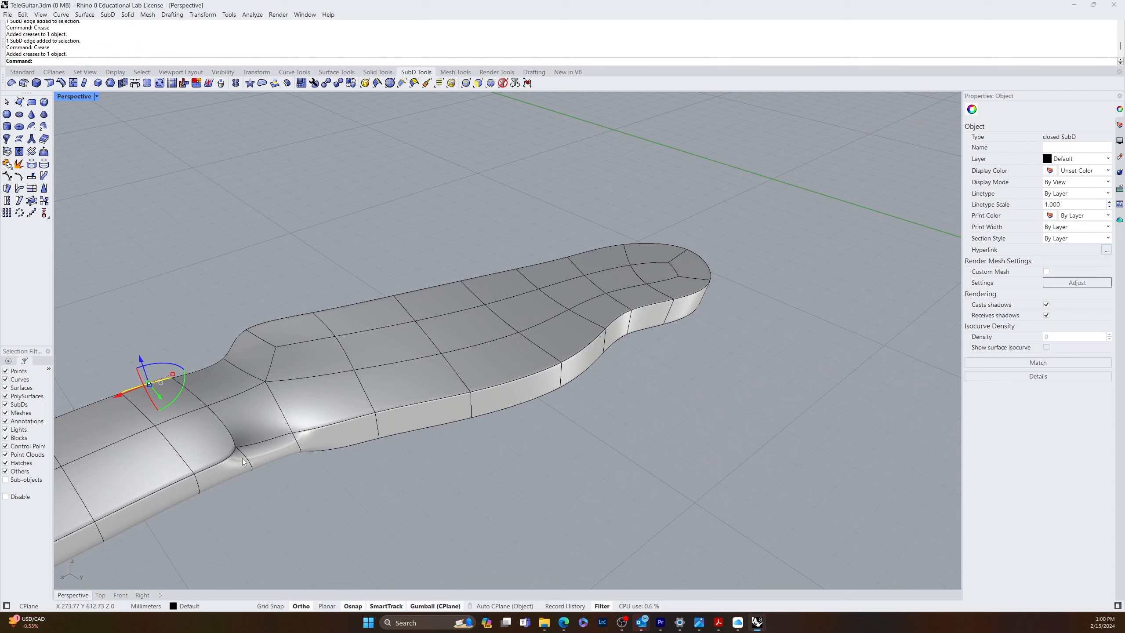
click(345, 485)
right_drag(344, 487, 415, 473)
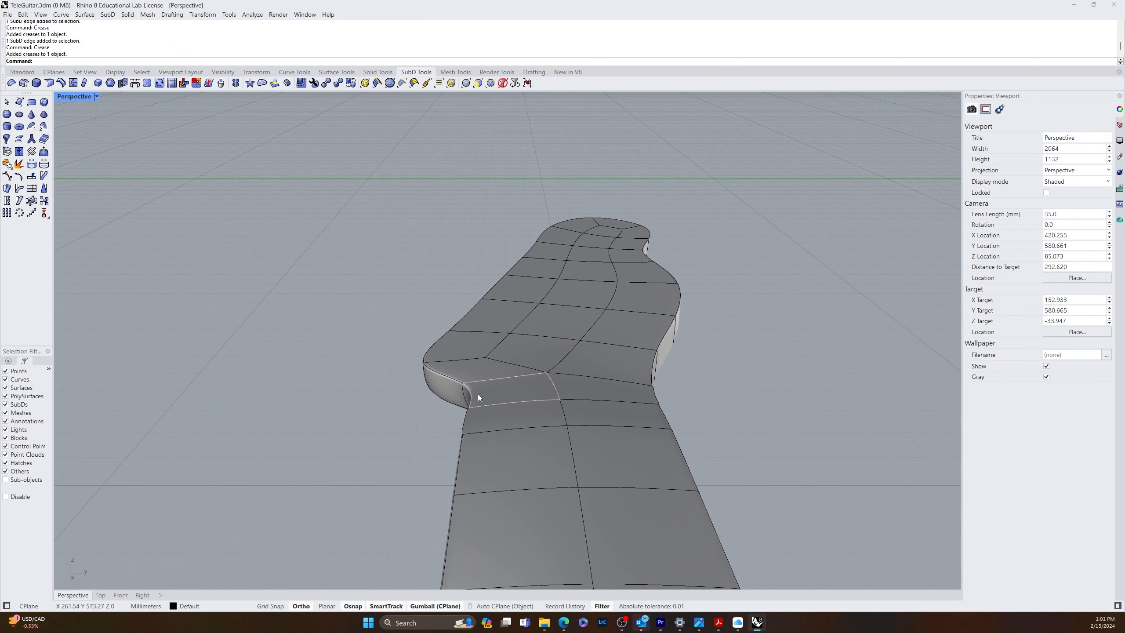
- Crease the full chain of edges running around the top outline of the neck and headstock
double_click(466, 396)
key(Return)
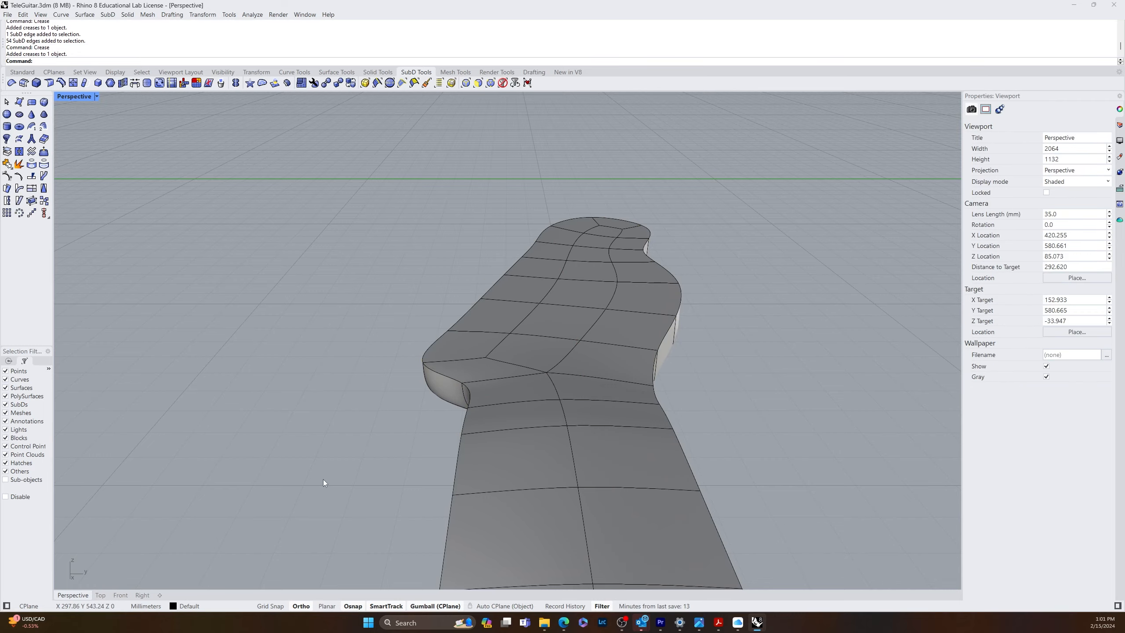
- Select the two edges across the neck's top at the step down to the headstock and raise them slightly
right_drag(324, 482, 432, 455)
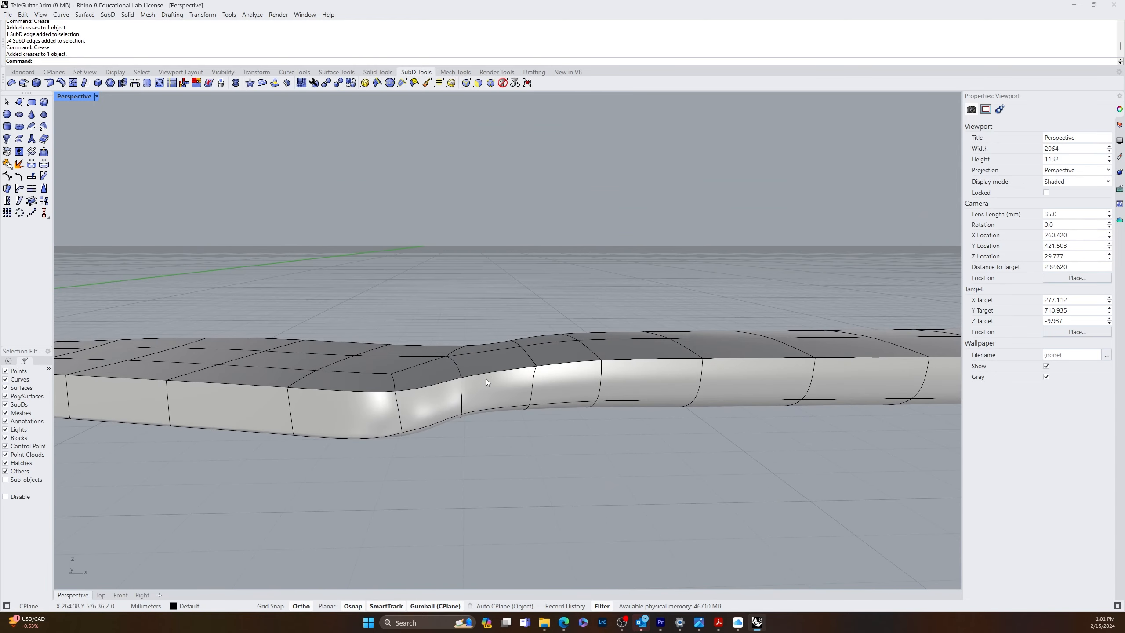
ctrl+shift+click(522, 351)
ctrl+shift+click(513, 339)
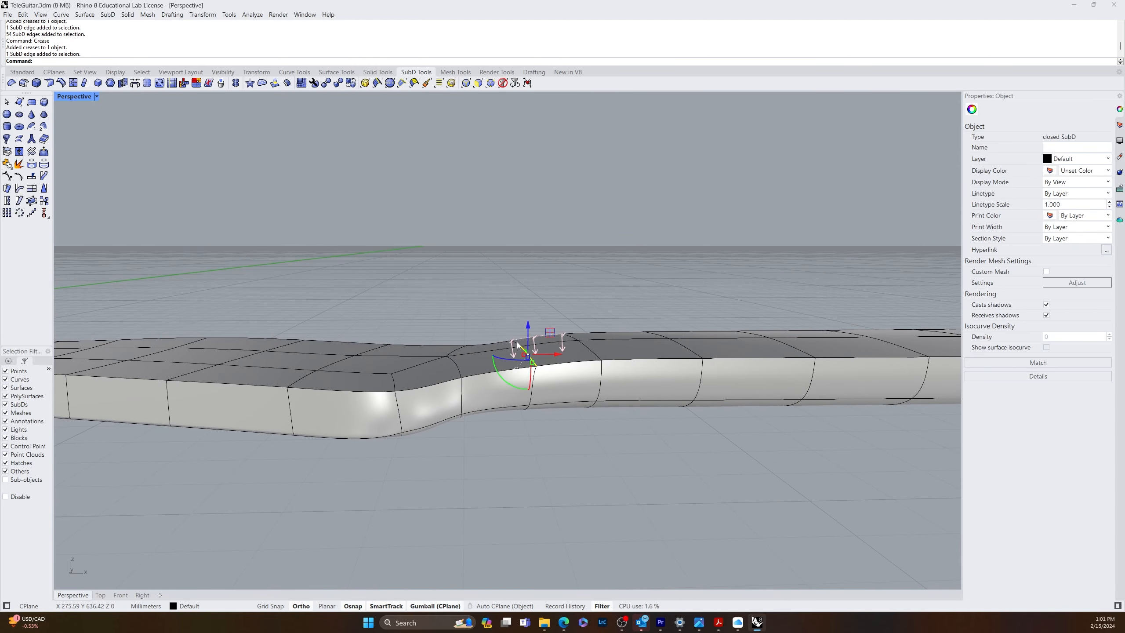
drag(521, 321, 524, 316)
click(541, 461)
right_drag(541, 461, 455, 421)
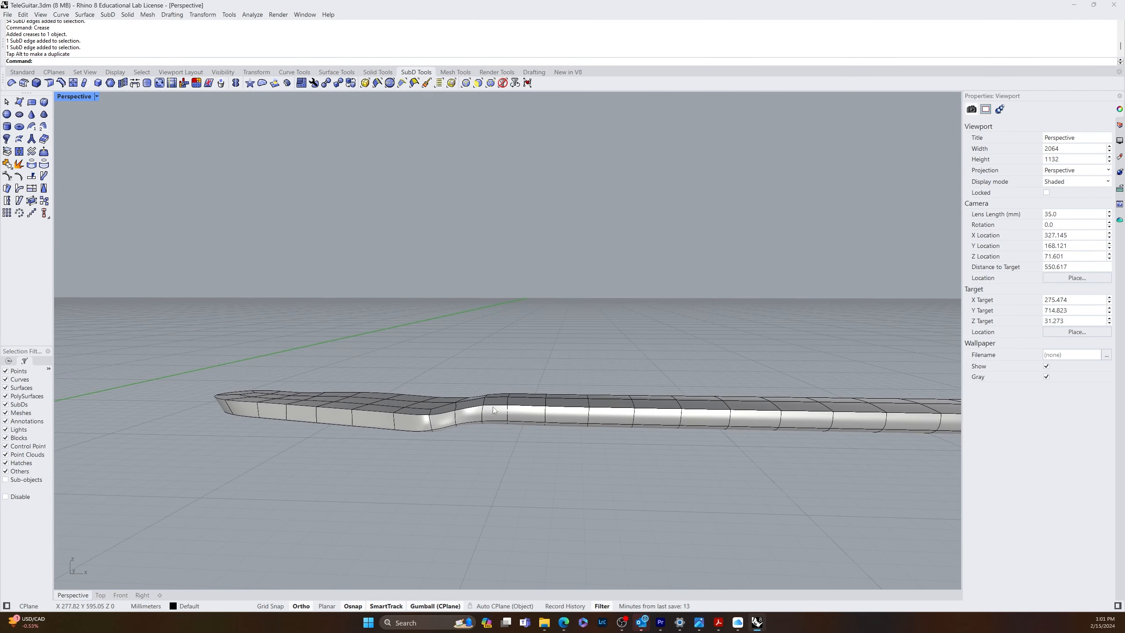
- Lower the centre vertex on the neck's top surface at the headstock transition slightly
scroll(456, 419, up, 8)
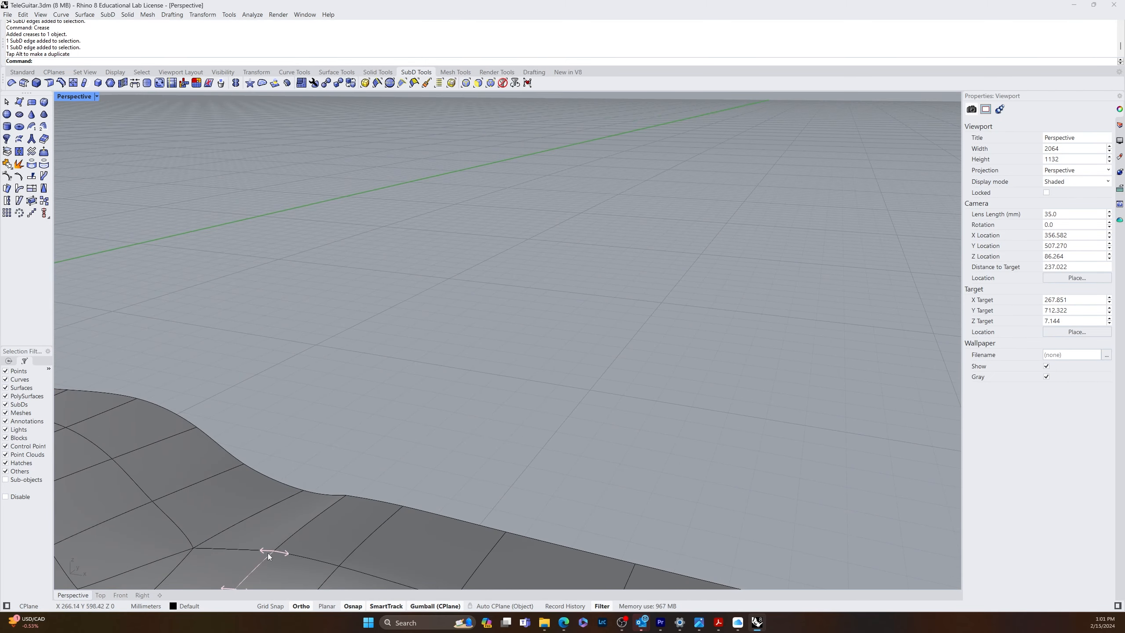
ctrl+shift+click(274, 550)
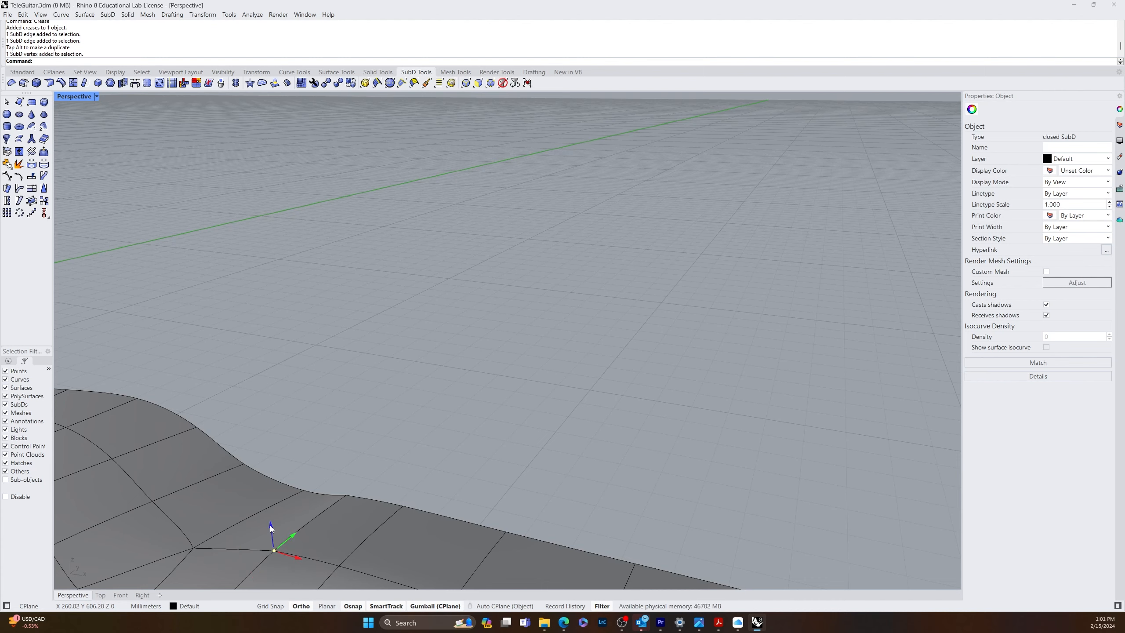
drag(269, 526, 269, 532)
scroll(399, 479, down, 6)
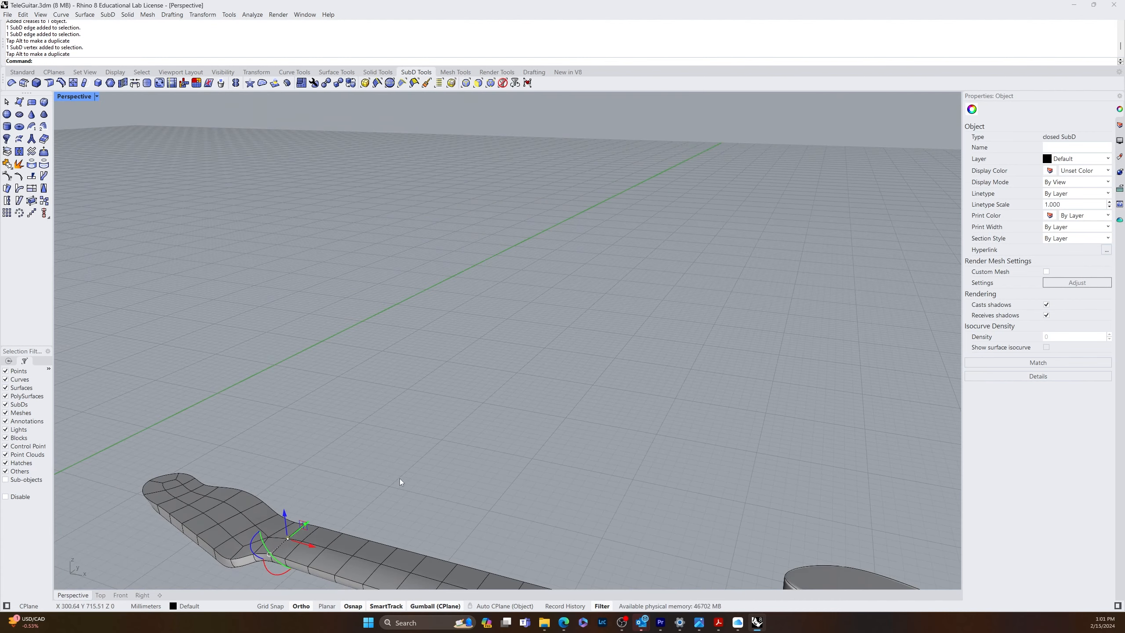
key(Escape)
- Shift the two edges across the neck's top at the transition slightly toward the headstock
mouse_move(399, 478)
right_down()
mouse_move(381, 497)
mouse_move(407, 473)
right_up()
scroll(390, 508, up, 6)
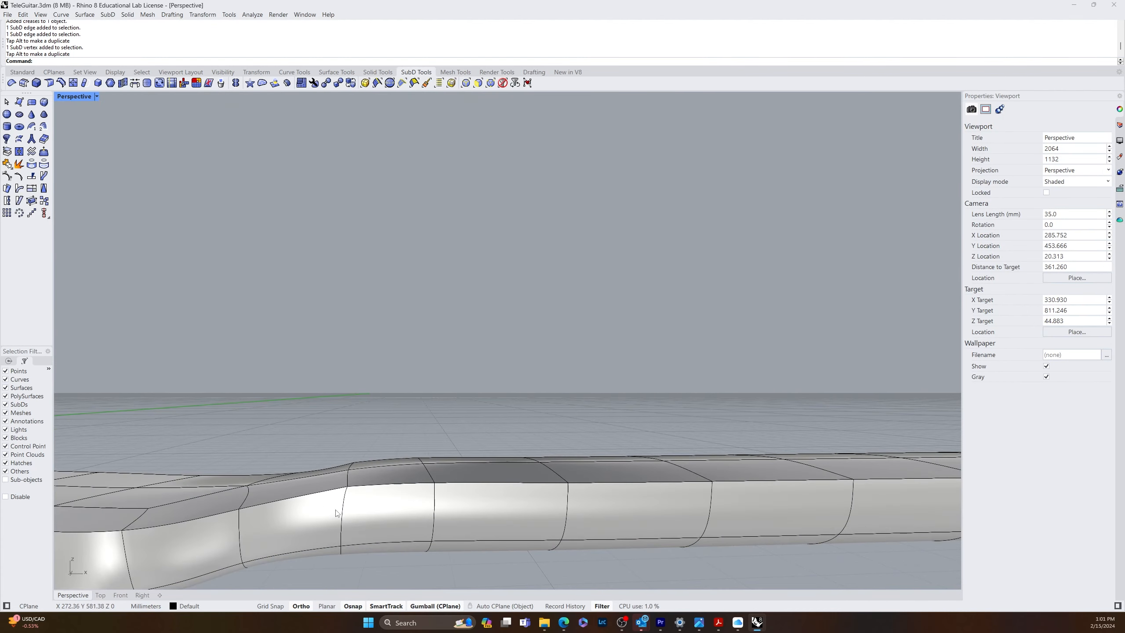
right_drag(350, 495, 340, 502)
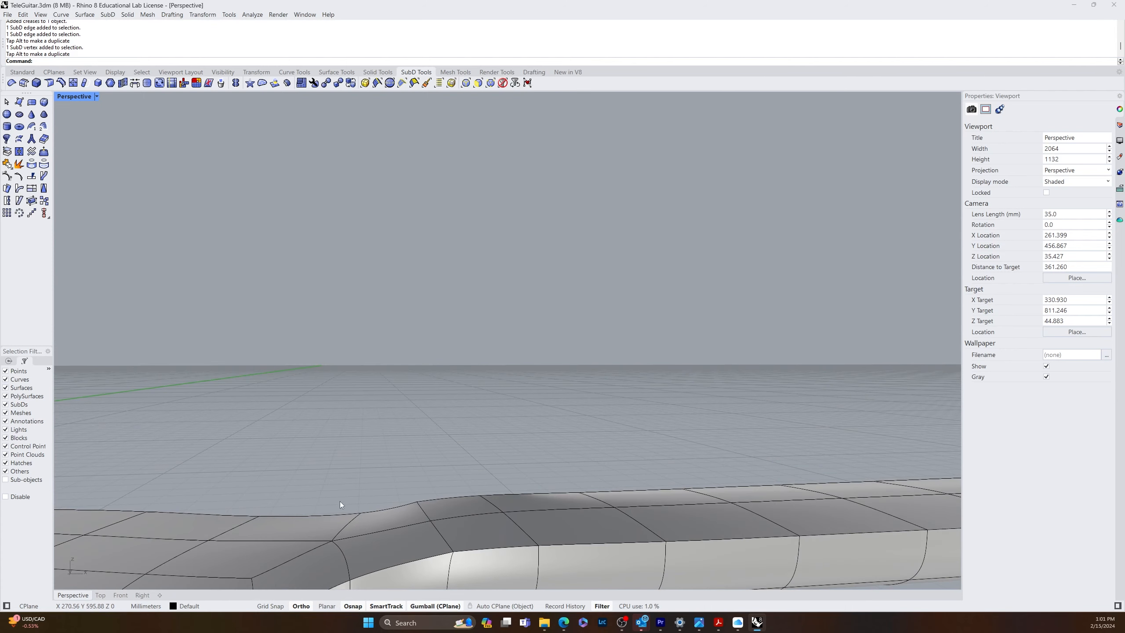
ctrl+shift+click(447, 543)
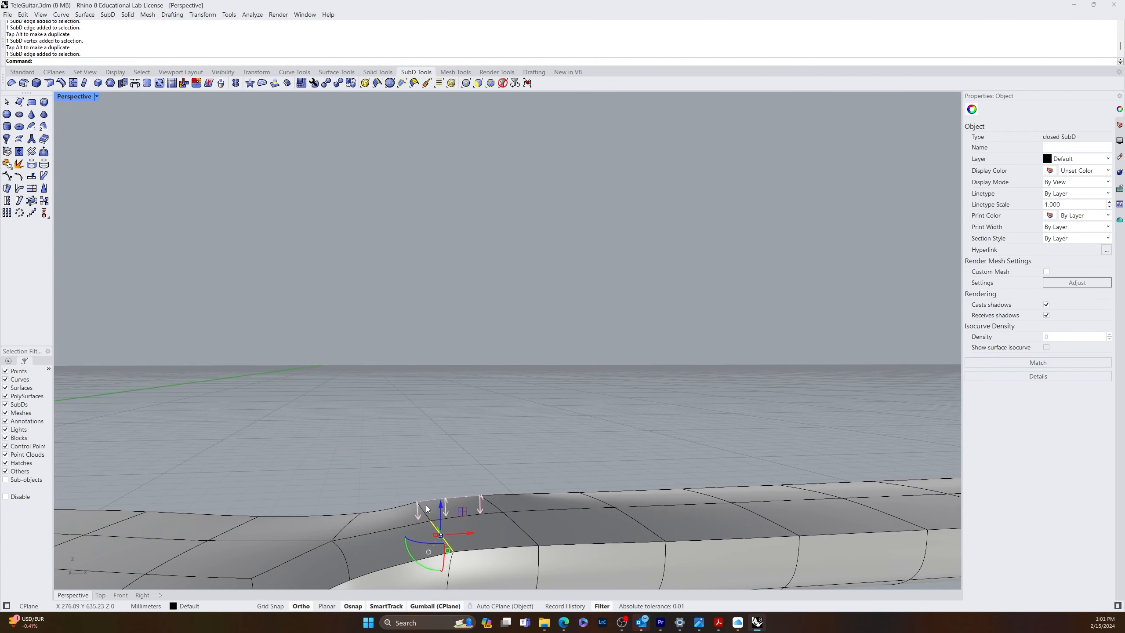
ctrl+shift+click(454, 521)
drag(457, 521, 448, 522)
key(Escape)
- Lower the centre vertex of the next loop along the neck's top, on the body side of the transition
mouse_move(448, 523)
right_down()
mouse_move(462, 523)
mouse_move(452, 517)
right_up()
scroll(367, 545, up, 4)
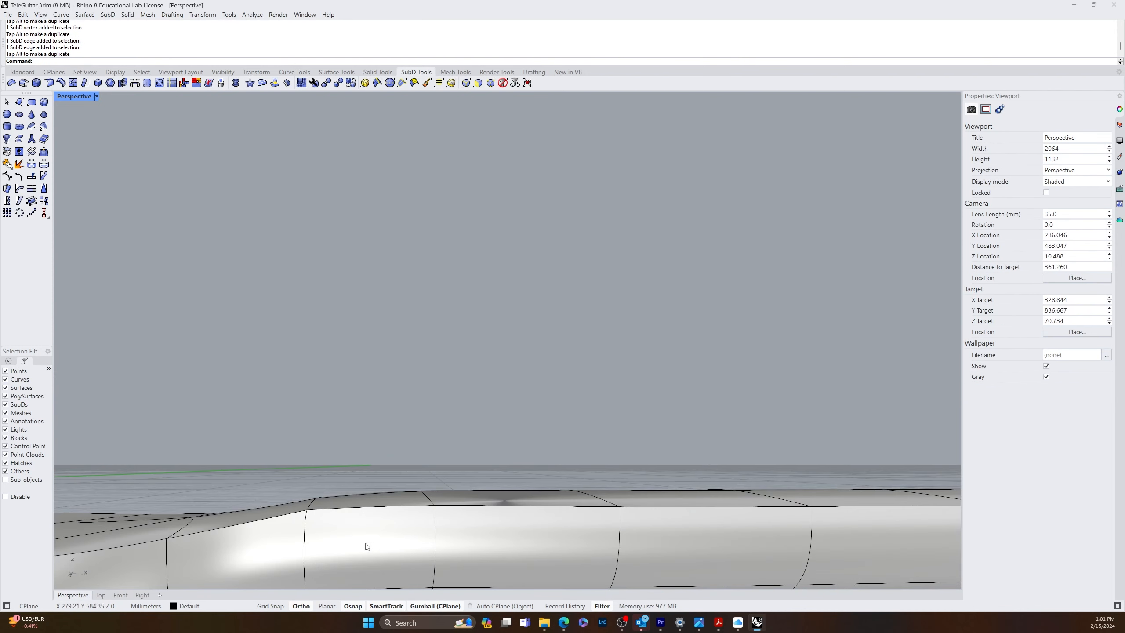
ctrl+shift+click(421, 490)
drag(421, 463, 422, 477)
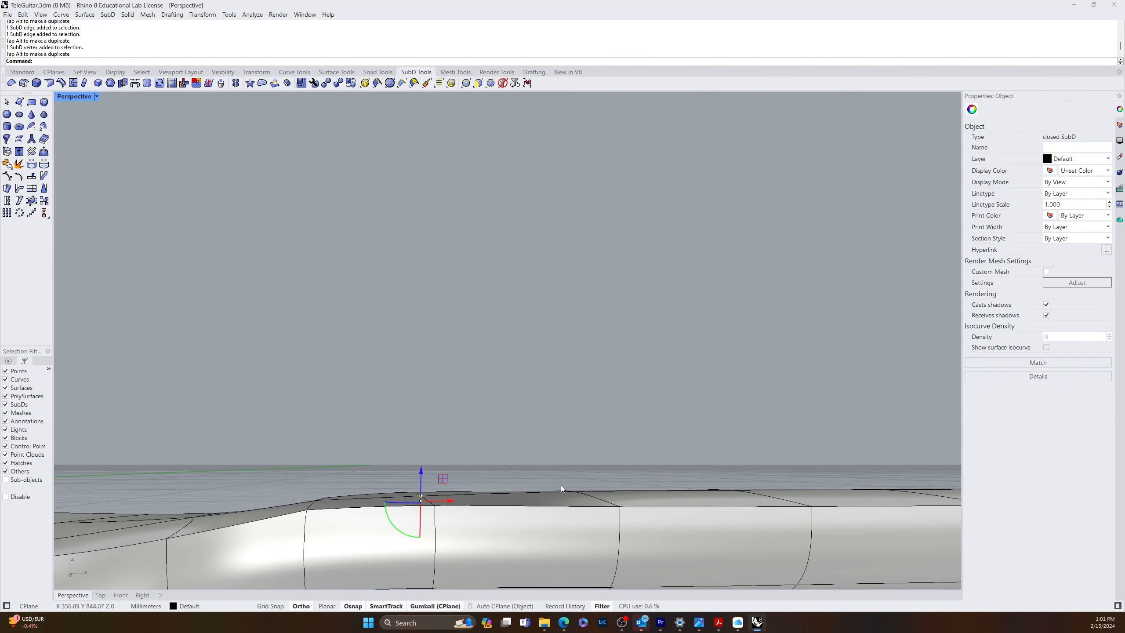
key(Escape)
- Select the lengthwise centre edge loop around the neck and scale it slightly in the vertical direction
scroll(554, 501, down, 10)
right_drag(554, 502, 369, 100)
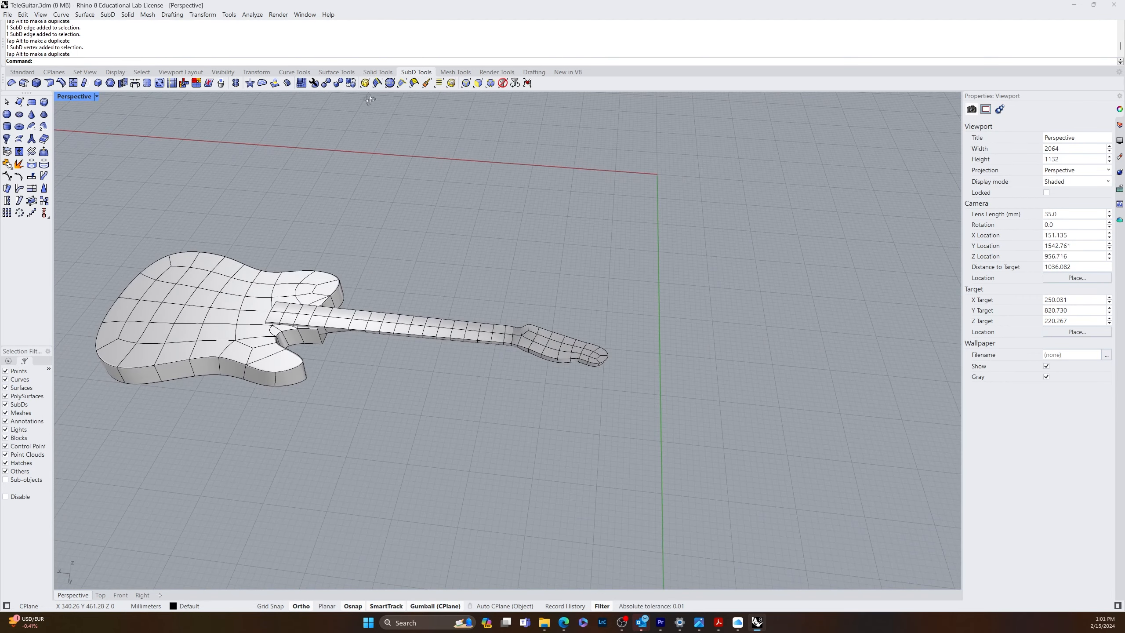
ctrl+shift+click(314, 319)
scroll(315, 318, up, 3)
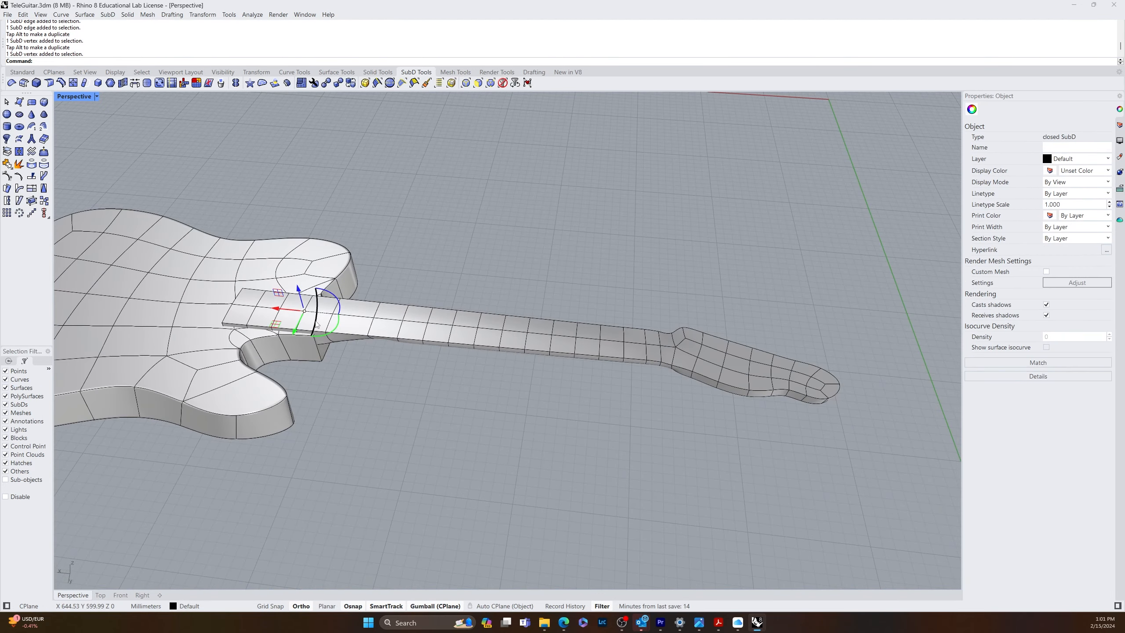
scroll(315, 316, up, 1)
ctrl+shift+double_click(352, 311)
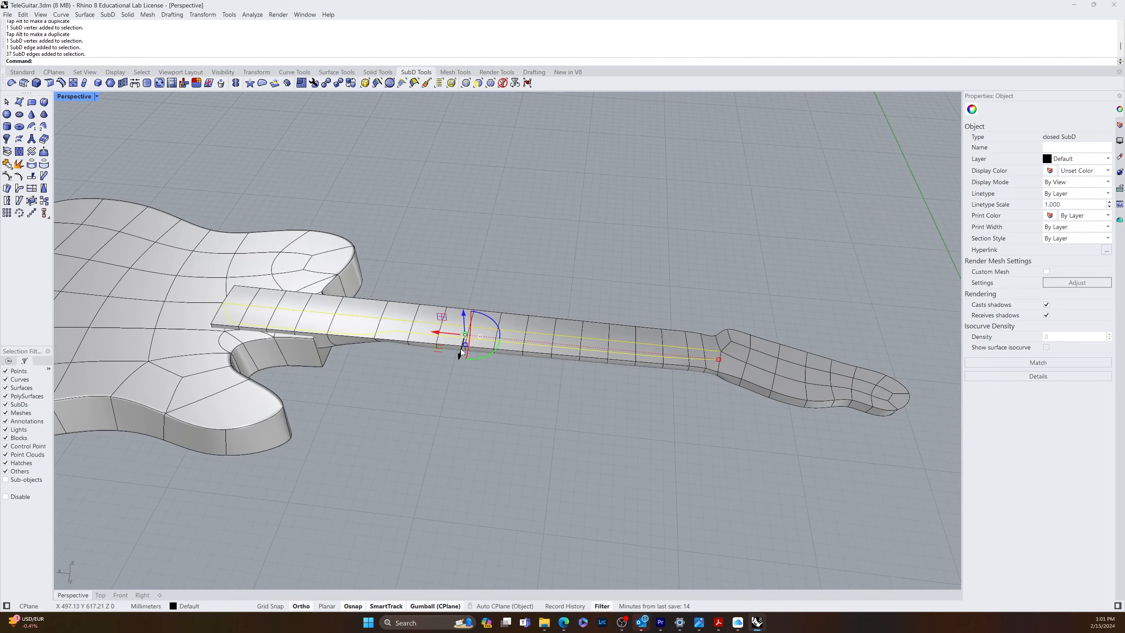
scroll(469, 360, down, 5)
scroll(445, 354, up, 5)
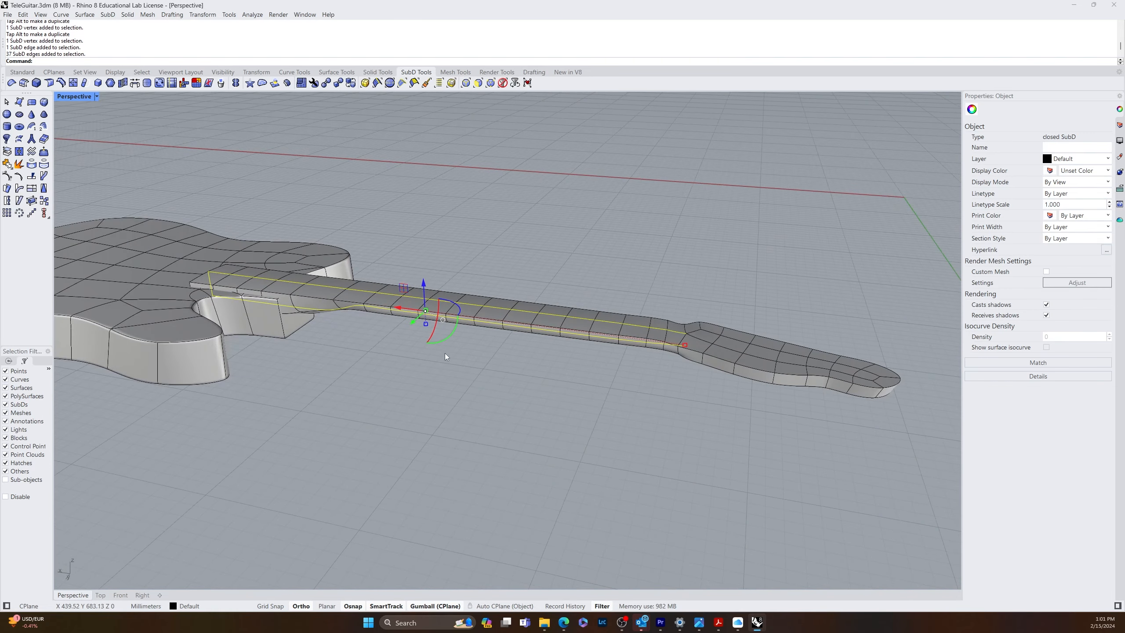
right_drag(444, 356, 454, 420)
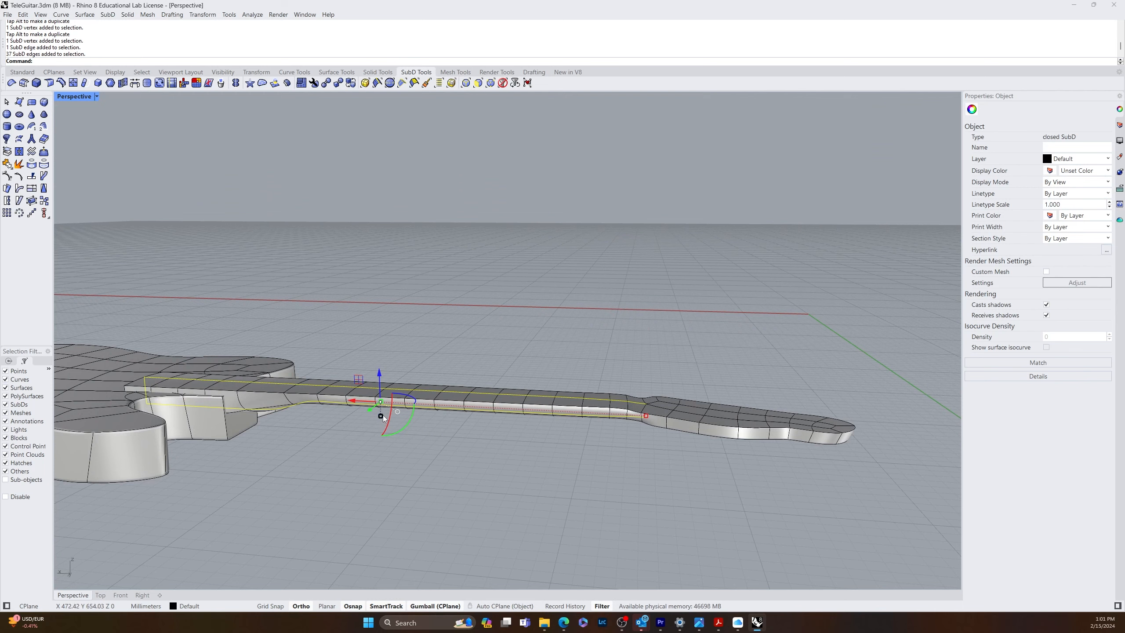
drag(381, 415, 381, 416)
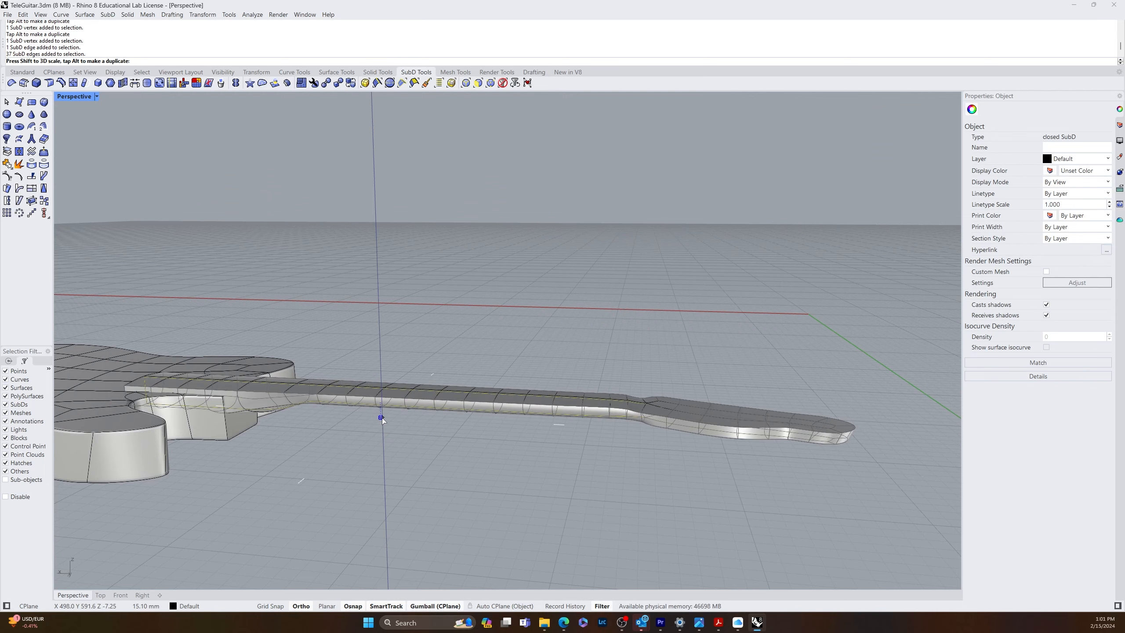
click(559, 460)
- Preview the neck and headstock in Rendered display mode and return the viewport to Shaded
mouse_move(559, 459)
right_down()
mouse_move(615, 421)
mouse_move(606, 417)
mouse_move(672, 470)
mouse_move(605, 495)
mouse_move(545, 452)
right_up()
scroll(604, 495, up, 6)
scroll(494, 428, up, 9)
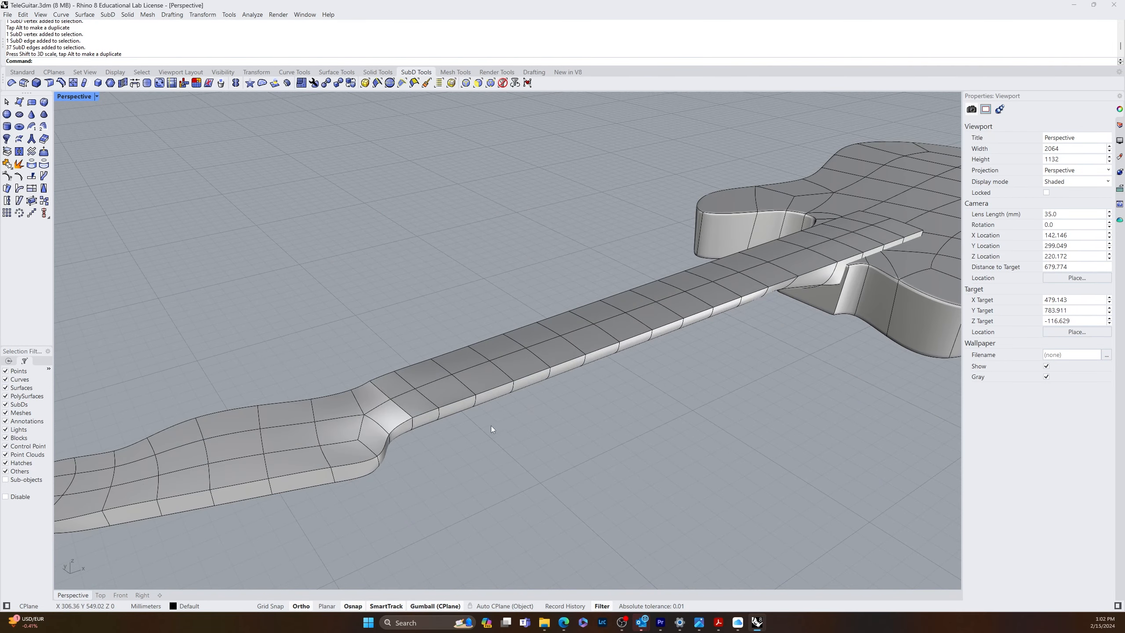
click(98, 101)
click(99, 152)
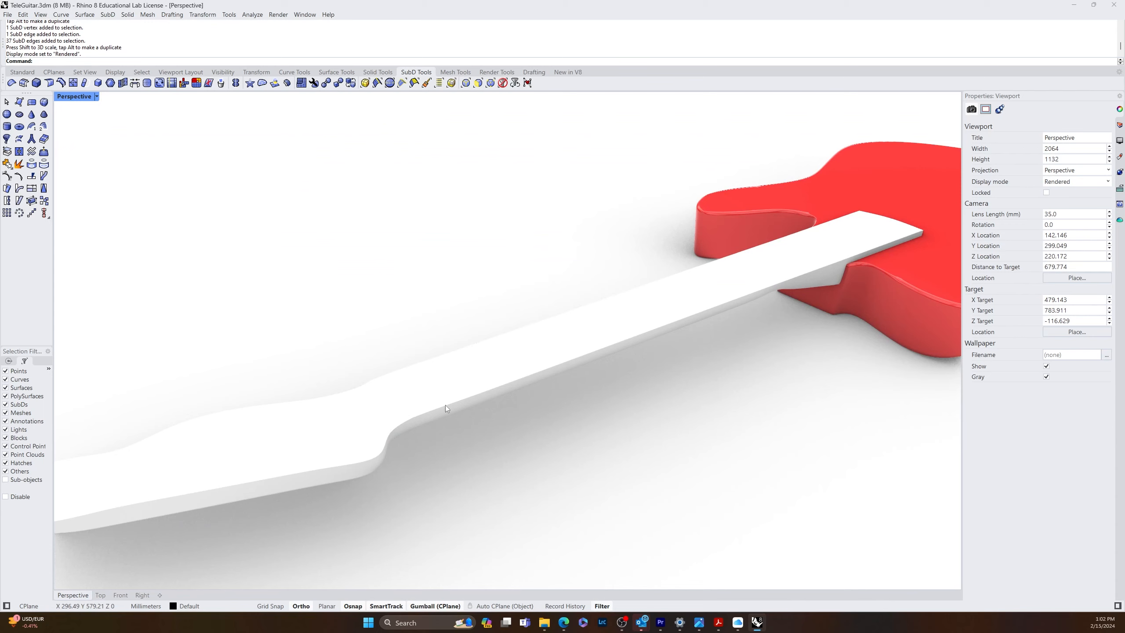
scroll(446, 407, down, 5)
right_drag(421, 409, 430, 435)
scroll(430, 435, up, 4)
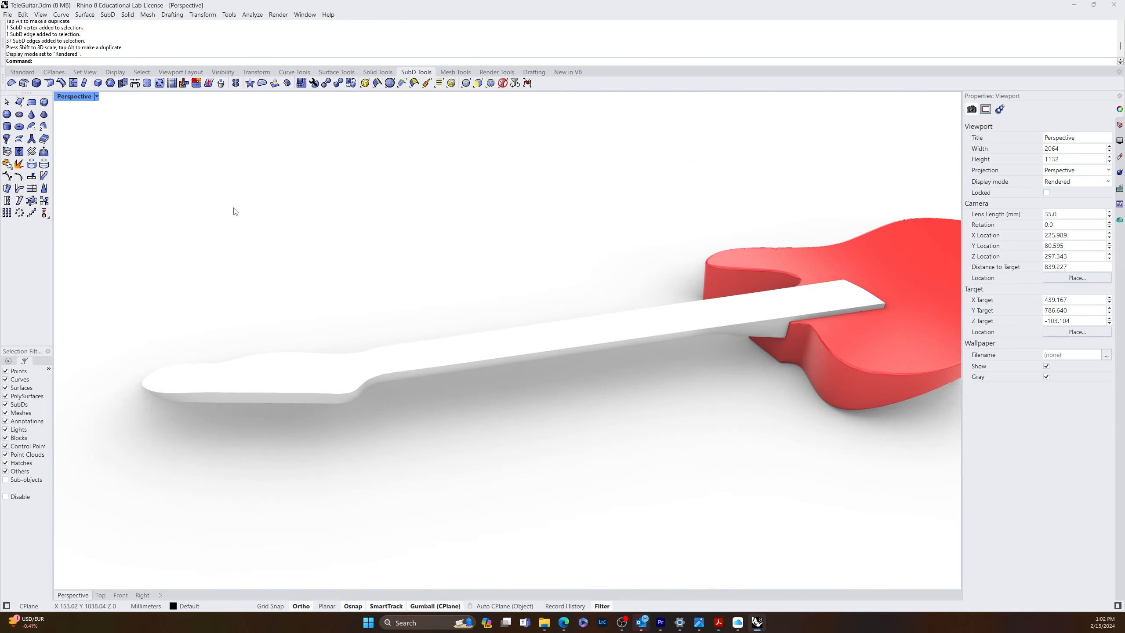
click(96, 97)
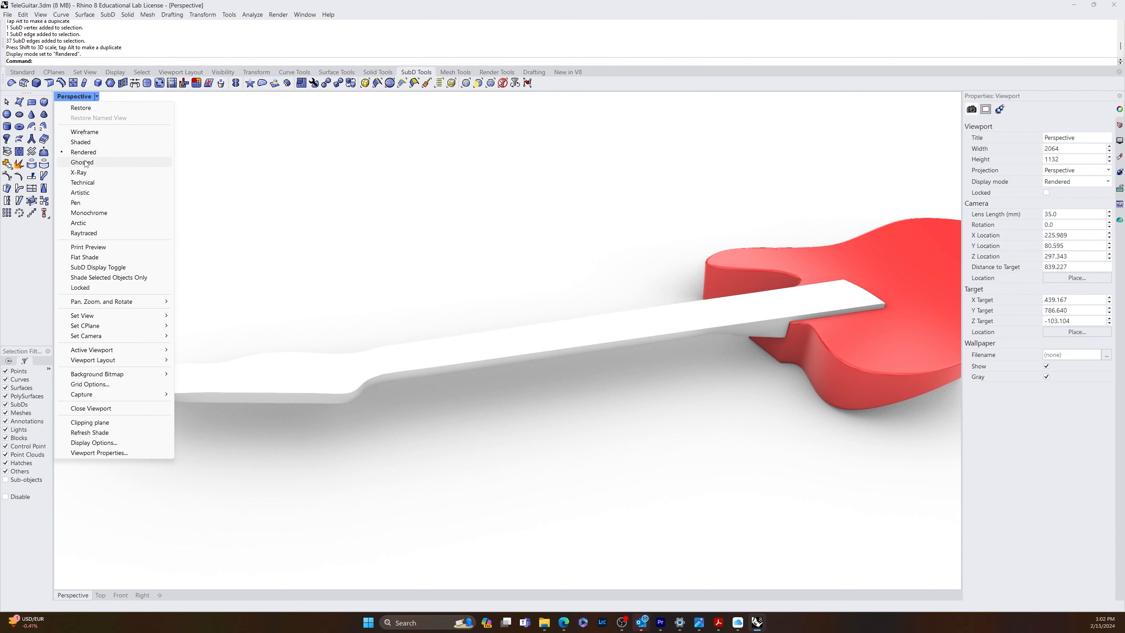
click(81, 142)
- Select the edge loop around the neck just above the headstock step and move it along the neck toward the body
scroll(487, 330, up, 5)
ctrl+shift+click(322, 238)
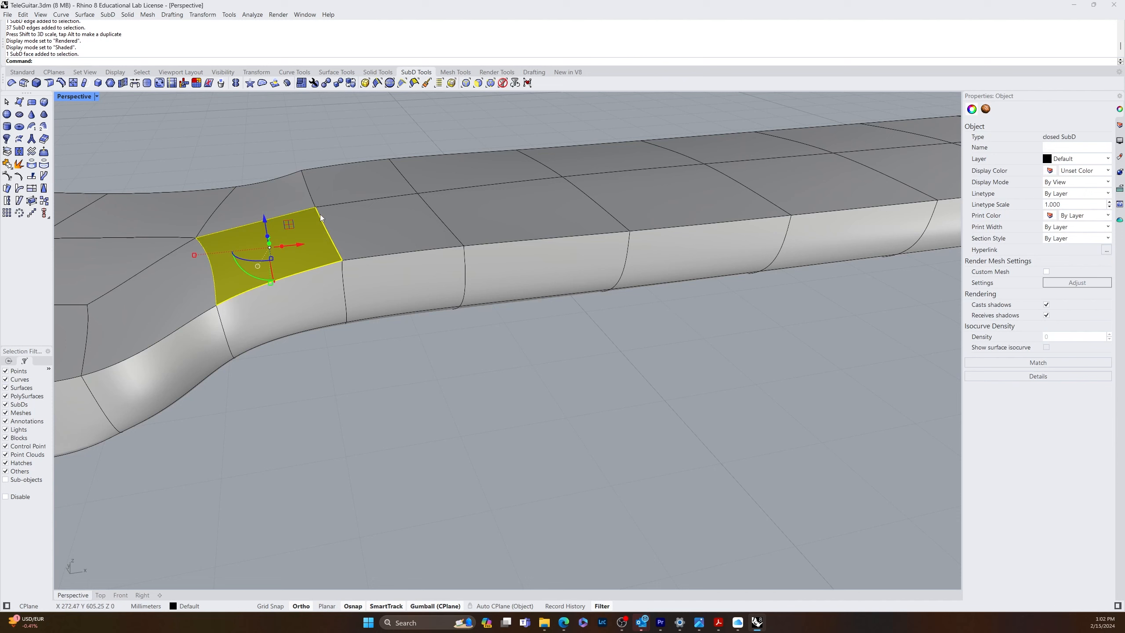
ctrl+shift+click(323, 225)
ctrl+shift+double_click(324, 227)
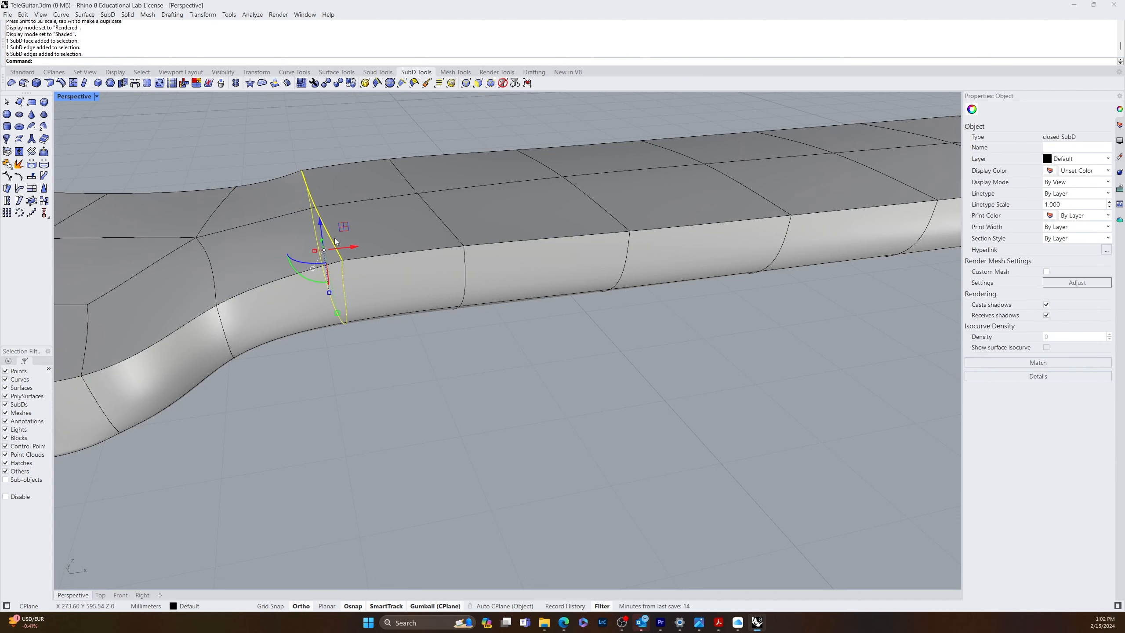
drag(353, 249, 373, 246)
click(493, 370)
- Examine the neck's surface flow from the headstock transition to the body joint from several angles
scroll(495, 372, down, 15)
right_drag(495, 373, 479, 394)
scroll(477, 394, up, 14)
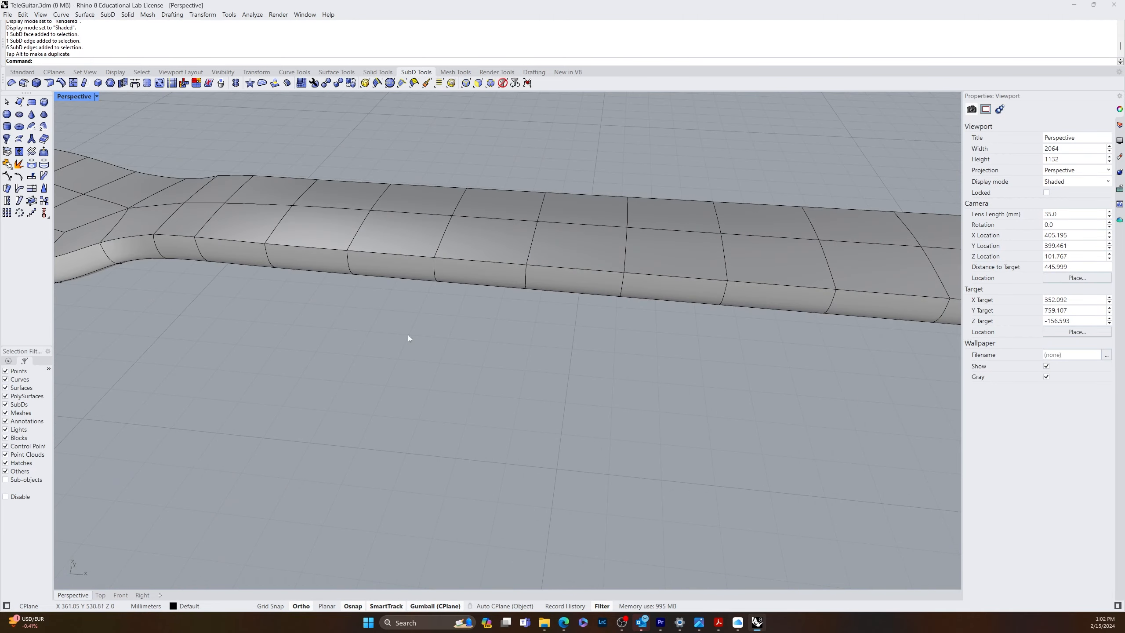
right_drag(246, 221, 496, 438)
scroll(334, 232, down, 10)
scroll(378, 215, up, 8)
scroll(377, 230, down, 6)
scroll(561, 316, down, 5)
scroll(536, 267, up, 5)
right_drag(537, 267, 619, 263)
scroll(508, 288, up, 3)
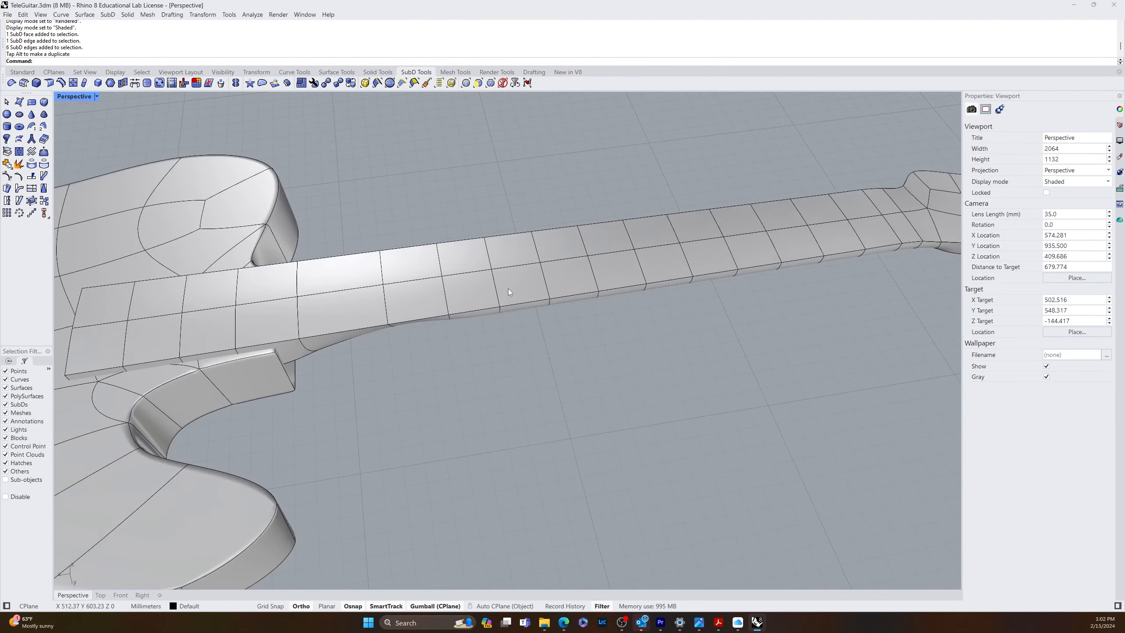
- Apply SubDCrease with a constant weight of 95 to the whole chain of top outline edges on the neck and headstock
scroll(508, 289, down, 4)
scroll(673, 276, up, 6)
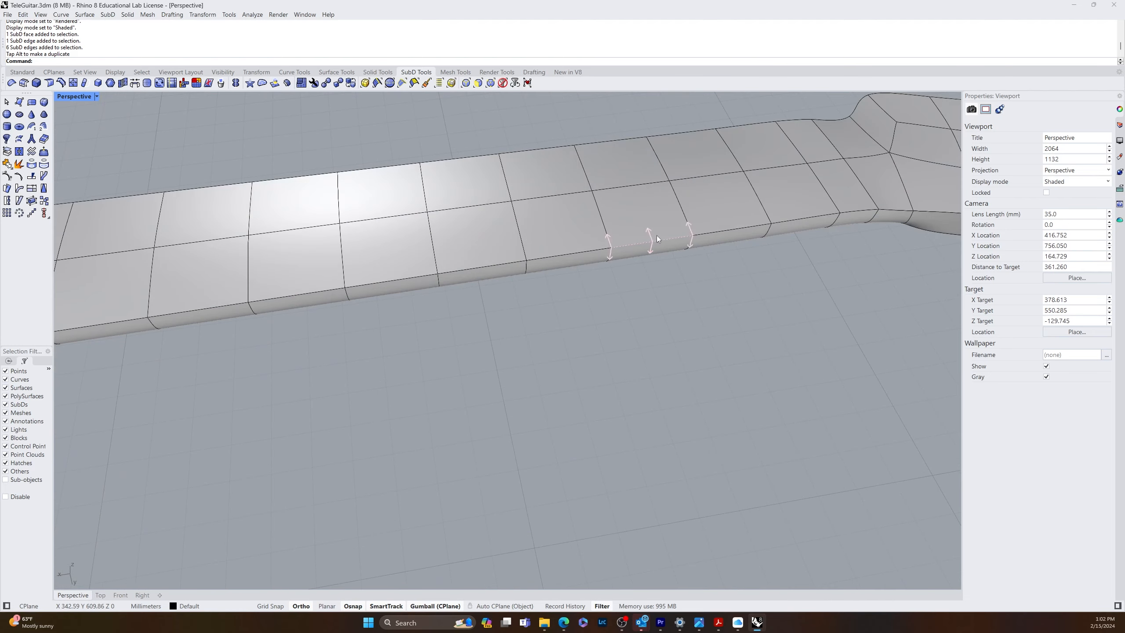
double_click(657, 240)
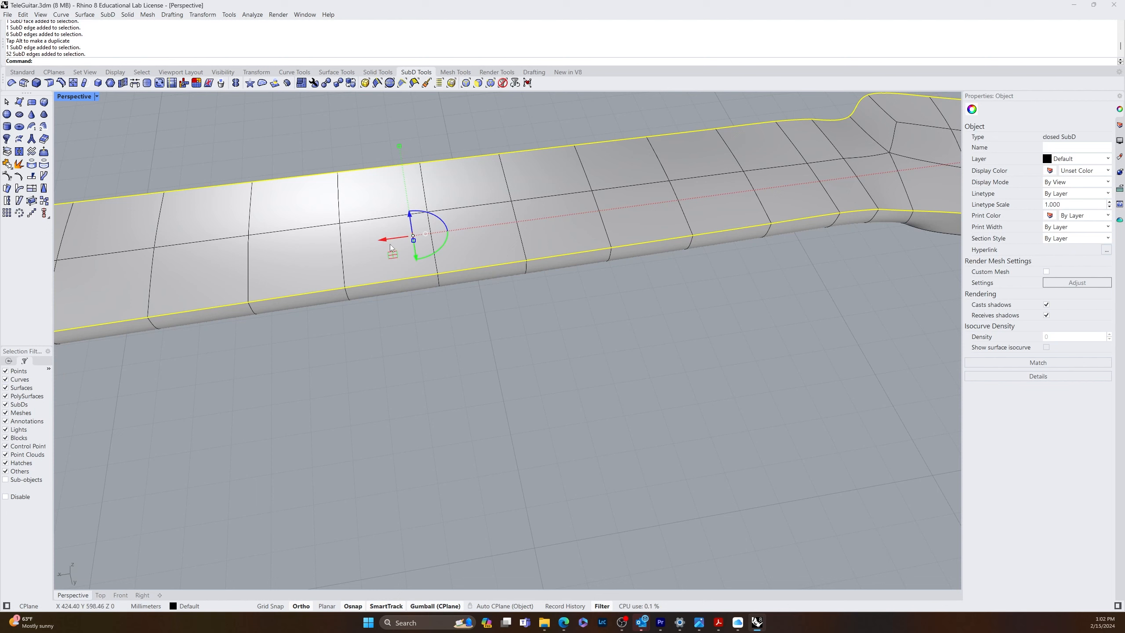
text(SubDCrease)
key(Return)
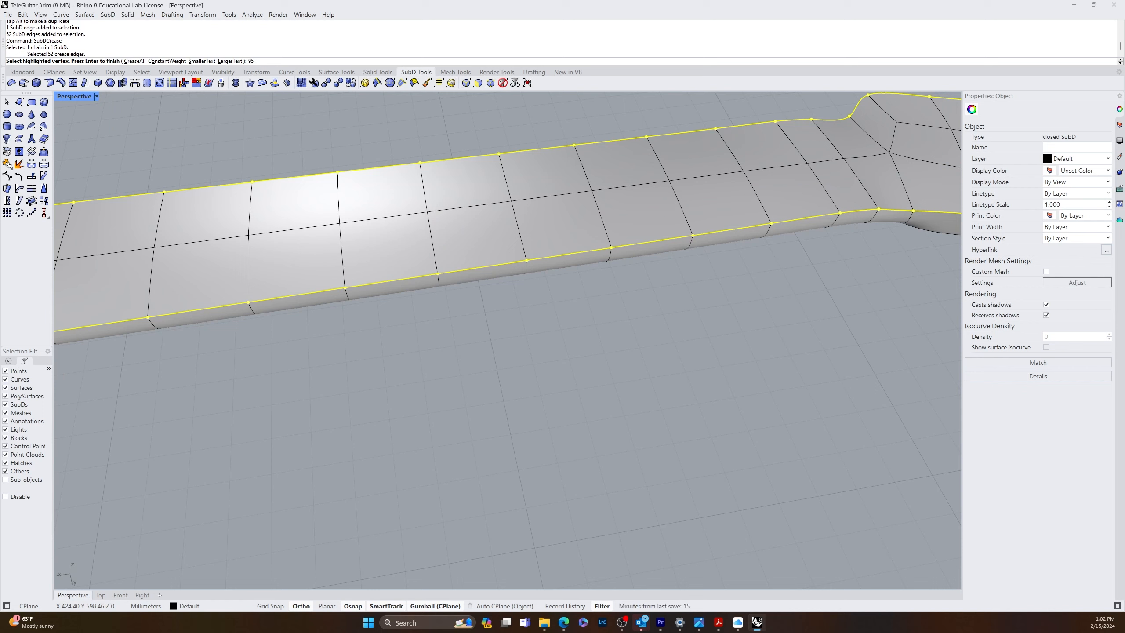
click(166, 61)
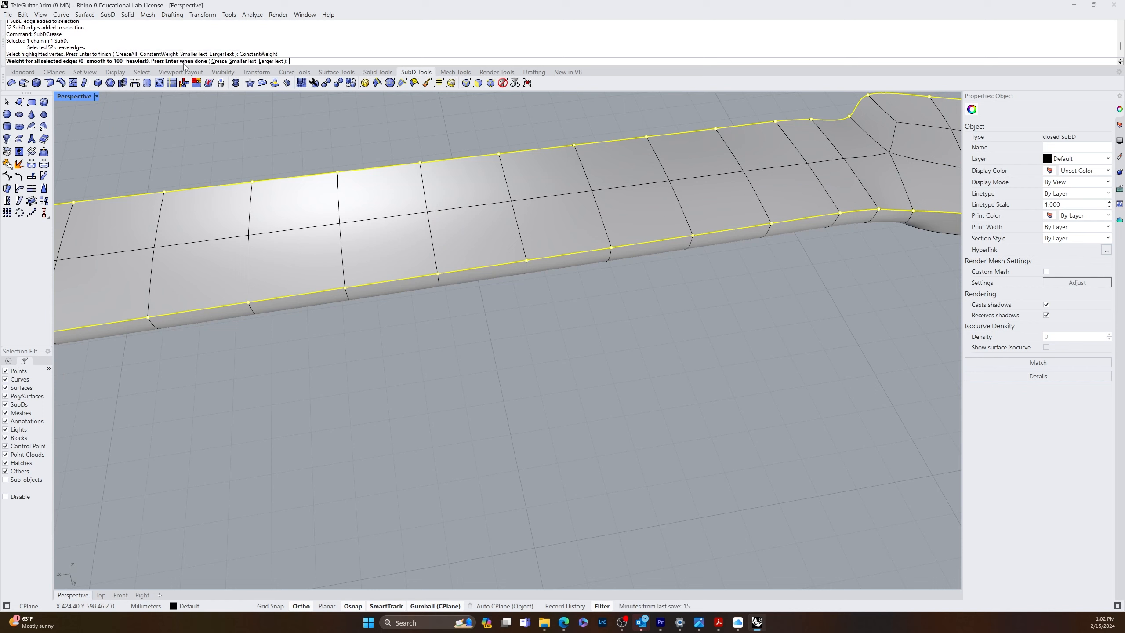
text(95)
key(Return)
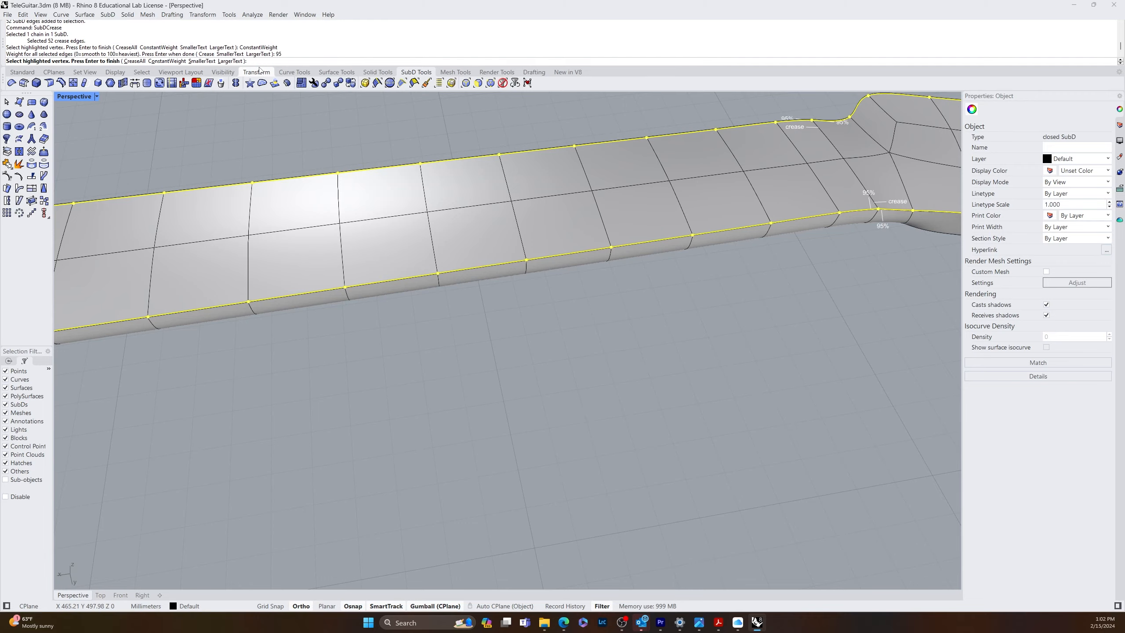
key(Return)
- Try SubDCrease on the two top edges across the neck's body end, keeping the default options
scroll(402, 473, down, 8)
scroll(524, 370, up, 5)
right_drag(403, 472, 637, 346)
scroll(479, 299, up, 6)
scroll(390, 297, down, 12)
right_drag(363, 296, 255, 402)
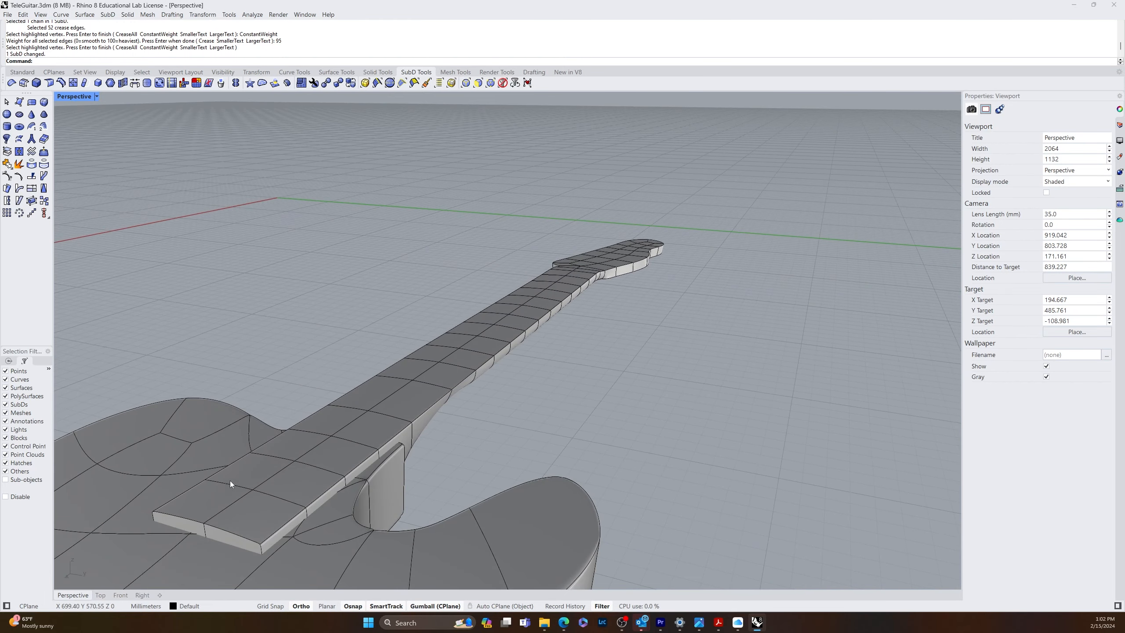
ctrl+shift+click(204, 527)
ctrl+shift+click(223, 531)
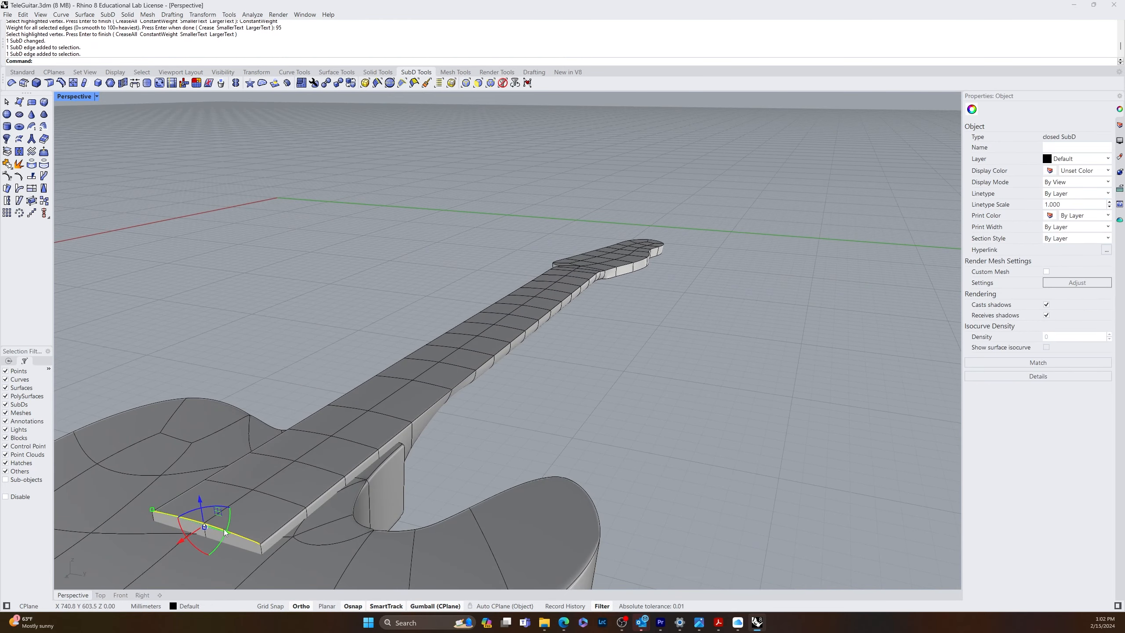
key(Return)
key(Return)
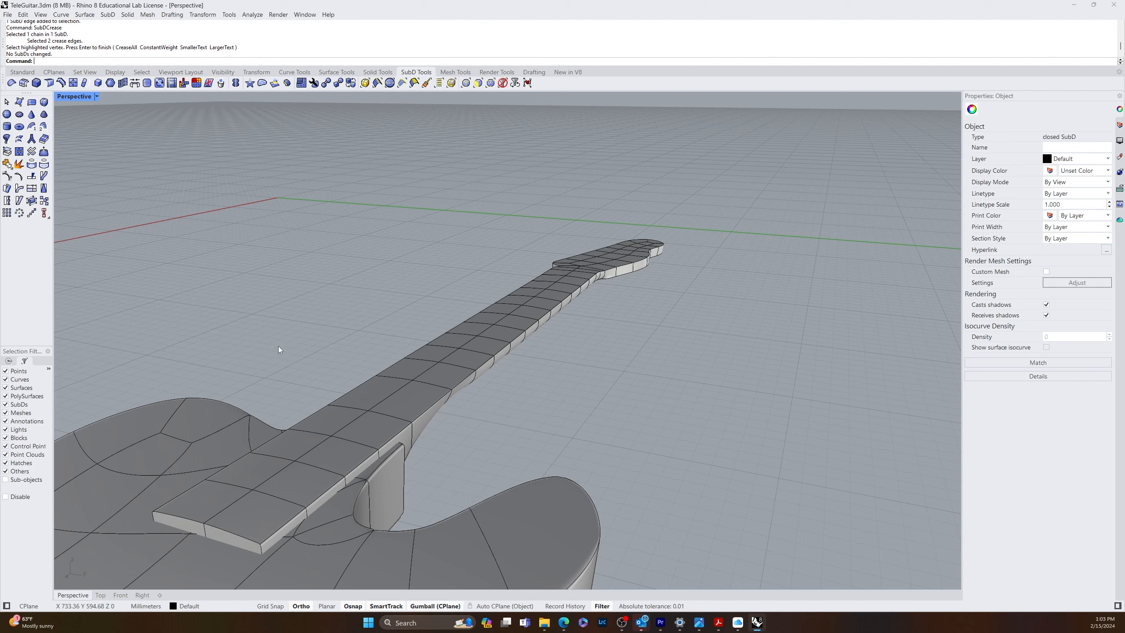
- Apply SubDCrease with a constant weight of 95 to the two top edges across the neck's body end
ctrl+shift+click(228, 531)
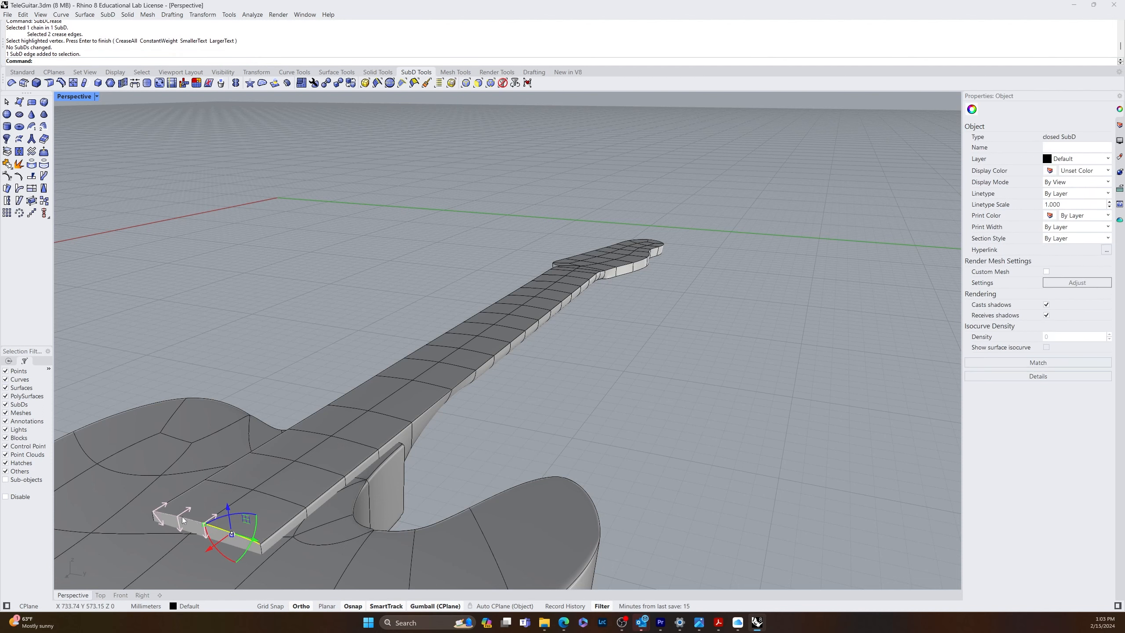
ctrl+shift+click(184, 520)
key(Return)
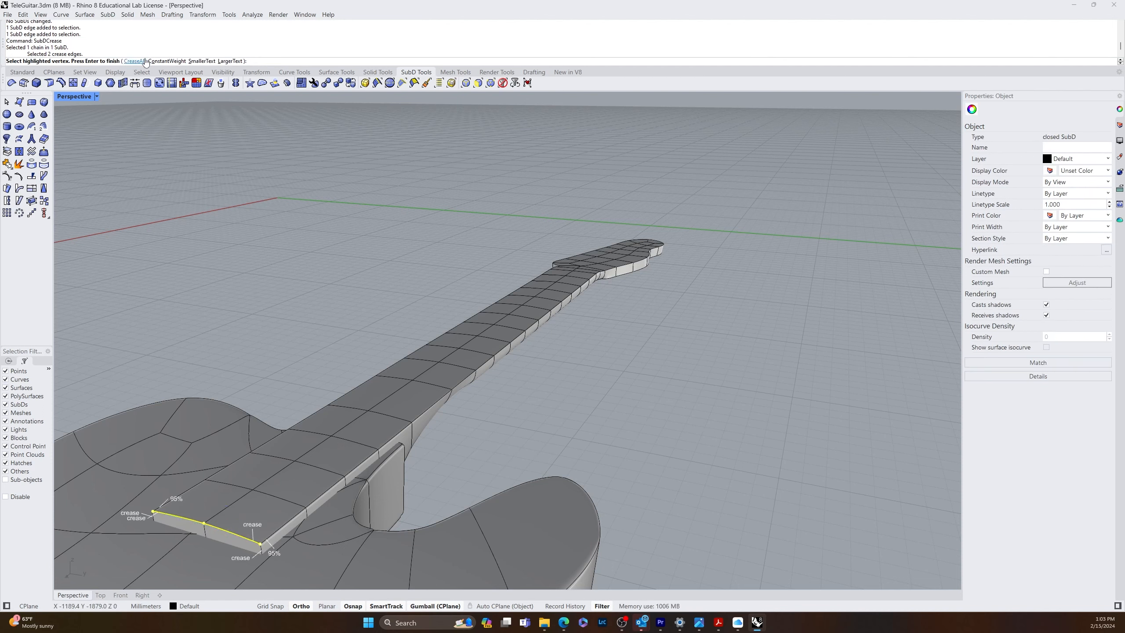
click(159, 62)
text(9)
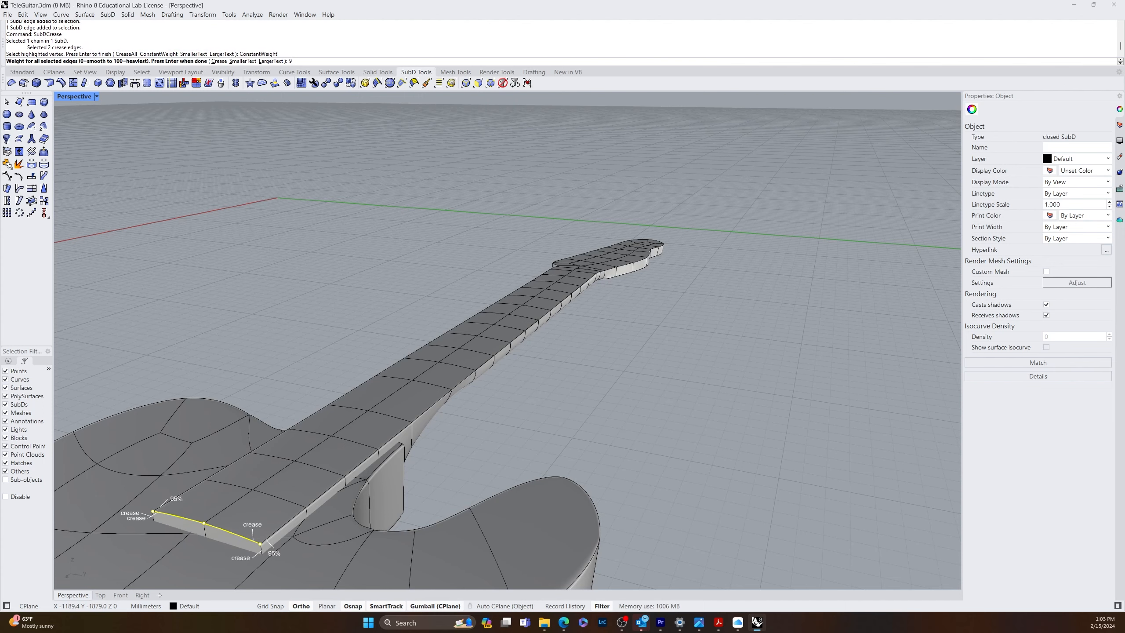
text(5)
key(Return)
key(Return)
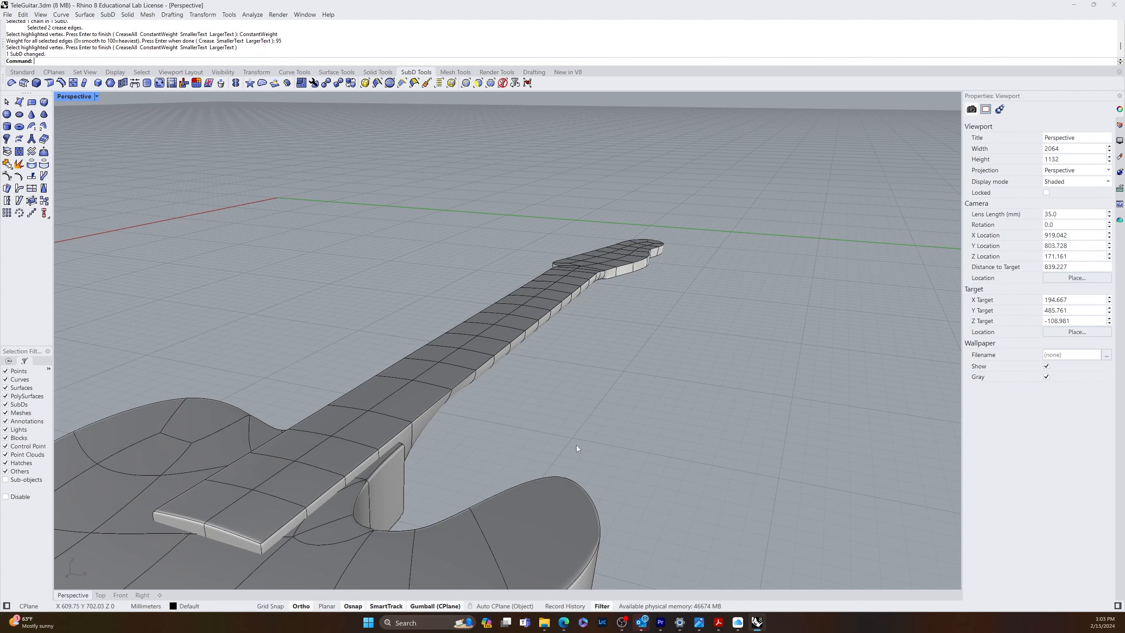
- Run Zebra stripe analysis on both the guitar body and the neck
right_drag(576, 445, 547, 430)
scroll(547, 430, down, 6)
right_drag(463, 377, 447, 417)
scroll(446, 417, up, 2)
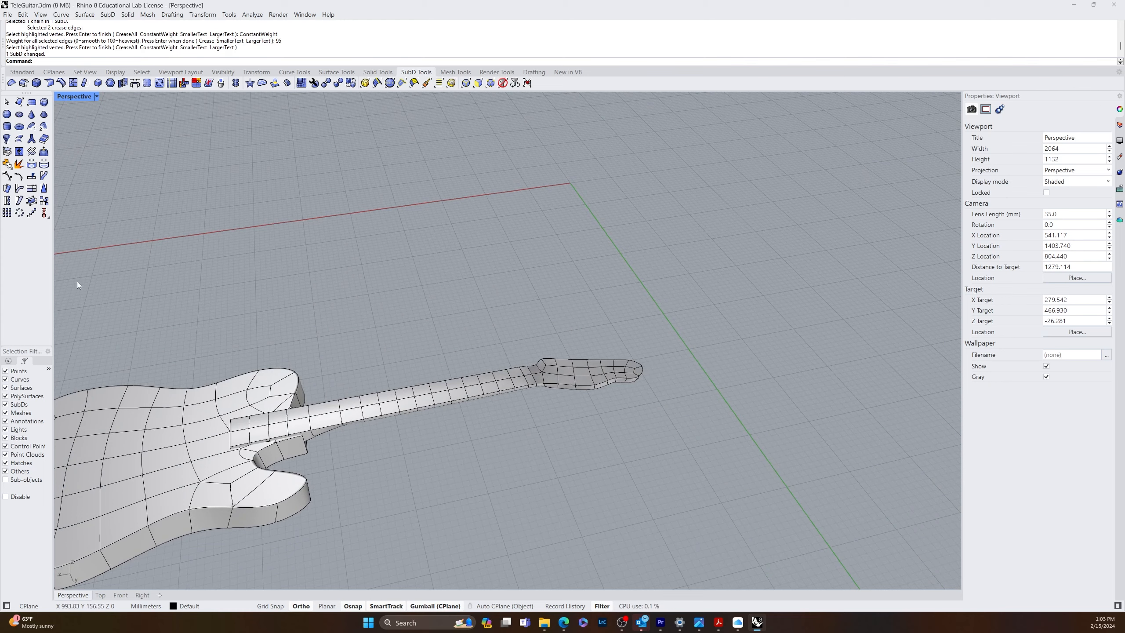
right_drag(321, 369, 246, 404)
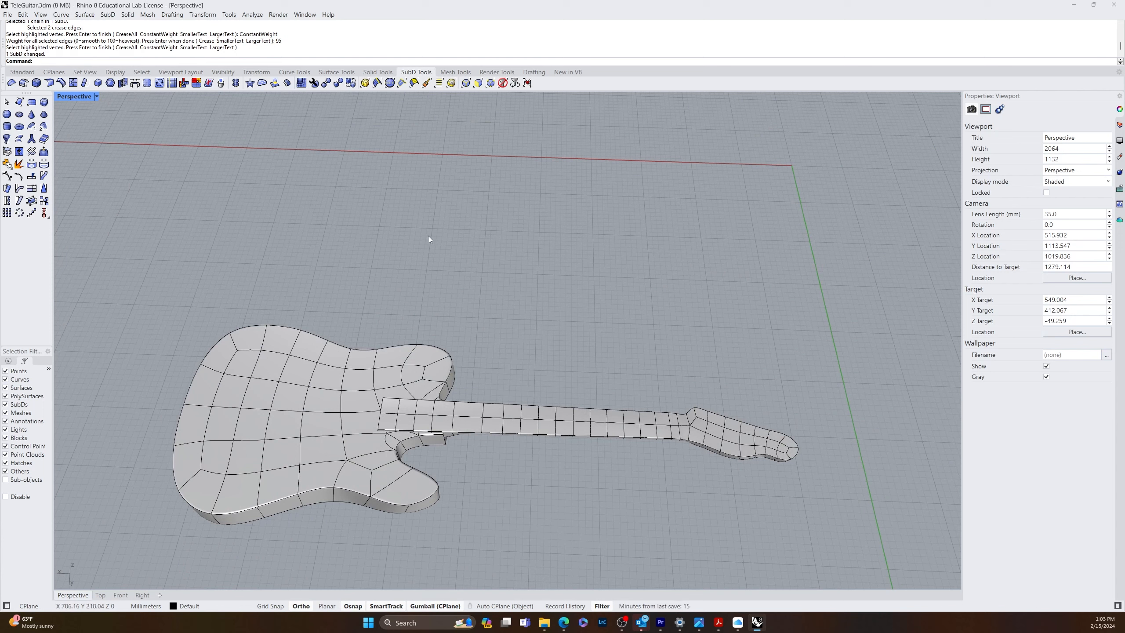
text(ebra)
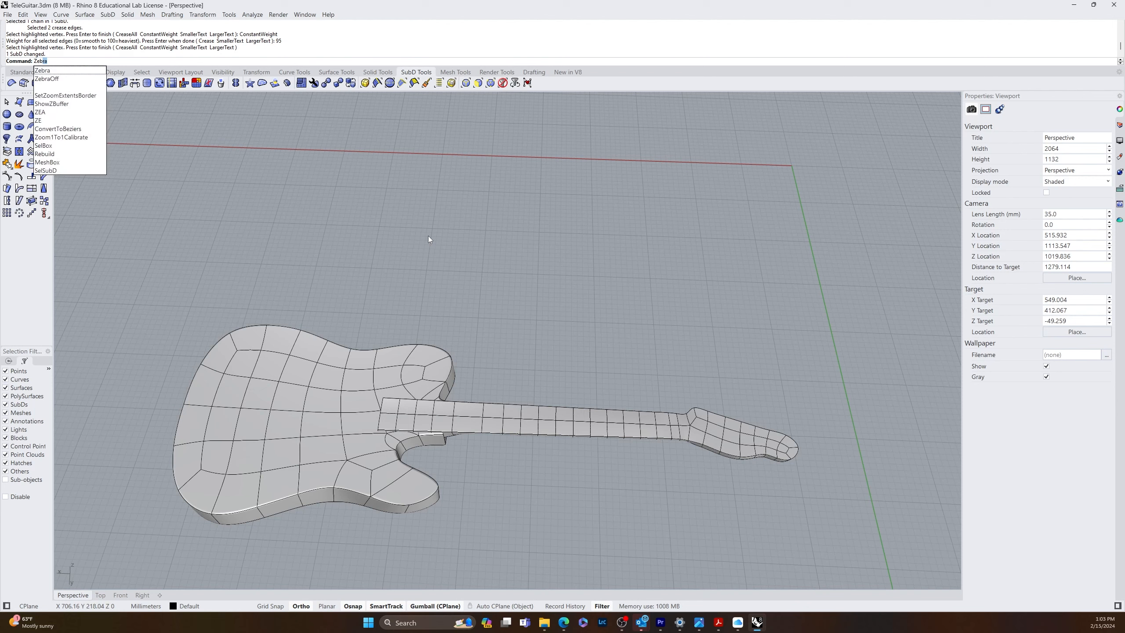
key(Return)
click(275, 401)
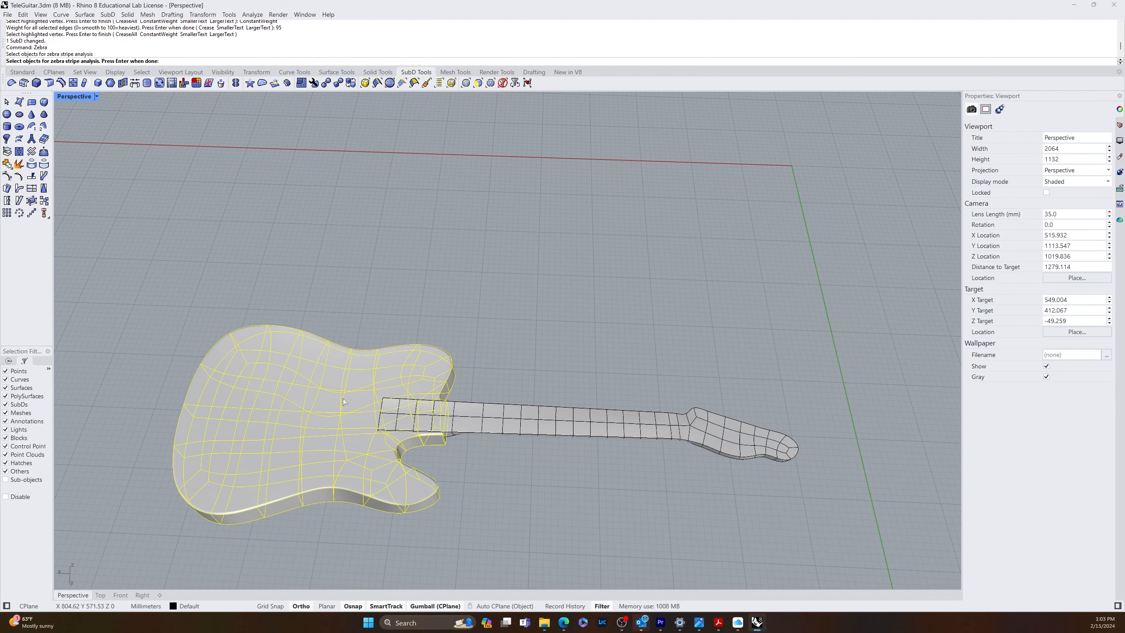
drag(824, 345, 138, 559)
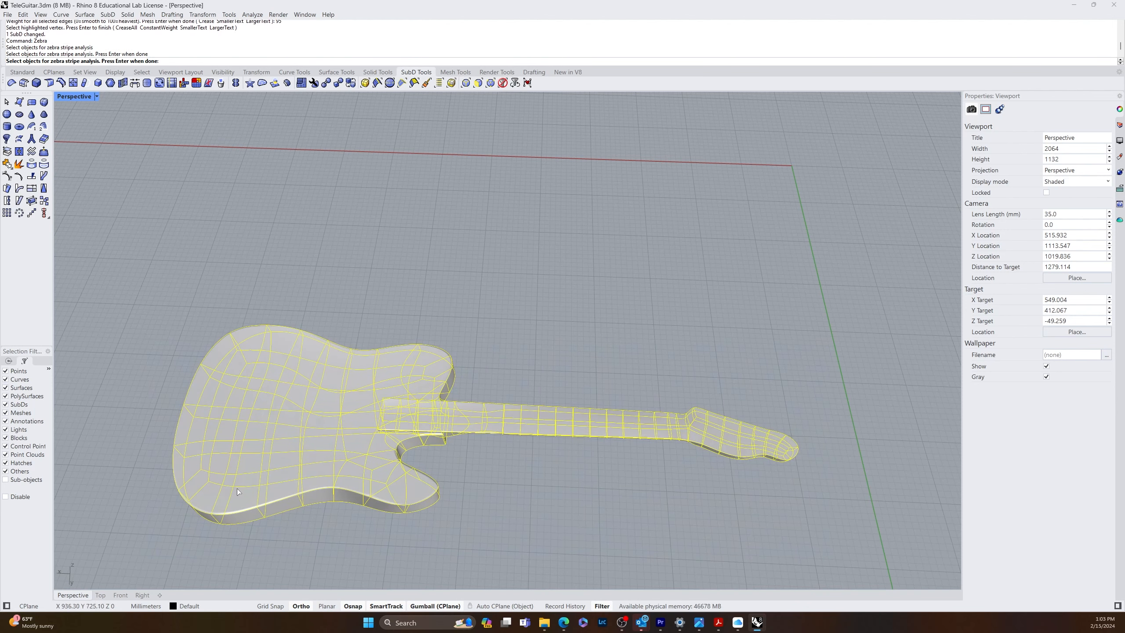
key(Return)
- Examine the zebra stripe flow along the headstock, neck, neck joint and body cutaway from several angles
right_drag(482, 495, 390, 470)
scroll(371, 400, up, 4)
right_drag(359, 400, 282, 368)
scroll(282, 369, up, 6)
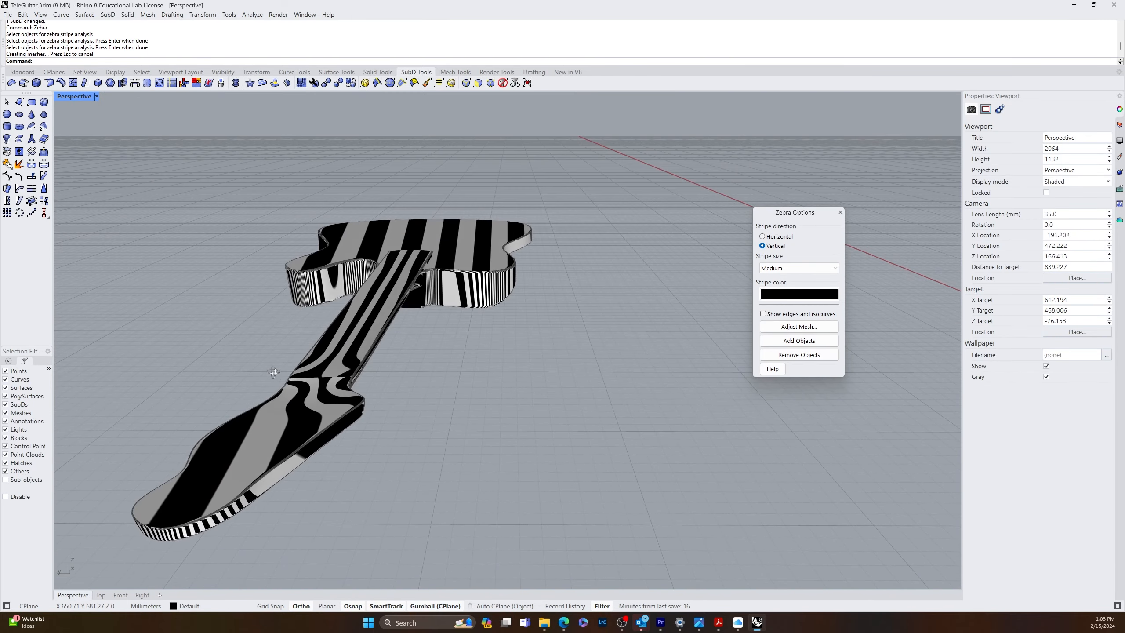
right_drag(412, 412, 310, 455)
scroll(608, 321, up, 5)
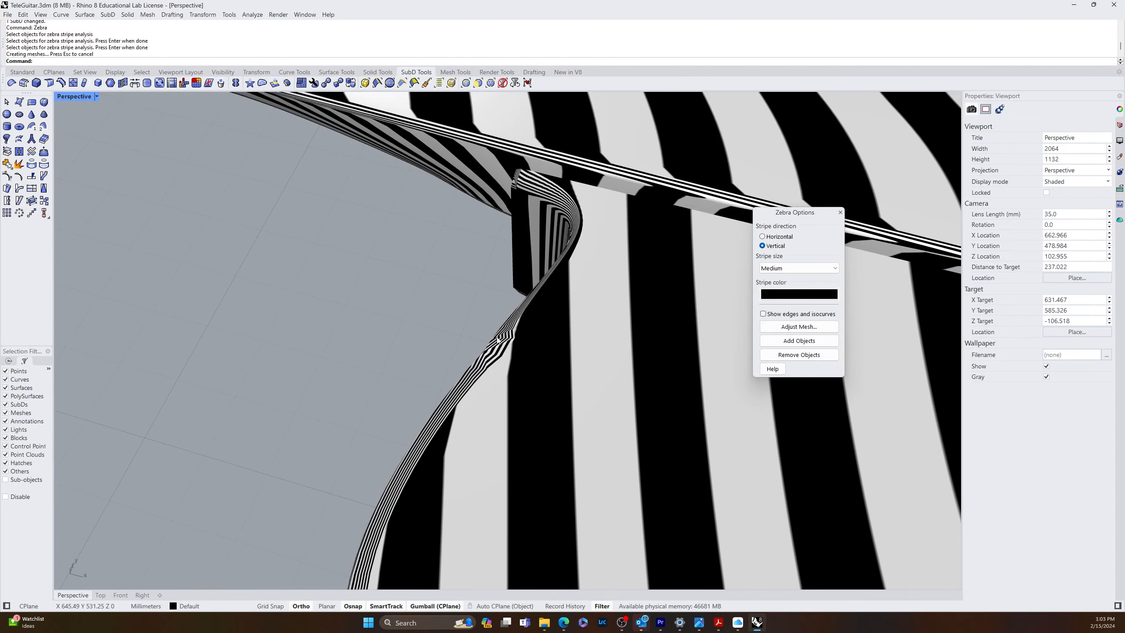
scroll(497, 337, down, 8)
right_drag(545, 304, 425, 336)
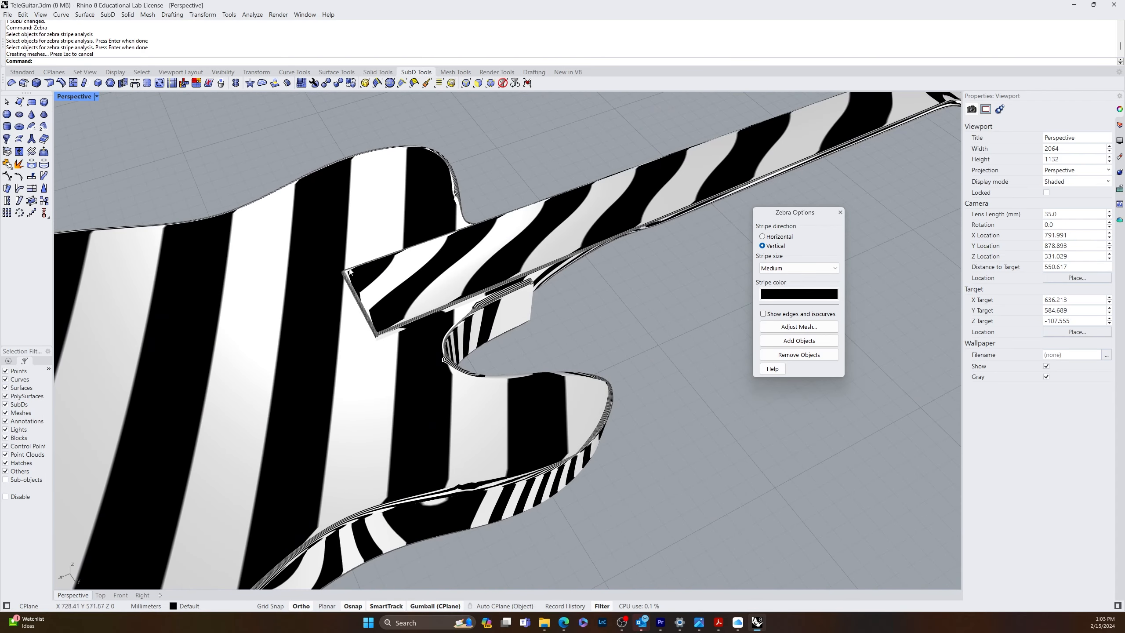
- Turn off the zebra stripe analysis with ZebraOff
click(97, 97)
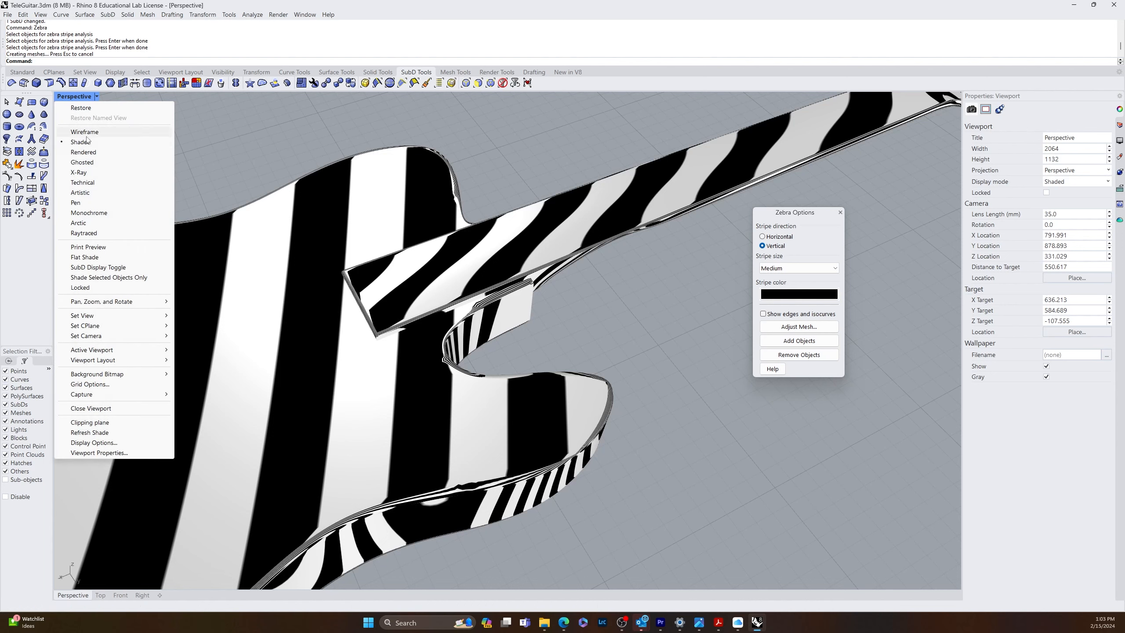
click(218, 160)
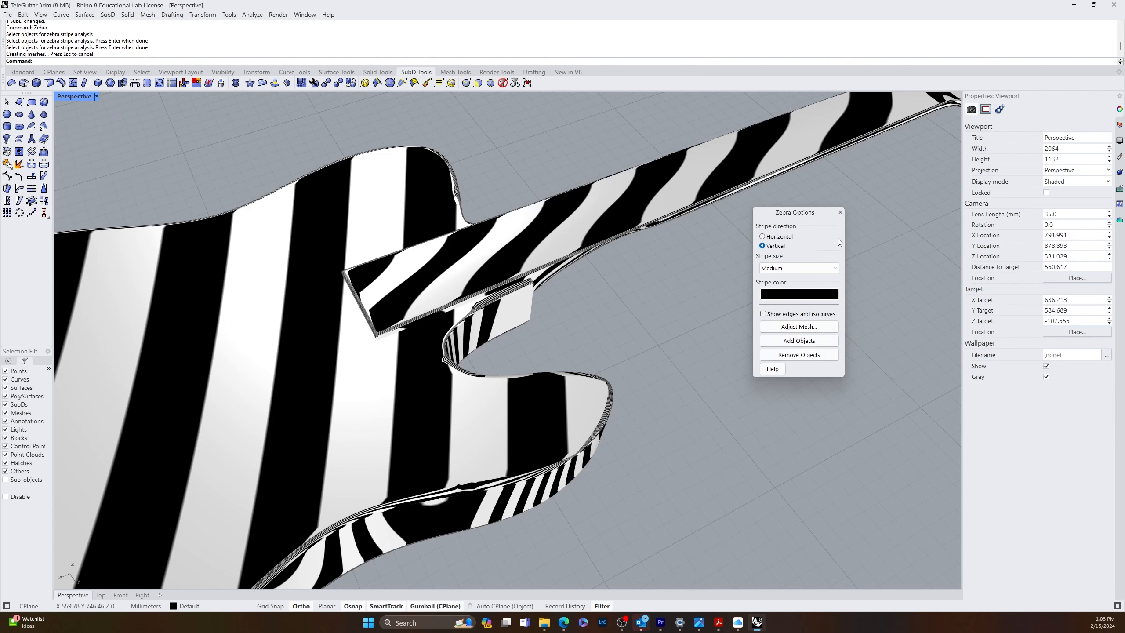
text(ZebraOff)
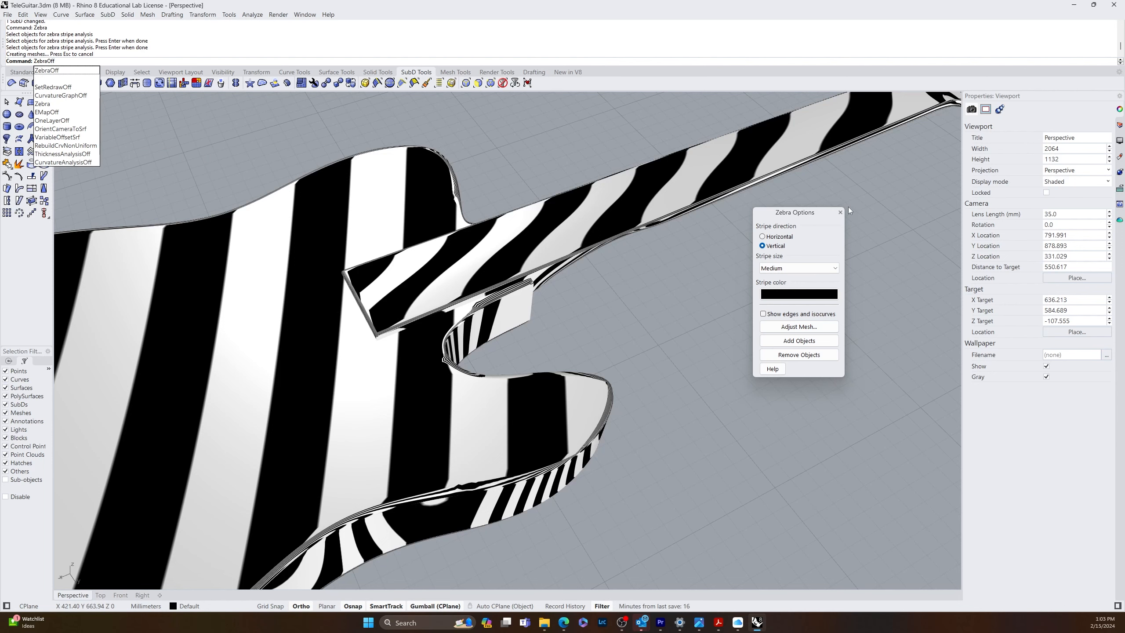
key(Return)
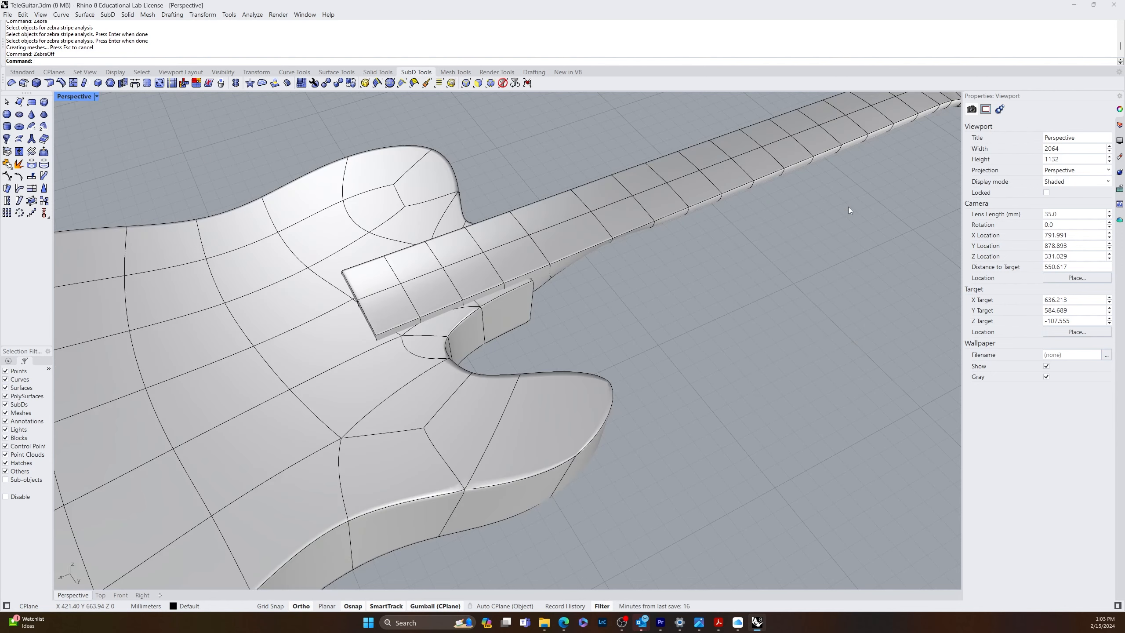
- Examine the body's lower cutaway and neck joint, close up and from above
right_drag(795, 313, 762, 412)
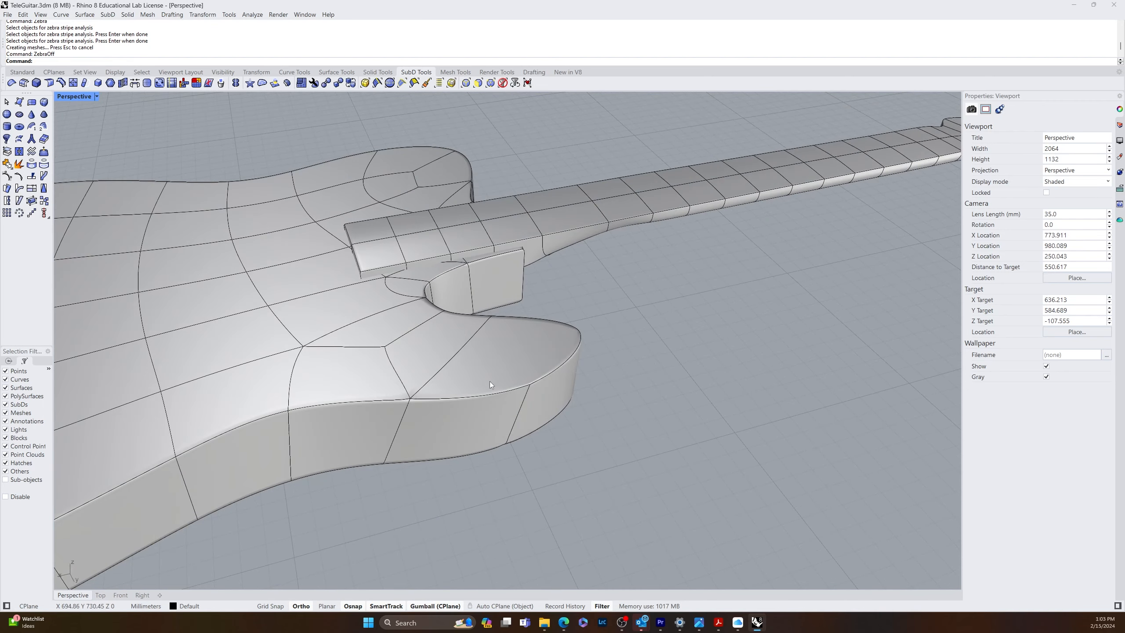
scroll(490, 305, up, 6)
scroll(311, 297, up, 4)
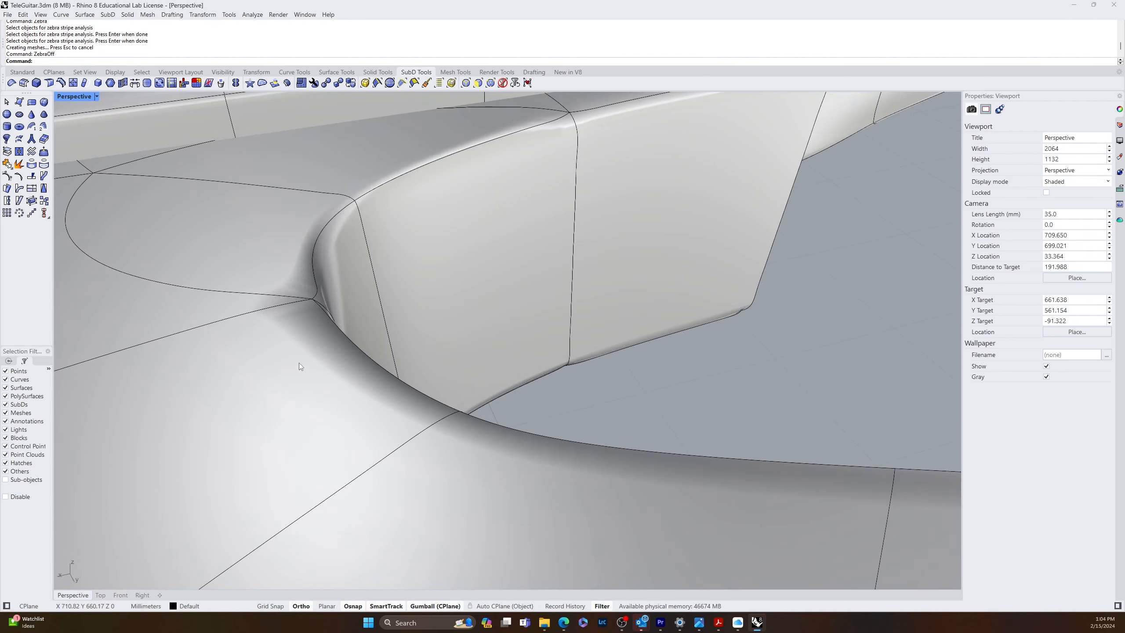
scroll(340, 356, down, 14)
right_drag(339, 356, 552, 511)
scroll(552, 511, up, 6)
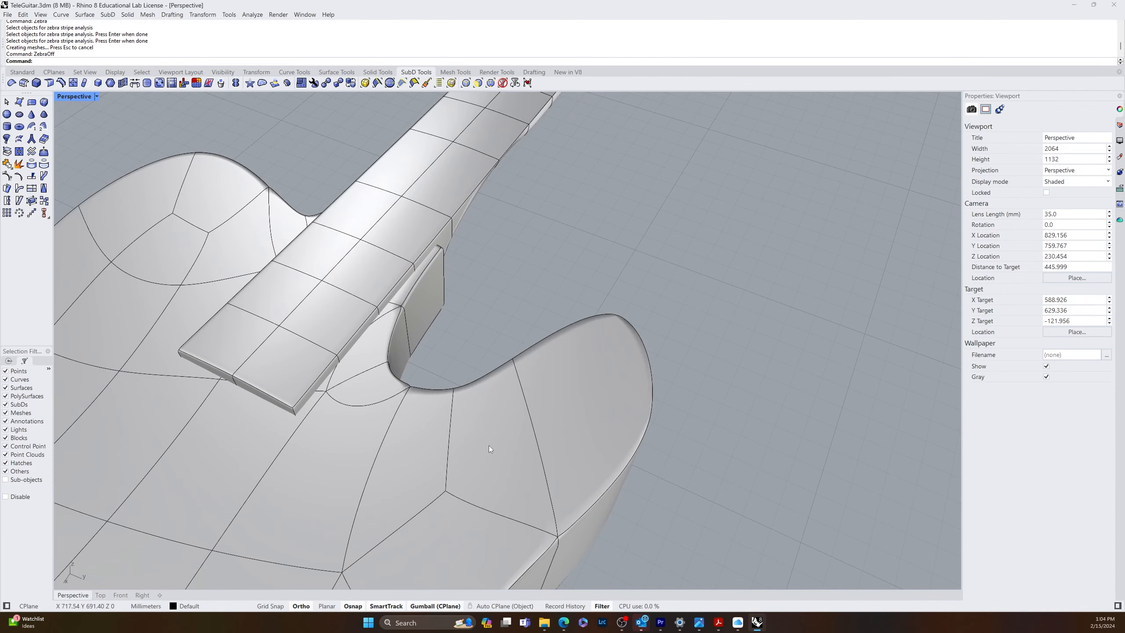
right_drag(489, 445, 648, 393)
- Set up QuadRemesh on the guitar body with a target quad count of 500, Preview, Hide Input Objects and Convert to SubD enabled
click(652, 431)
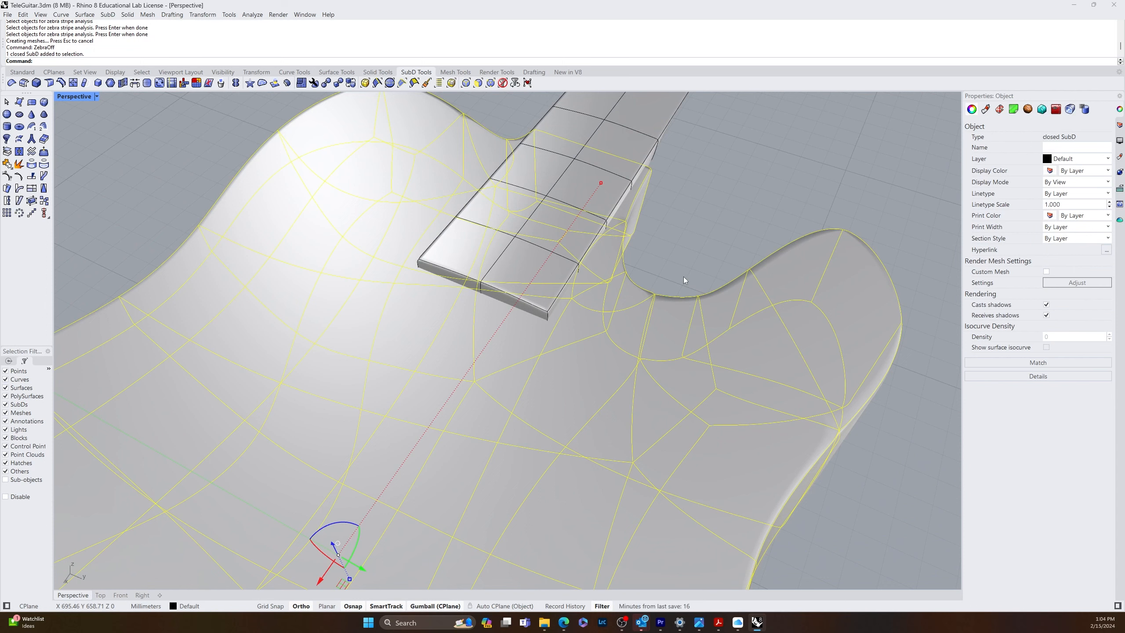
text(quadRemesh)
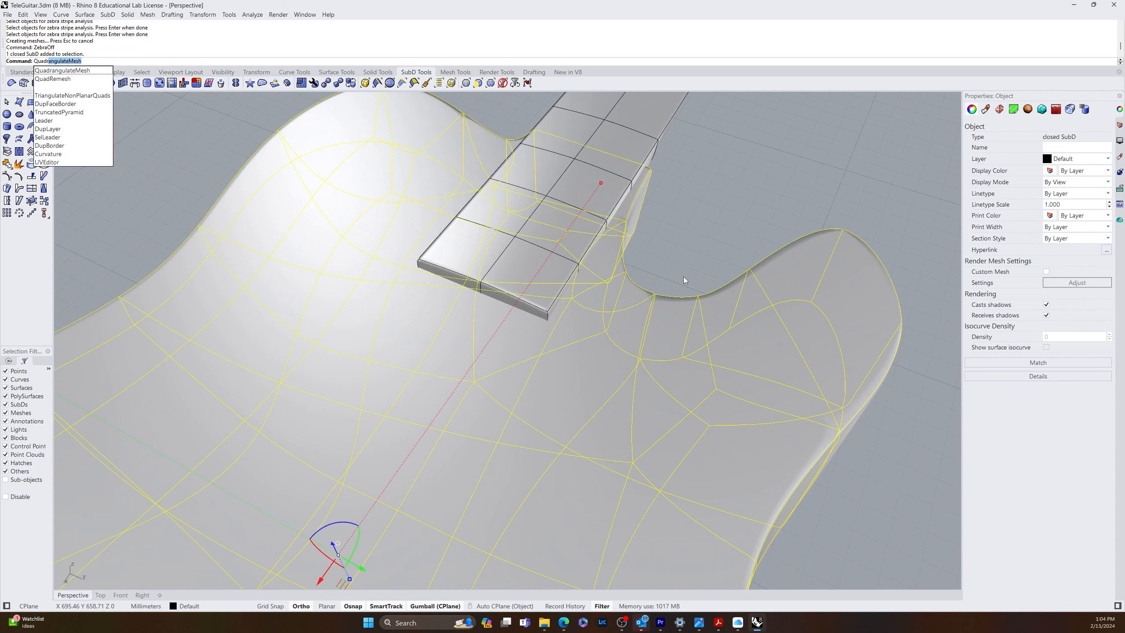
key(Return)
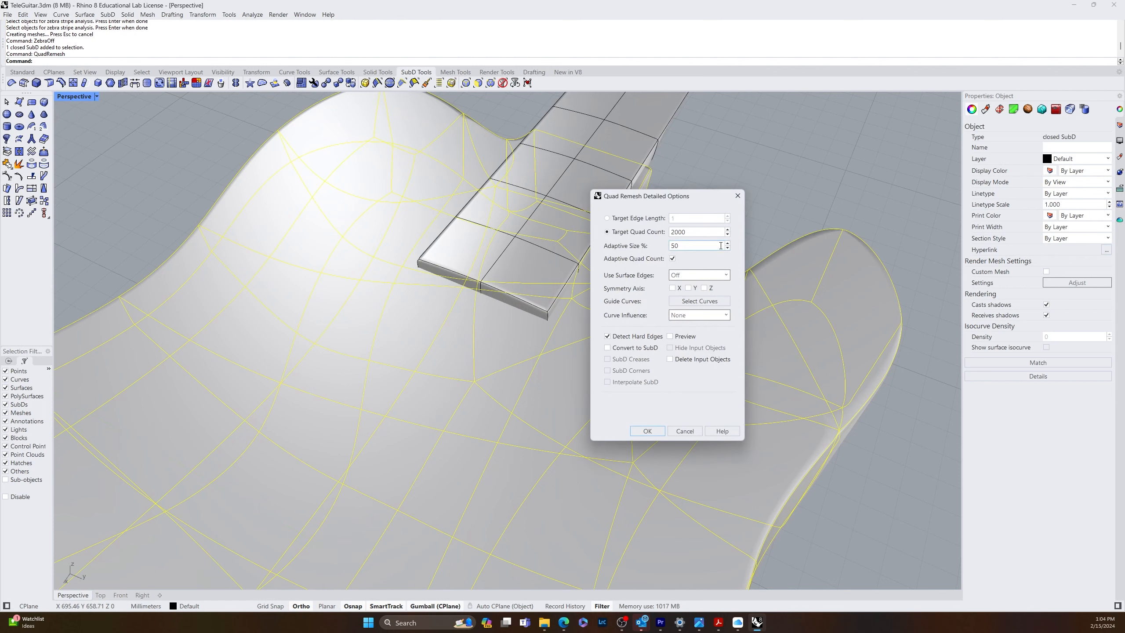
double_click(700, 232)
text(50)
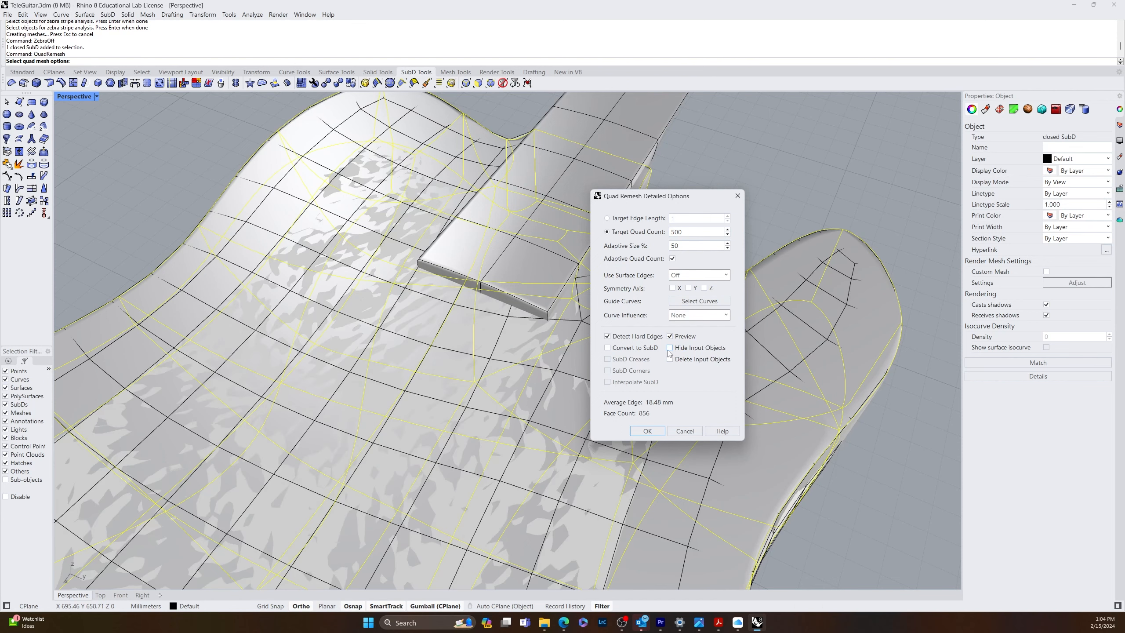
click(670, 349)
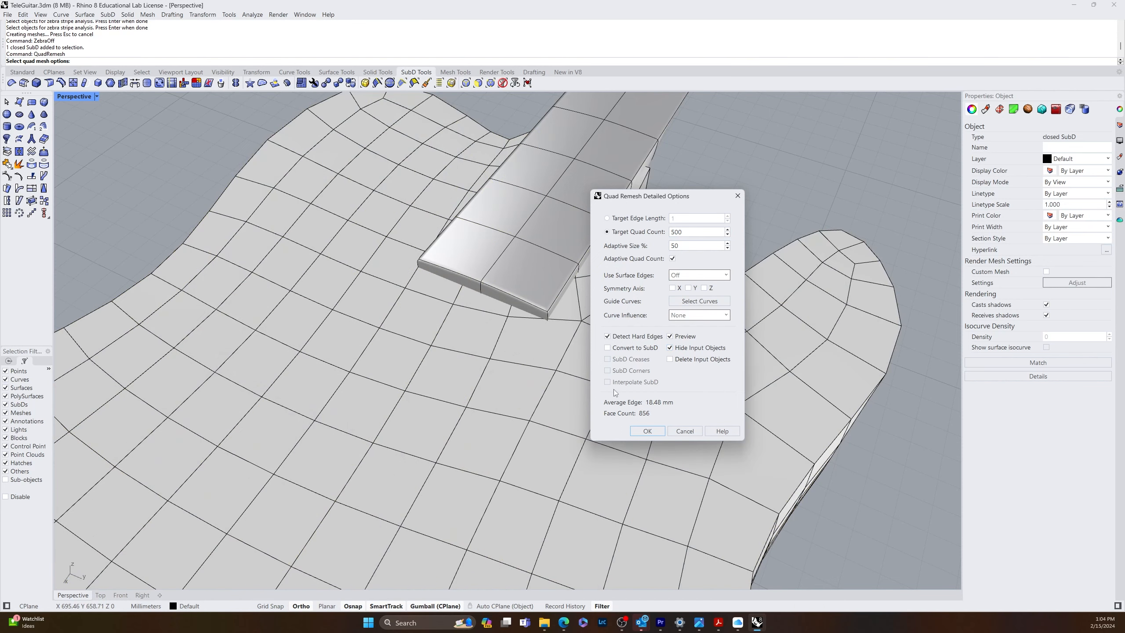
click(607, 348)
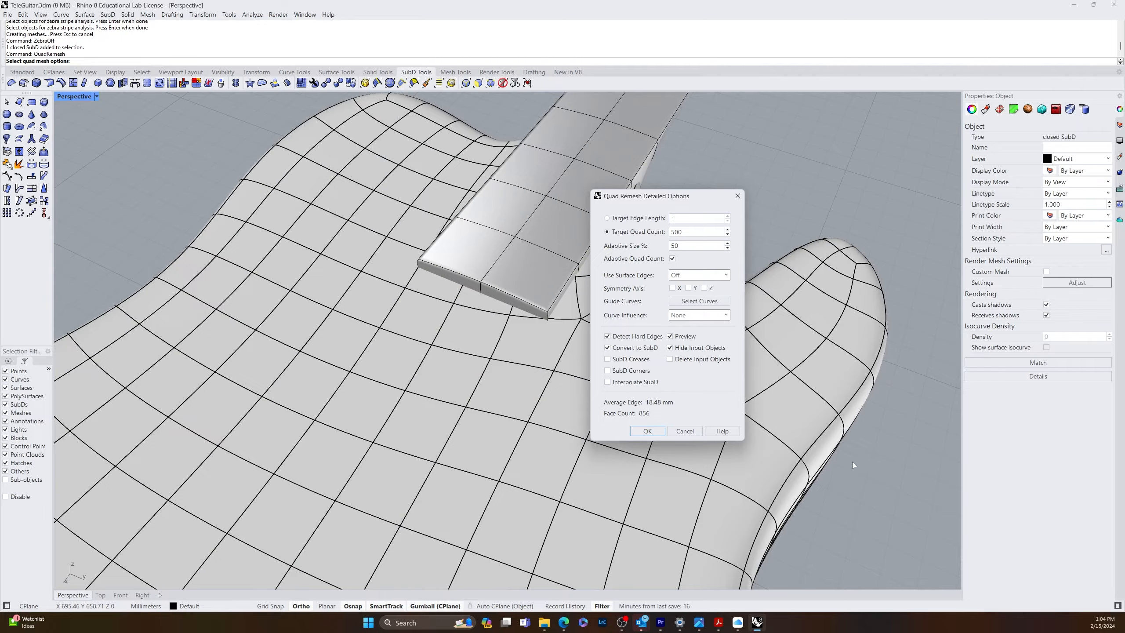
- Enable SubD Creases for the remesh, check the previewed body around the cutaways, and create the remeshed SubD
right_drag(852, 462, 724, 463)
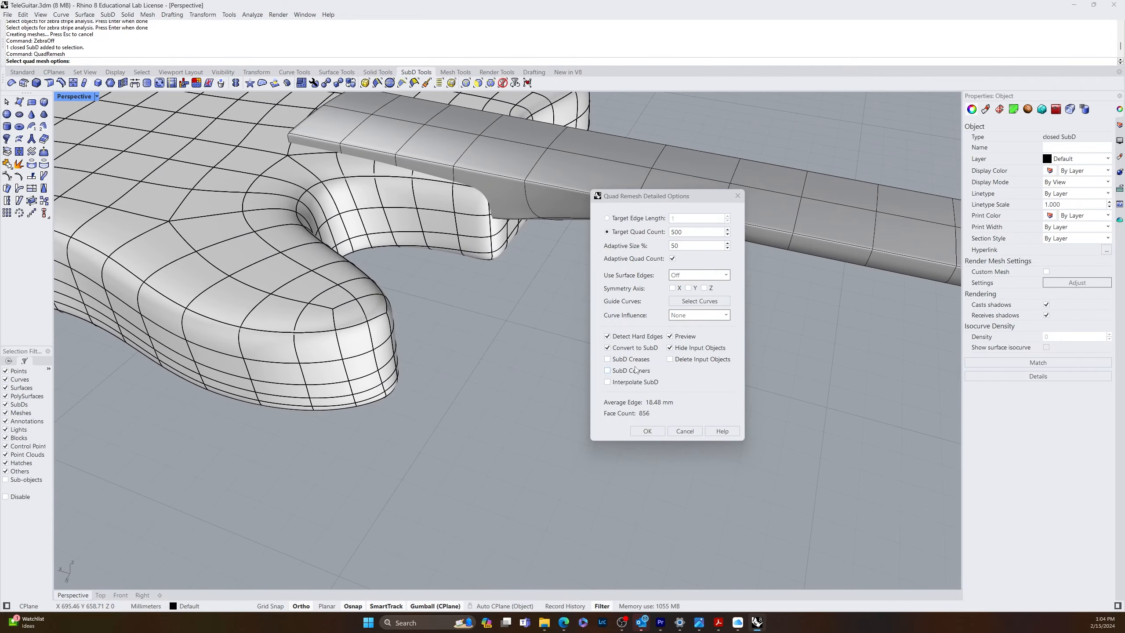
click(608, 359)
right_drag(527, 390, 462, 421)
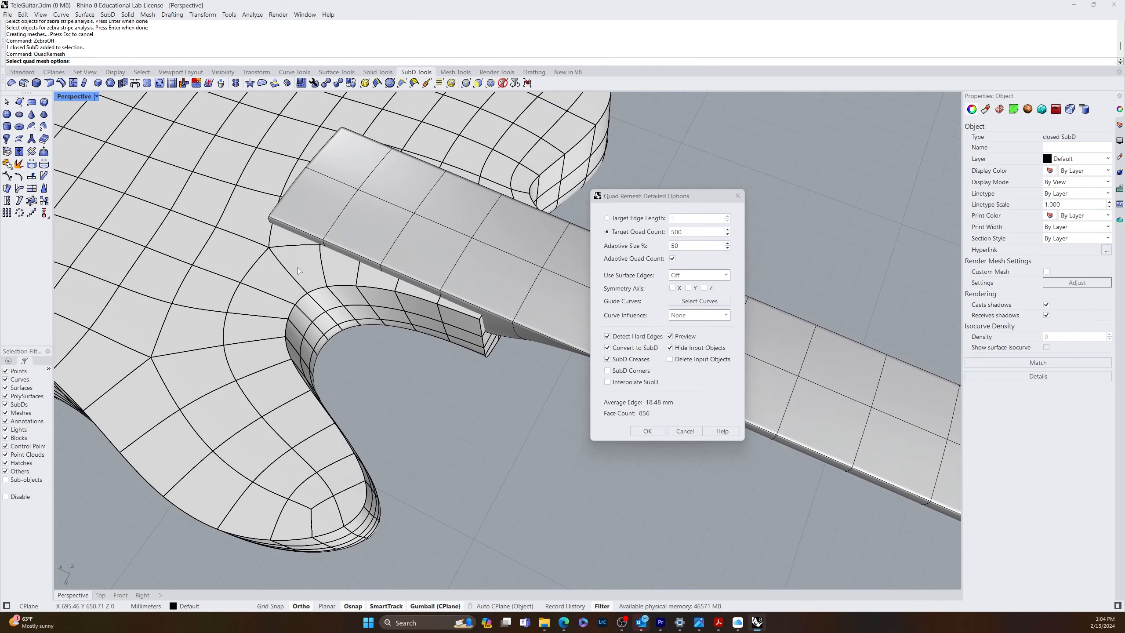
right_drag(452, 290, 301, 302)
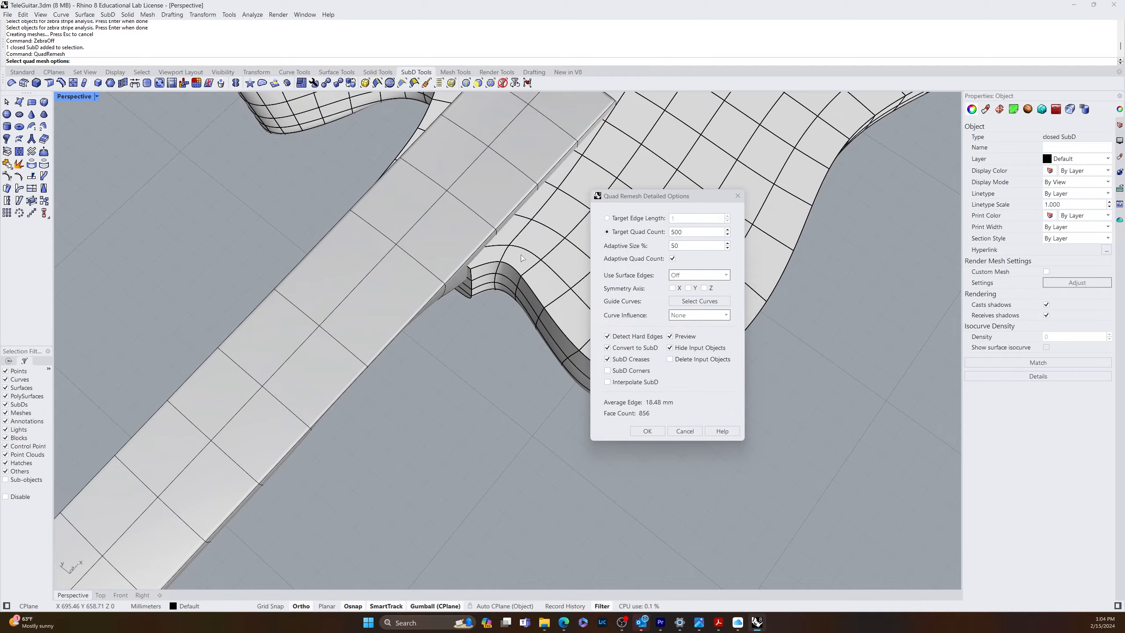
right_drag(521, 258, 376, 423)
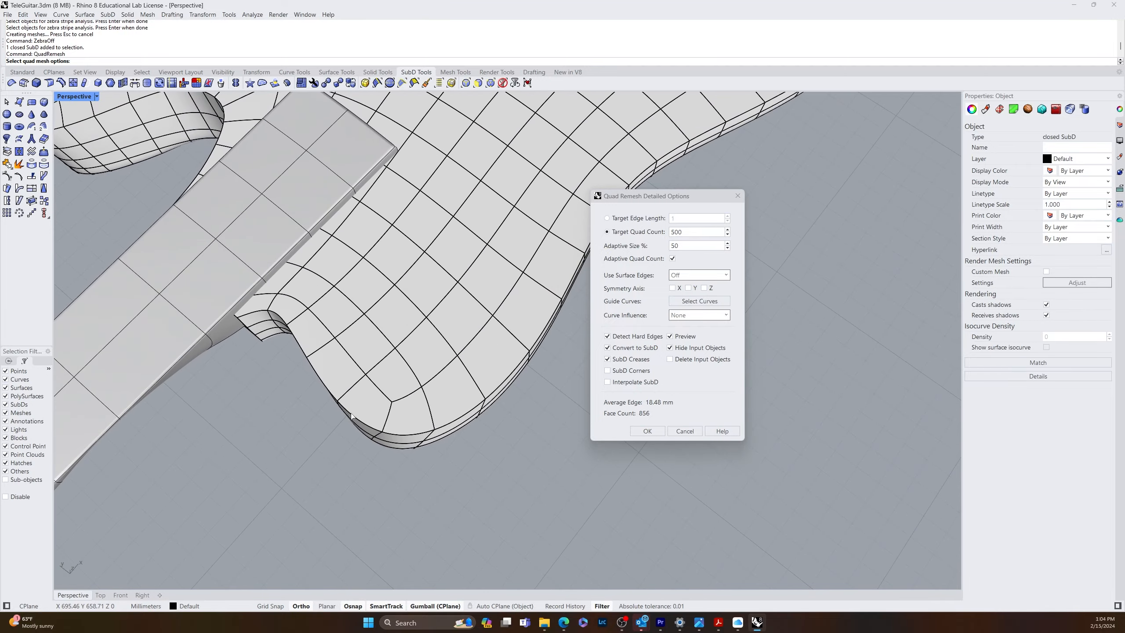
right_drag(443, 404, 672, 360)
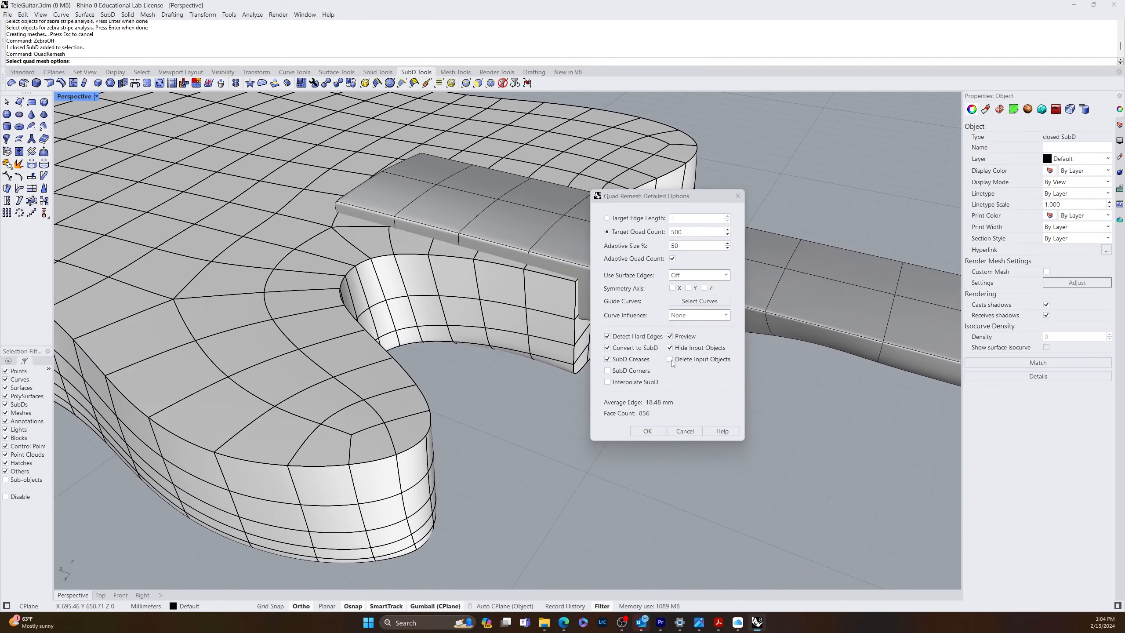
click(646, 431)
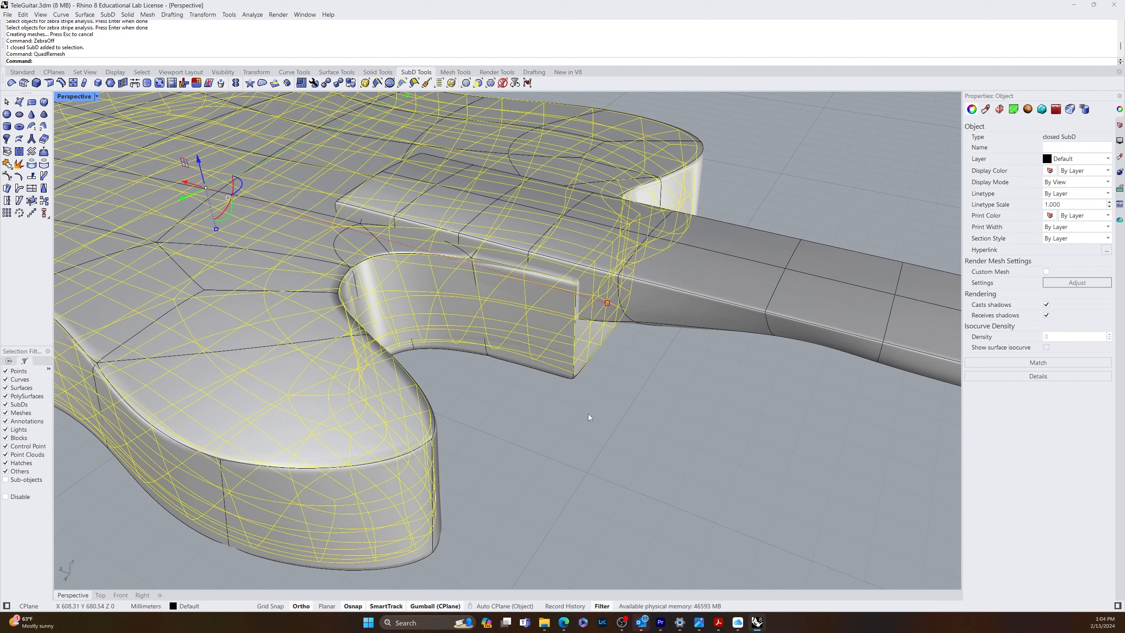
- Delete the original guitar body SubD, keeping only the remeshed one
click(556, 458)
click(250, 330)
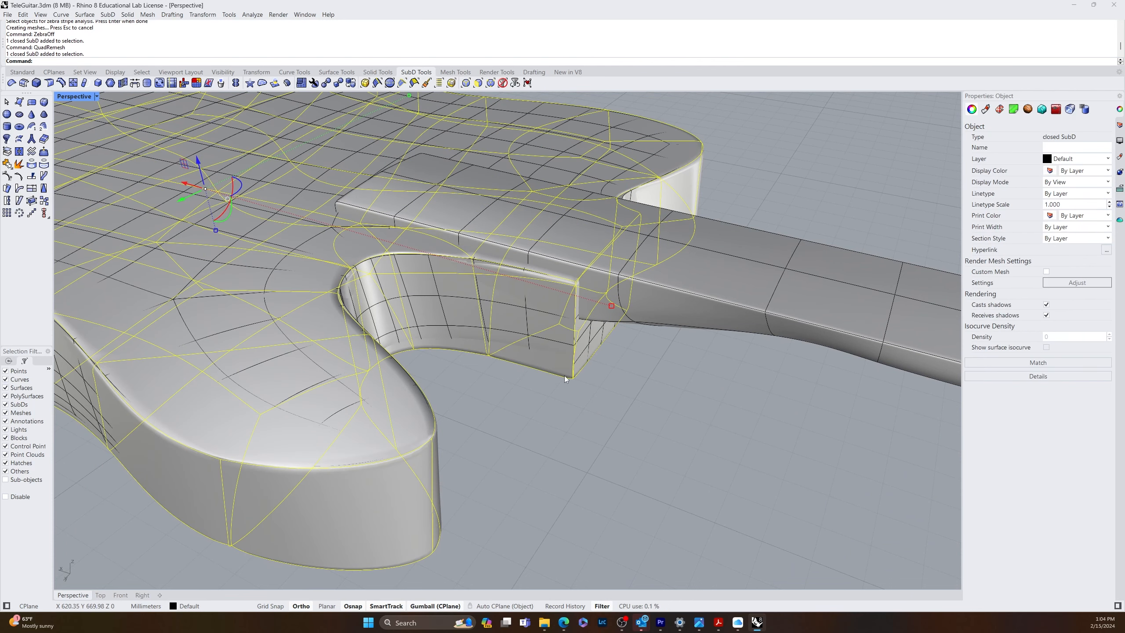
key(Delete)
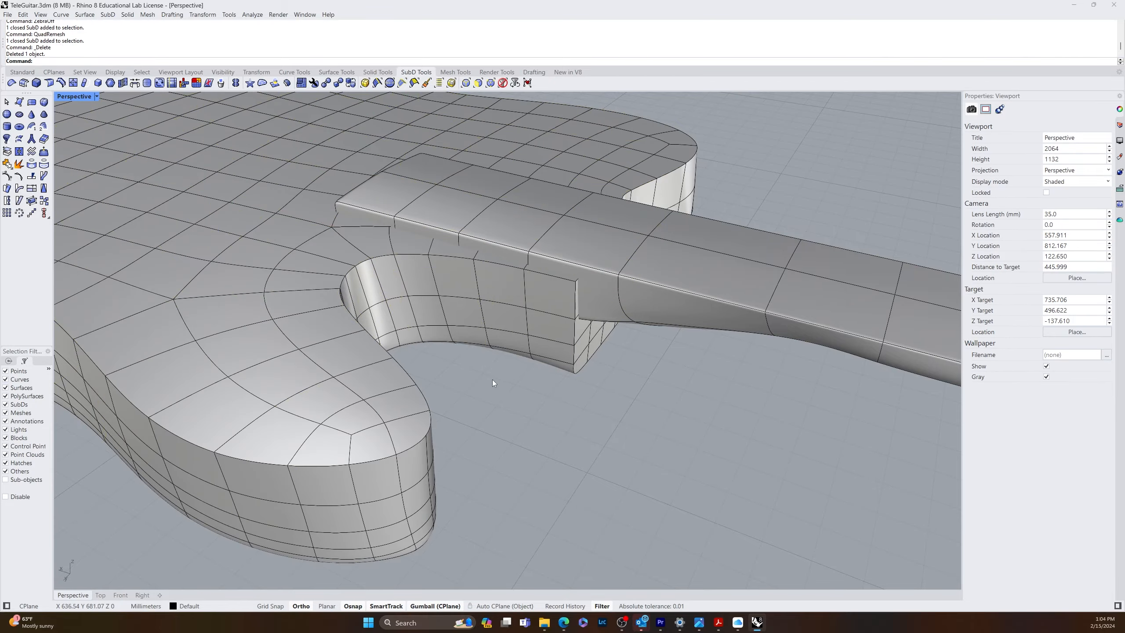
- Crease the edge loop around the guitar body's top outline with SubDCrease at a constant weight of 95
right_drag(445, 373, 546, 290)
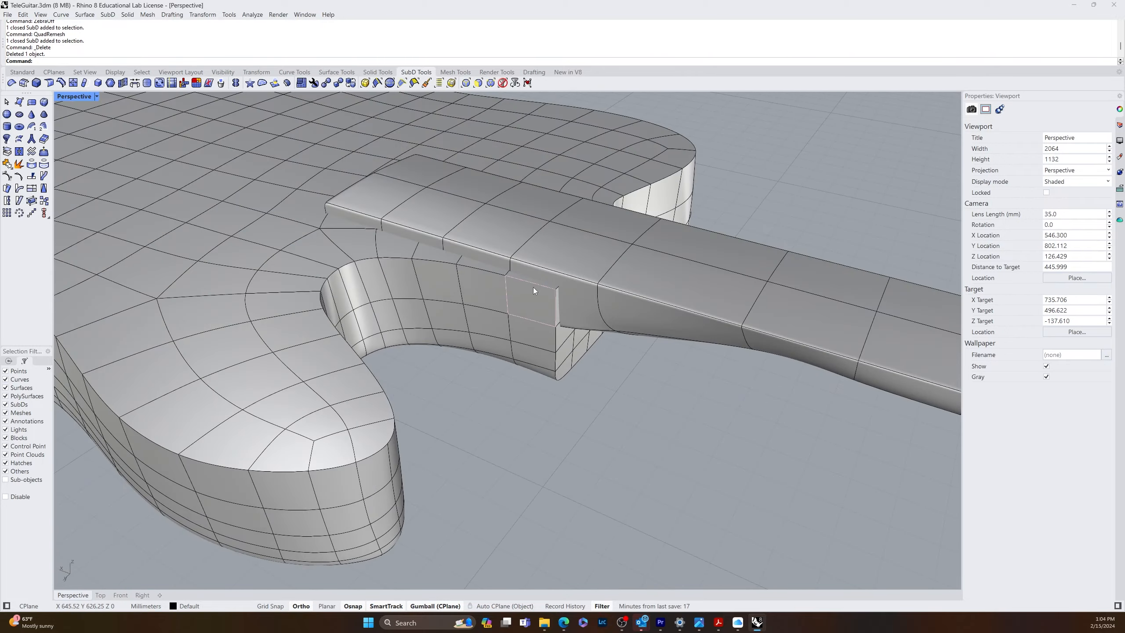
ctrl+shift+click(532, 283)
ctrl+shift+double_click(445, 350)
right_drag(445, 350, 505, 378)
scroll(486, 374, up, 5)
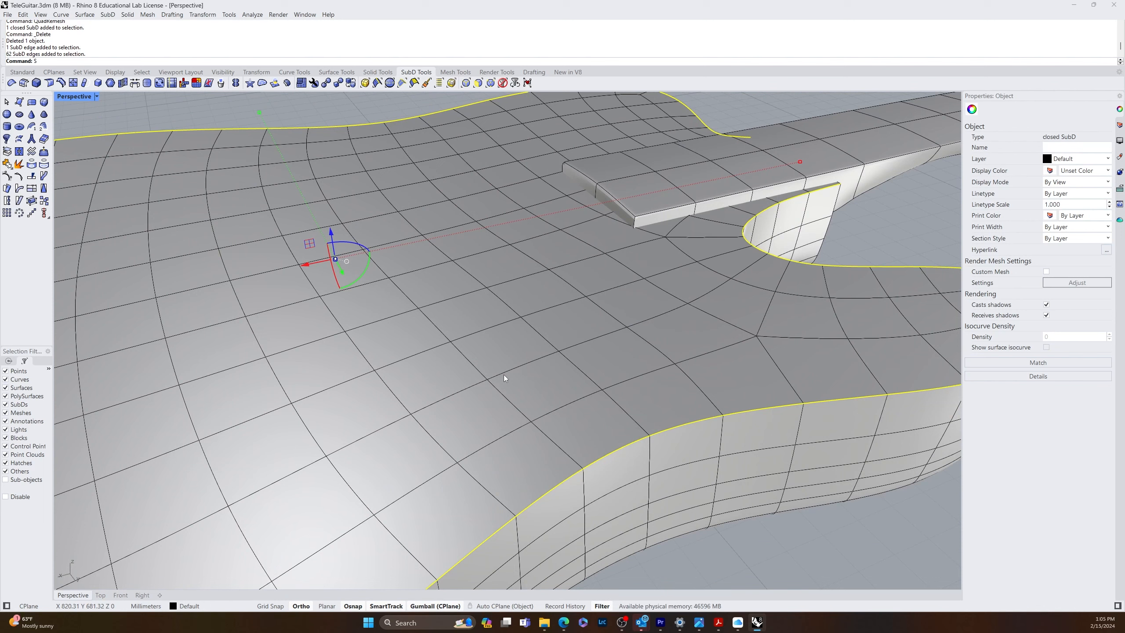
text(ubD)
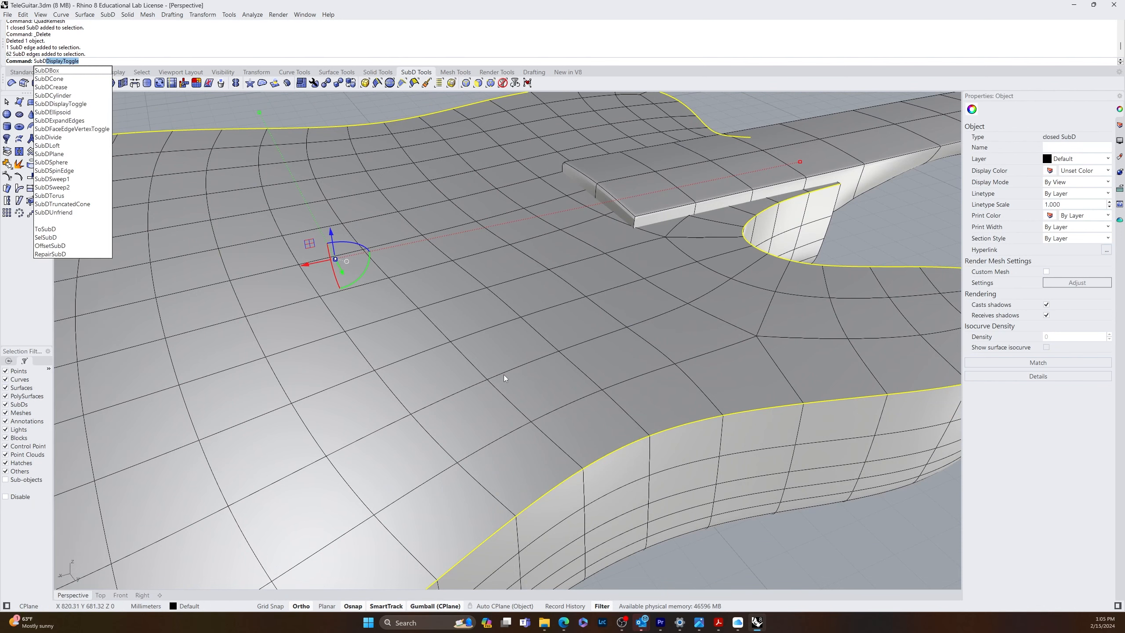
text(Crease)
key(Return)
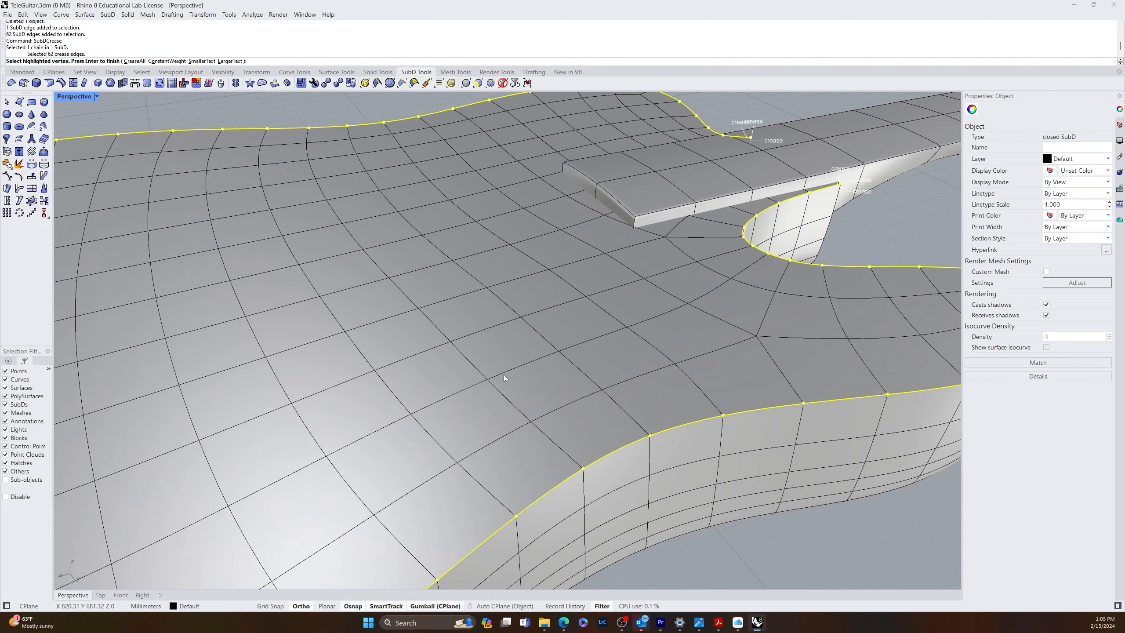
click(172, 61)
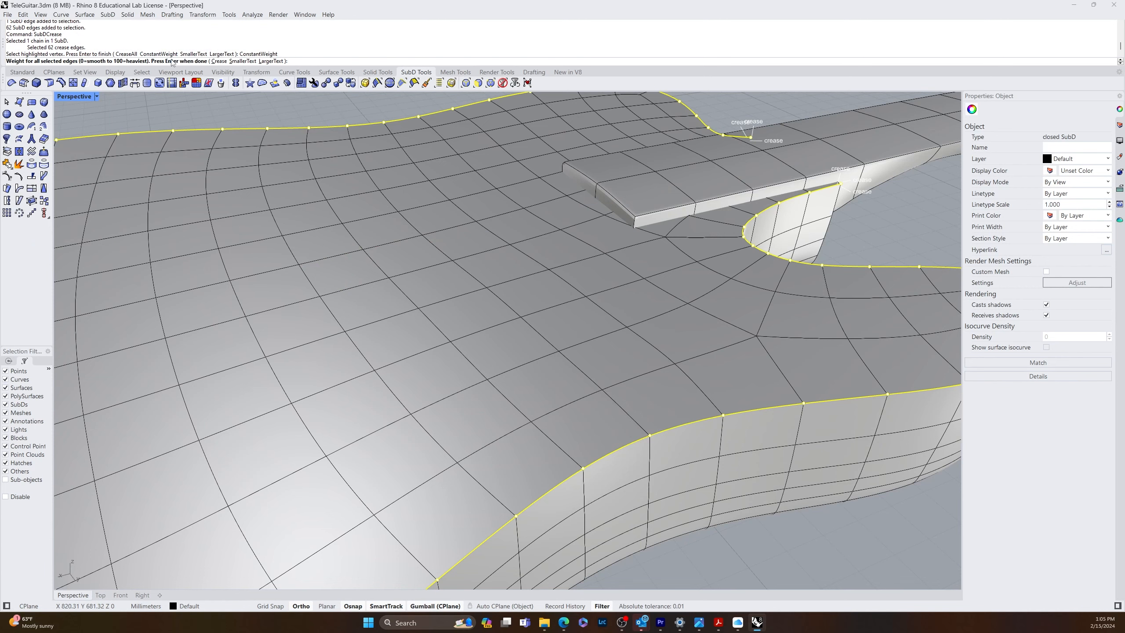
text(95)
key(Return)
key(Return)
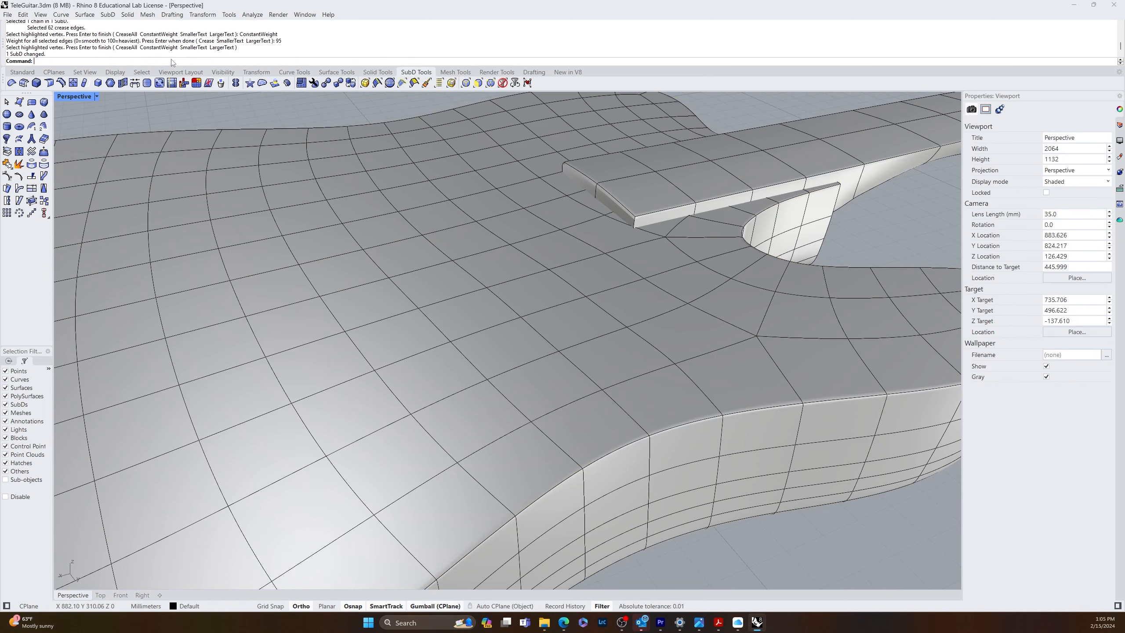
- Examine the body's creased top edge around the horn and neck joint, and view the whole guitar
scroll(736, 516, down, 9)
right_drag(736, 516, 691, 483)
scroll(690, 483, up, 7)
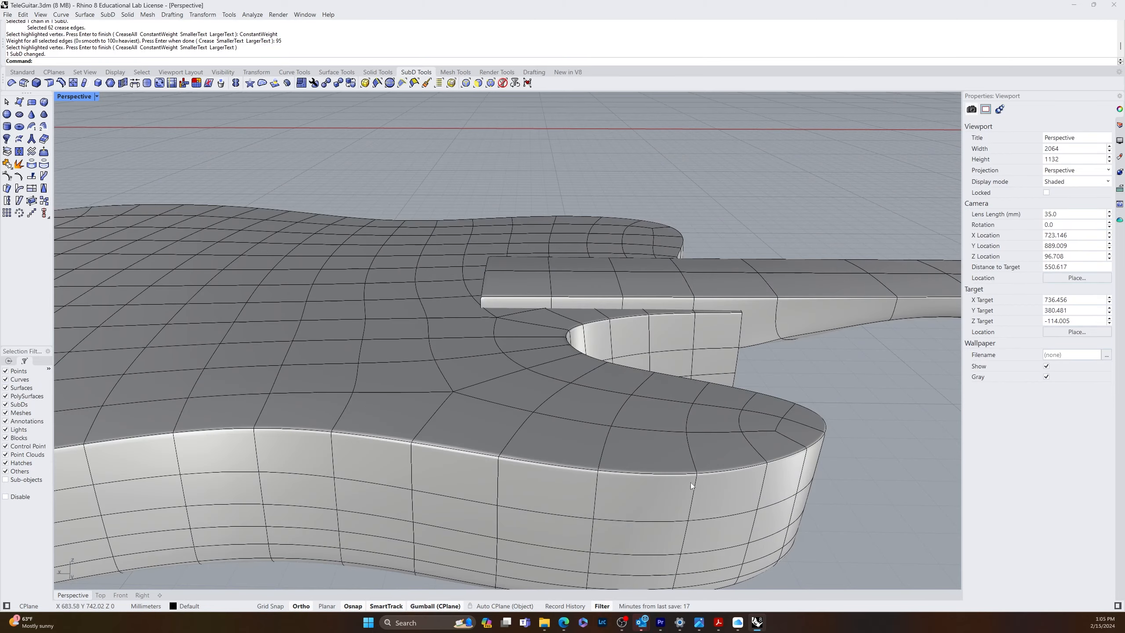
right_drag(390, 416, 309, 441)
shift+right_drag(230, 422, 324, 426)
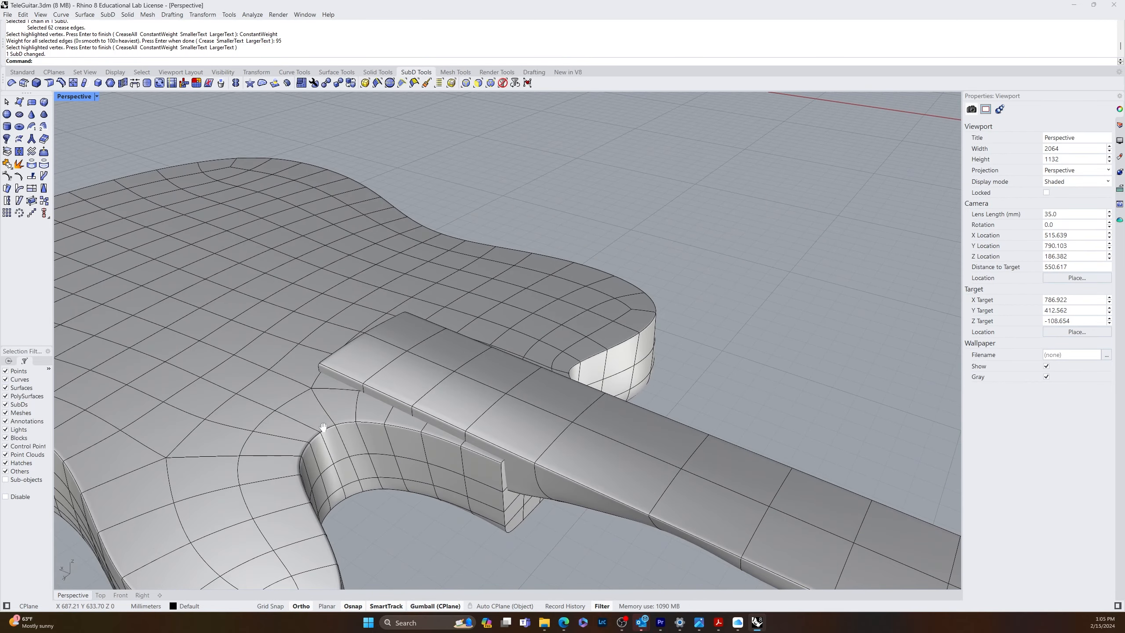
text(ZE)
key(Return)
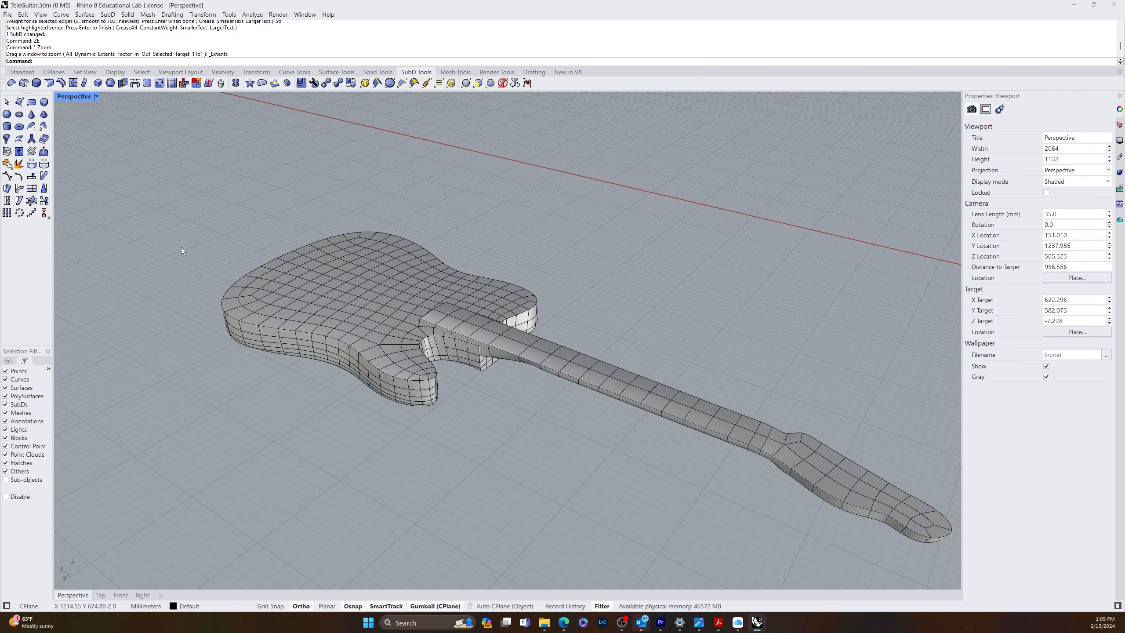
- Run a Zebra analysis on the guitar body and examine the stripe flow across its top and sides
scroll(389, 345, up, 10)
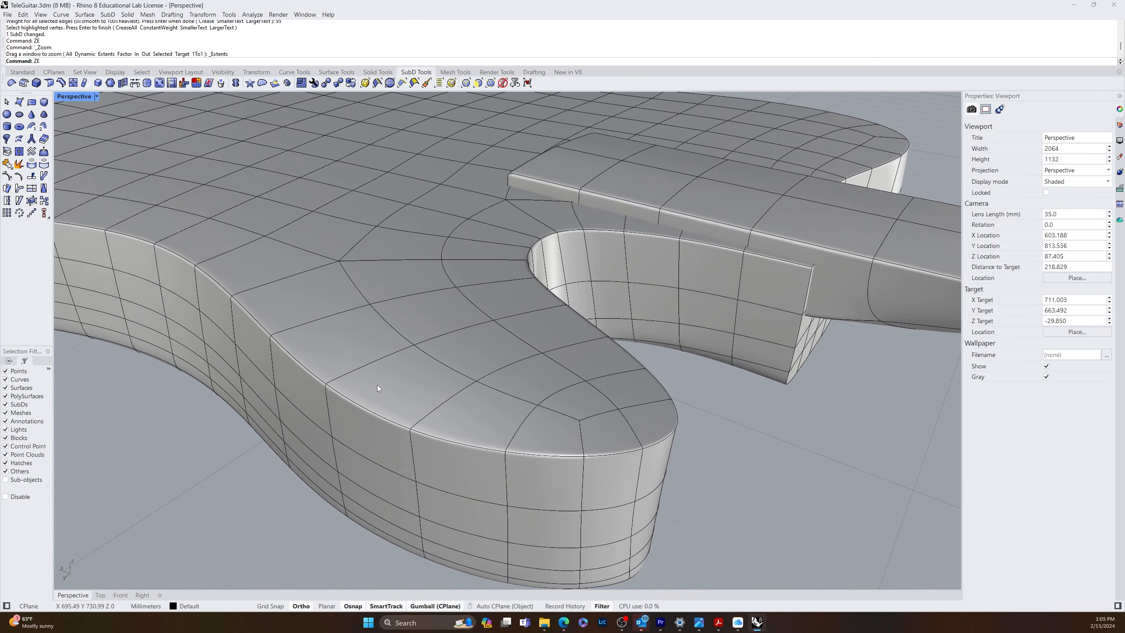
text(Zebra)
key(Return)
click(460, 377)
key(Return)
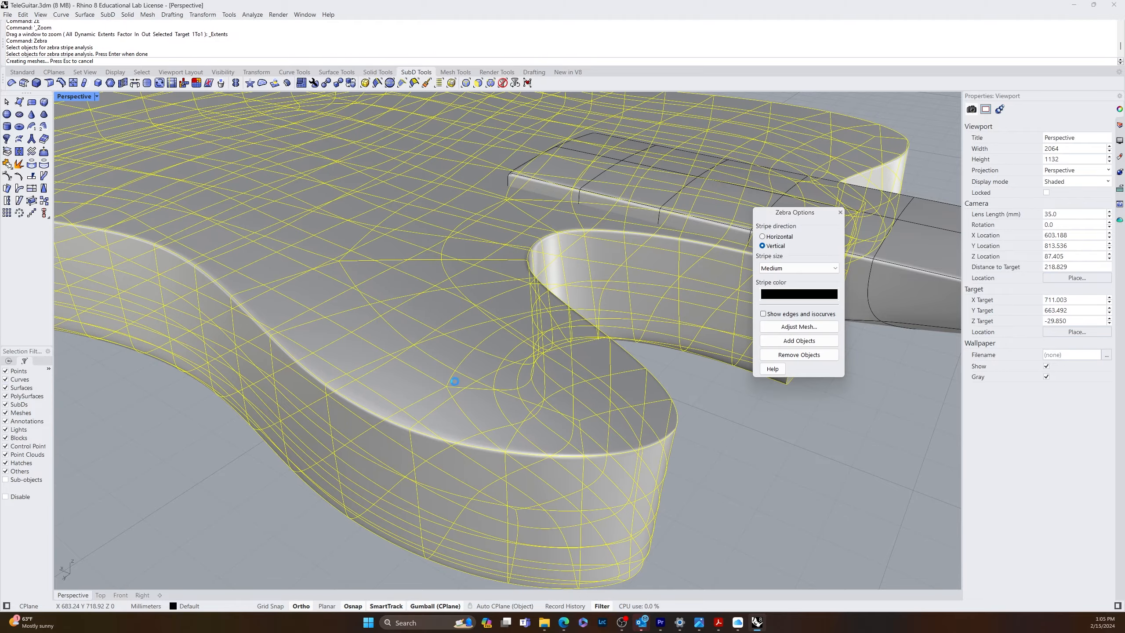
right_drag(364, 388, 237, 410)
scroll(382, 422, down, 6)
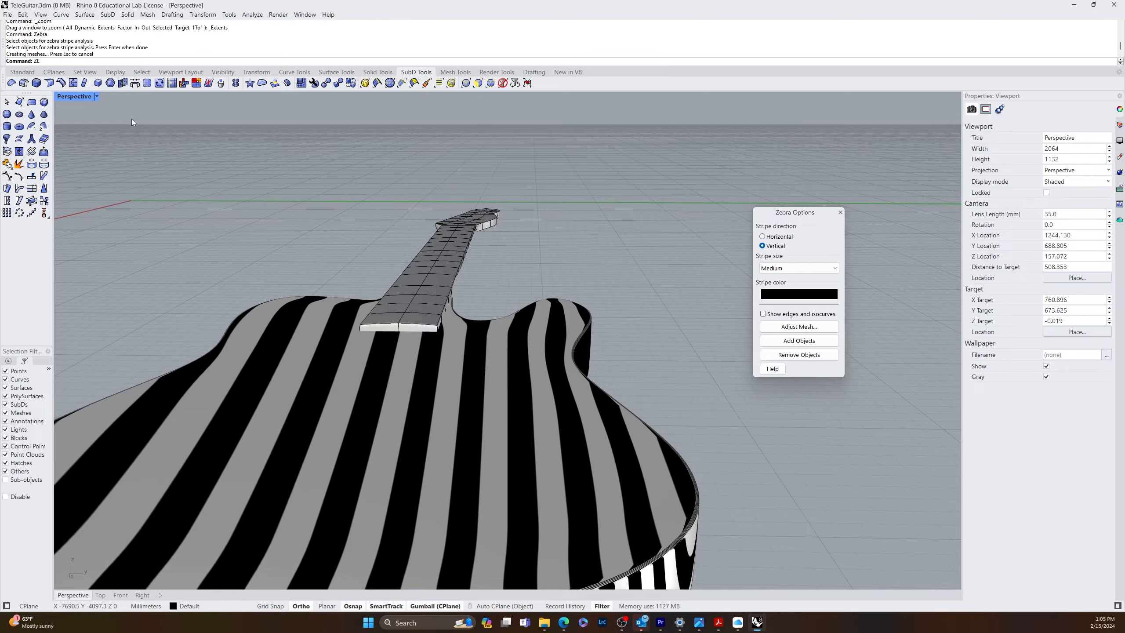
text(e)
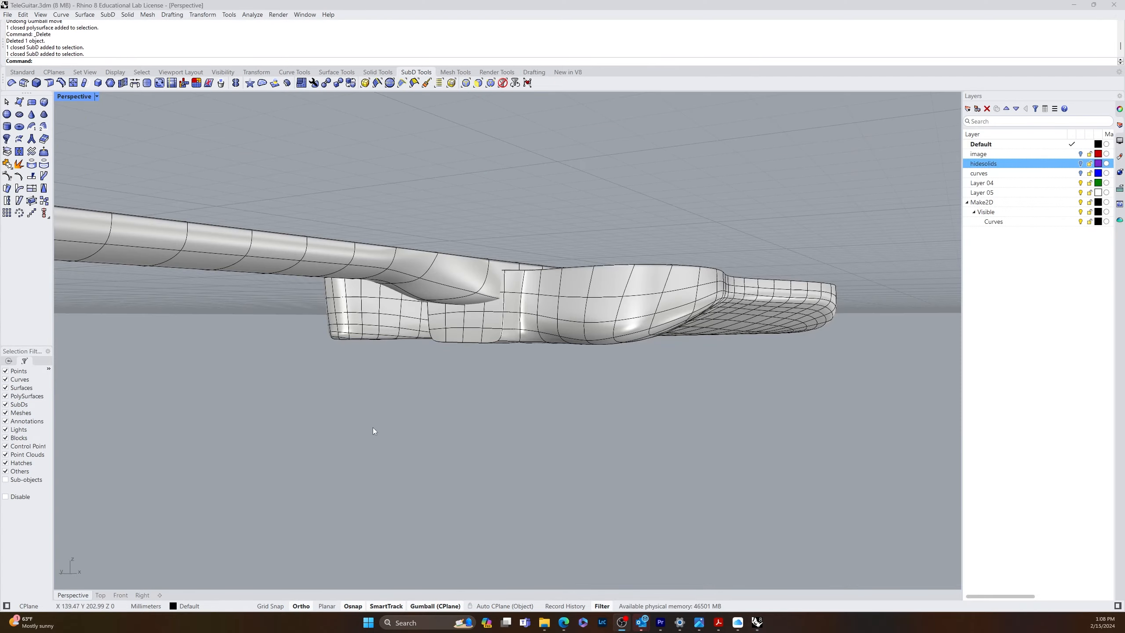
- Raise the bottom corner vertex of the body's neck heel, beside the deep cutaway, vertically by about 14 mm
right_drag(374, 432, 389, 410)
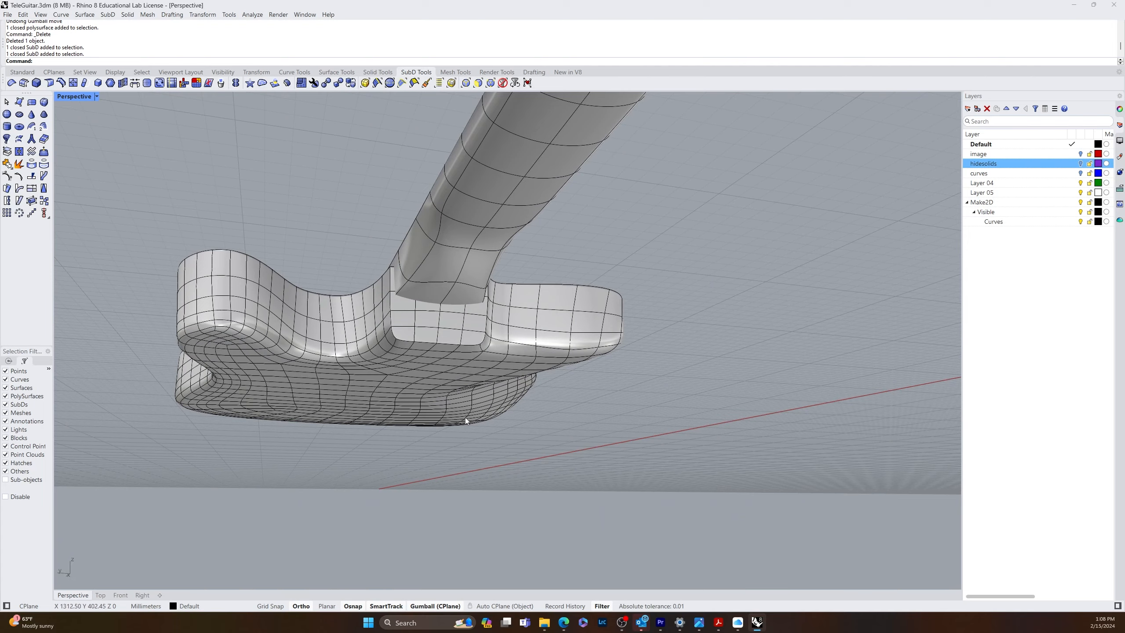
right_drag(569, 435, 499, 228)
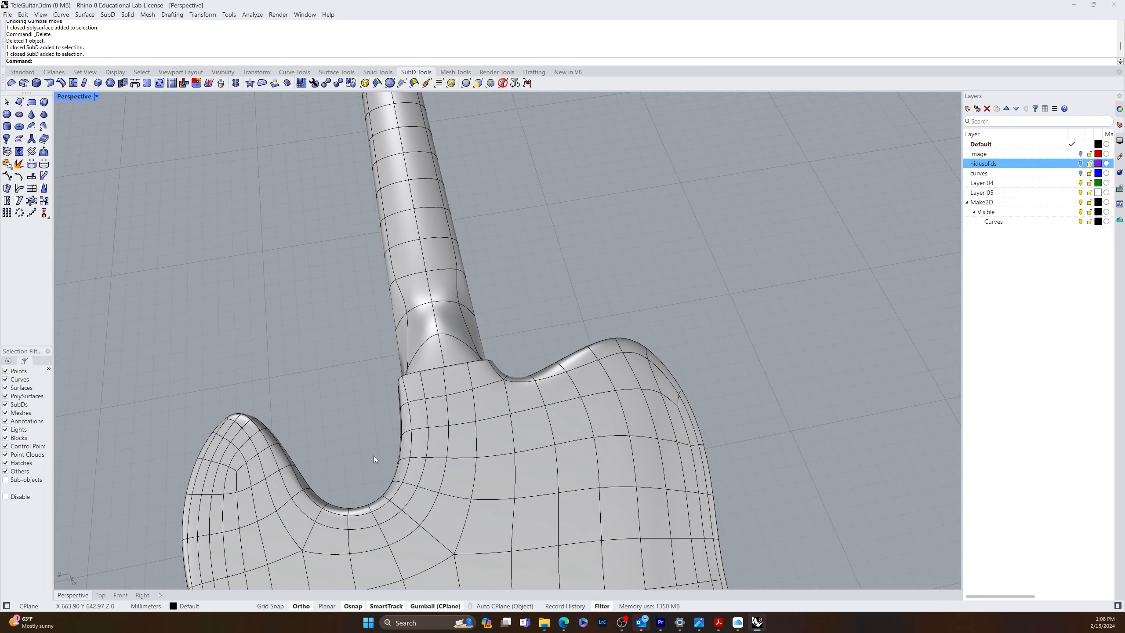
scroll(392, 375, up, 6)
right_drag(393, 377, 434, 349)
ctrl+shift+click(407, 371)
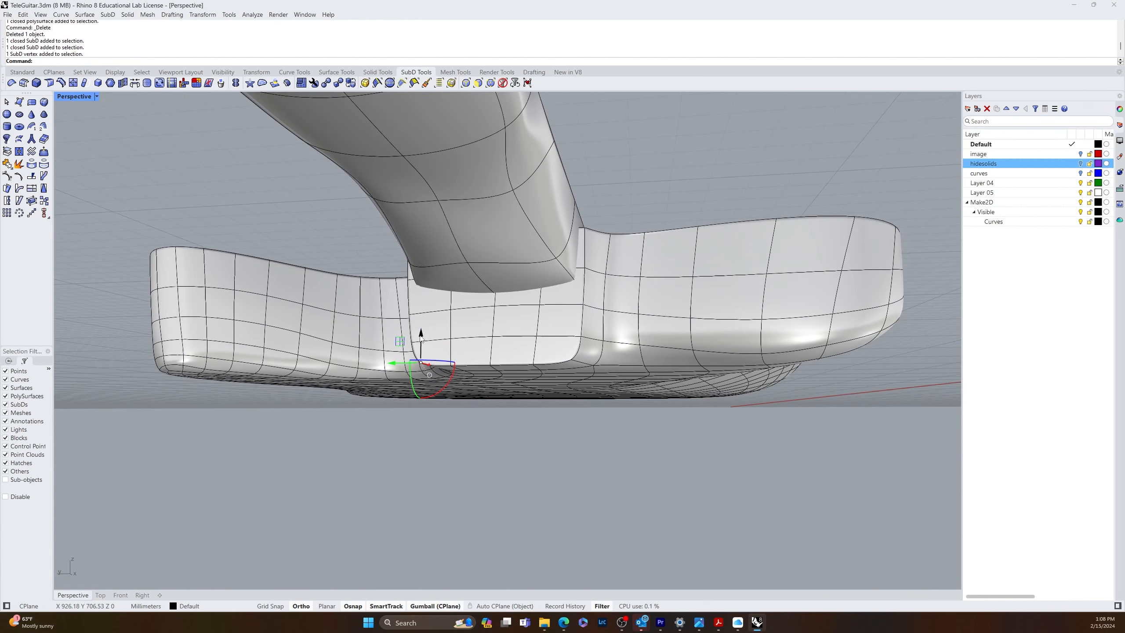
drag(422, 333, 428, 309)
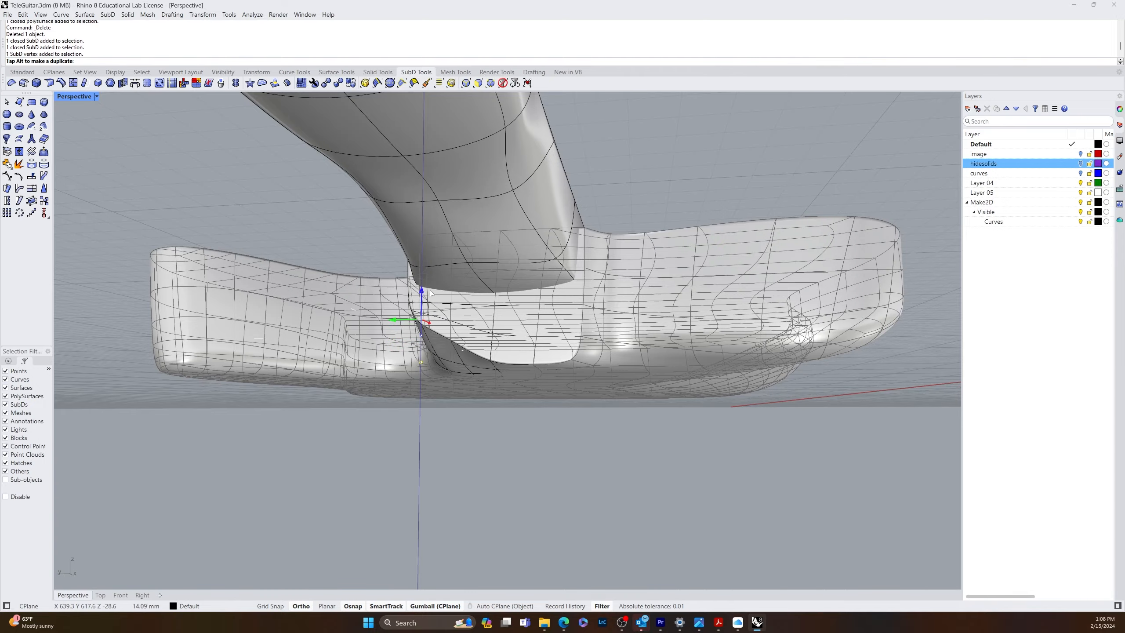
- Delete the edge loop running along the body's side near the heel to simplify the SubD topology
scroll(438, 248, up, 5)
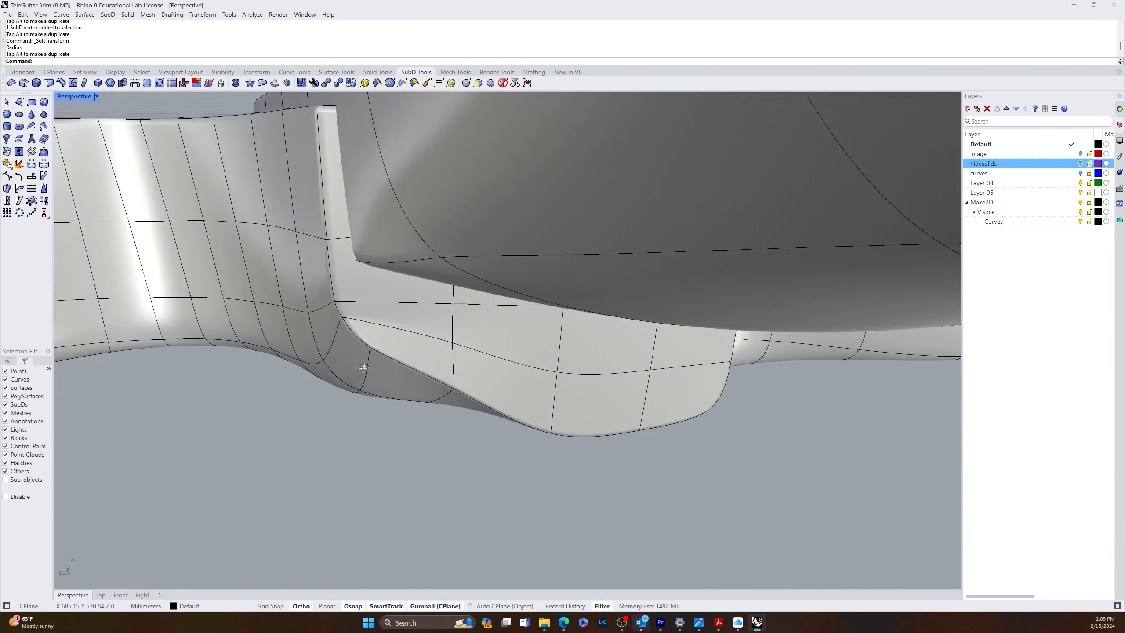
double_click(326, 336)
scroll(428, 388, down, 10)
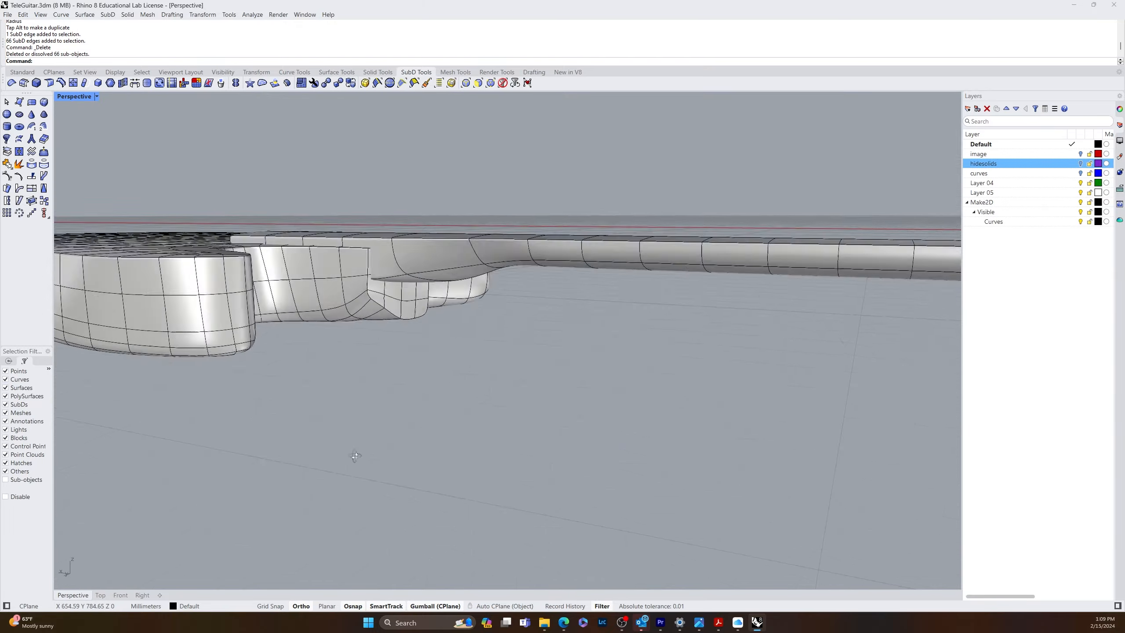
scroll(316, 303, up, 5)
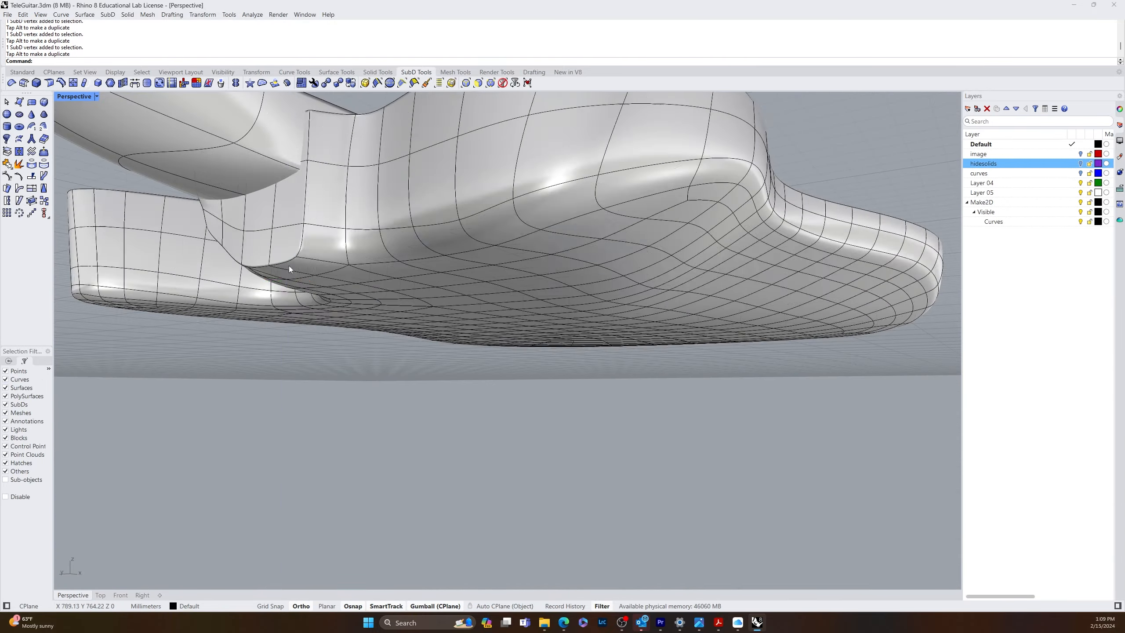
- Set the crease on the edge chain outlining the neck heel's end face to a constant weight of 50
right_drag(288, 265, 378, 338)
scroll(420, 275, up, 6)
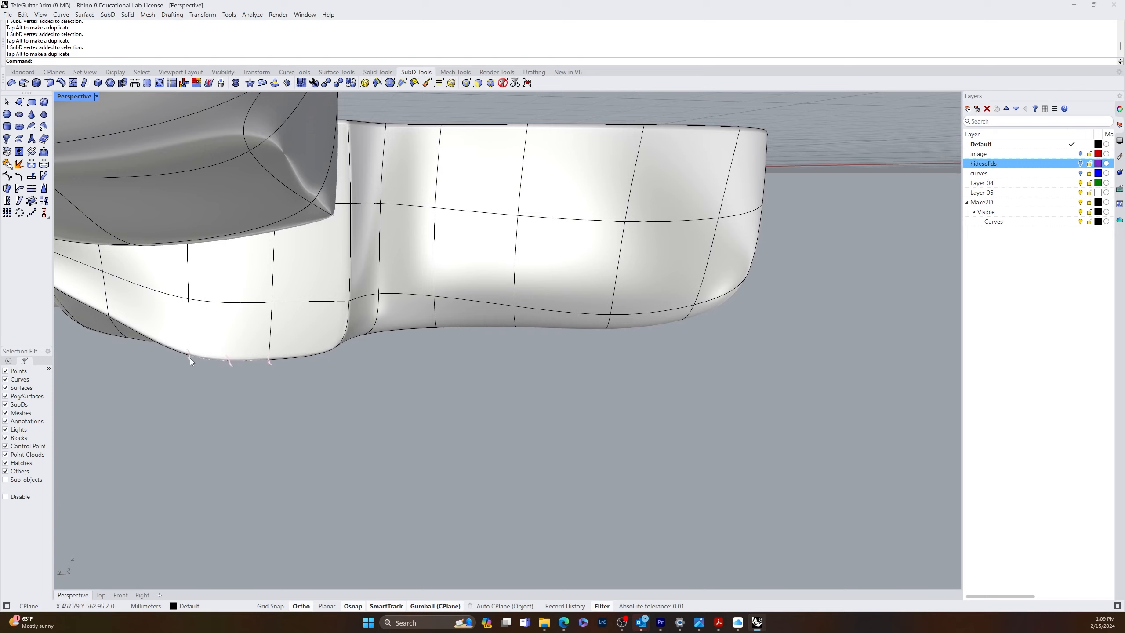
right_drag(190, 358, 282, 342)
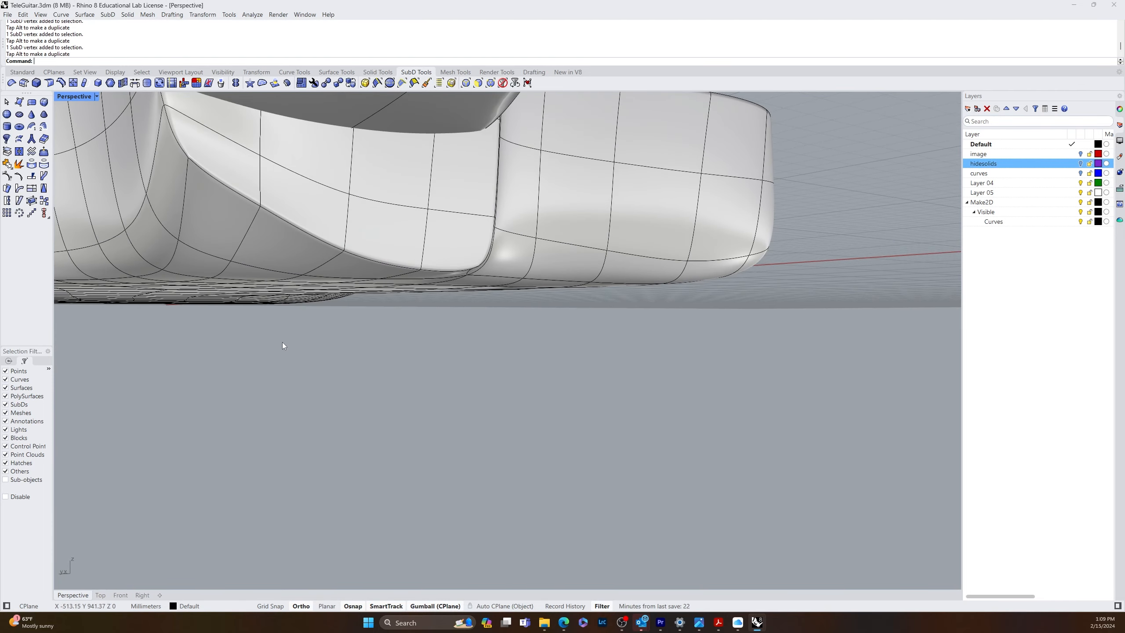
double_click(230, 189)
right_drag(229, 189, 222, 319)
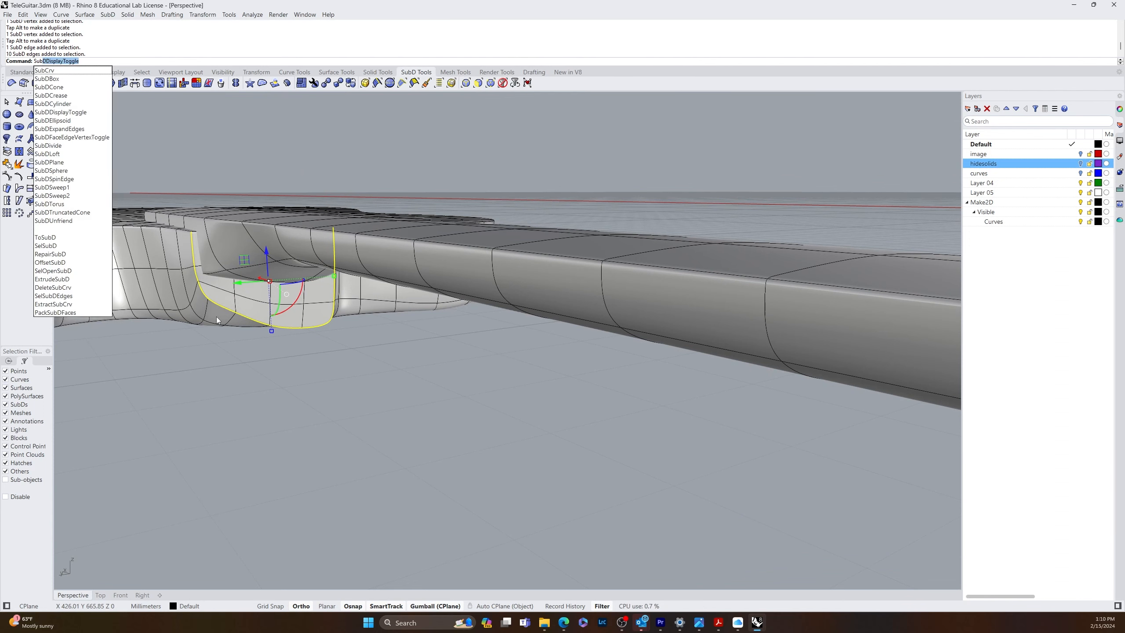
text(D)
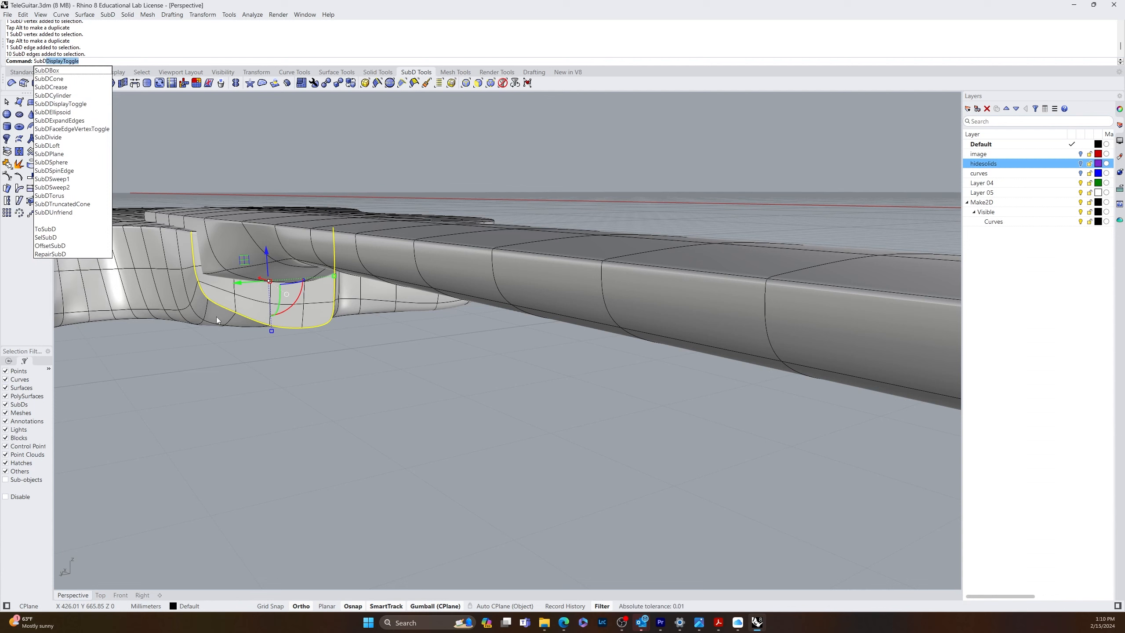
text(Cr)
key(Return)
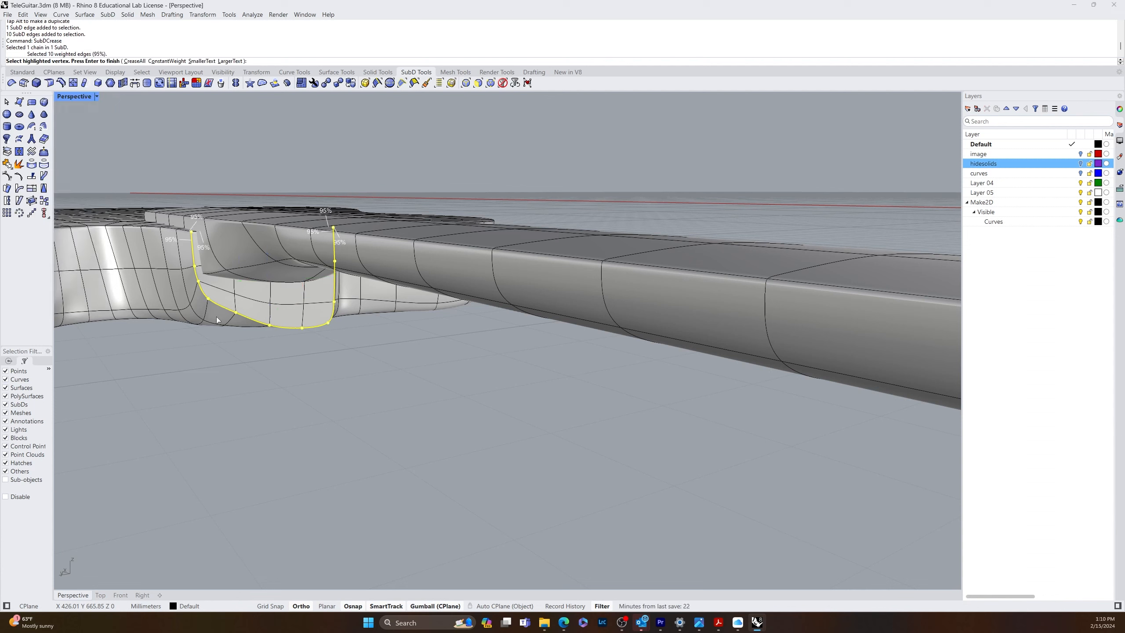
click(167, 61)
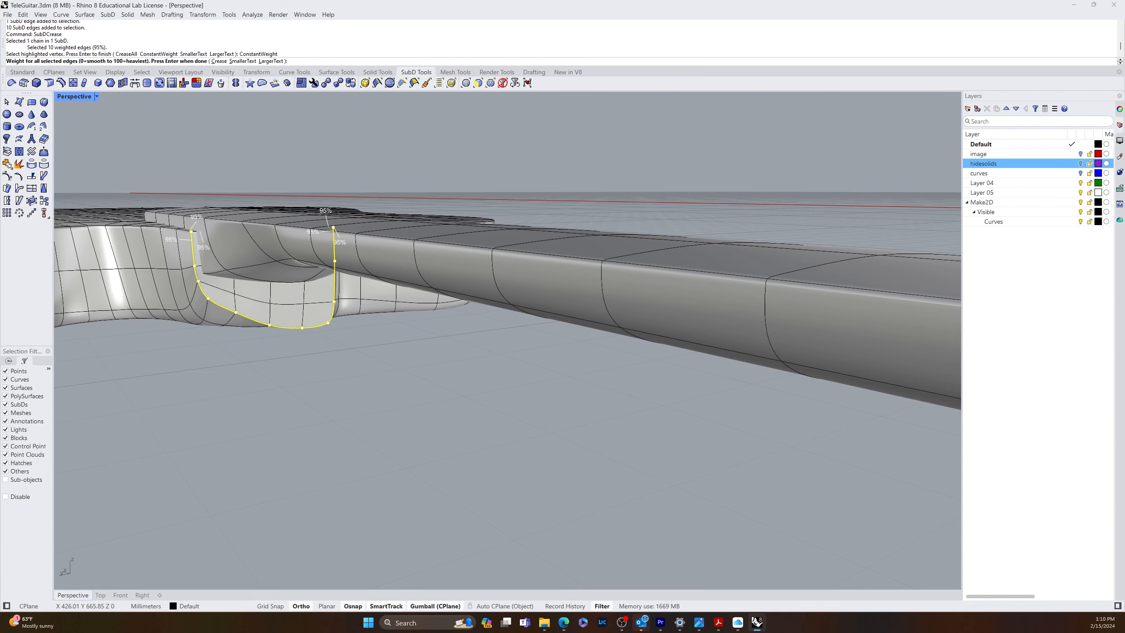
key(Return)
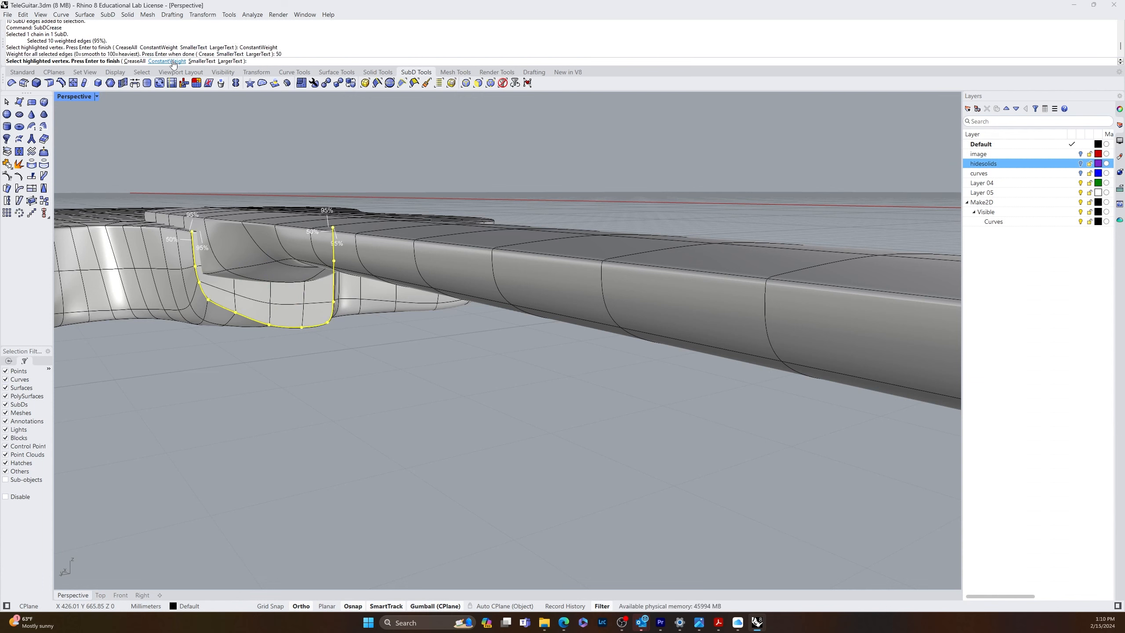
key(Return)
- Scale the guitar neck slightly wider across its width and check its fit at the body joint
right_drag(157, 189, 445, 433)
click(356, 405)
scroll(445, 433, down, 5)
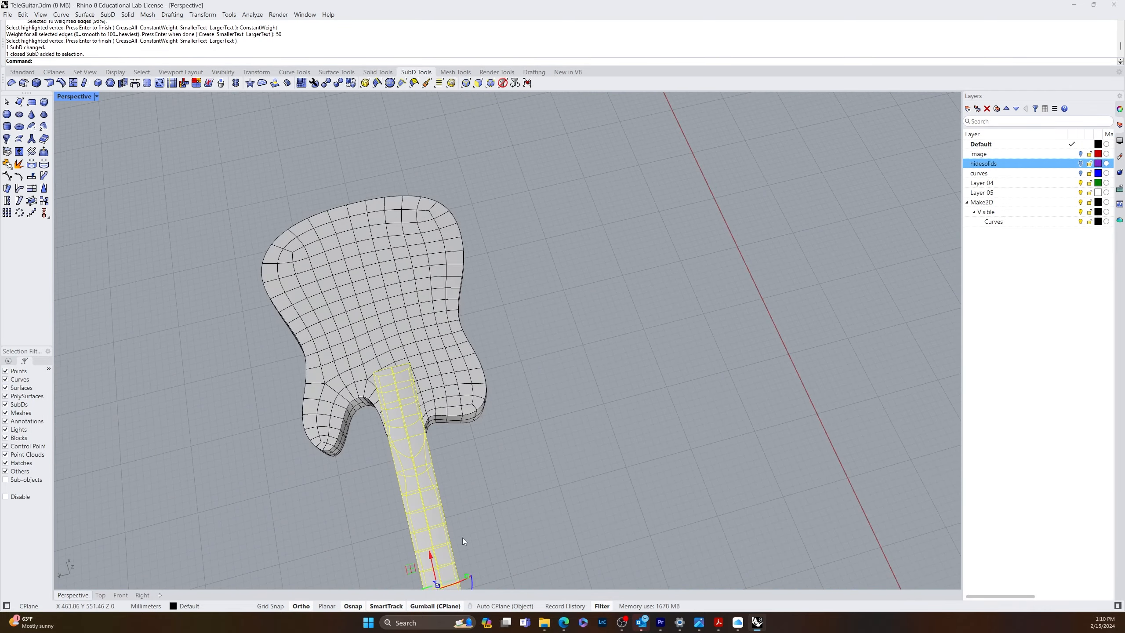
shift+right_drag(463, 538, 444, 399)
scroll(395, 486, up, 4)
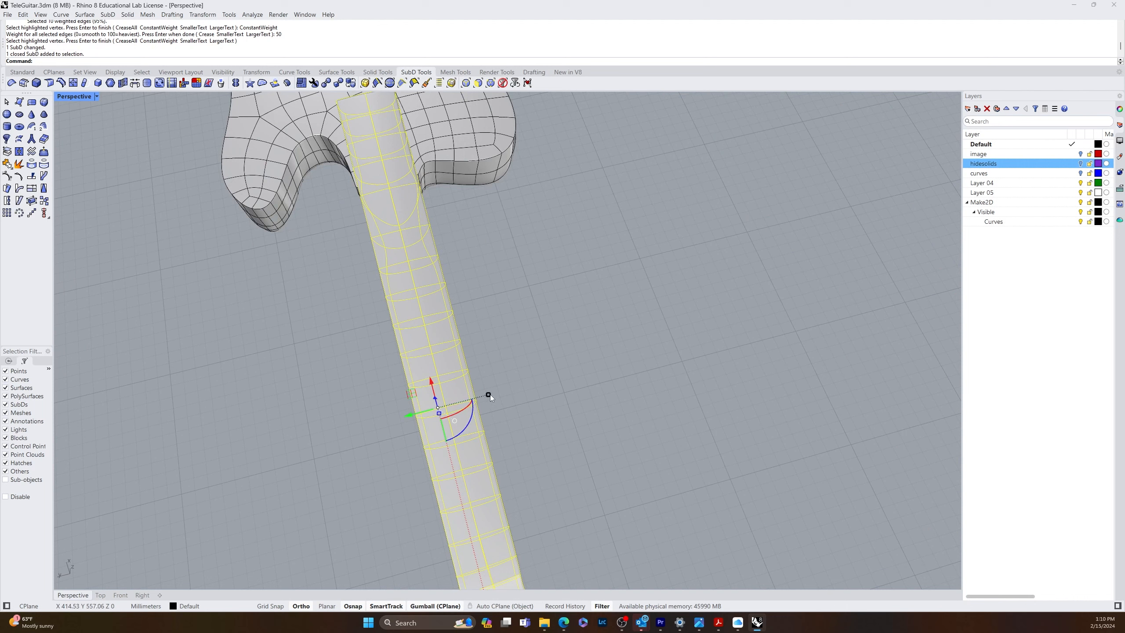
drag(489, 396, 495, 394)
right_drag(307, 417, 289, 157)
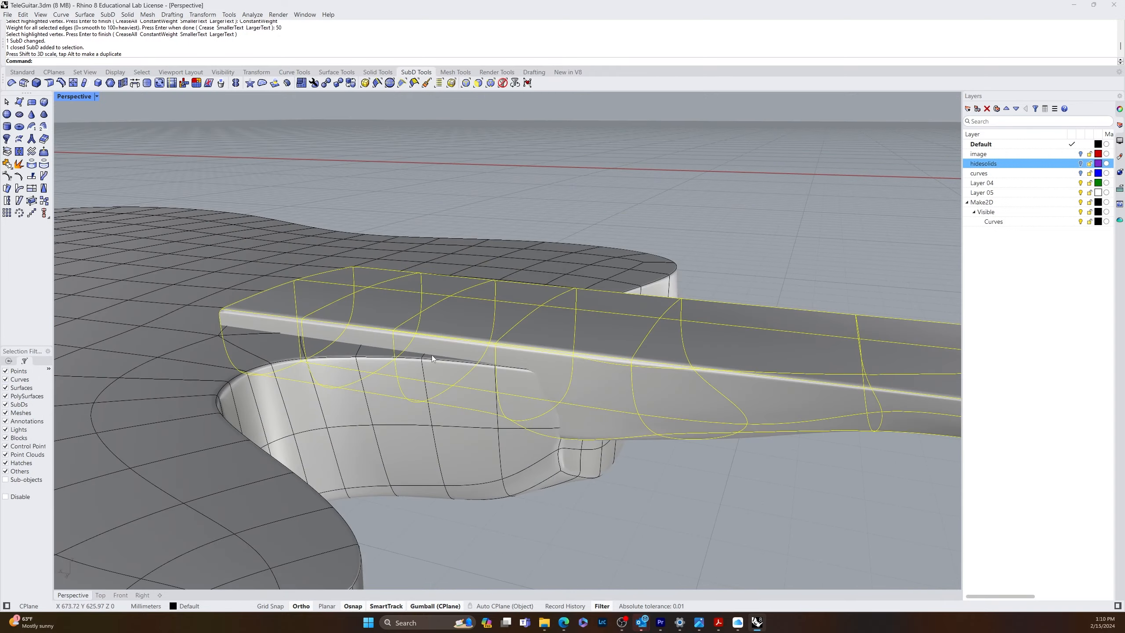
key(Escape)
- Move the guitar neck slightly sideways toward the body's deeper cutaway
right_drag(468, 423, 218, 482)
click(290, 387)
scroll(301, 389, down, 5)
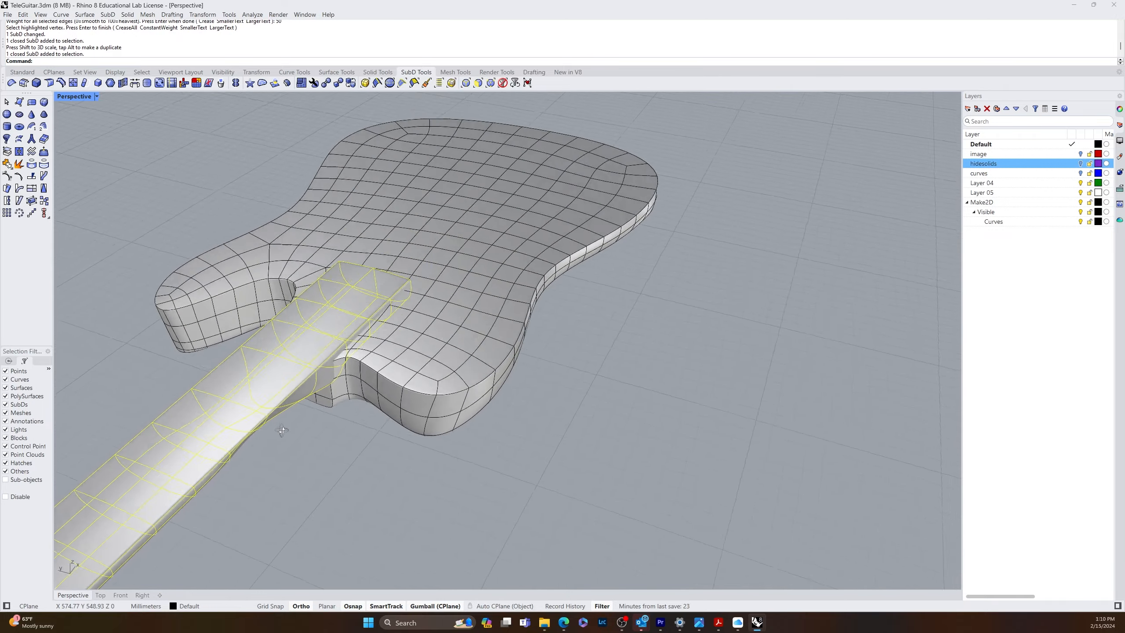
scroll(218, 482, down, 7)
scroll(216, 447, up, 6)
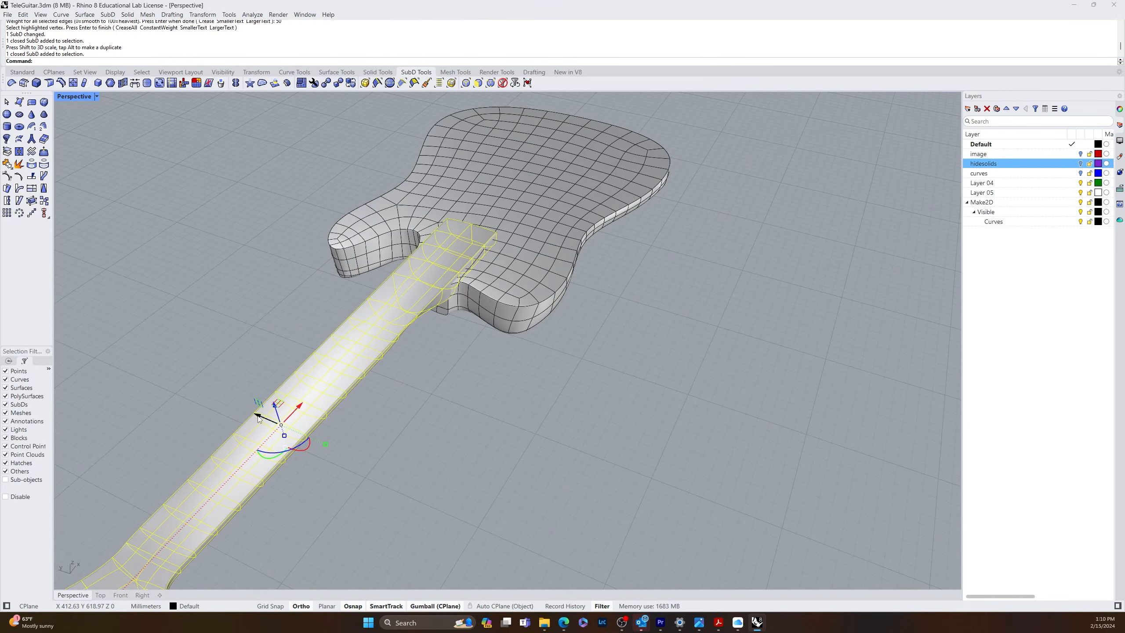
drag(258, 418, 254, 416)
click(219, 406)
- Nudge the body's side face just beneath the neck at the cutaway by about 0.11 mm
right_drag(195, 390, 305, 334)
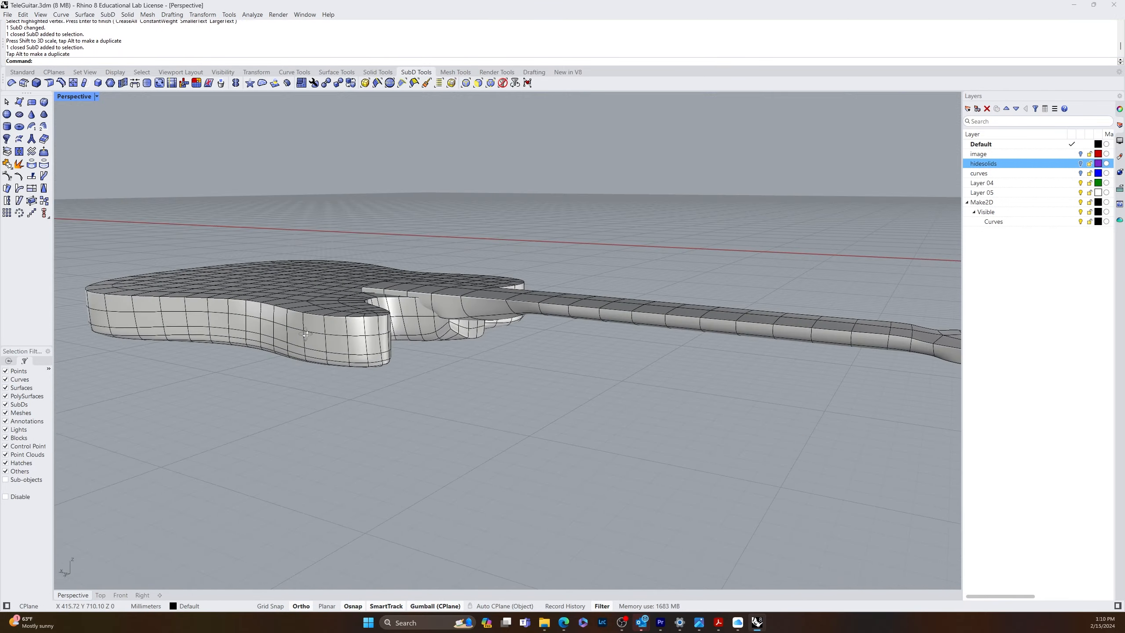
scroll(450, 284, up, 5)
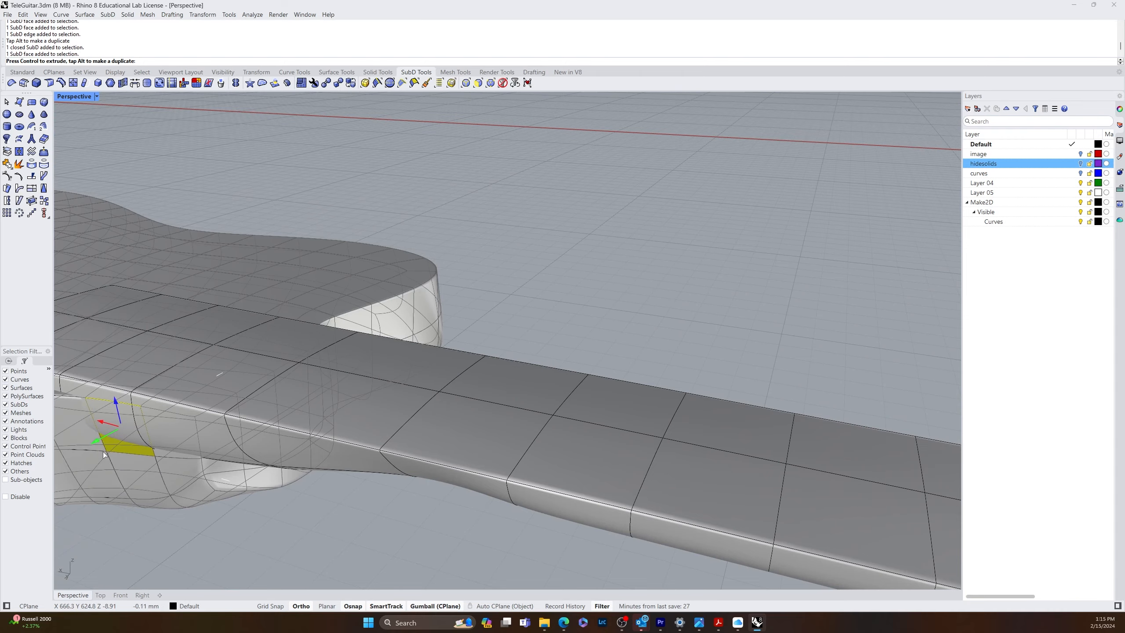
click(106, 430)
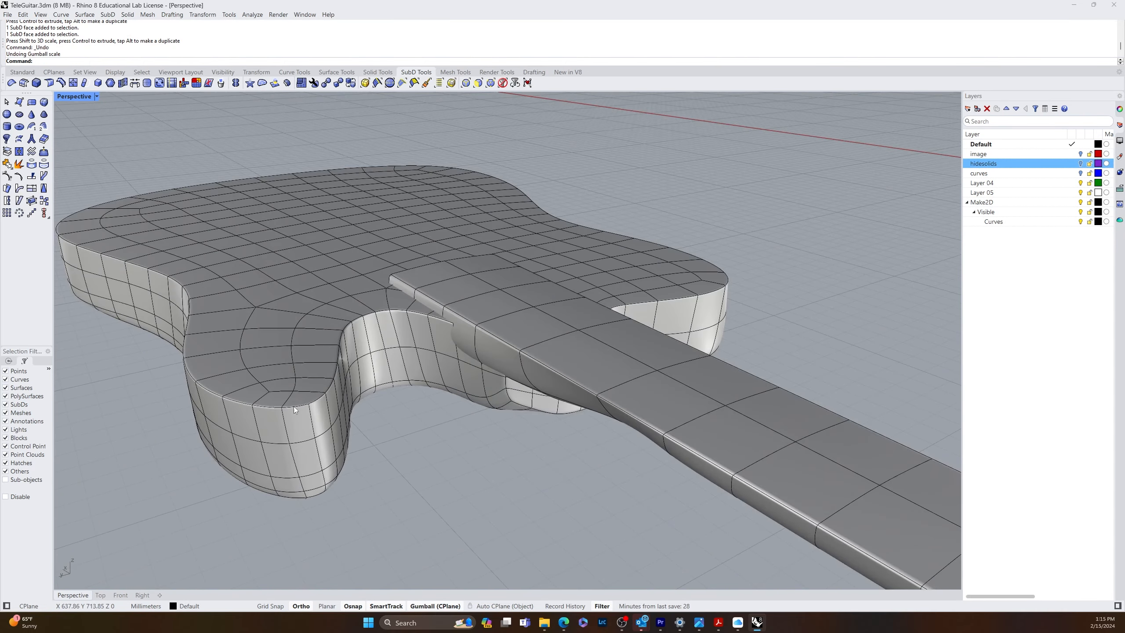
- Copy both the guitar body and neck SubDs to the clipboard
scroll(294, 407, up, 3)
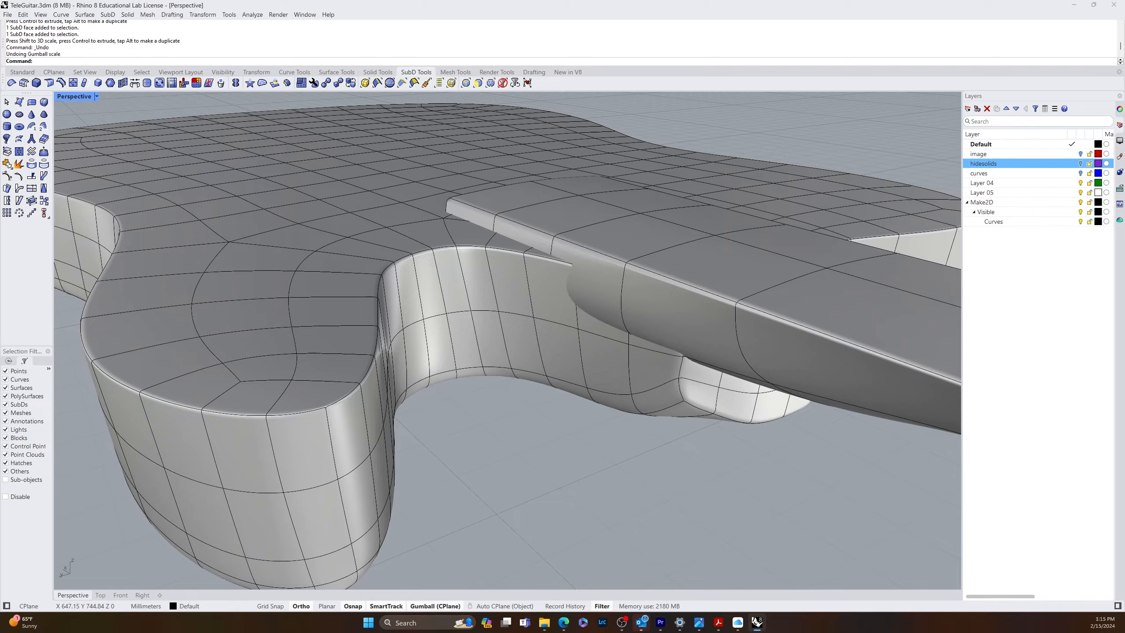
scroll(211, 465, down, 5)
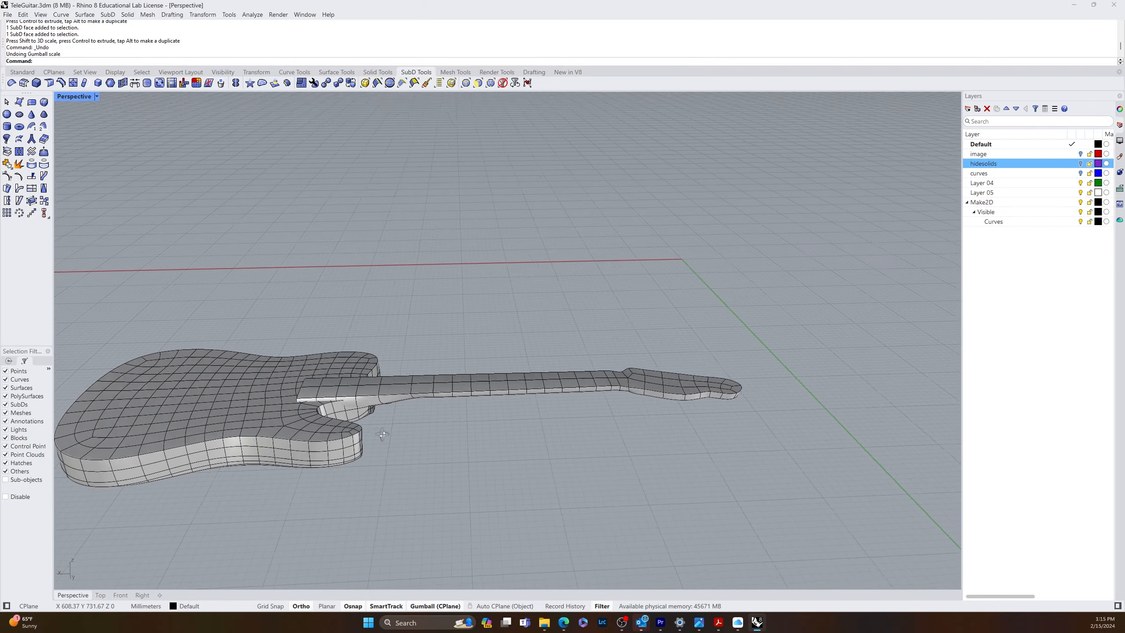
right_drag(383, 435, 226, 400)
scroll(352, 377, up, 4)
scroll(424, 409, down, 3)
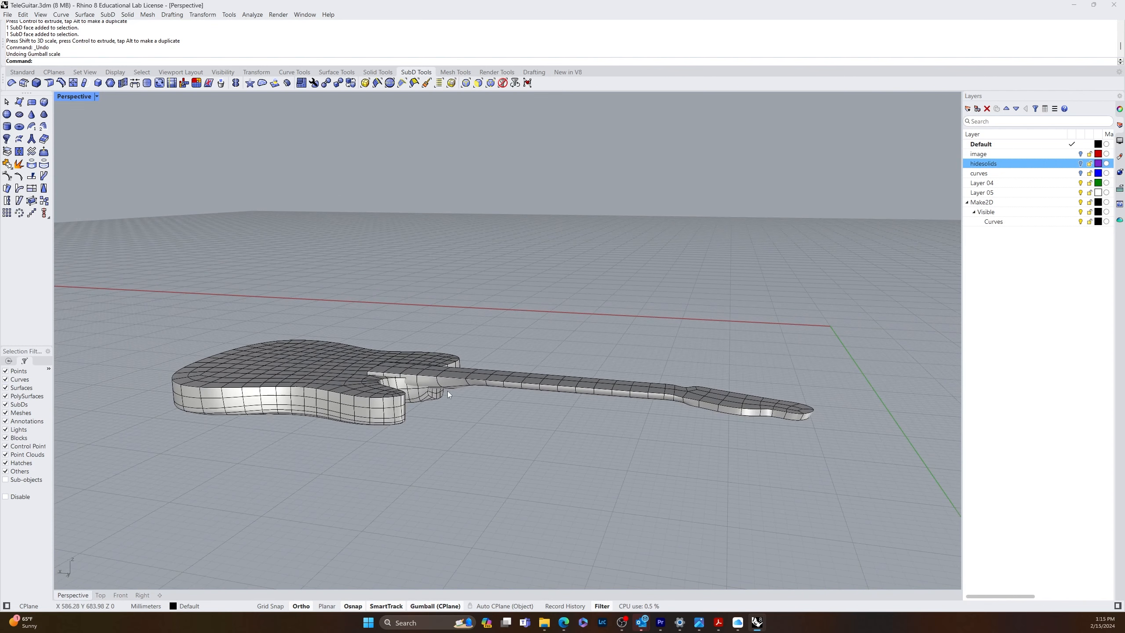
drag(502, 306, 170, 534)
key(ctrl+c)
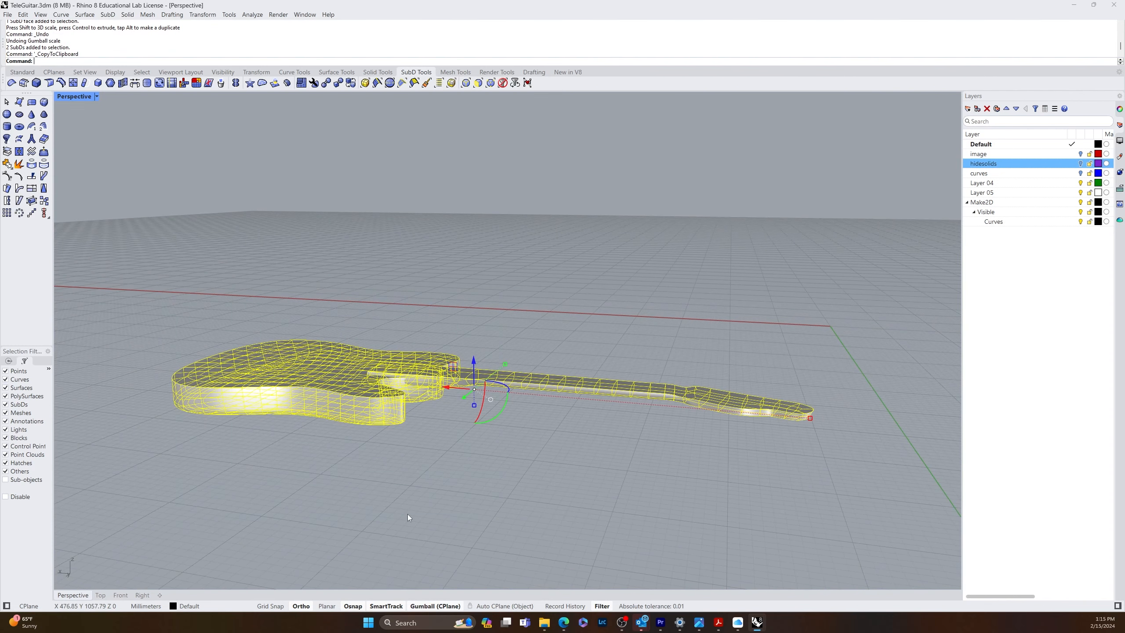
key(Escape)
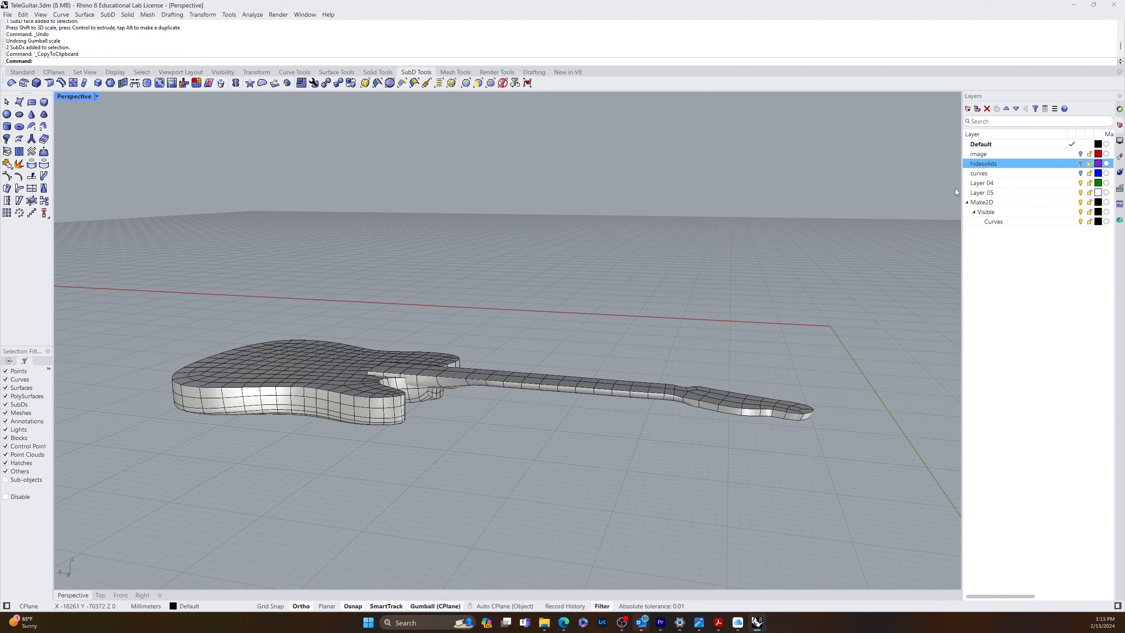
- Move the body and neck SubDs to the hidesolids layer and paste the copied pair back in place
right_click(1003, 172)
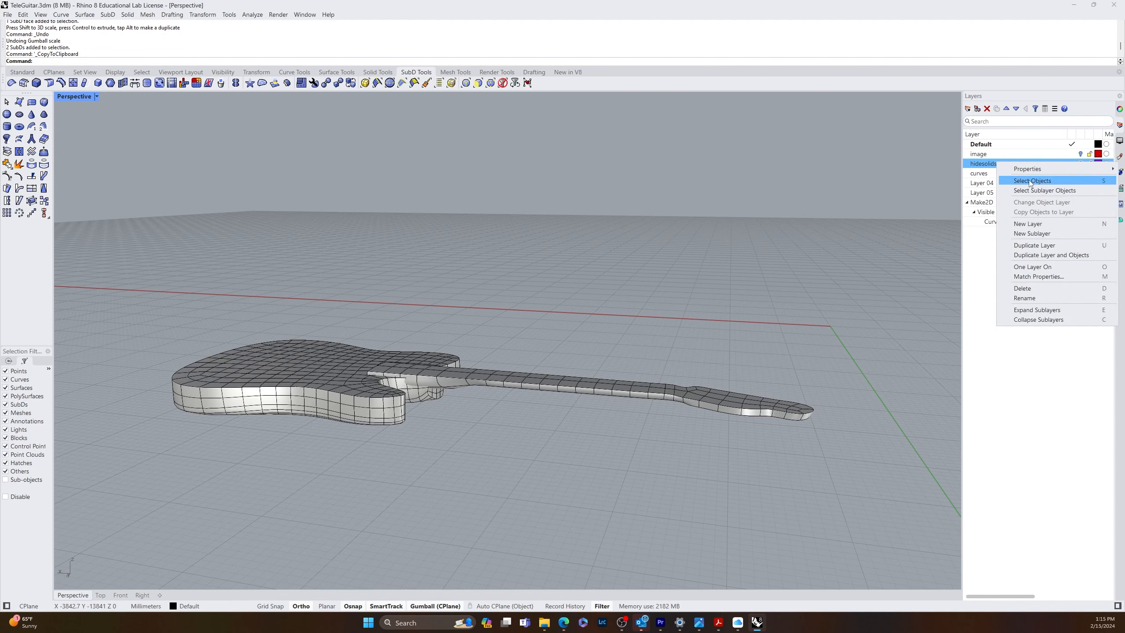
key(s)
drag(893, 229, 60, 563)
right_click(1004, 164)
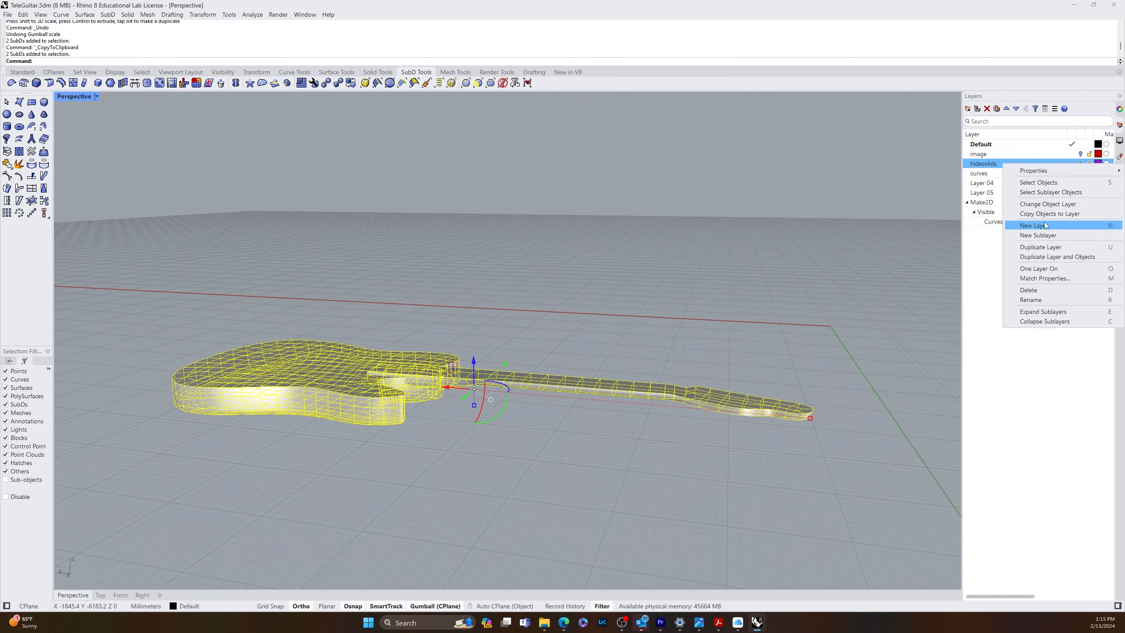
click(1031, 204)
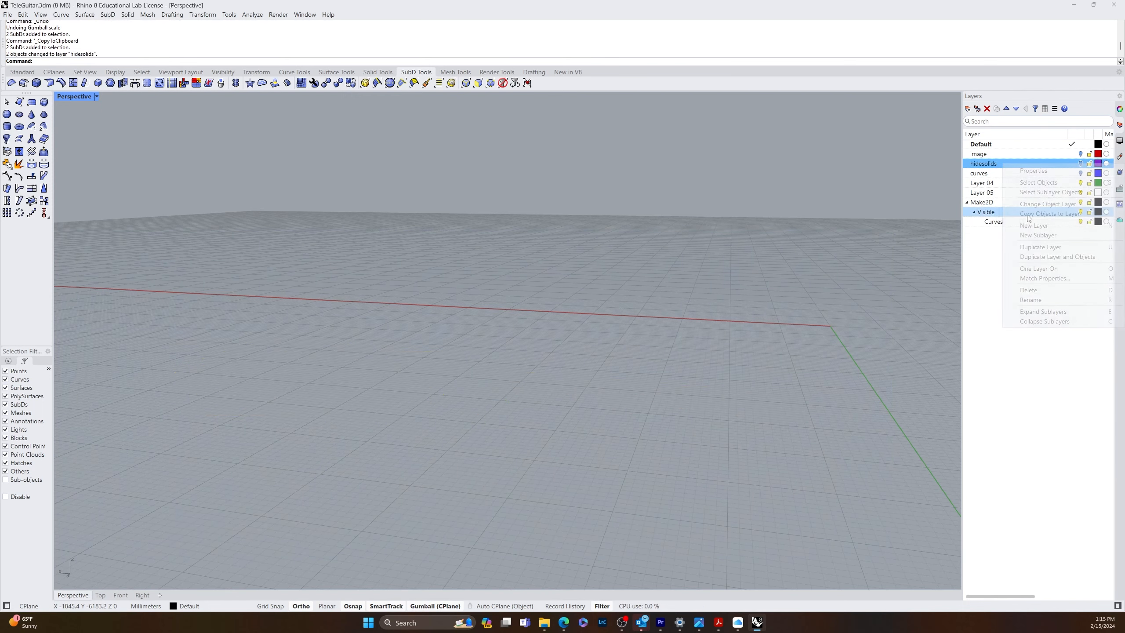
key(ctrl+v)
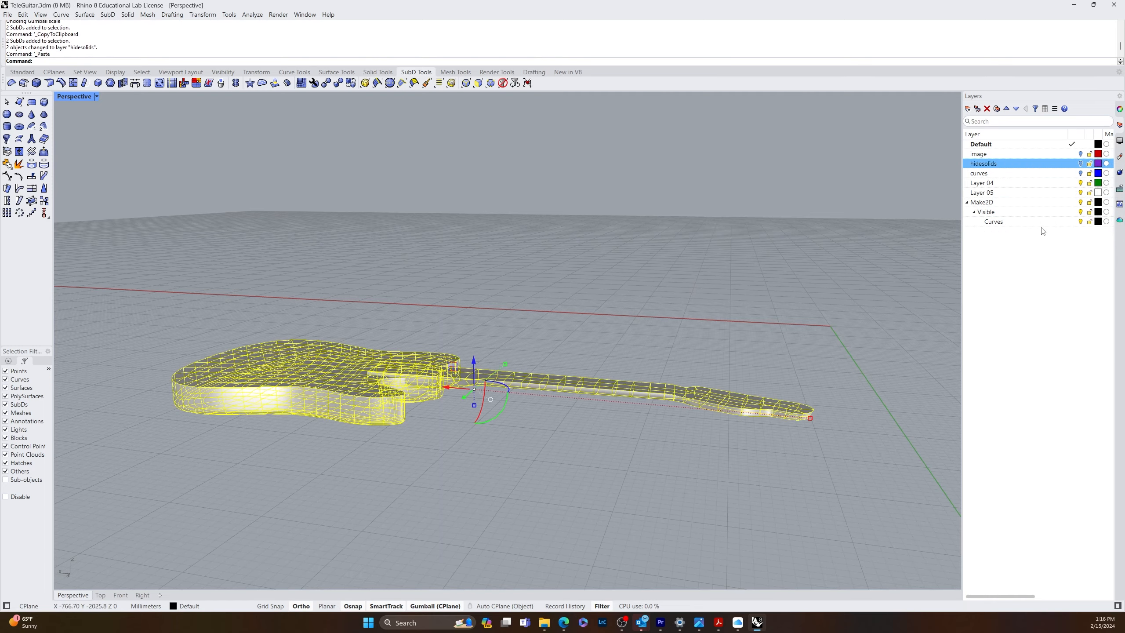
click(937, 338)
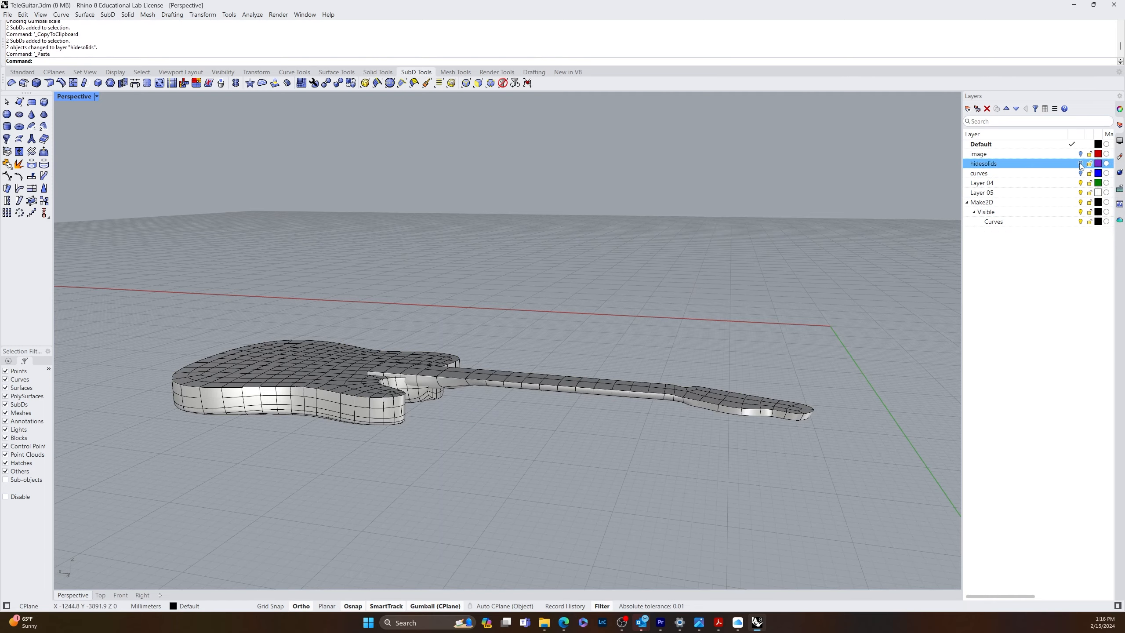
- Examine how the neck overlaps the body at the cutaway and heel from several angles
right_drag(594, 217, 399, 419)
scroll(414, 363, up, 2)
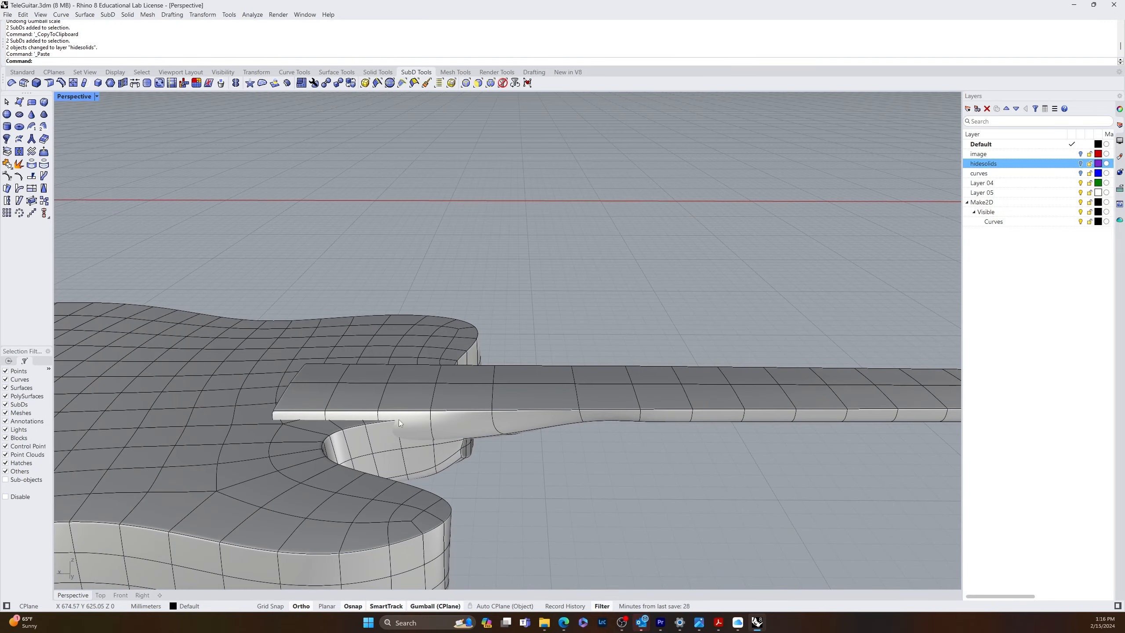
scroll(419, 450, up, 4)
scroll(436, 414, down, 7)
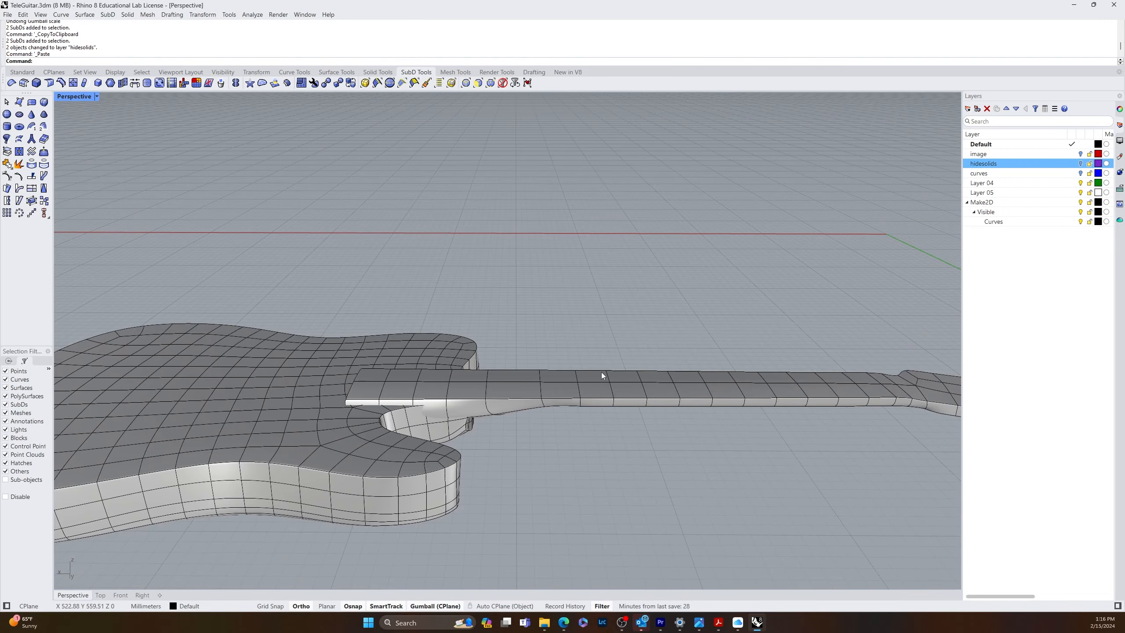
scroll(413, 392, up, 4)
scroll(411, 403, down, 3)
right_drag(404, 426, 556, 510)
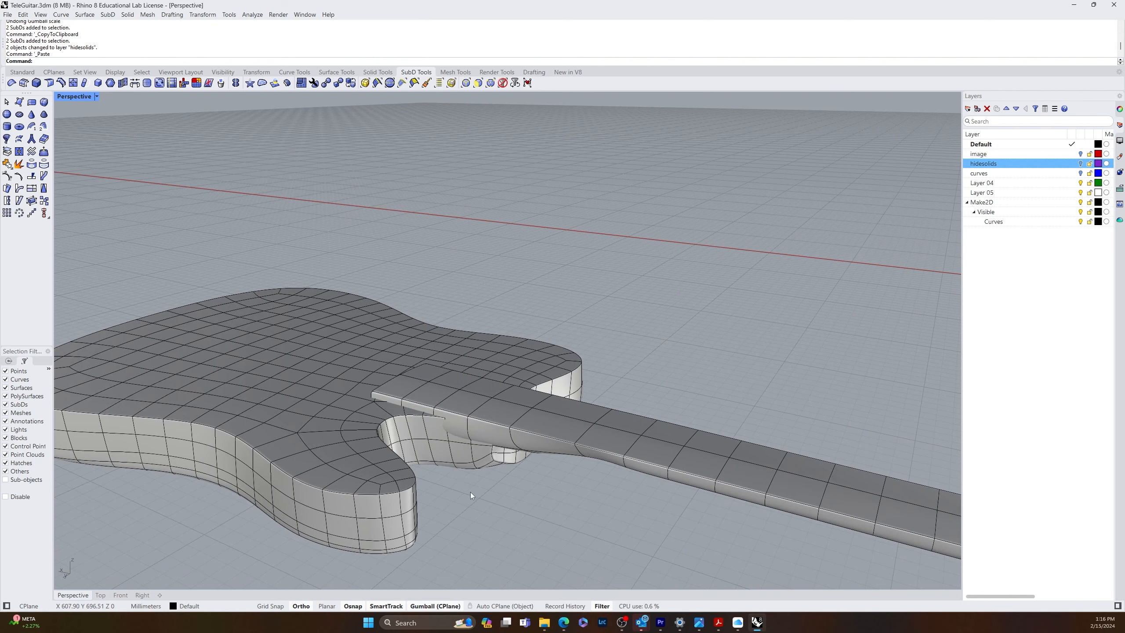
right_drag(470, 493, 366, 459)
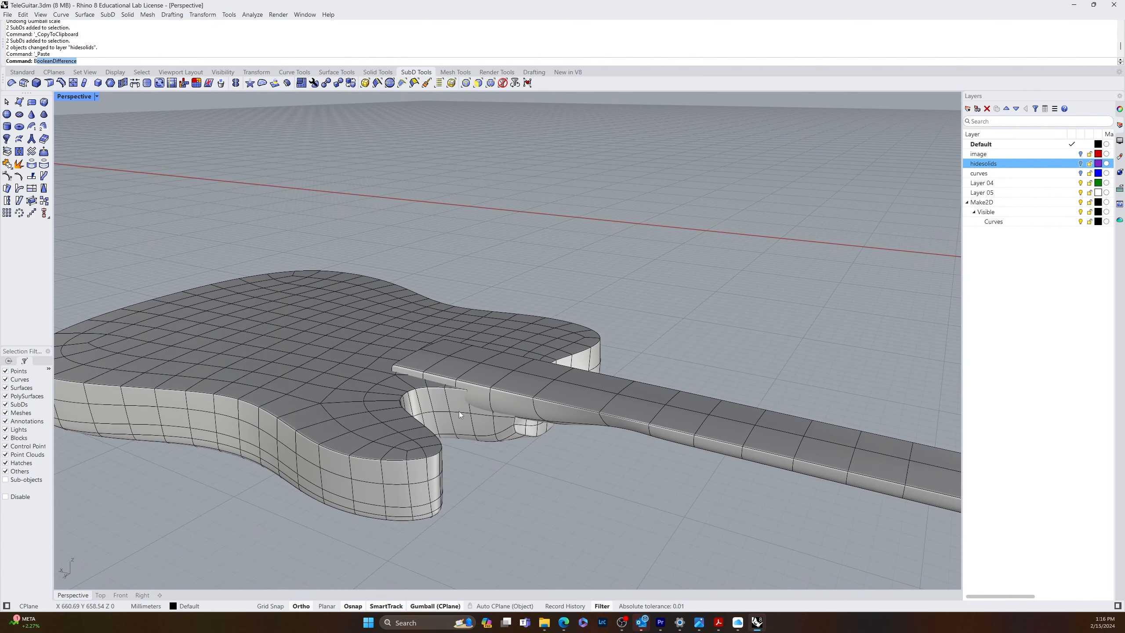
- Subtract the neck from the guitar body with BooleanDifference, keeping the input objects
key(Return)
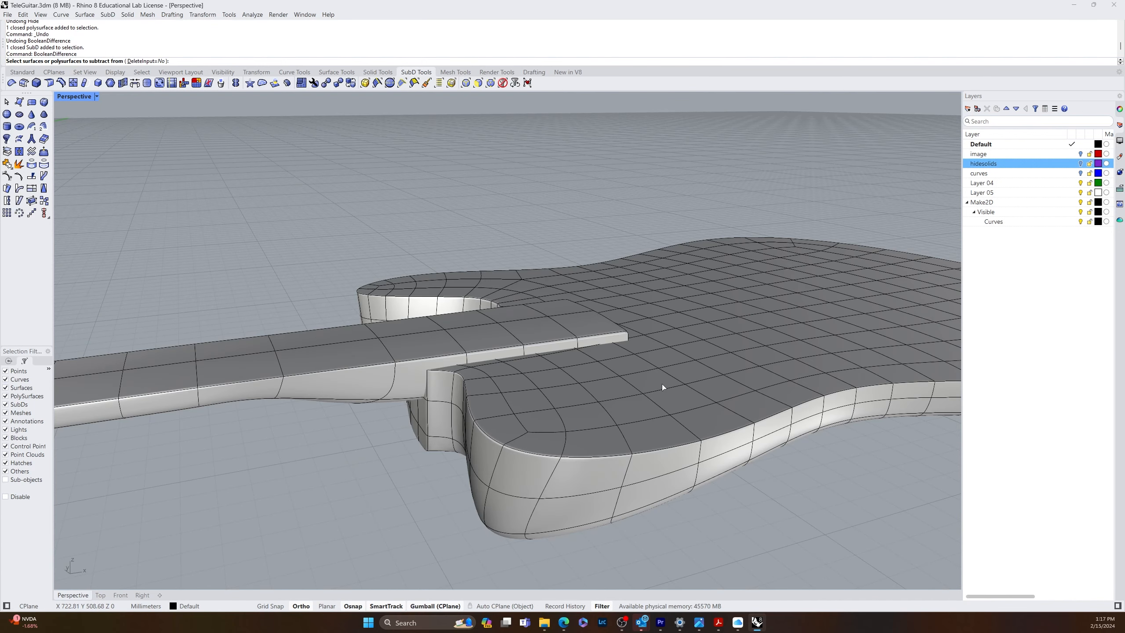
click(660, 388)
key(Return)
click(280, 378)
key(Return)
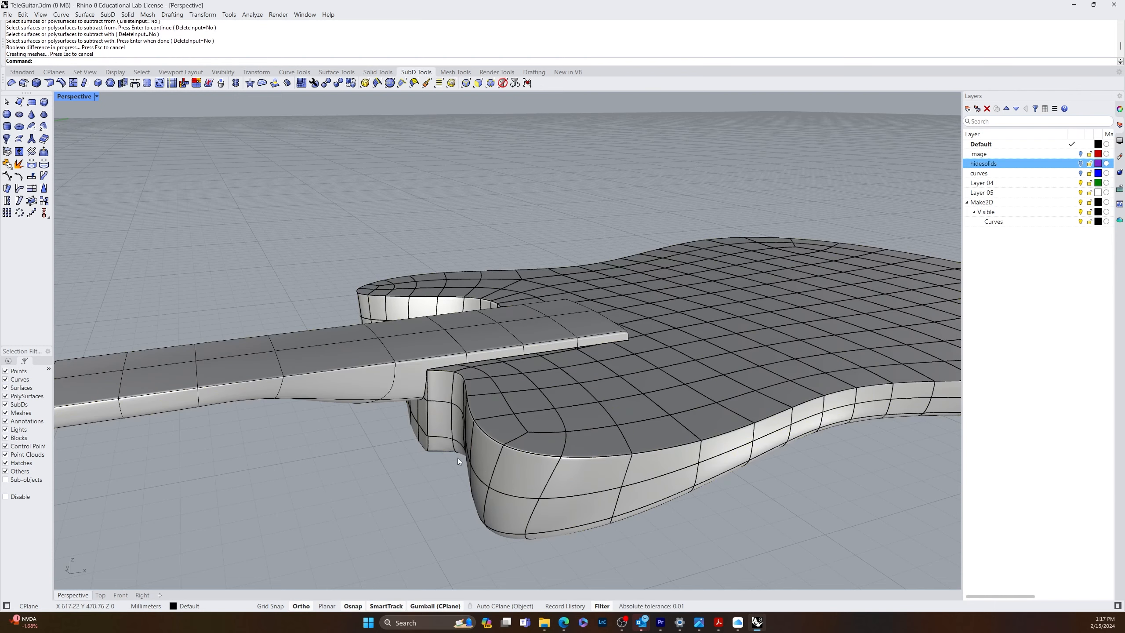
- Delete the uncut SubD body that overlaps the new body polysurface
click(606, 411)
click(648, 426)
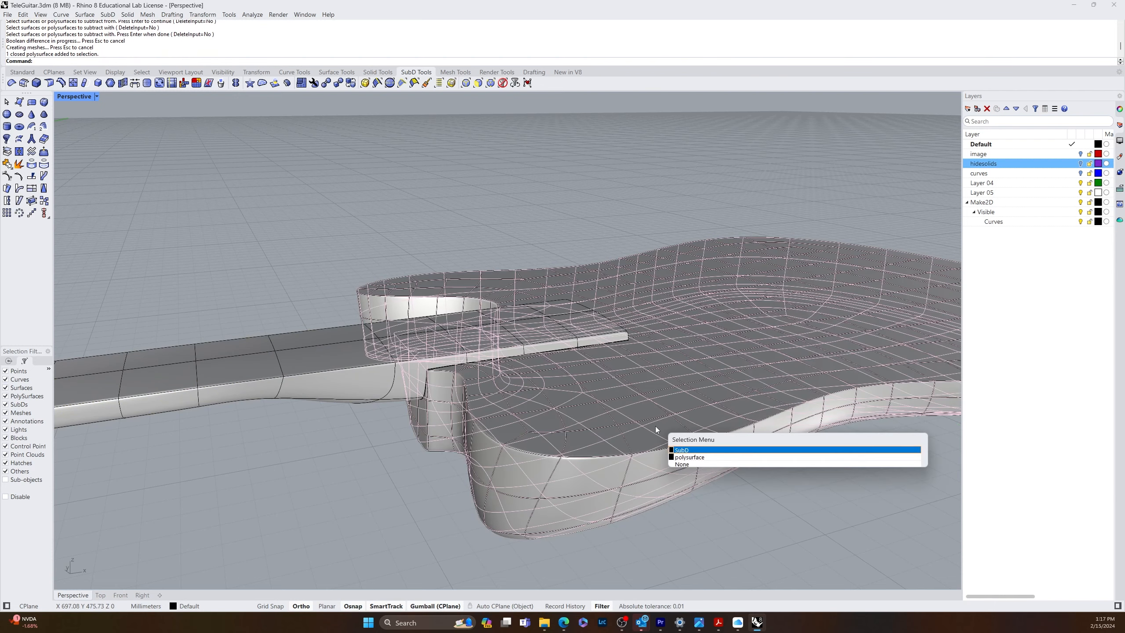
click(692, 451)
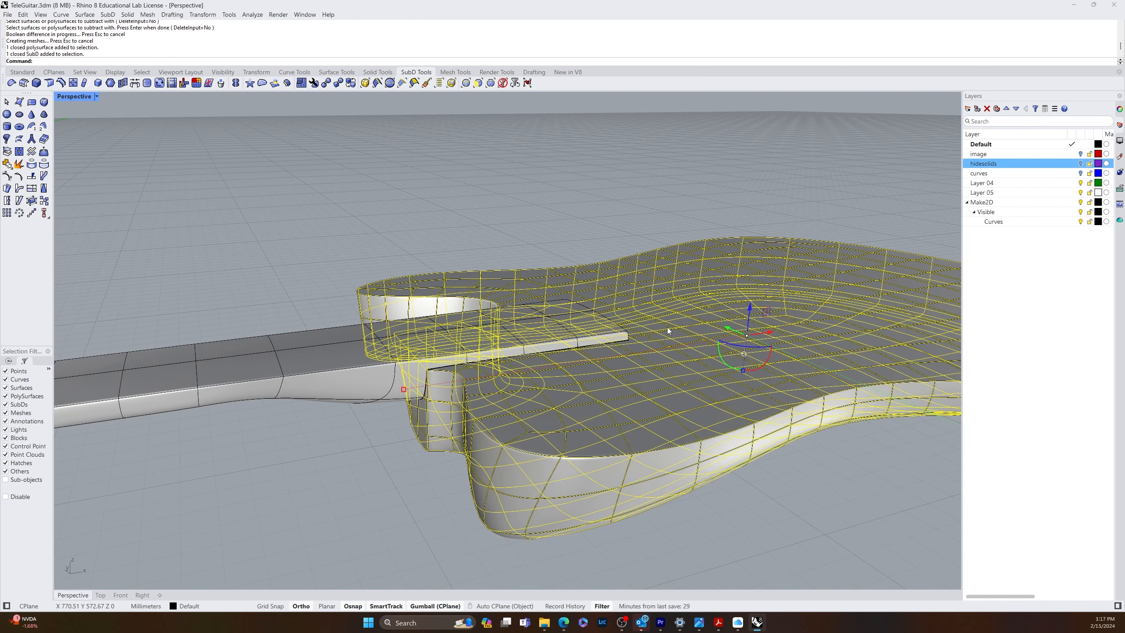
key(Delete)
click(361, 385)
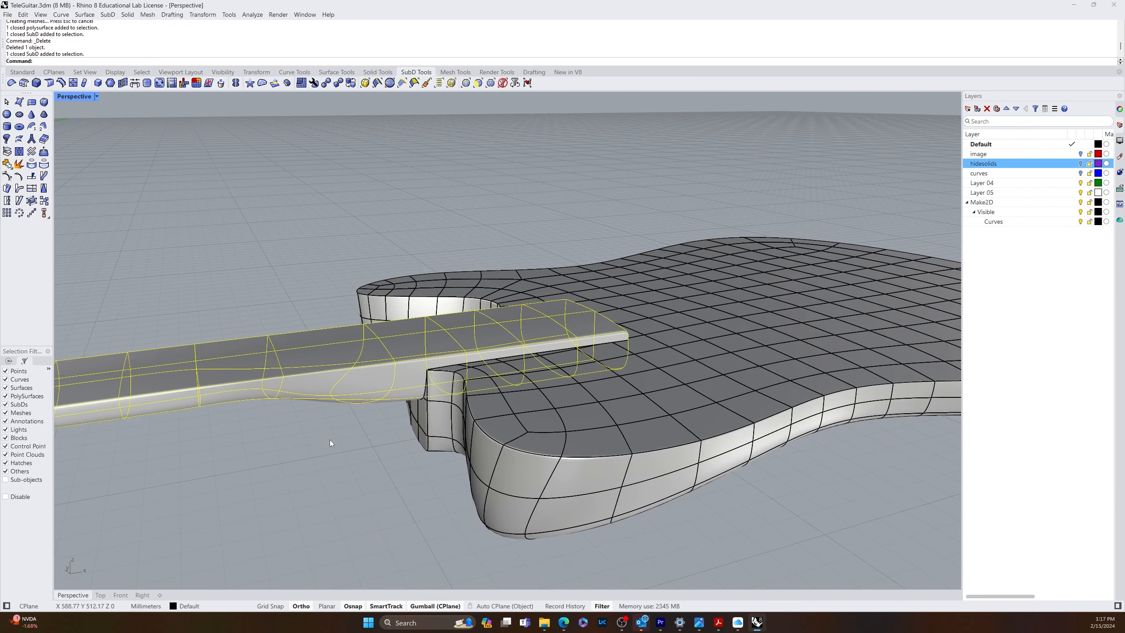
key(Escape)
- Hide the guitar neck and inspect the neck pocket cut into the body polysurface
right_drag(458, 401, 358, 328)
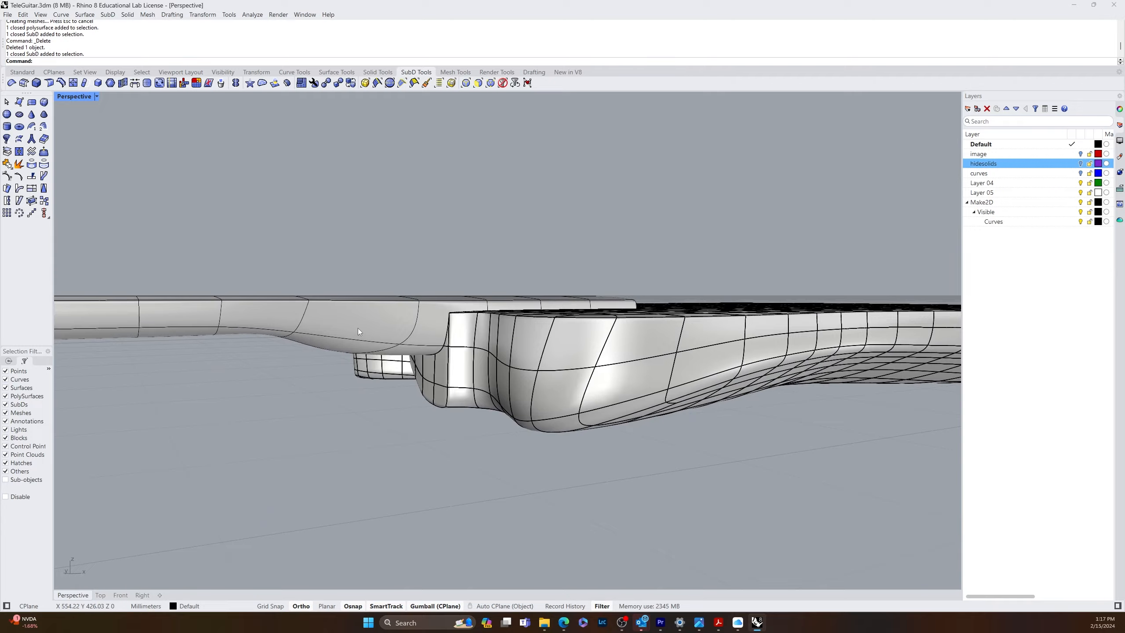
click(358, 331)
key(Home)
key(Home)
key(Home)
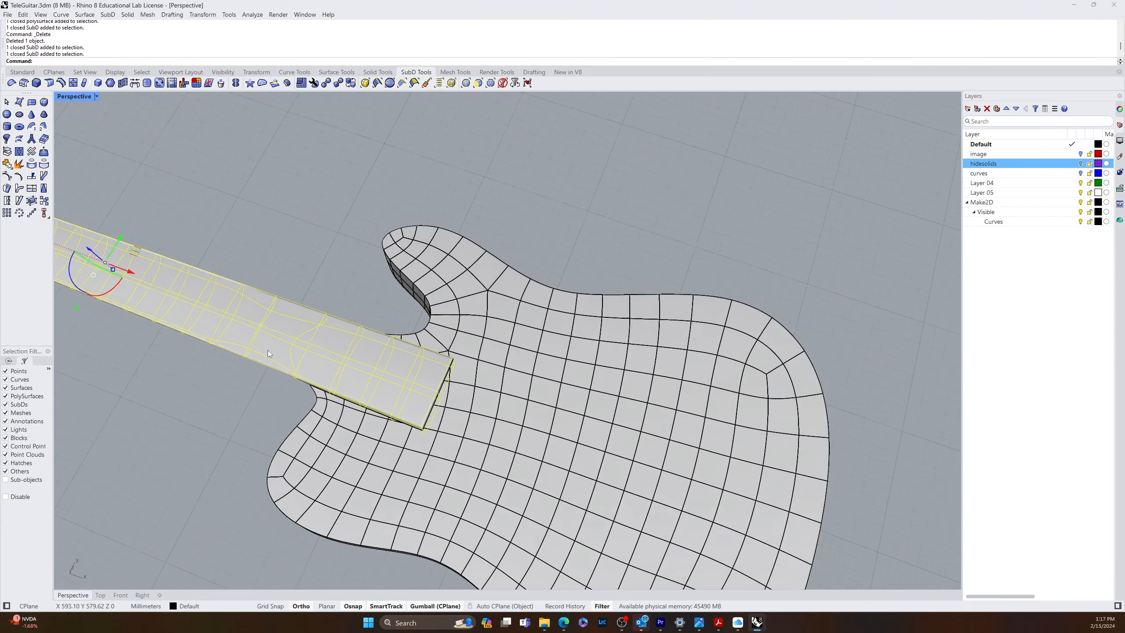
scroll(267, 350, down, 4)
key(ctrl+h)
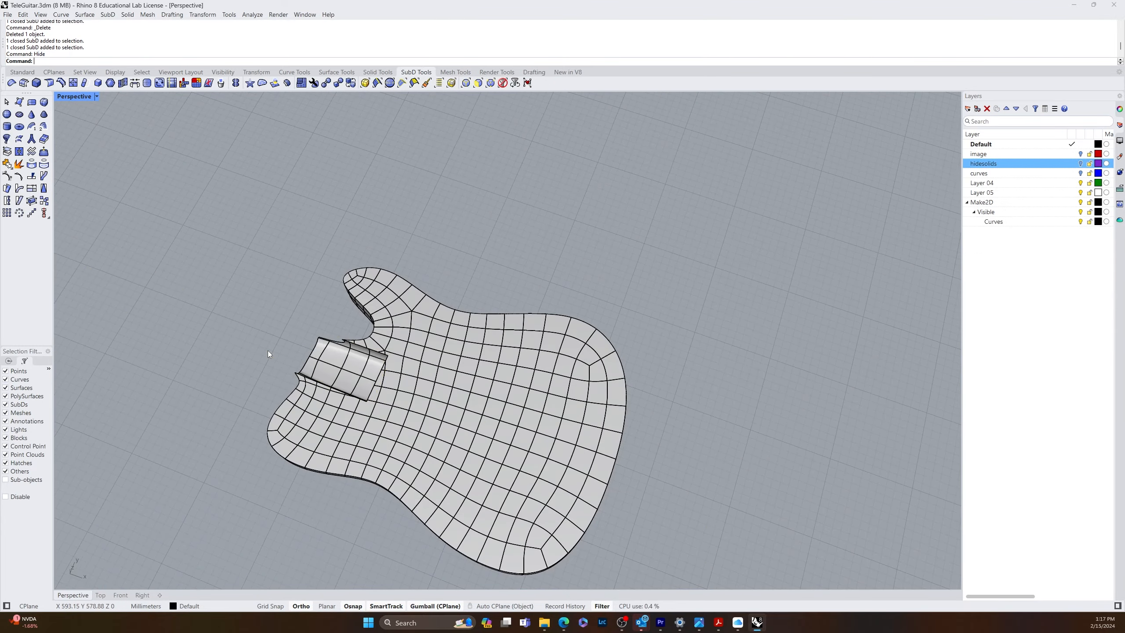
right_drag(275, 365, 439, 287)
scroll(643, 373, up, 8)
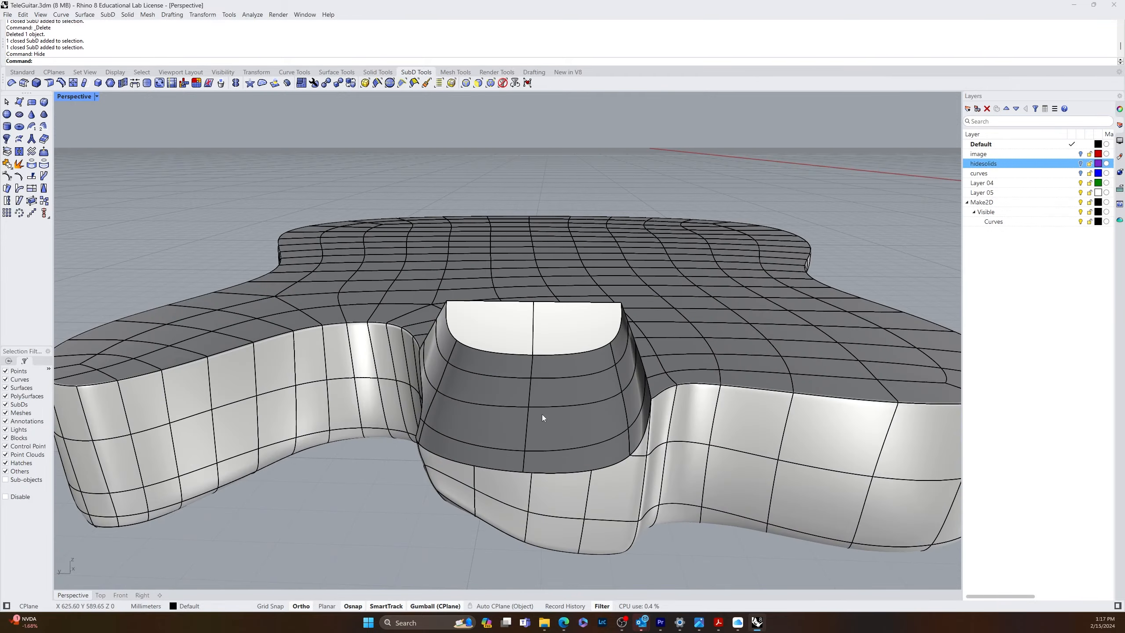
right_drag(541, 414, 258, 370)
scroll(521, 420, up, 8)
scroll(521, 420, down, 10)
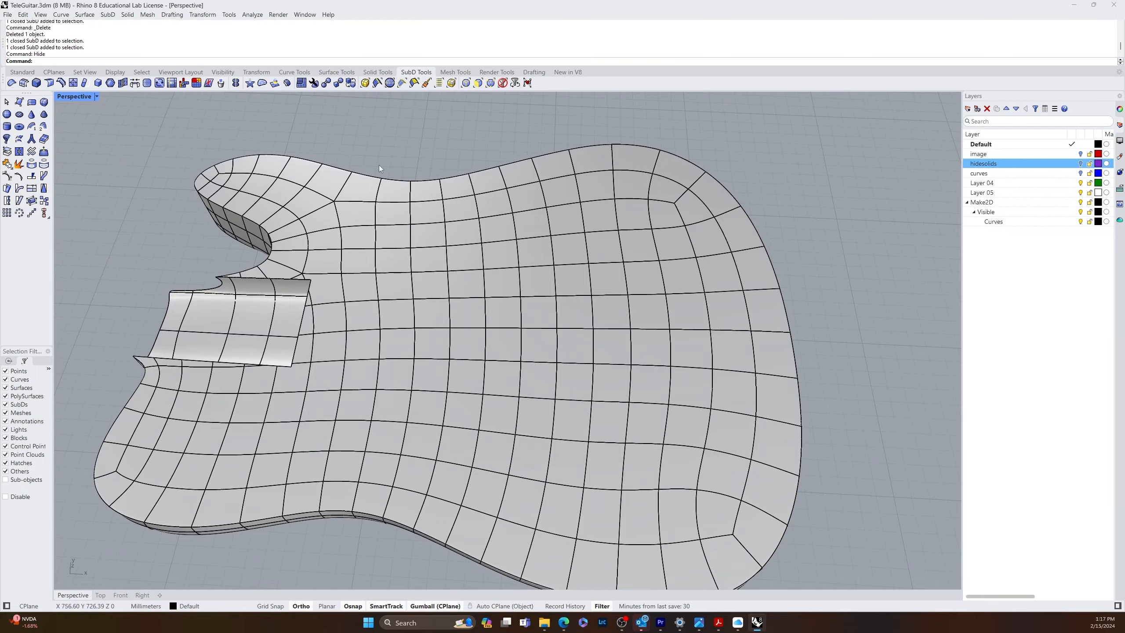
- Paste the copied neck and body SubDs back into the model at their original location
key(ctrl+v)
click(177, 272)
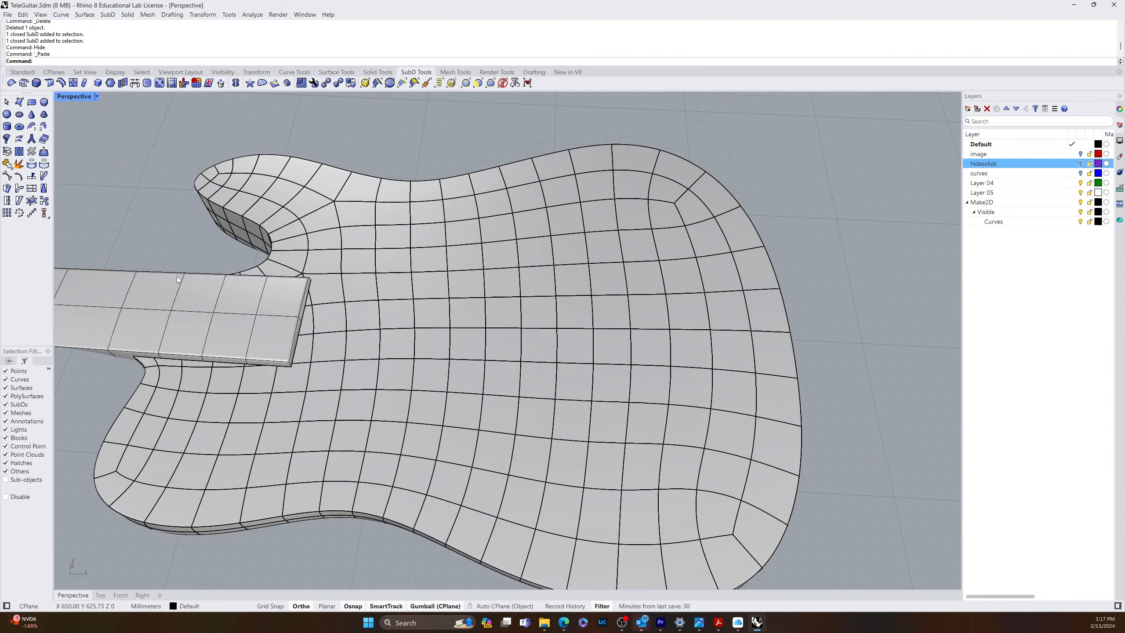
right_drag(266, 287, 586, 349)
scroll(420, 297, down, 5)
click(586, 349)
right_drag(540, 431, 421, 510)
scroll(416, 465, down, 7)
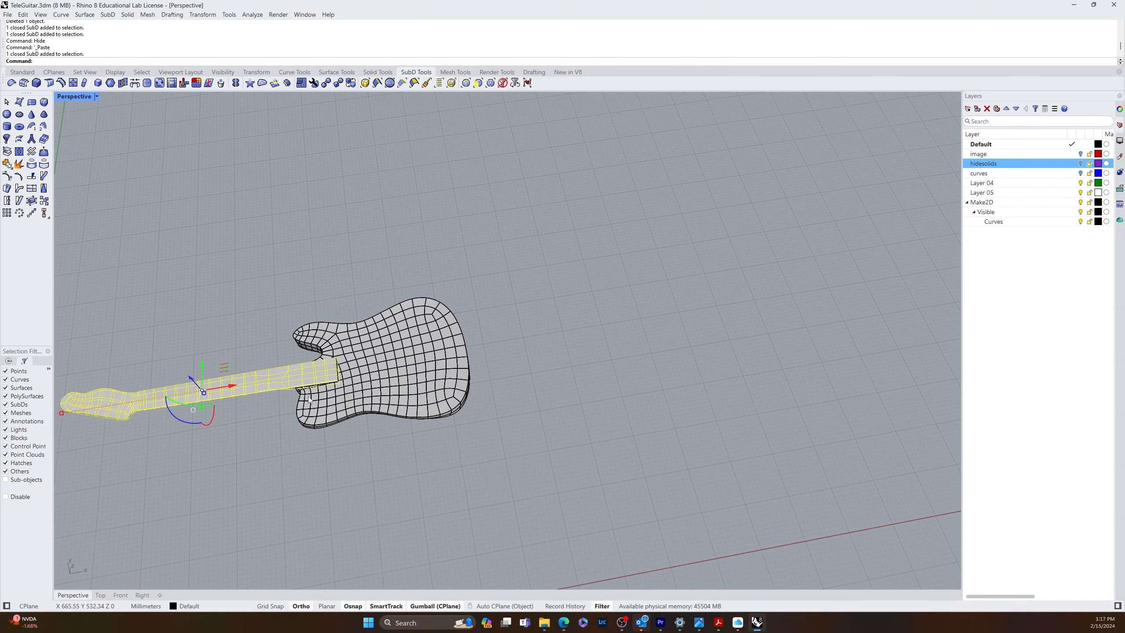
- Delete the pasted SubD body, leaving the pasted neck and the body polysurface with the pocket
scroll(369, 319, up, 9)
click(644, 193)
right_drag(645, 192, 497, 349)
click(497, 350)
click(533, 380)
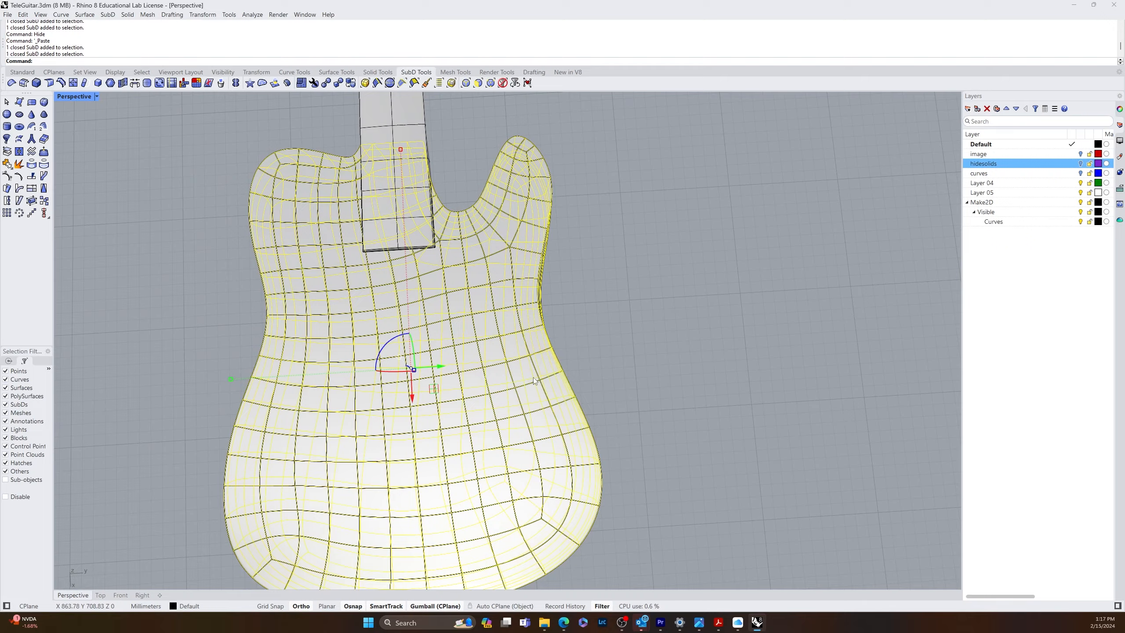
key(Delete)
click(548, 376)
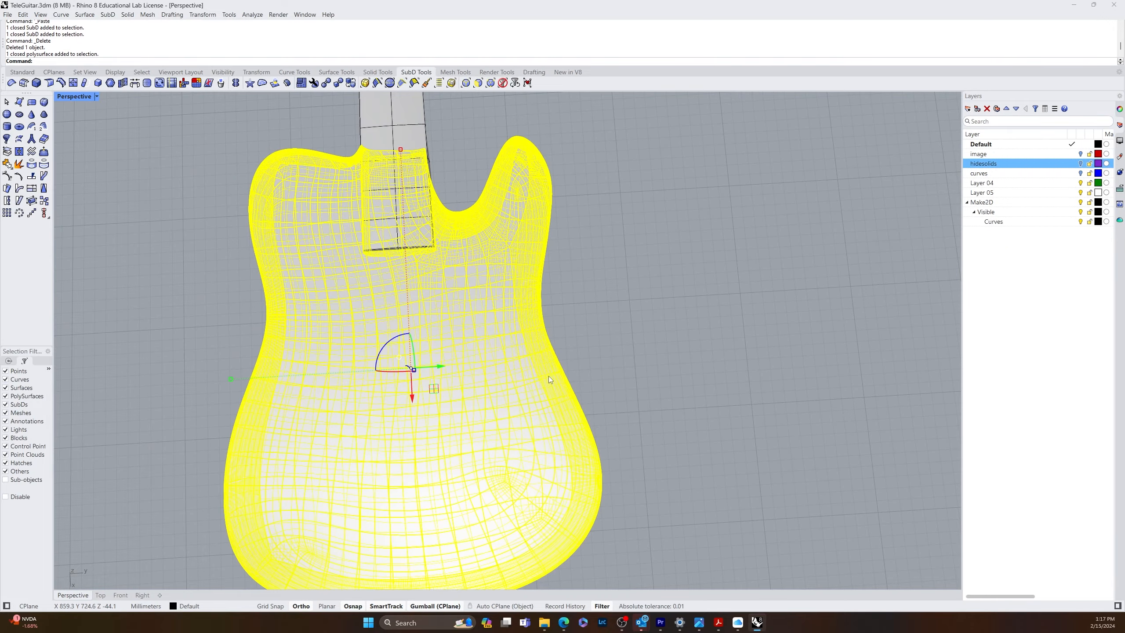
key(Escape)
- Run MergeAllCoplanarFaces on the body polysurface to simplify its flat faces
right_drag(570, 380, 529, 257)
click(515, 451)
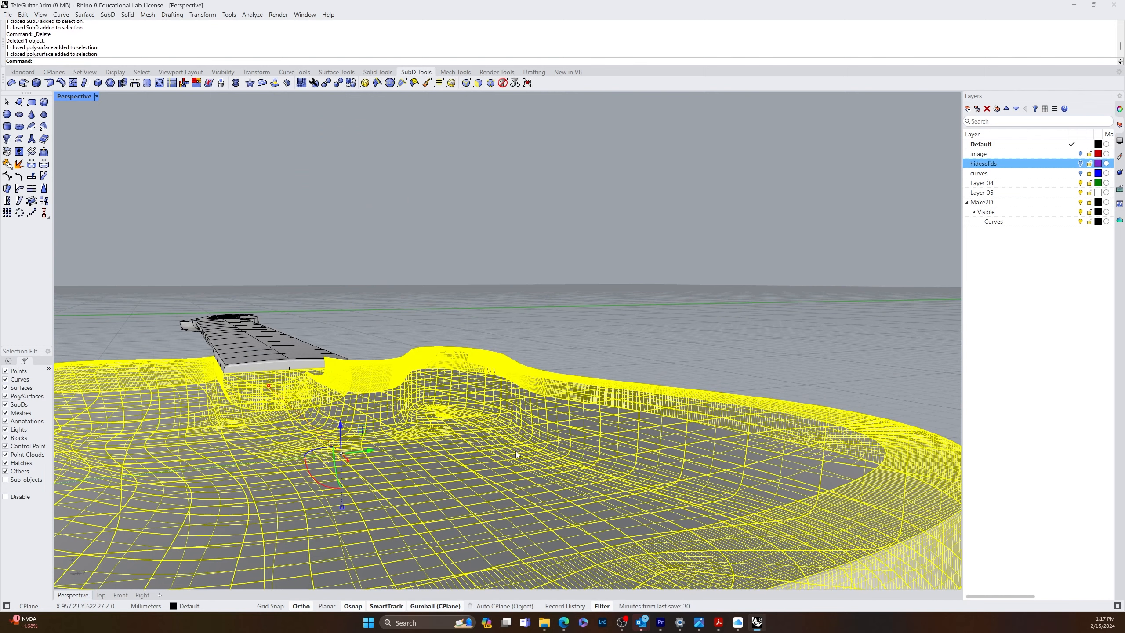
text(MergeAllCoplanarFaces)
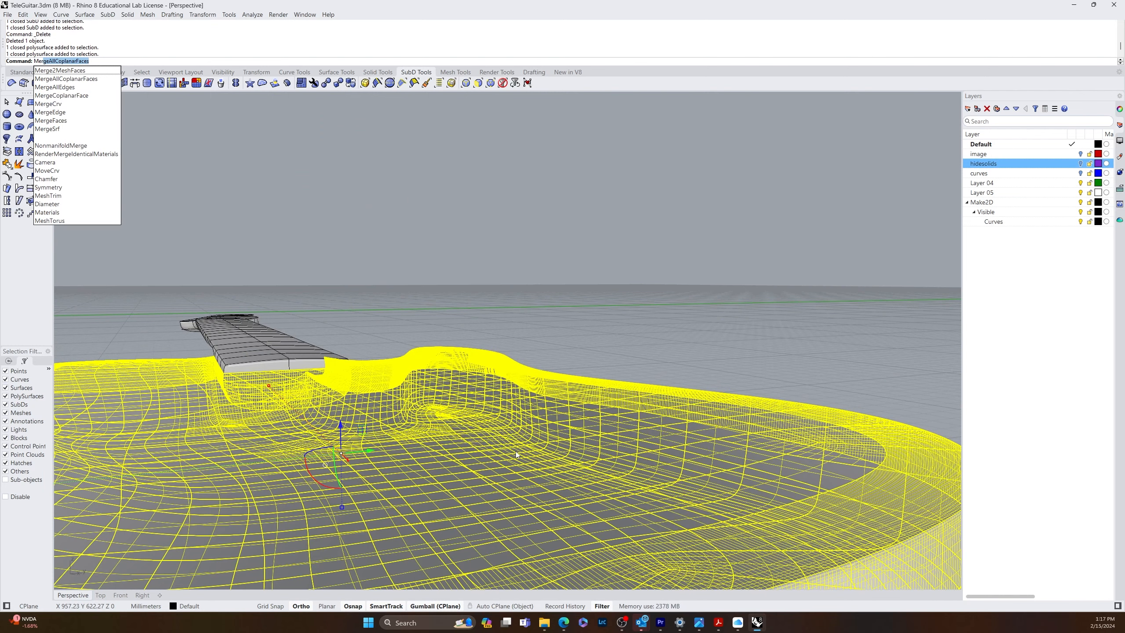
key(Return)
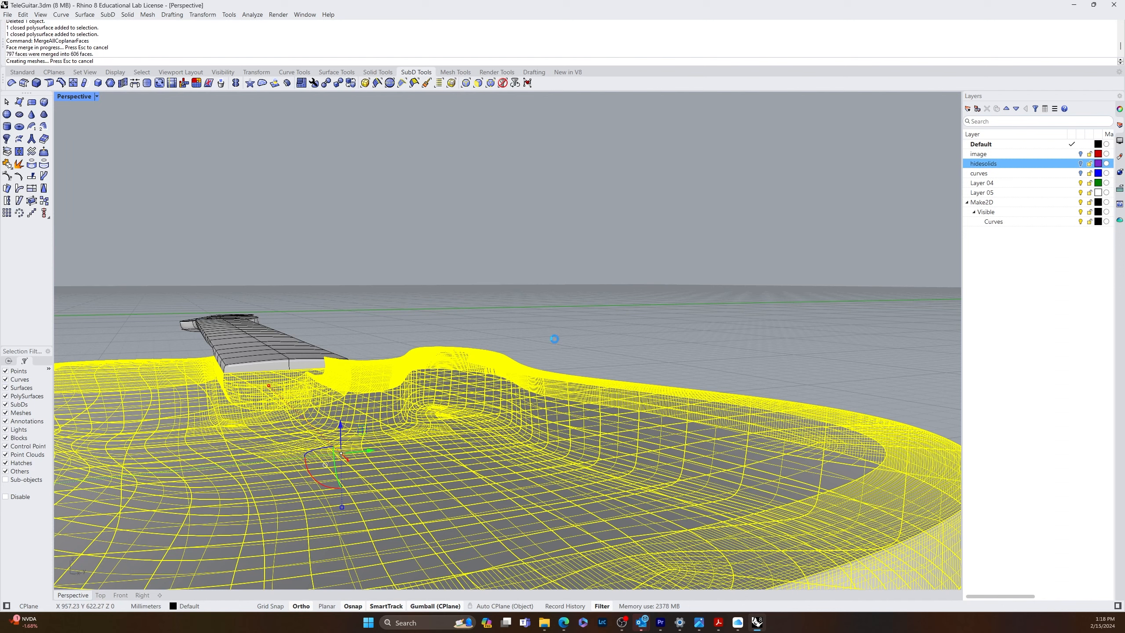
click(604, 314)
- Examine the body's merged front face, the neck joint and the overall guitar
right_drag(604, 314, 522, 234)
scroll(491, 390, down, 7)
right_drag(564, 361, 528, 505)
scroll(512, 495, up, 5)
scroll(528, 481, down, 9)
scroll(525, 417, up, 7)
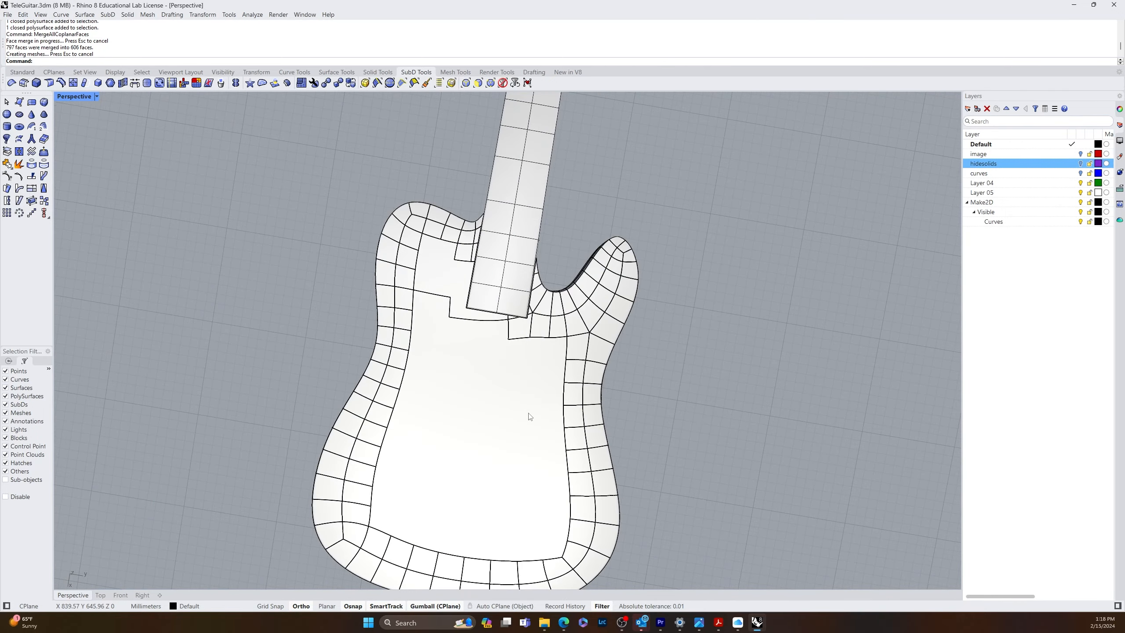
right_drag(538, 383, 617, 317)
scroll(540, 343, down, 6)
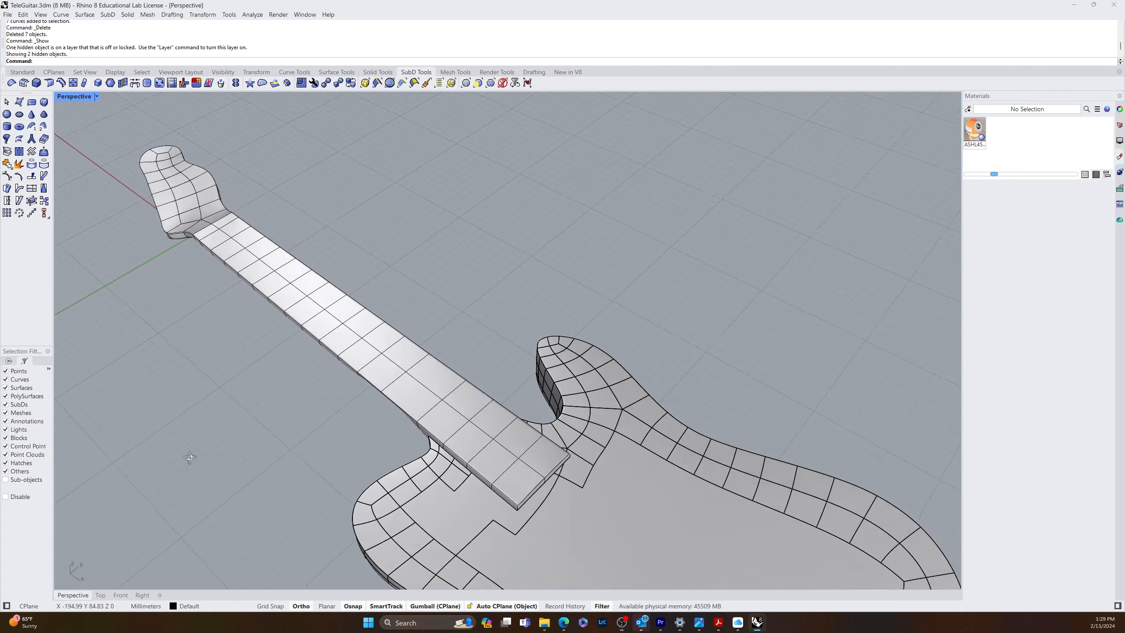
right_drag(189, 457, 181, 469)
shift+right_drag(371, 375, 483, 444)
right_drag(620, 257, 454, 294)
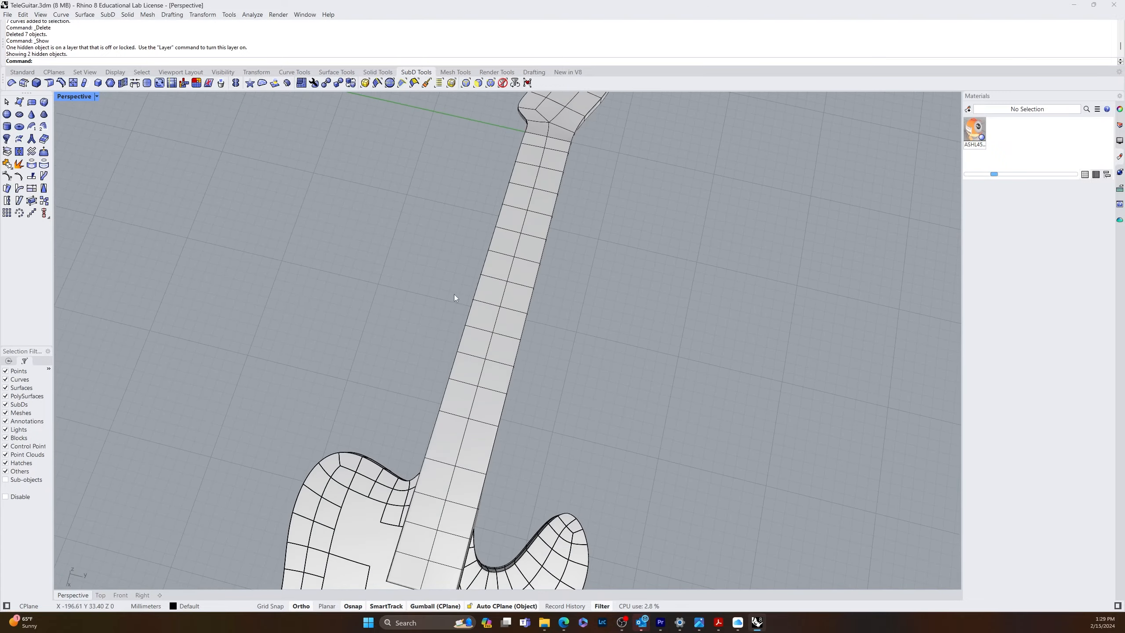
right_drag(584, 437, 510, 489)
scroll(452, 418, down, 9)
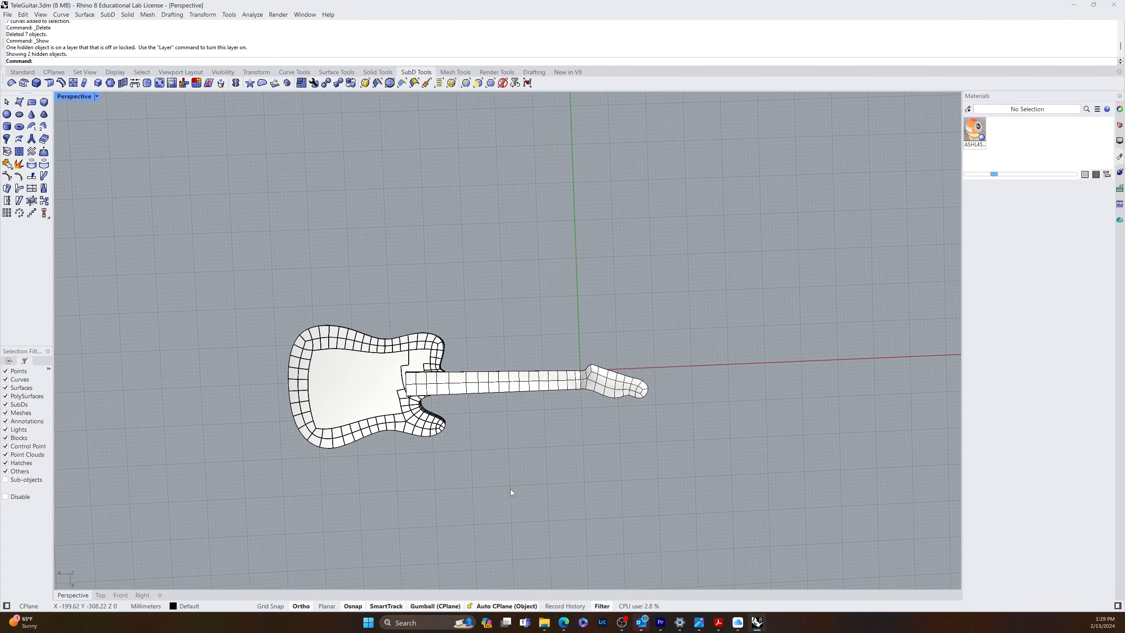
- In the Top view, draw a short vertical line in the empty space above the headstock end of the neck
right_drag(545, 404, 355, 452)
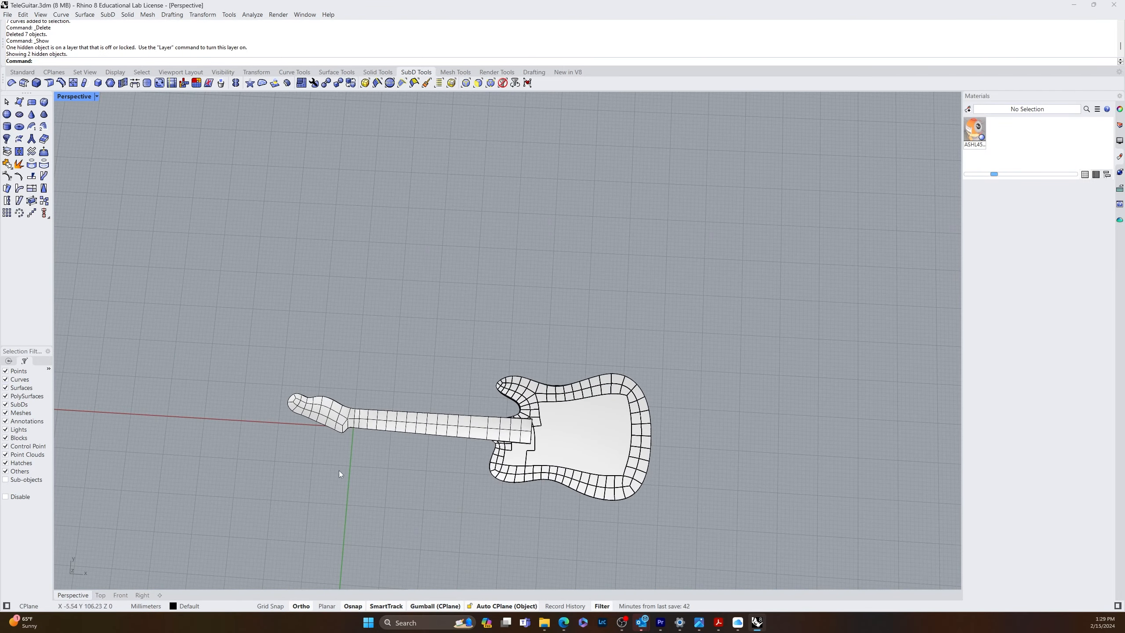
click(101, 594)
scroll(343, 492, down, 3)
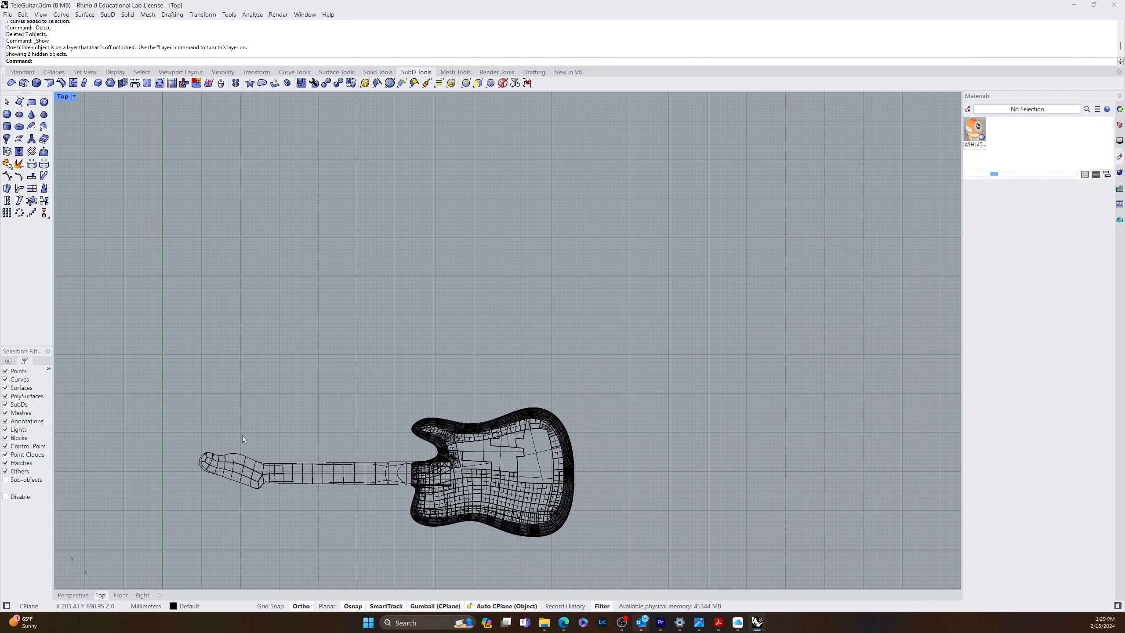
text(line)
key(Return)
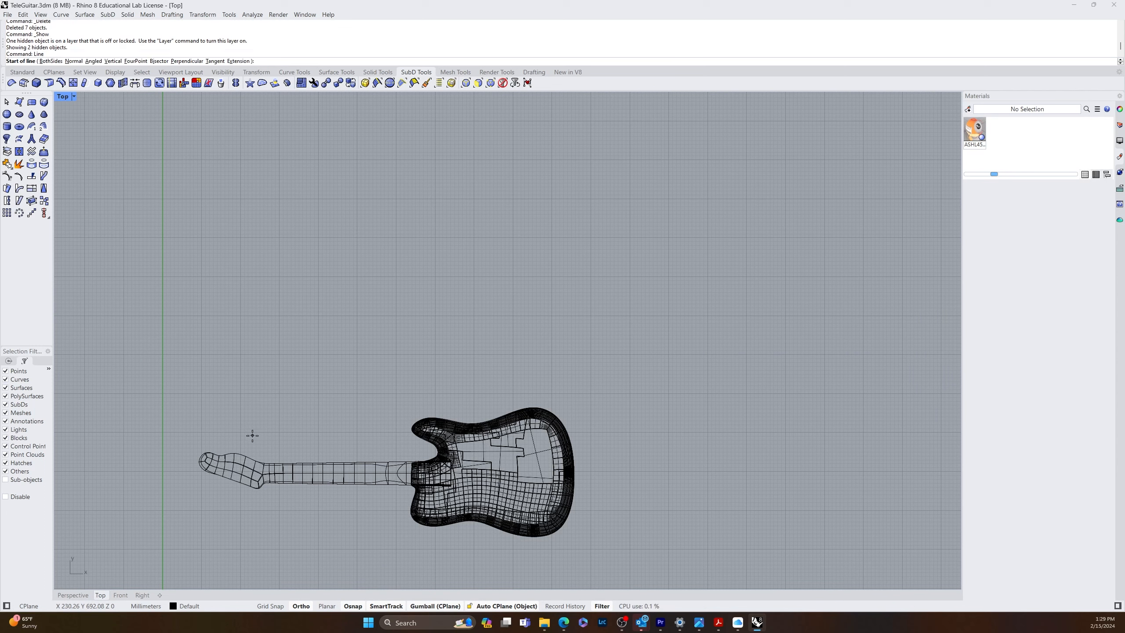
click(258, 346)
click(258, 372)
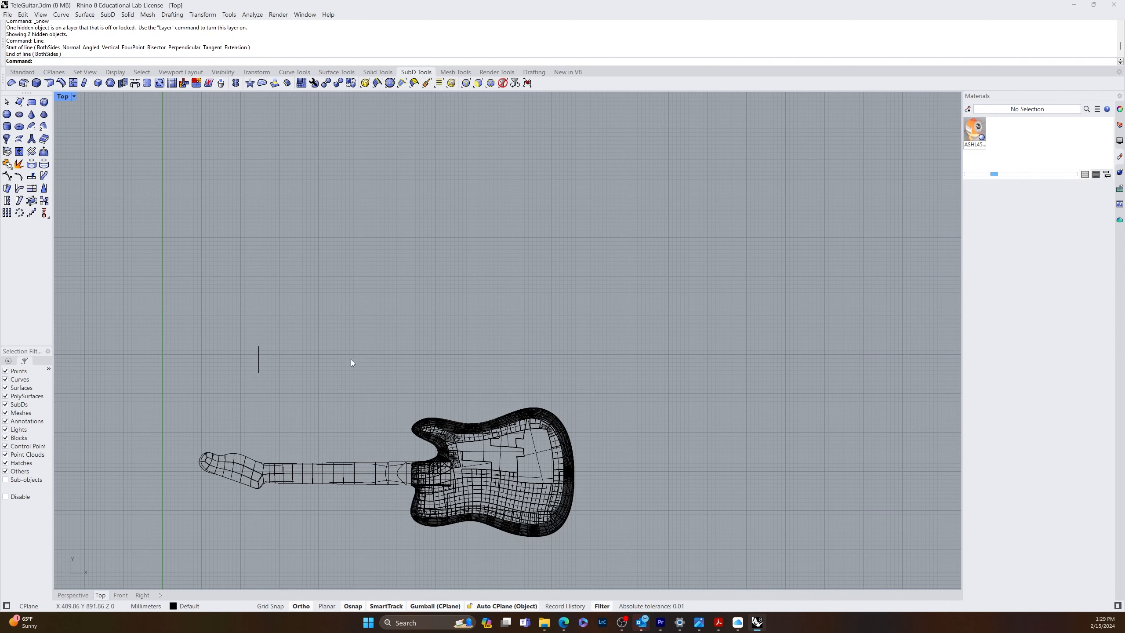
- Offset the short vertical line by 1.25" toward the body side
click(257, 354)
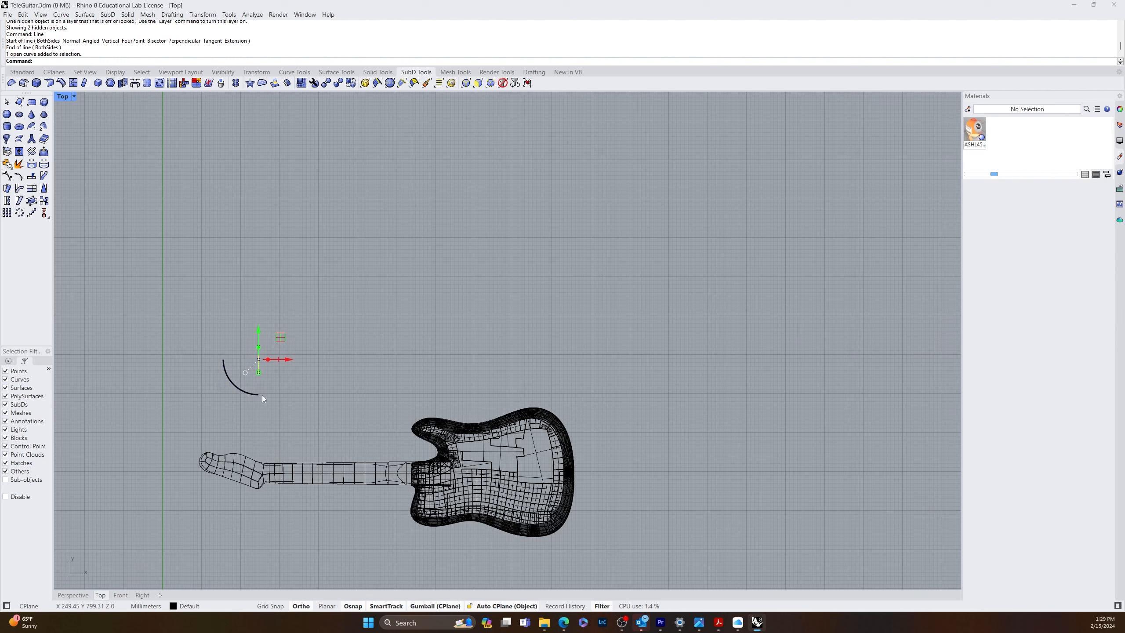
text(ffset)
key(Return)
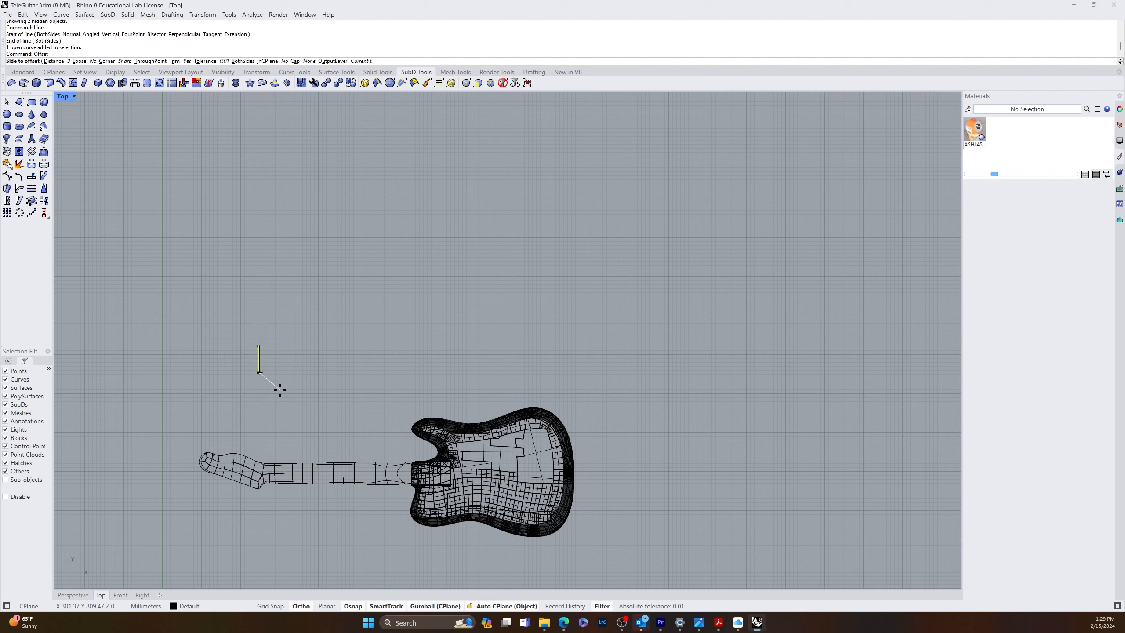
text(1.25")
key(Return)
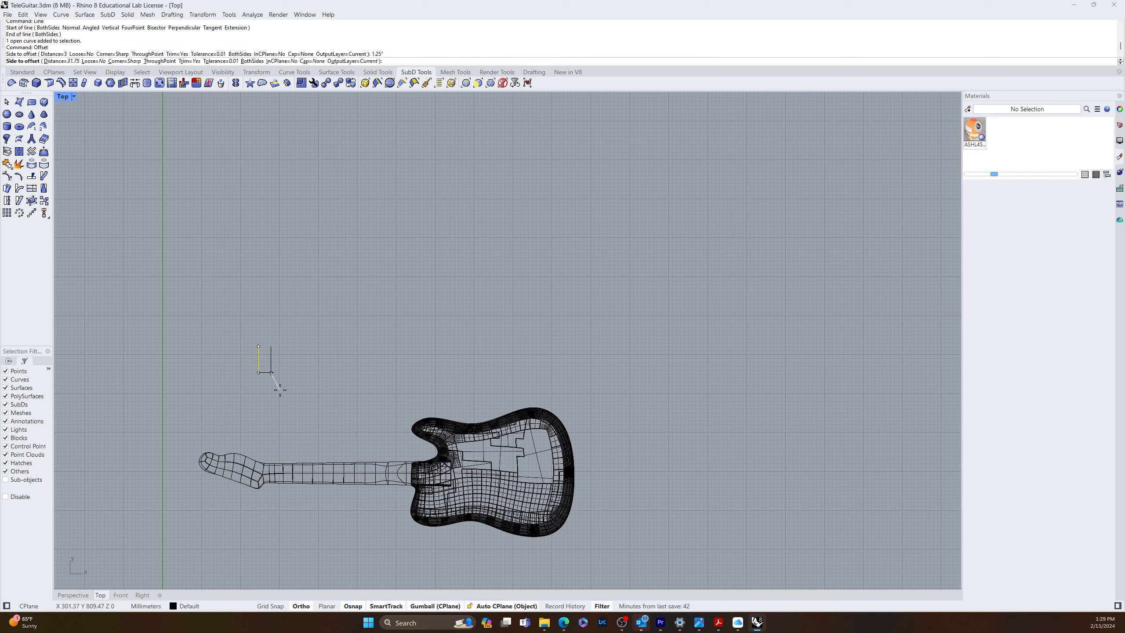
click(287, 375)
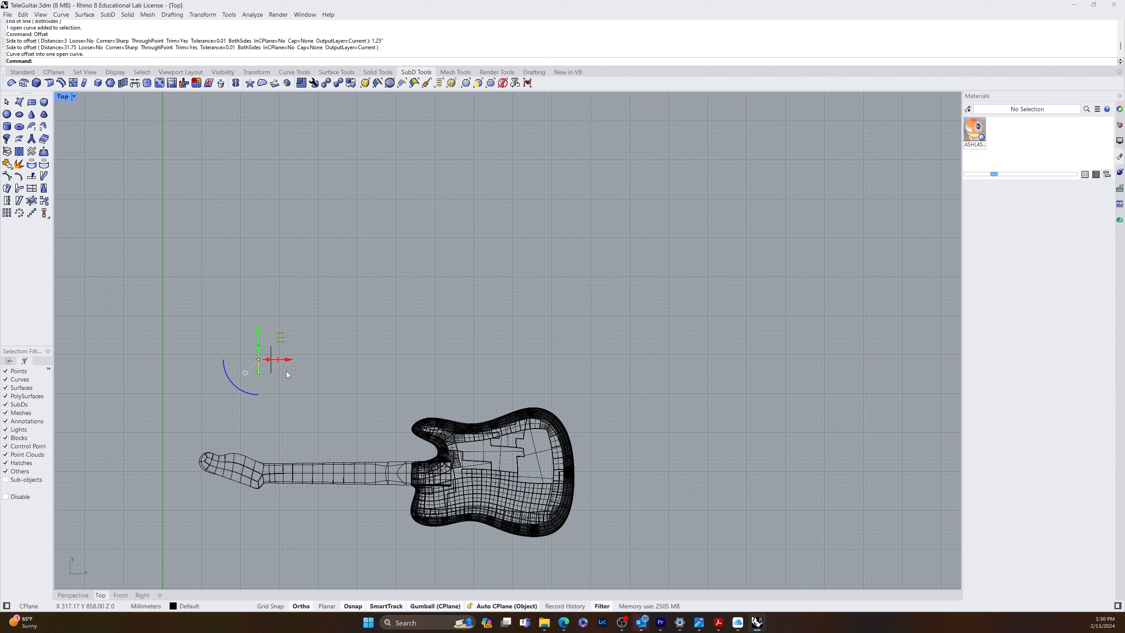
right_click(273, 392)
key(Escape)
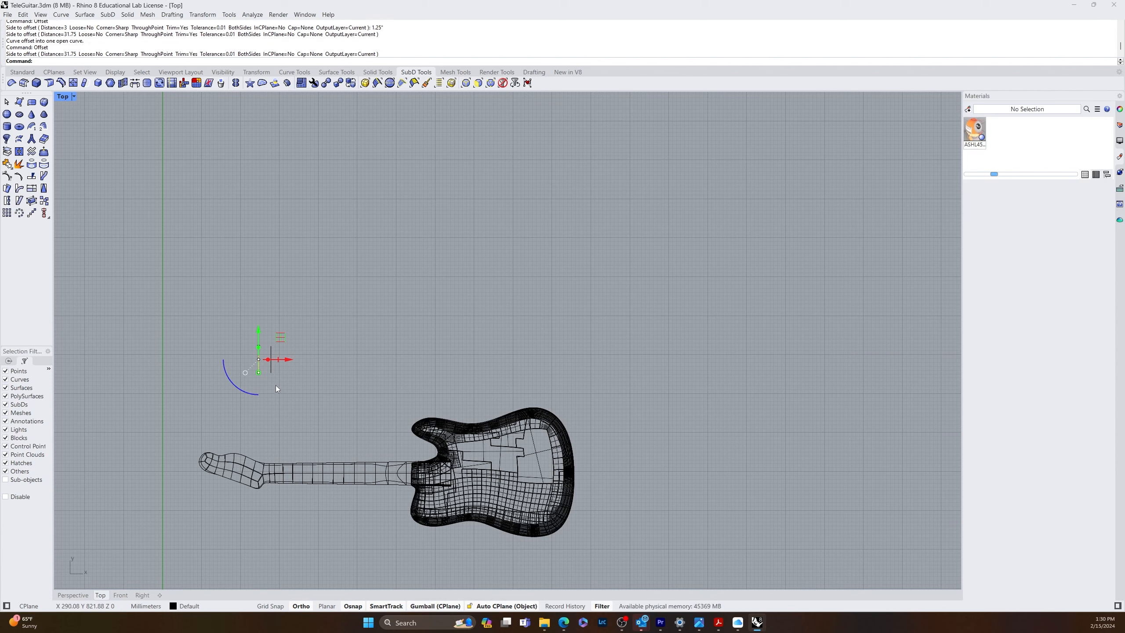
key(Escape)
right_click(275, 368)
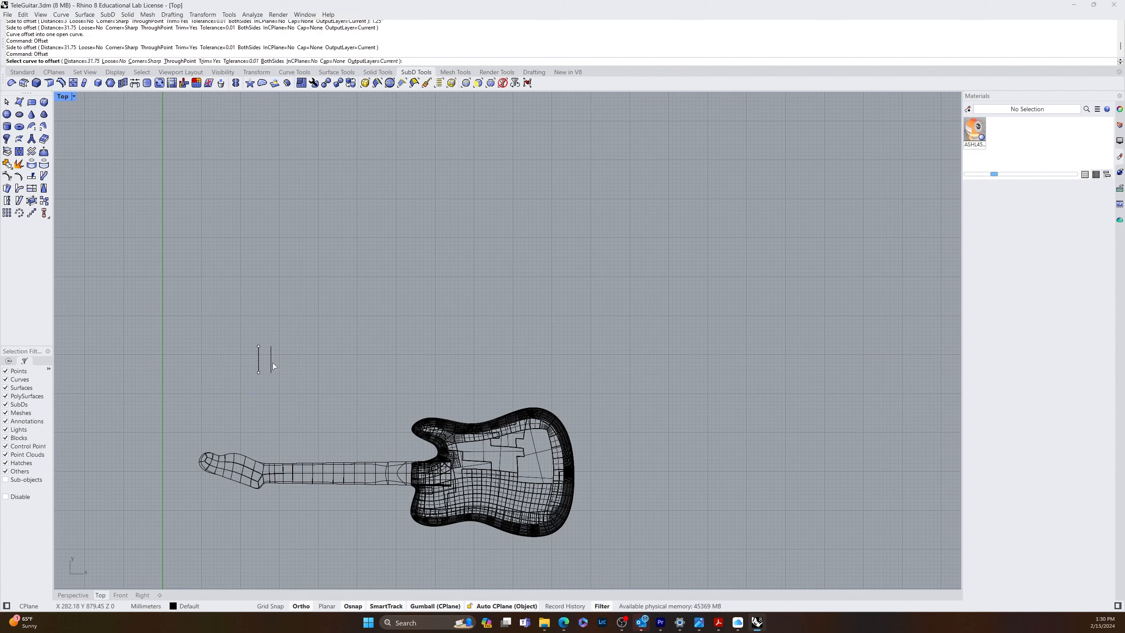
click(271, 367)
key(Escape)
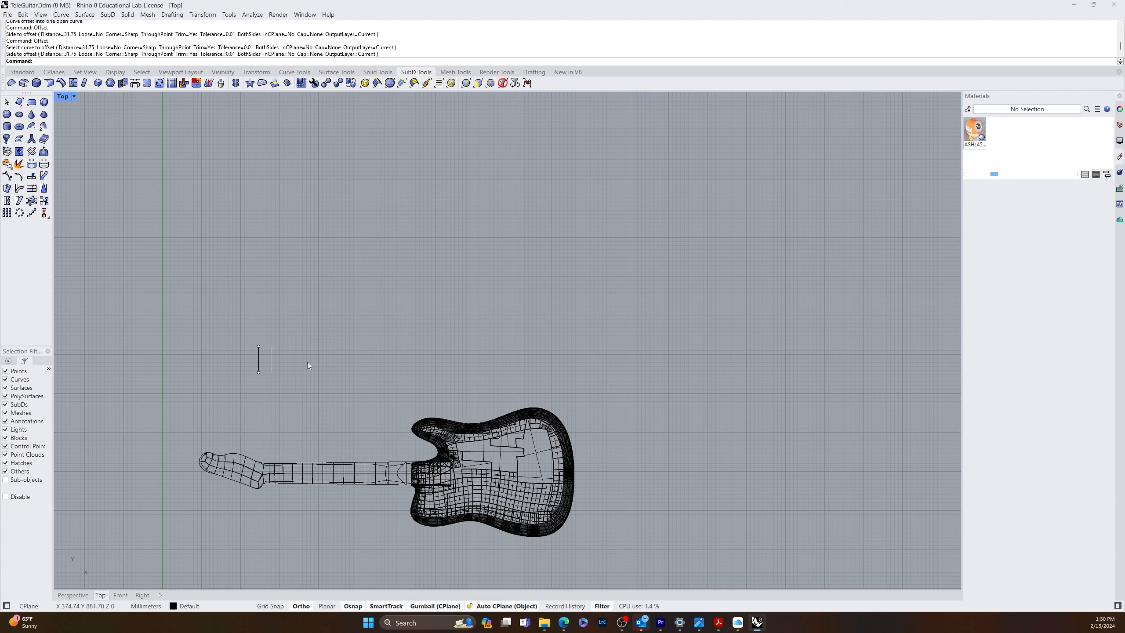
- Extend the row toward the body with two more 1.25" offsets, each taken from the newest line
right_click(274, 362)
click(271, 364)
click(299, 363)
right_click(292, 364)
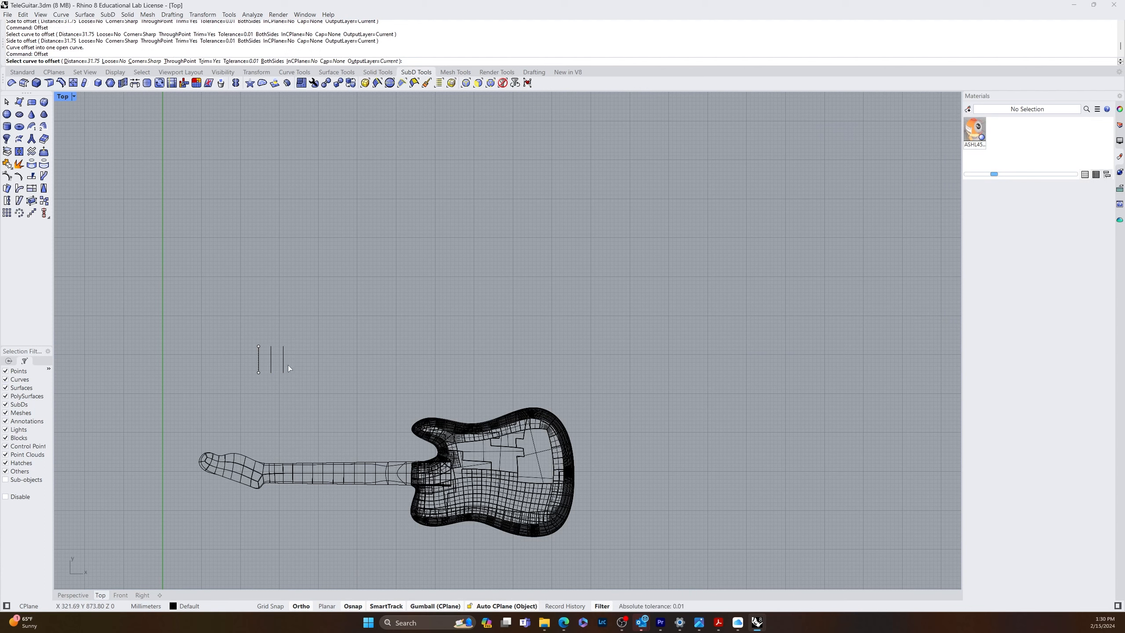
click(284, 362)
click(326, 368)
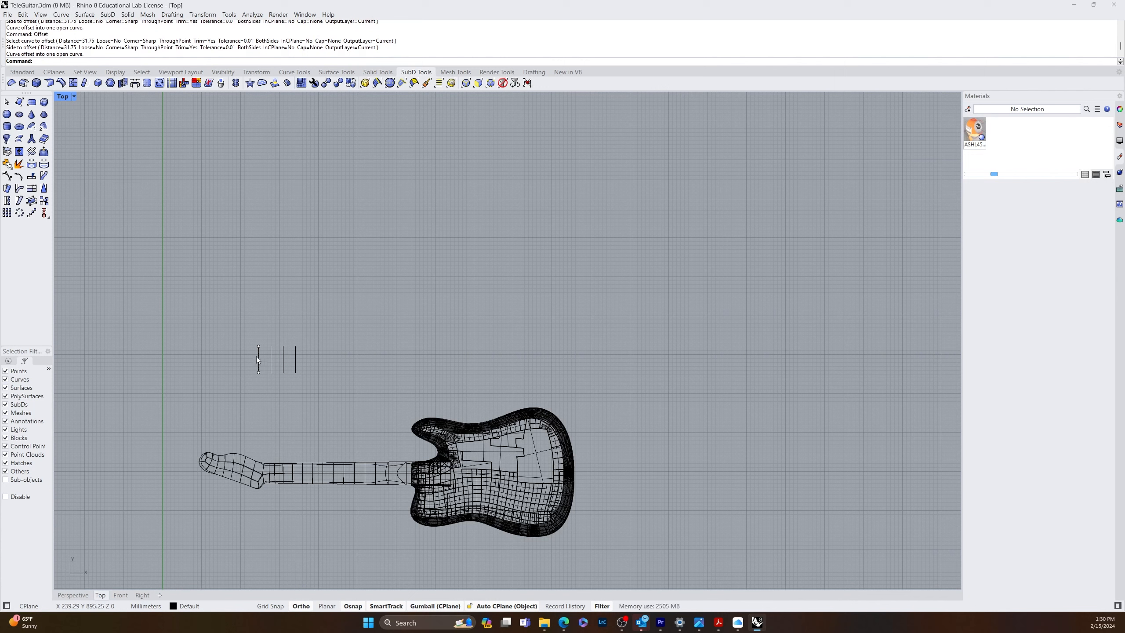
- Set the offset distance to 1" and offset the last line of the row toward the body side
right_click(292, 368)
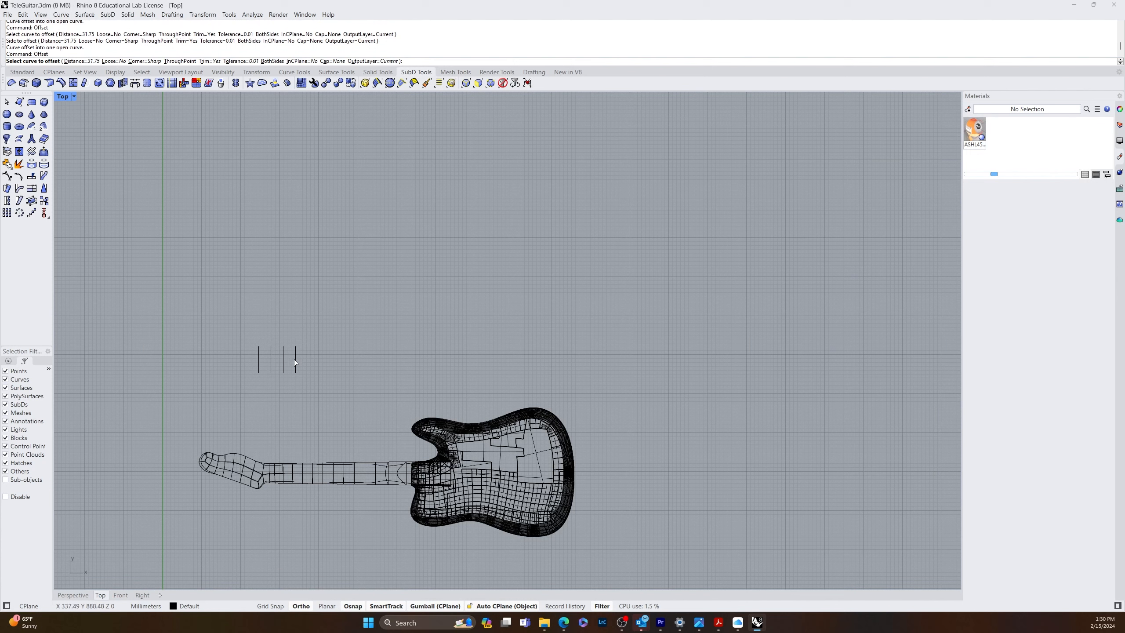
text(1")
key(Return)
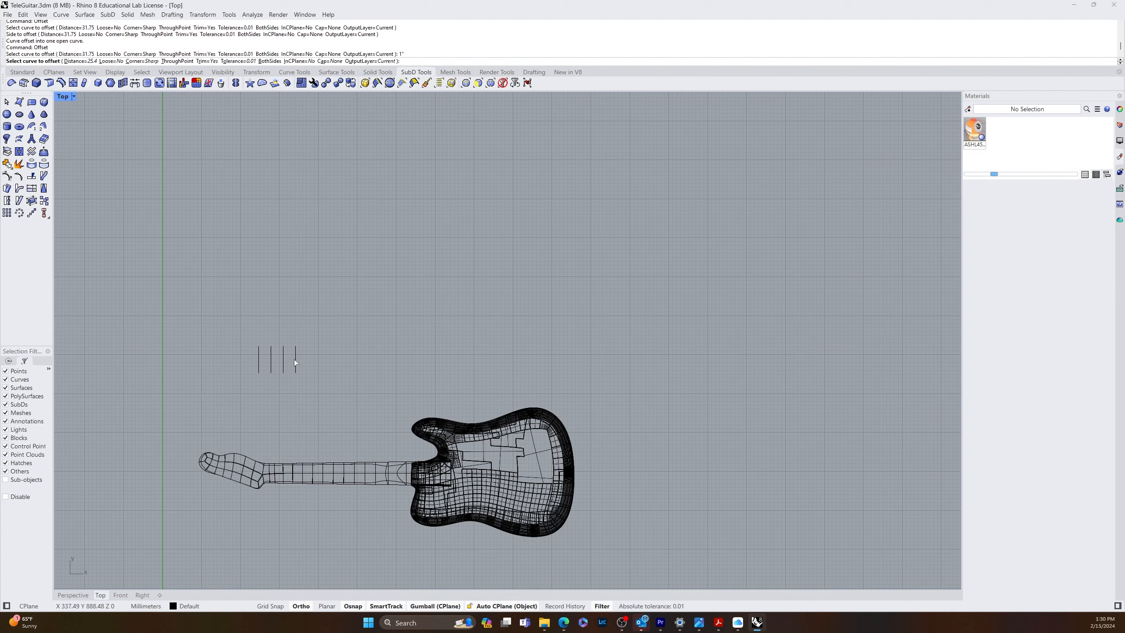
click(294, 361)
click(322, 361)
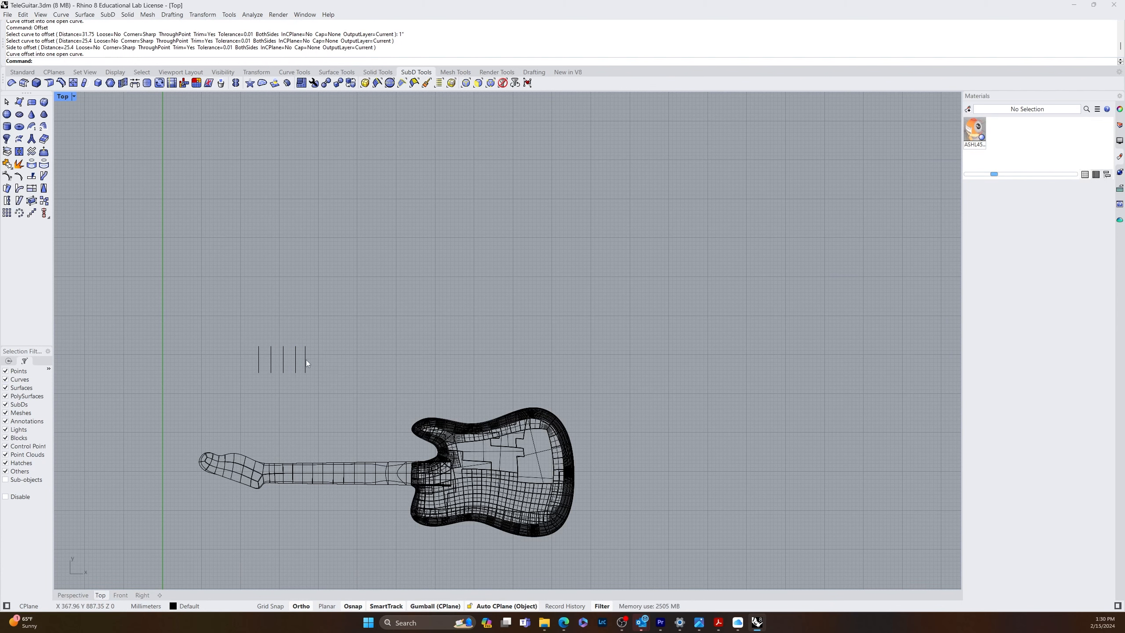
- Add two more lines to the row by offsetting the newest line 1" toward the body side each time
click(306, 360)
key(Return)
click(325, 361)
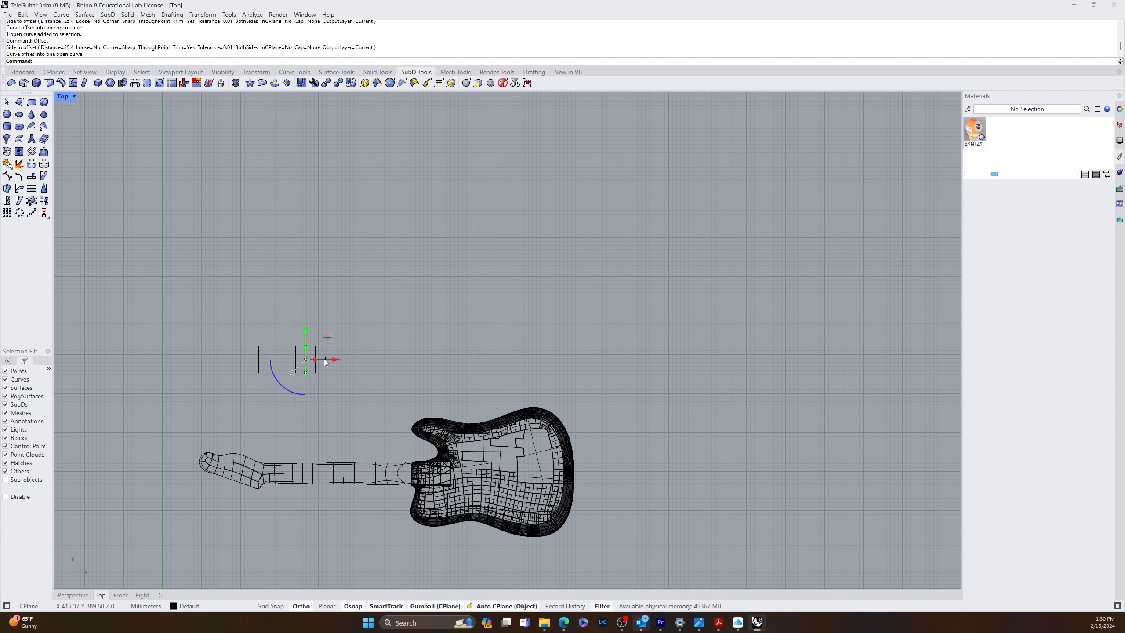
key(Escape)
click(316, 371)
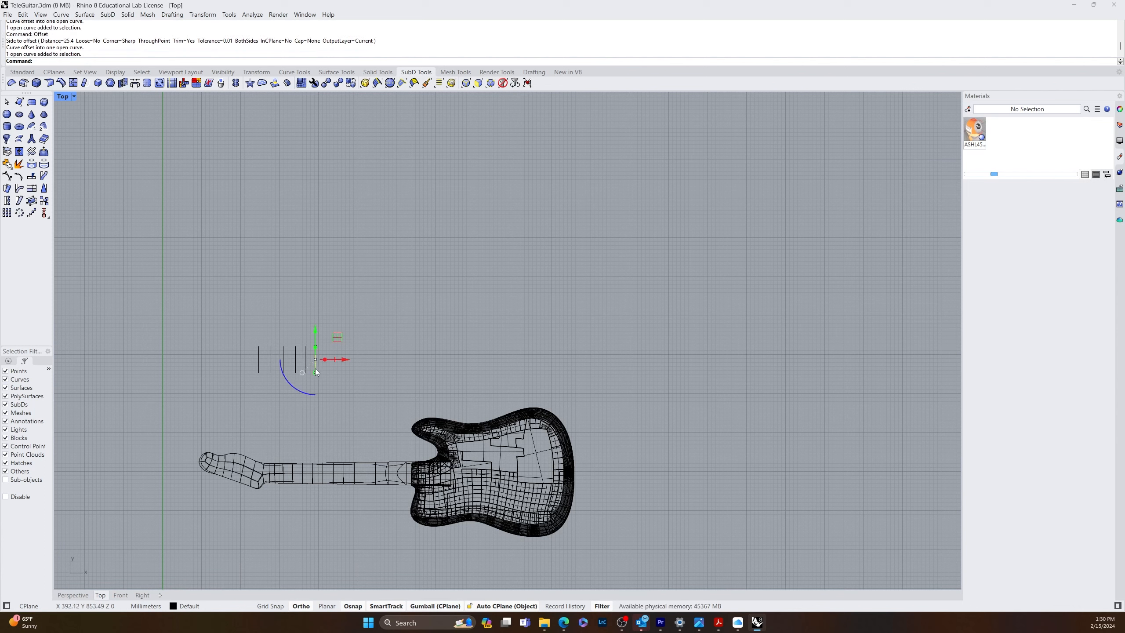
key(Return)
click(323, 360)
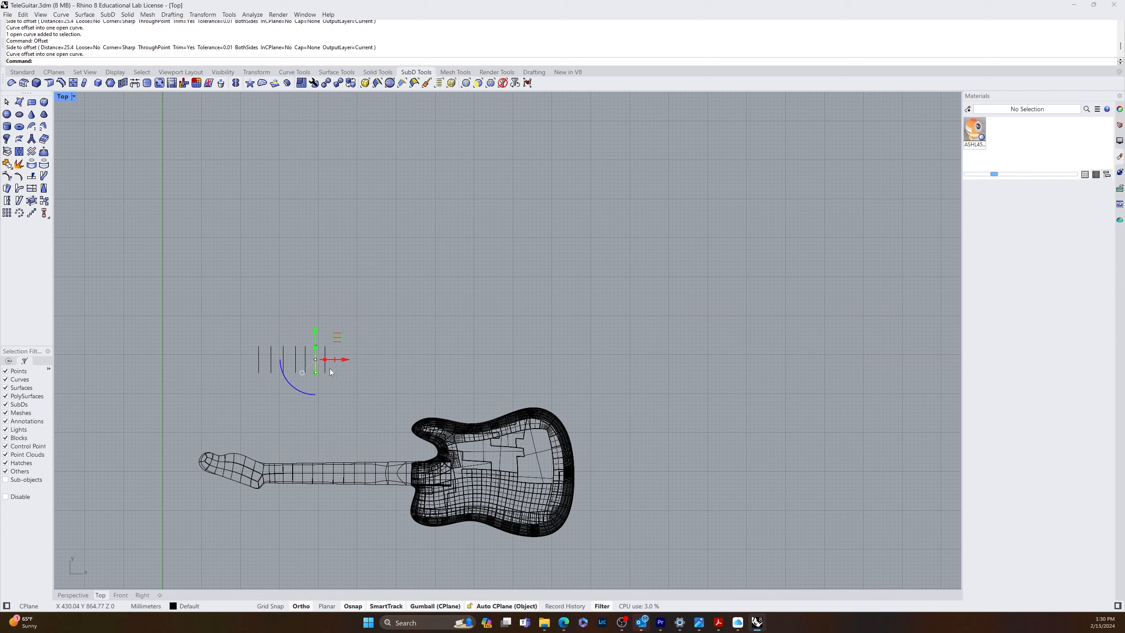
key(Escape)
- Continue the row with three further 1" offsets toward the body side, each starting from the last line
click(326, 371)
key(Return)
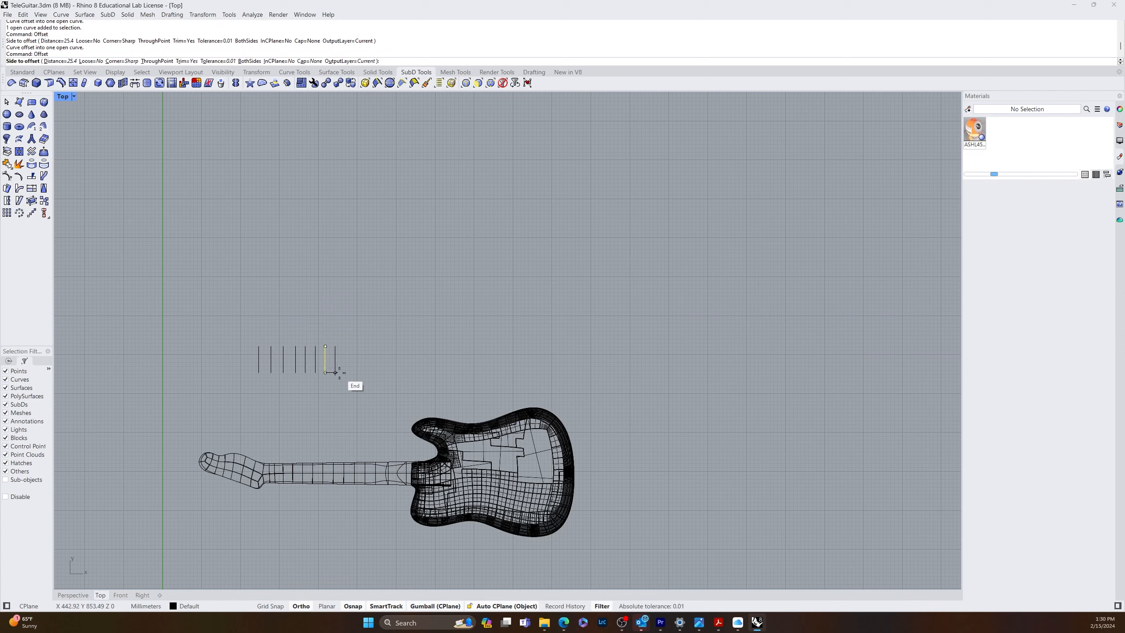
key(Return)
key(Return)
key(Escape)
key(Escape)
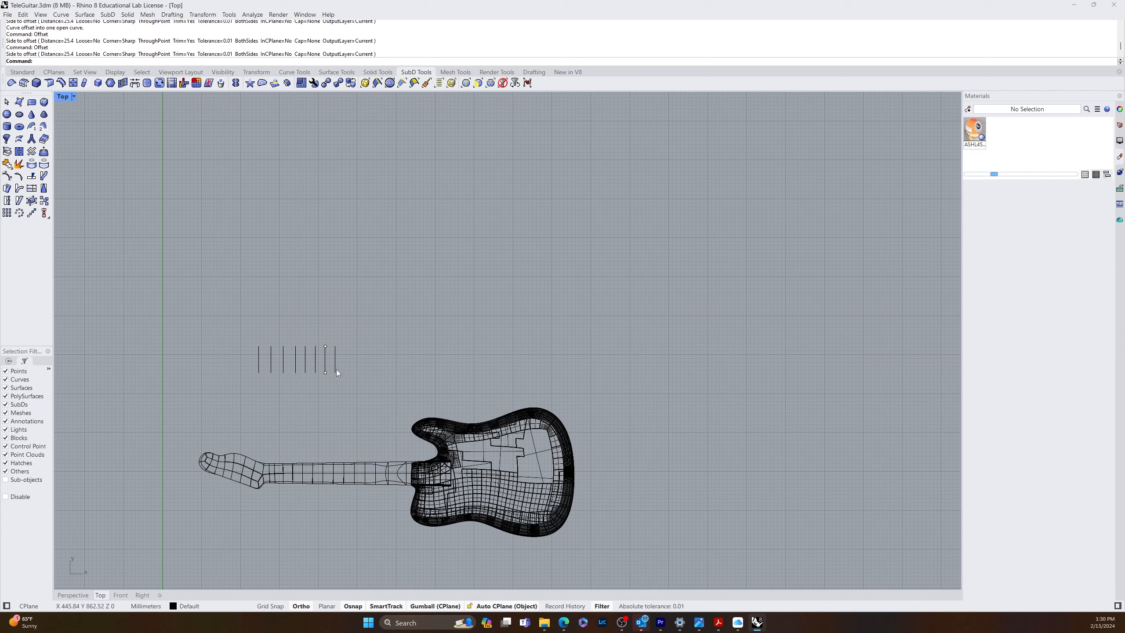
click(335, 369)
key(Return)
click(349, 369)
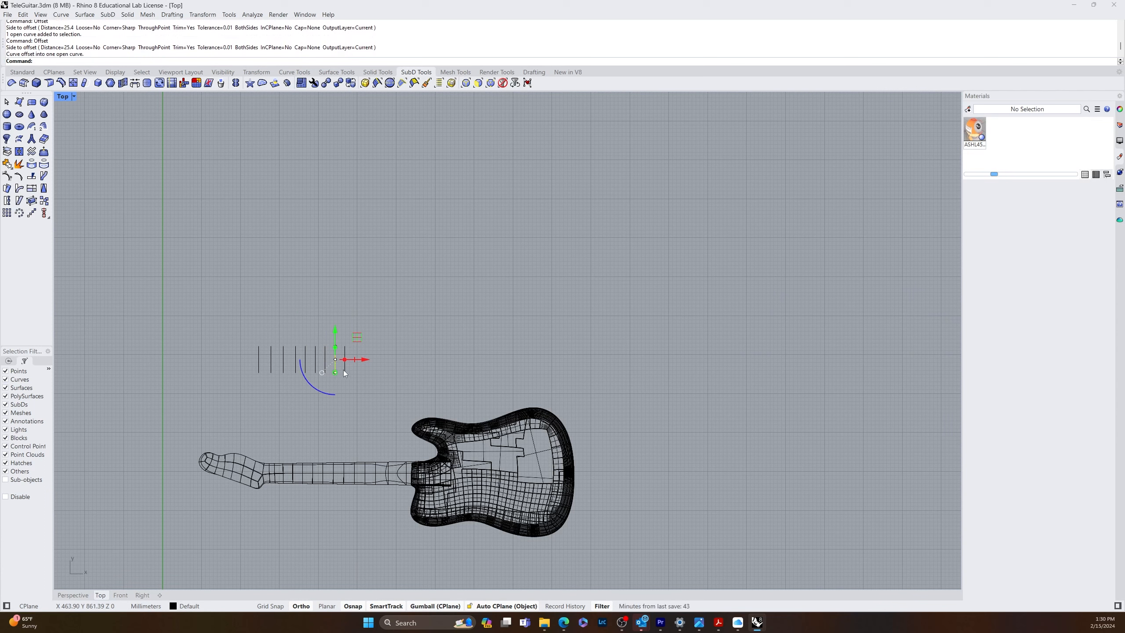
click(345, 372)
key(Return)
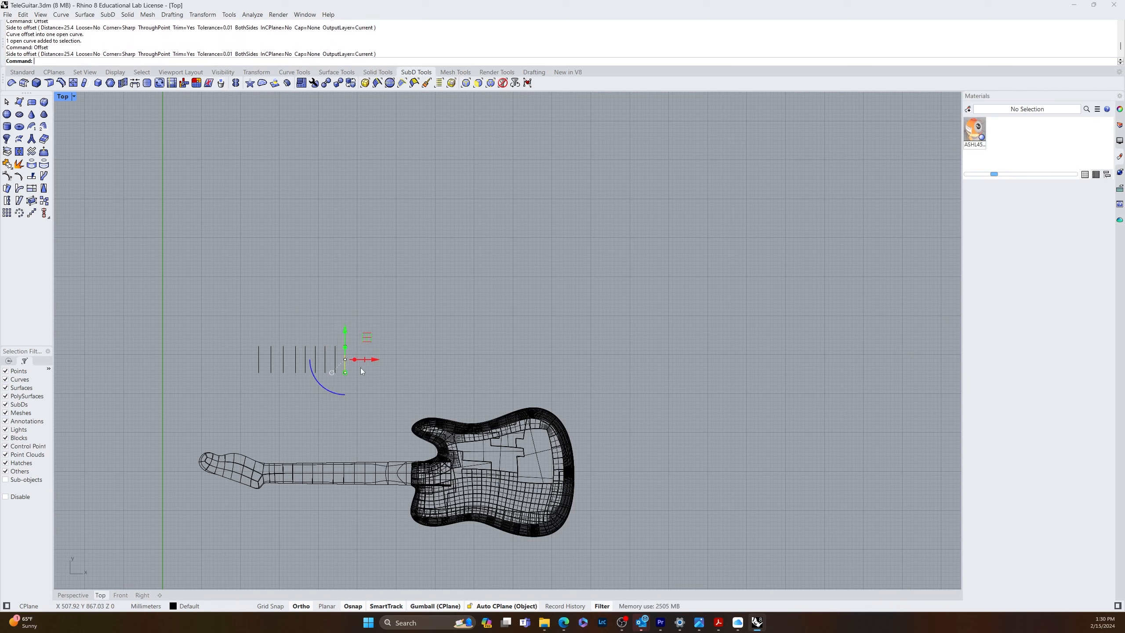
click(359, 373)
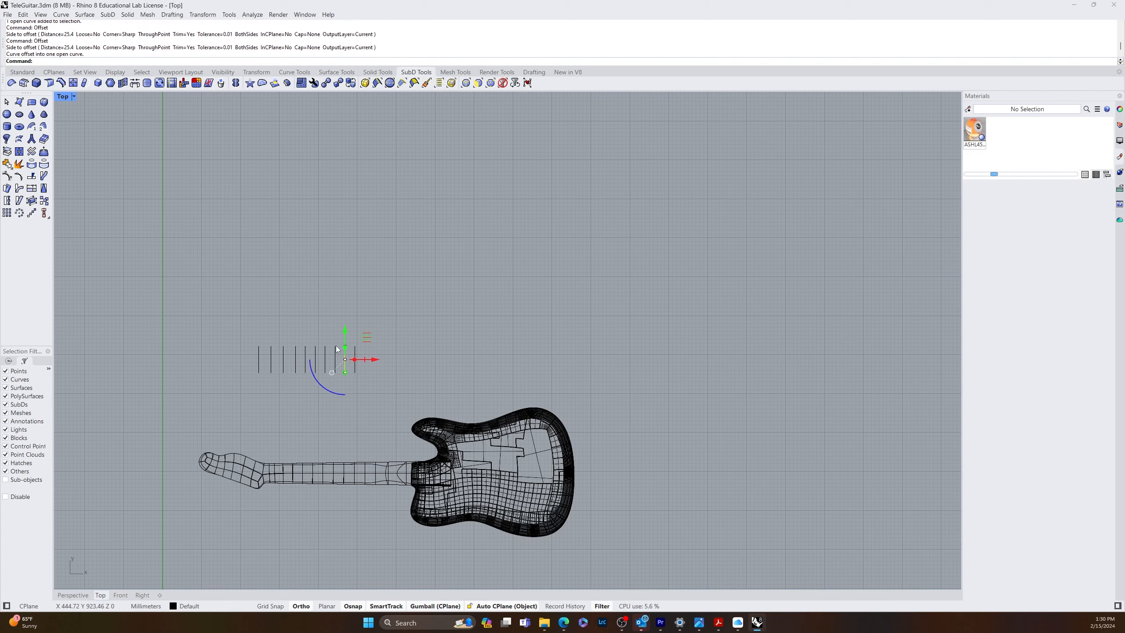
- Set the offset distance to 5/8" and offset the last line of the row toward the body side
click(373, 382)
key(Return)
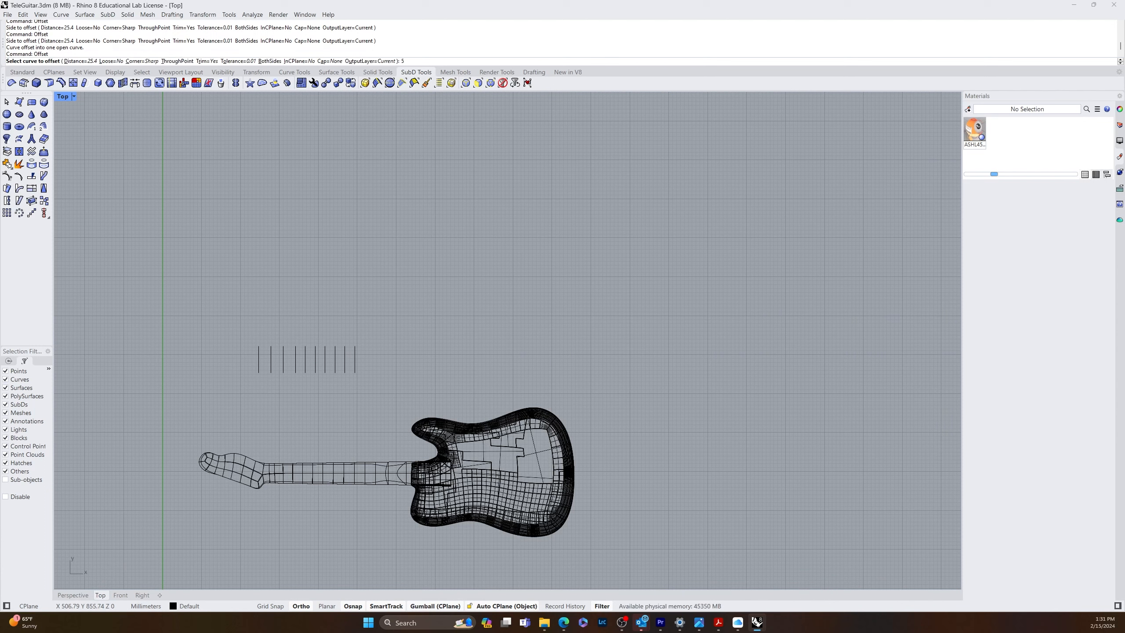
text(5/8)
key(Return)
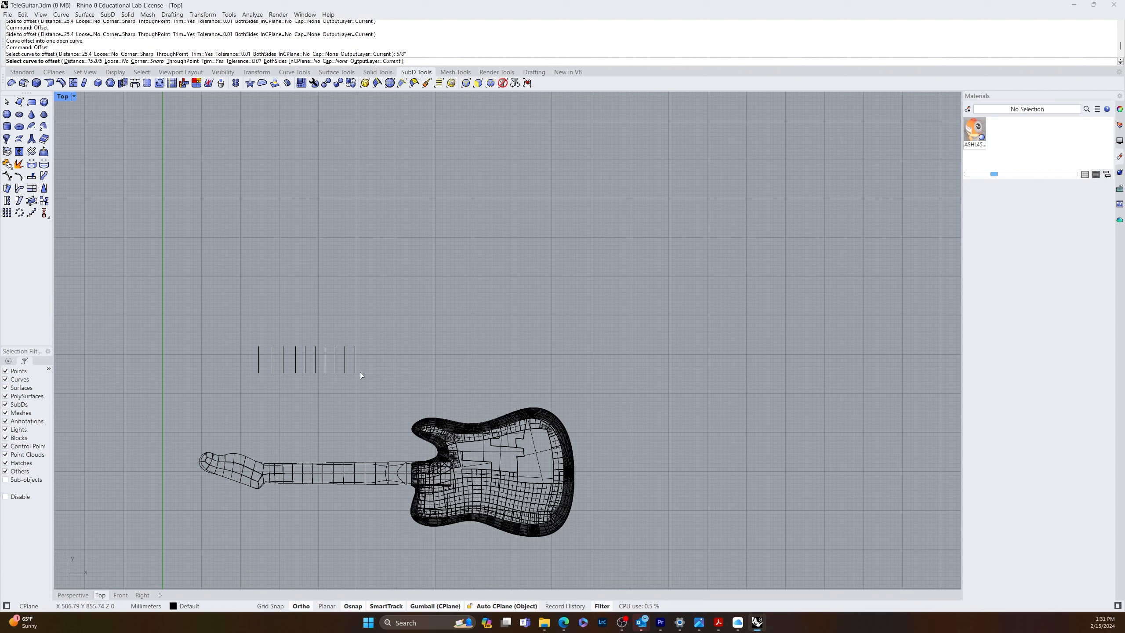
click(358, 367)
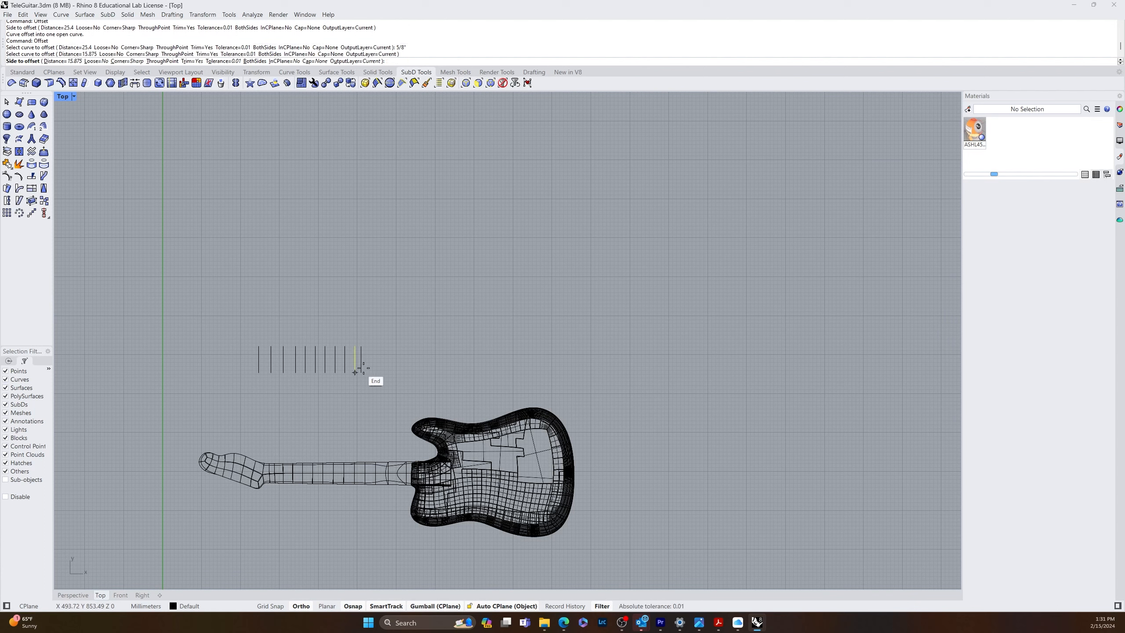
click(369, 374)
- Add three more lines to the row with 5/8" offsets toward the body side, each from the newest line
click(361, 371)
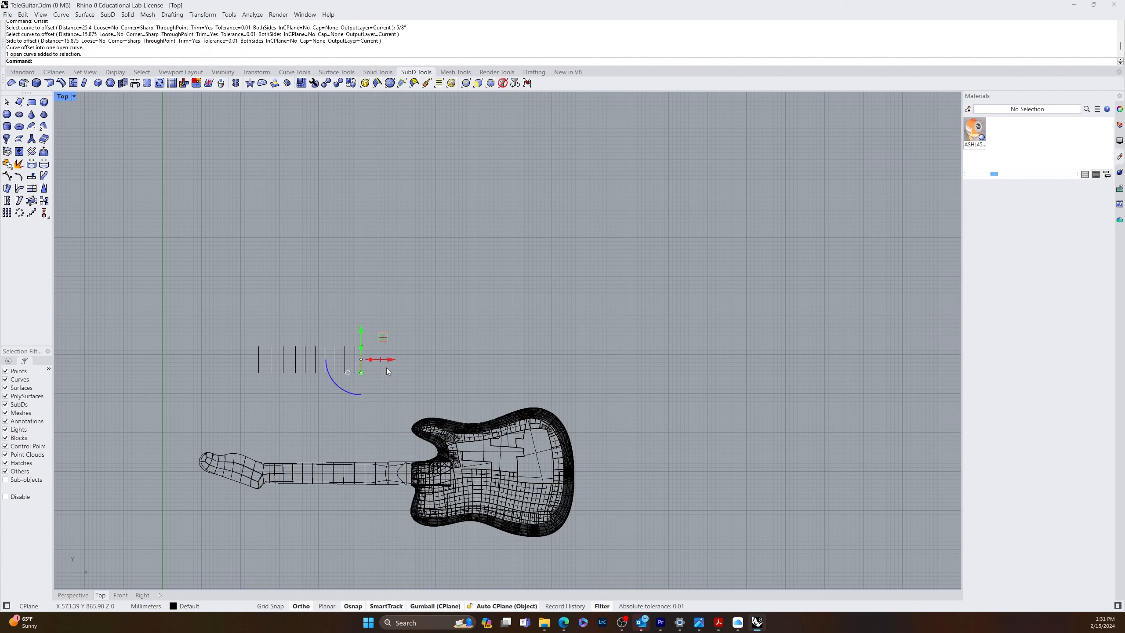
key(Return)
click(394, 373)
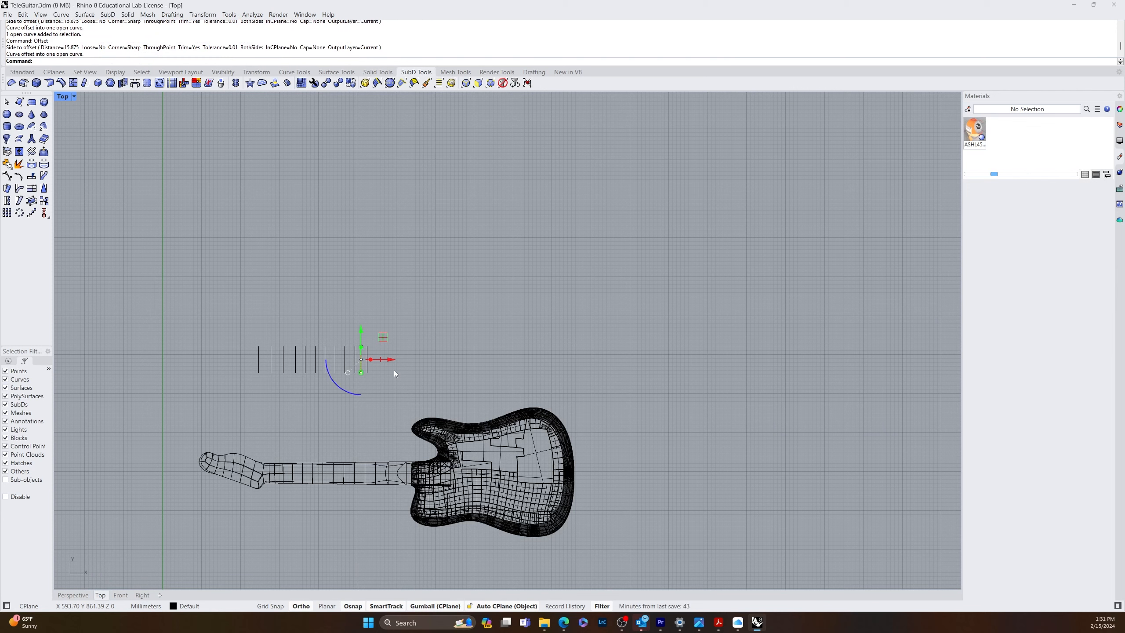
click(368, 372)
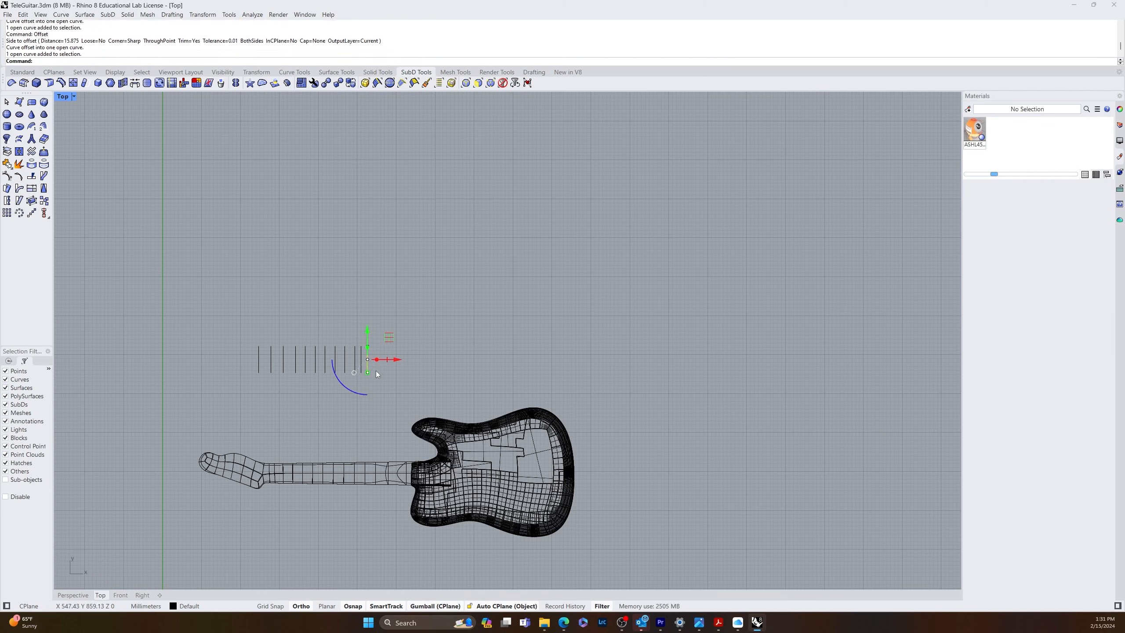
key(Return)
click(384, 374)
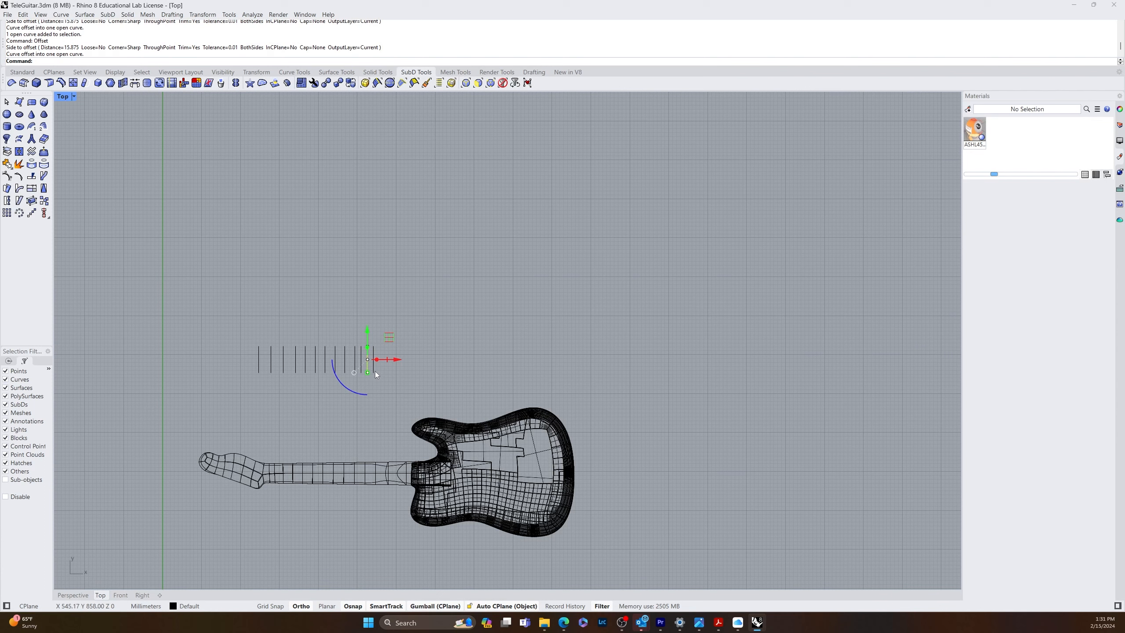
key(Return)
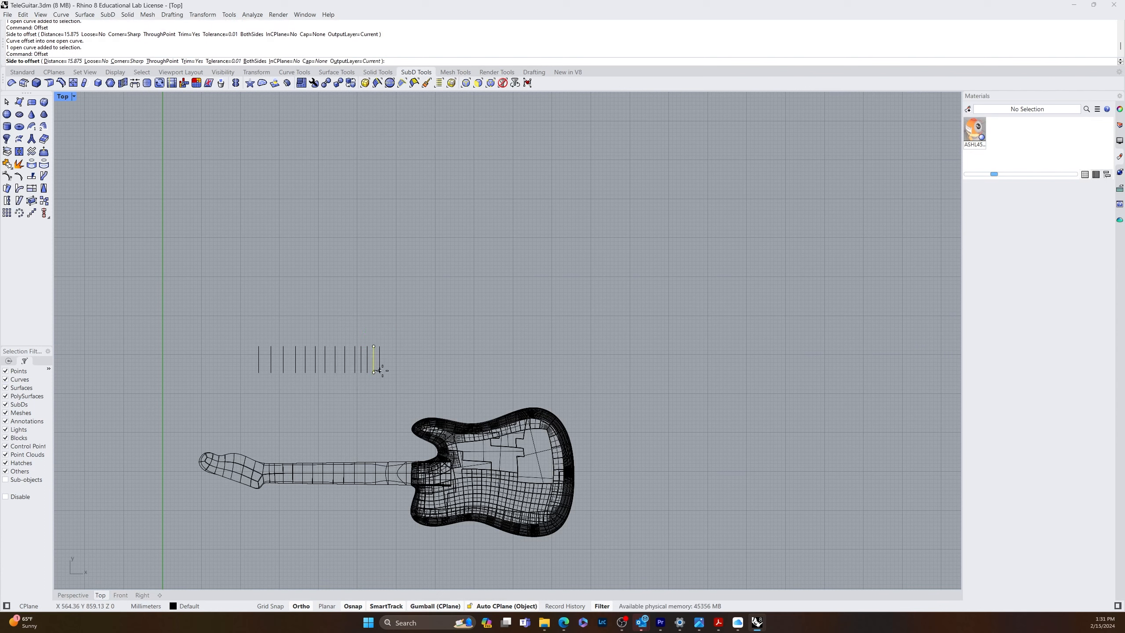
click(382, 372)
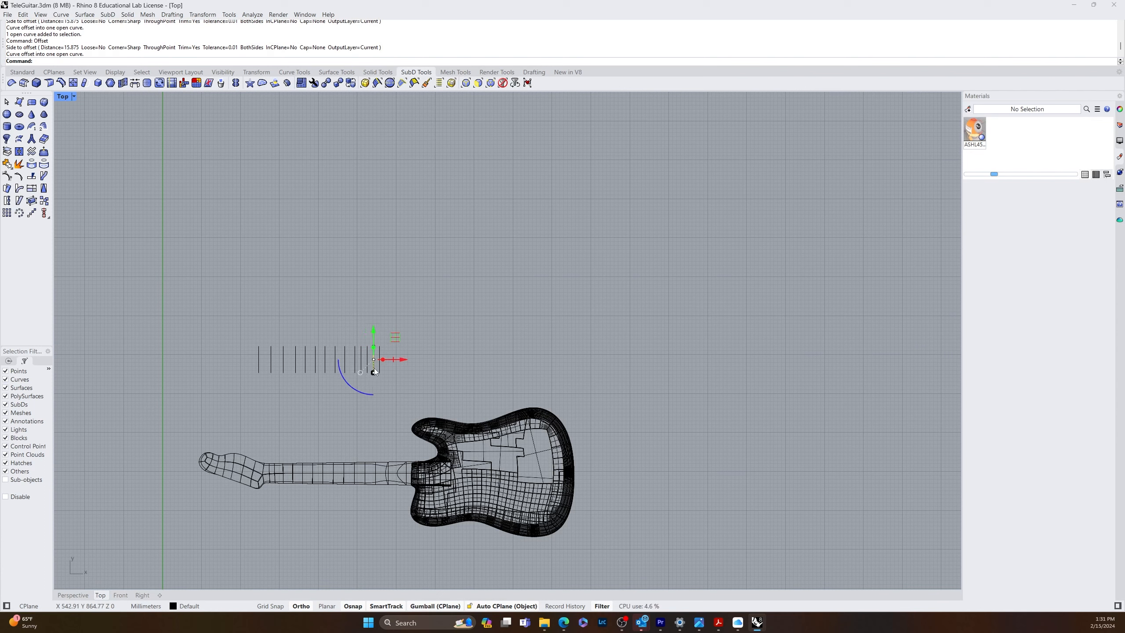
- Set the offset distance to 1/2" and offset the last line of the row toward the body side
click(382, 394)
text(Offset)
key(Return)
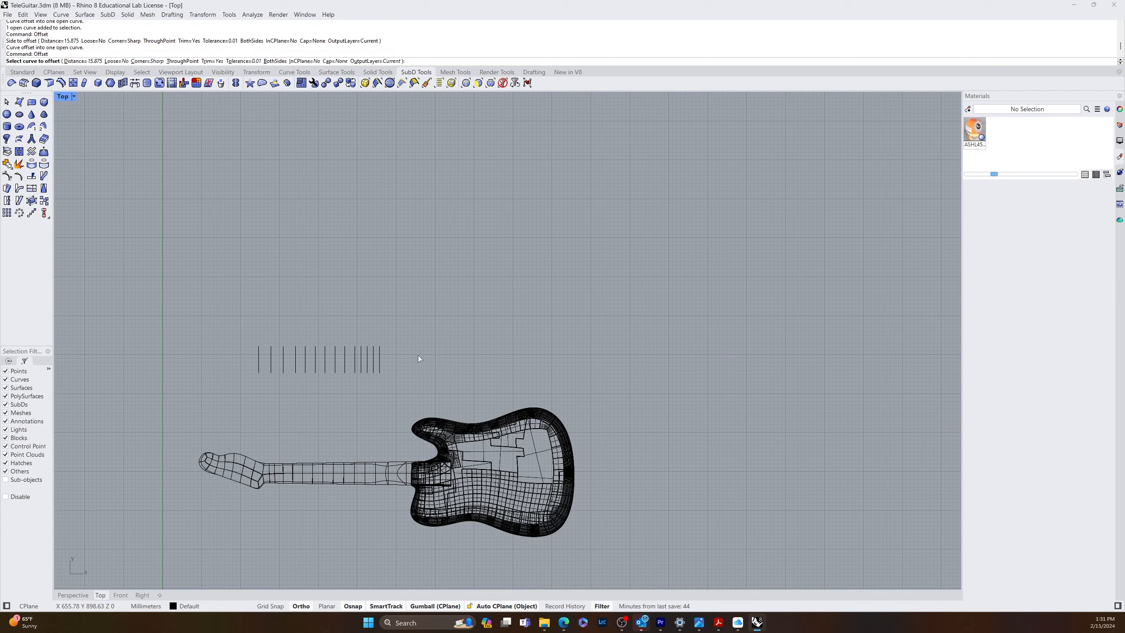
text(1/2")
key(Return)
click(382, 367)
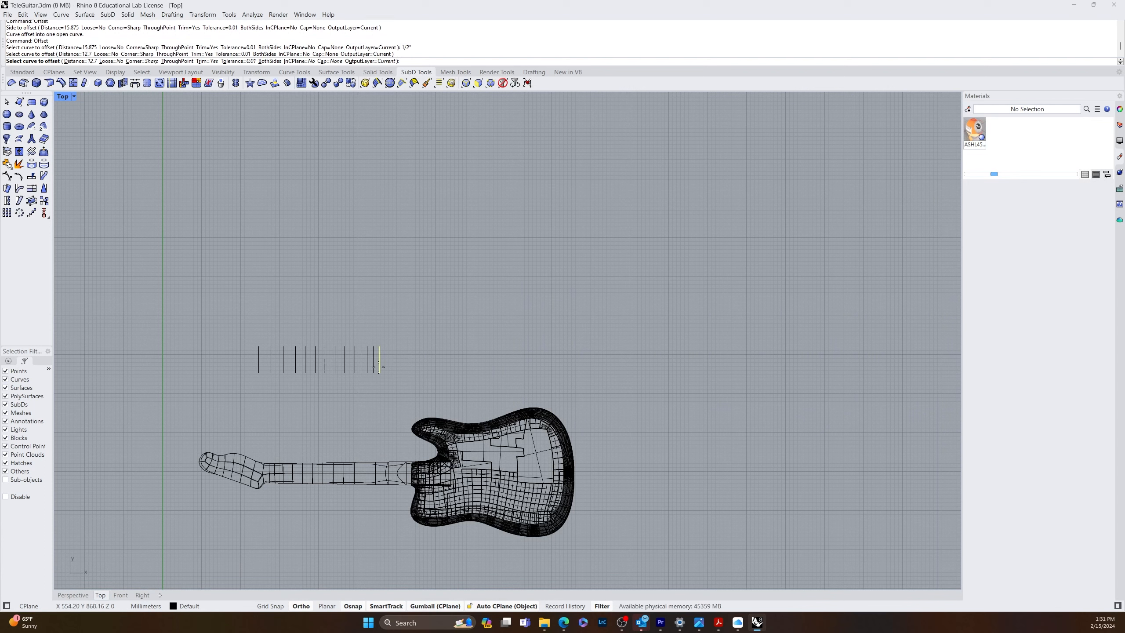
click(388, 371)
- Add three more lines to the row with 1/2" offsets toward the body side, each from the newest line
click(384, 370)
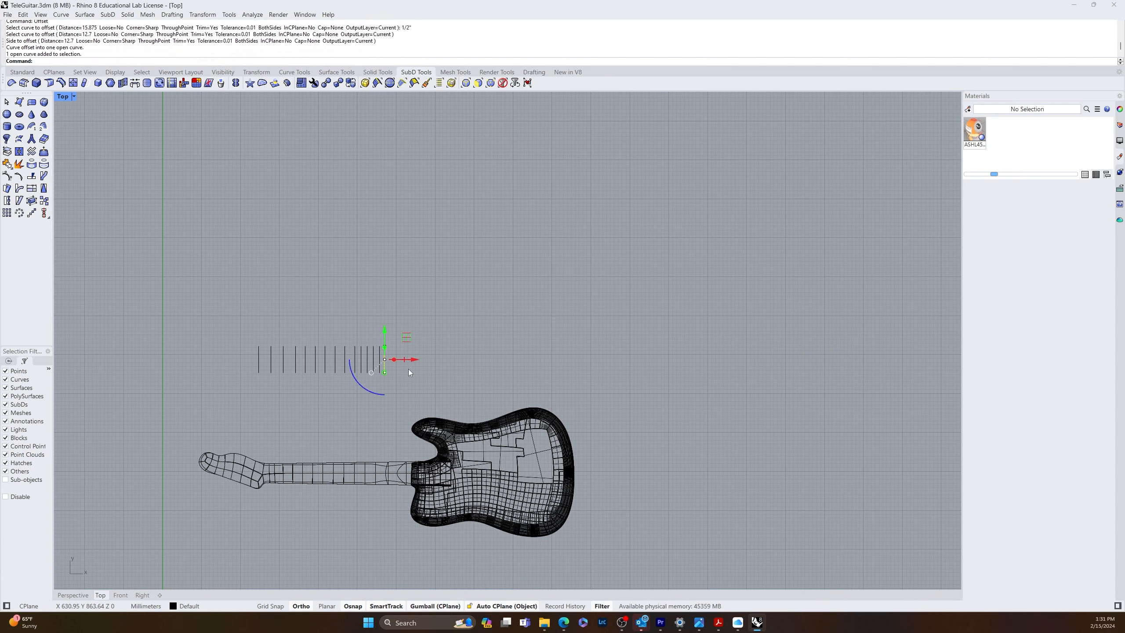
key(Return)
click(400, 371)
key(Return)
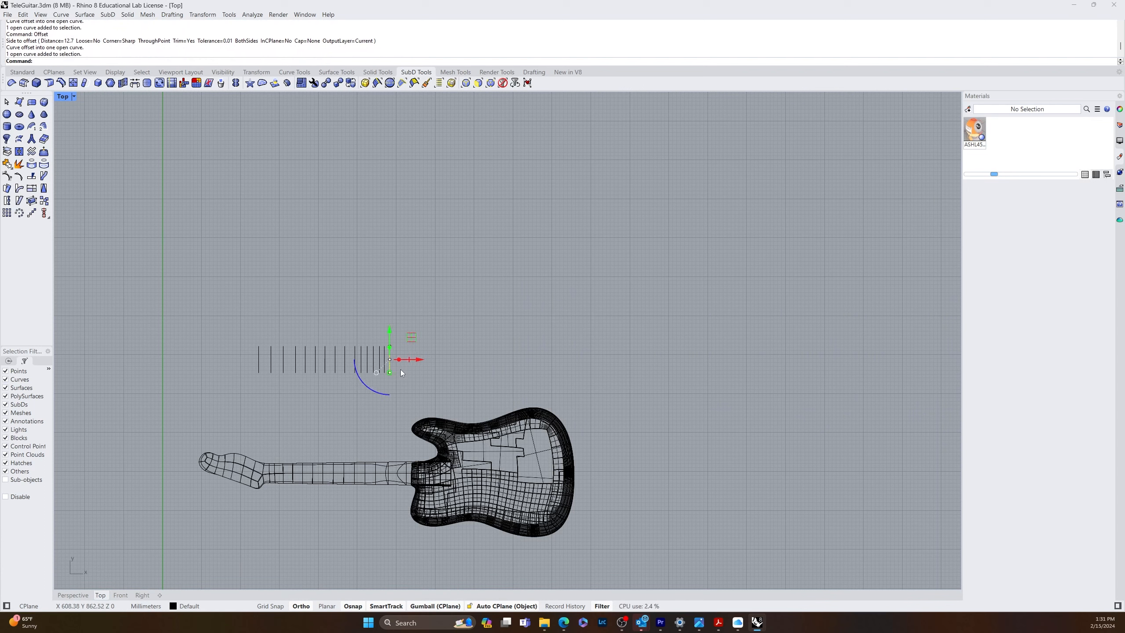
click(395, 375)
key(Return)
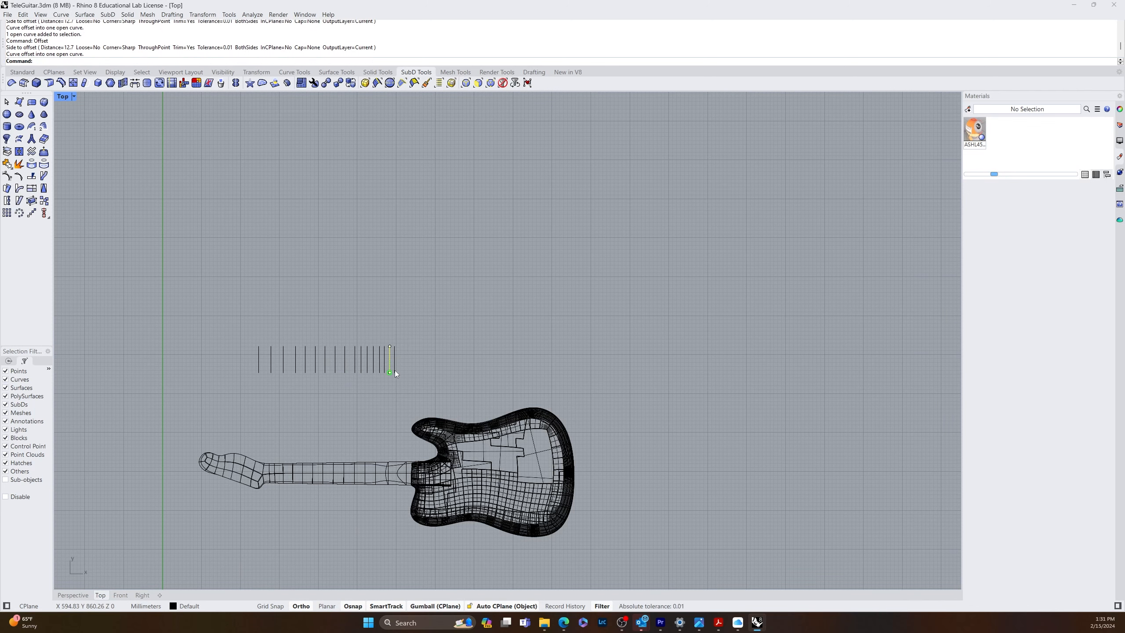
click(404, 373)
key(Escape)
- Set the offset distance to 3/8" and offset the row's last line toward the body side
scroll(397, 366, up, 3)
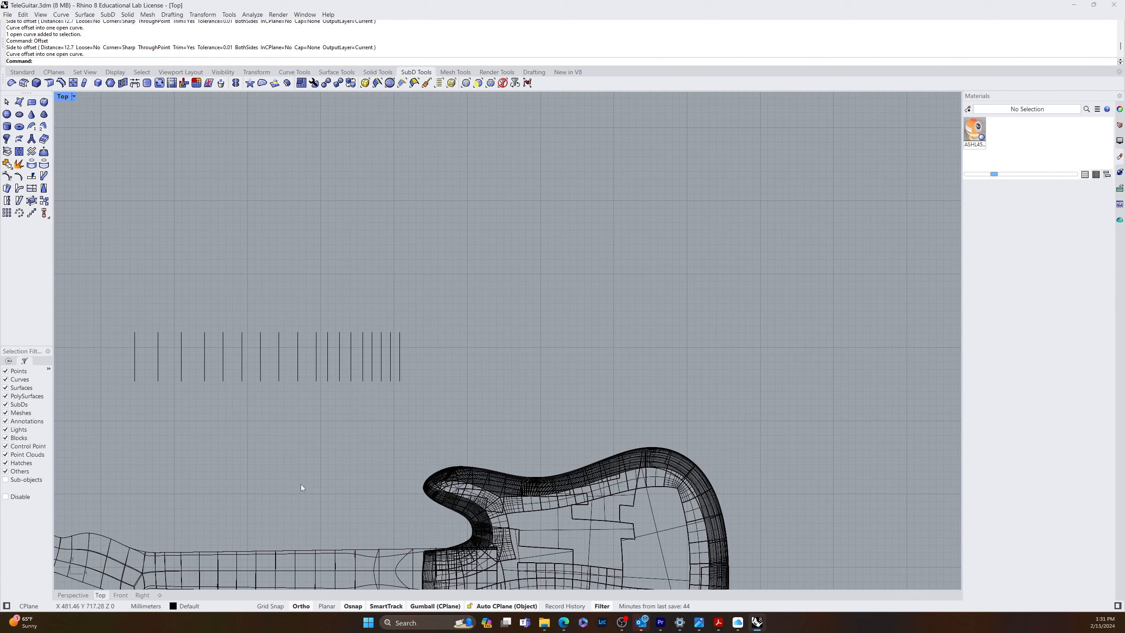
key(Return)
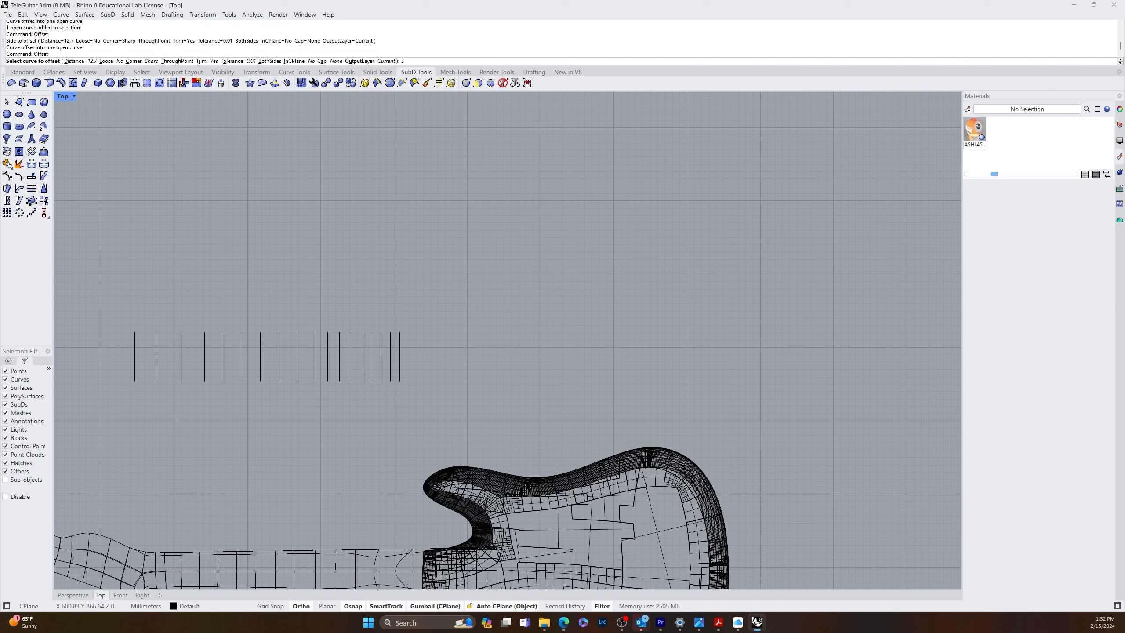
key(Return)
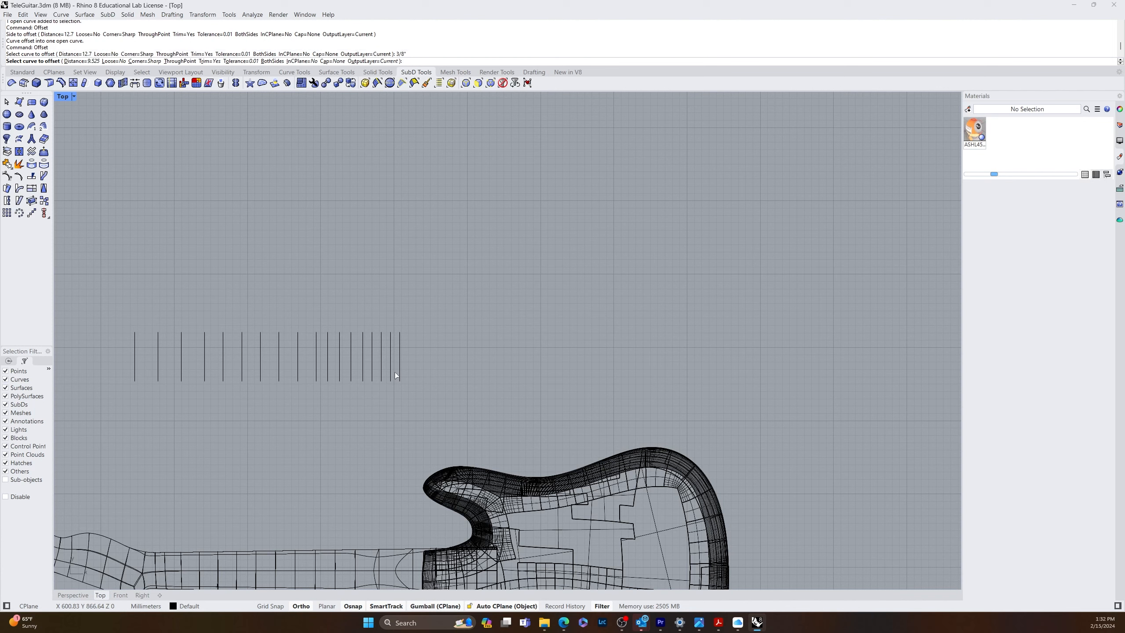
click(399, 366)
click(423, 366)
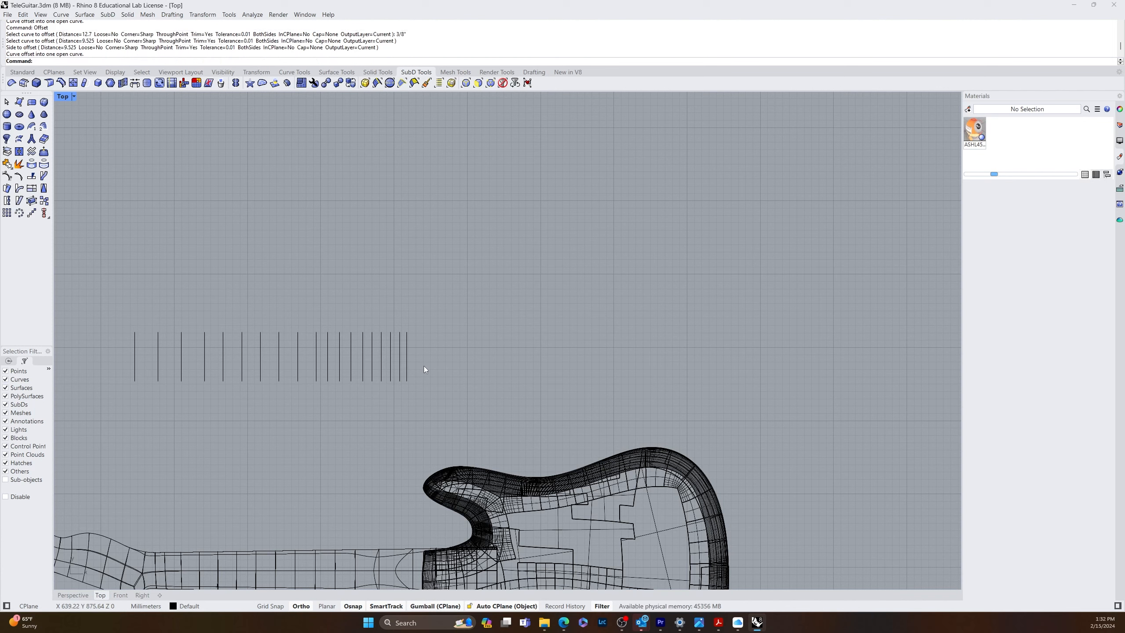
- Extend the row with three further 3/8" offsets toward the body side, each starting from the last line
key(Return)
click(406, 369)
click(418, 370)
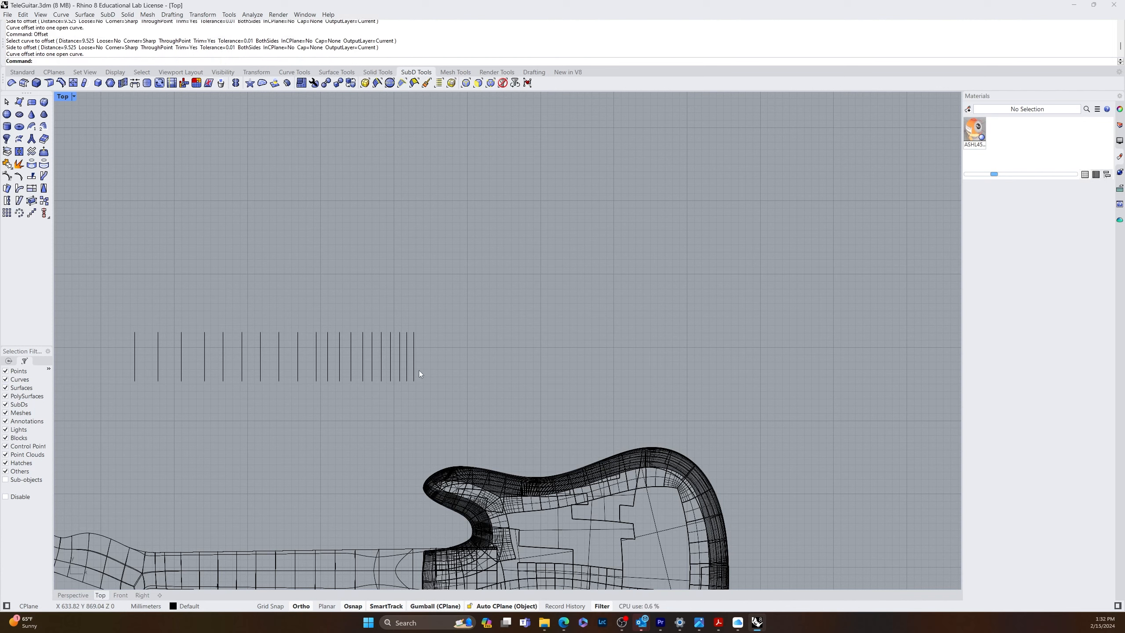
key(Return)
click(414, 370)
click(443, 374)
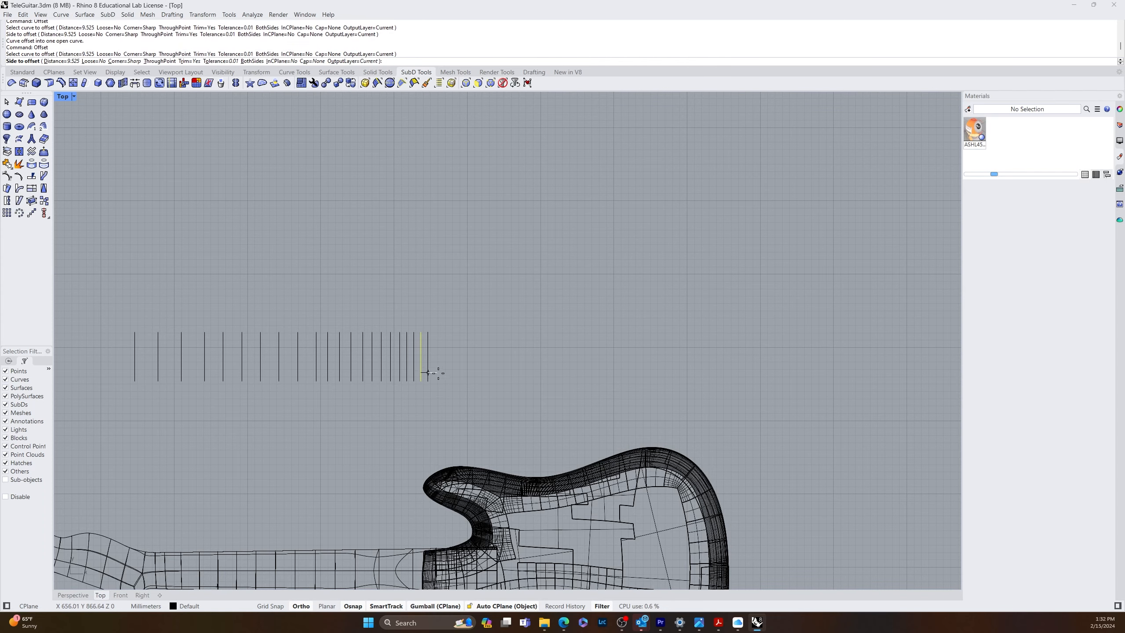
- Move the whole row of lines onto the guitar neck so they span its width, and show the model in perspective
drag(507, 320, 149, 388)
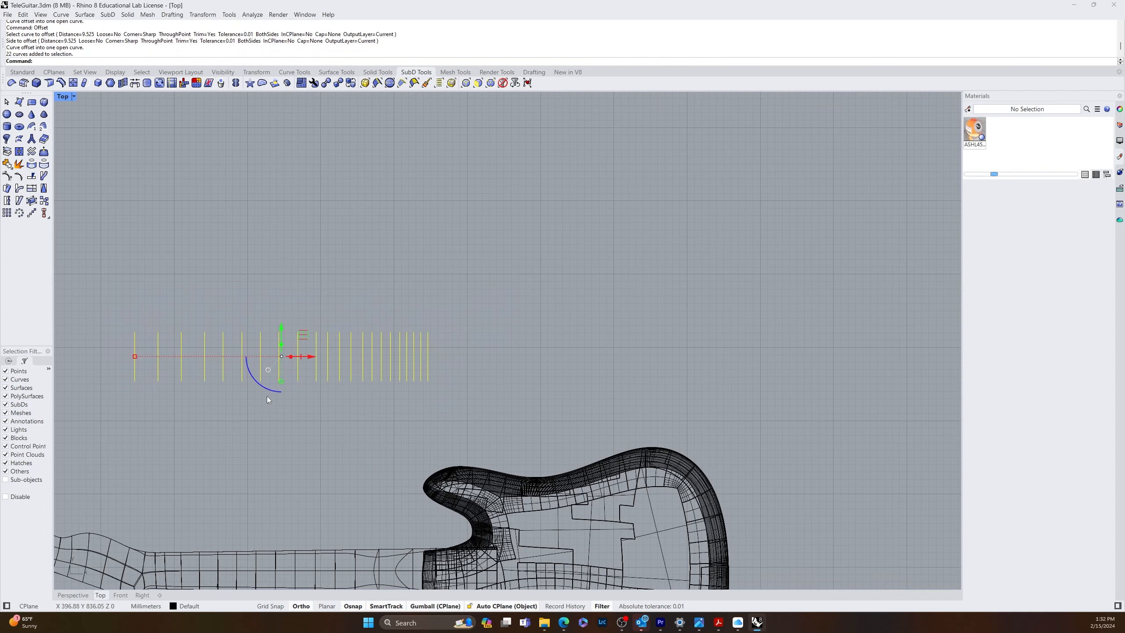
scroll(267, 396, down, 5)
scroll(383, 379, up, 5)
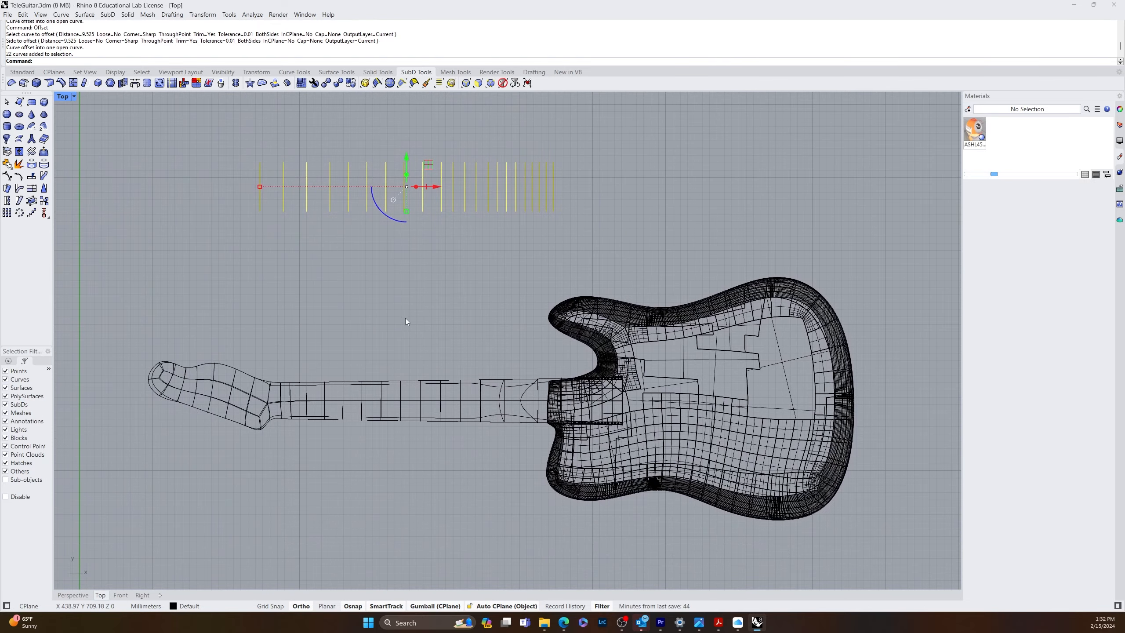
drag(404, 168, 480, 407)
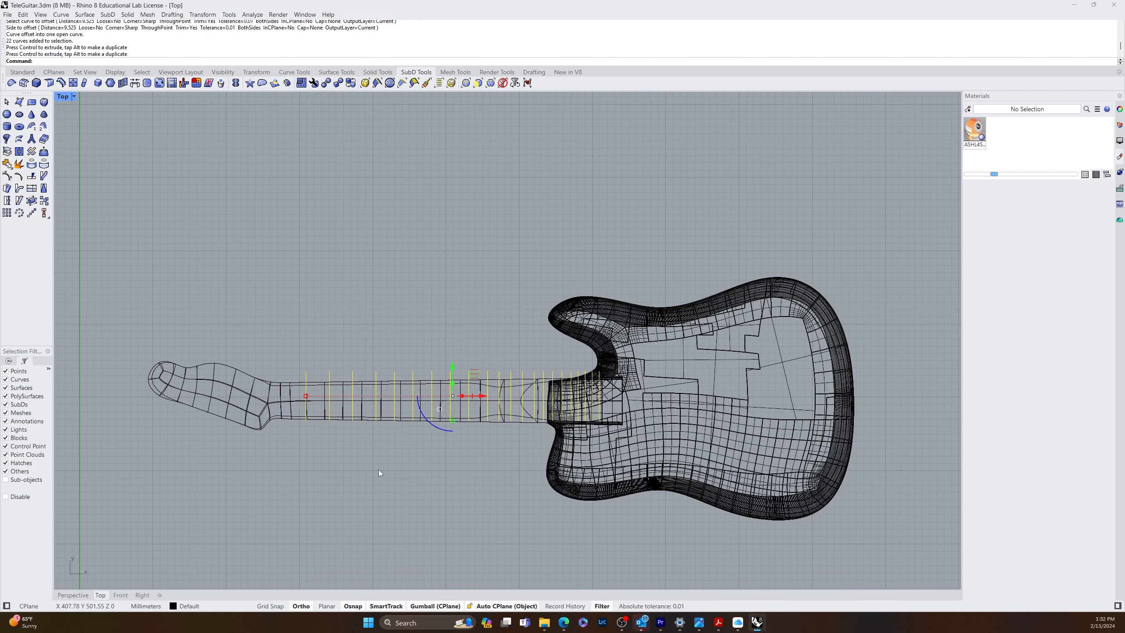
scroll(378, 470, up, 4)
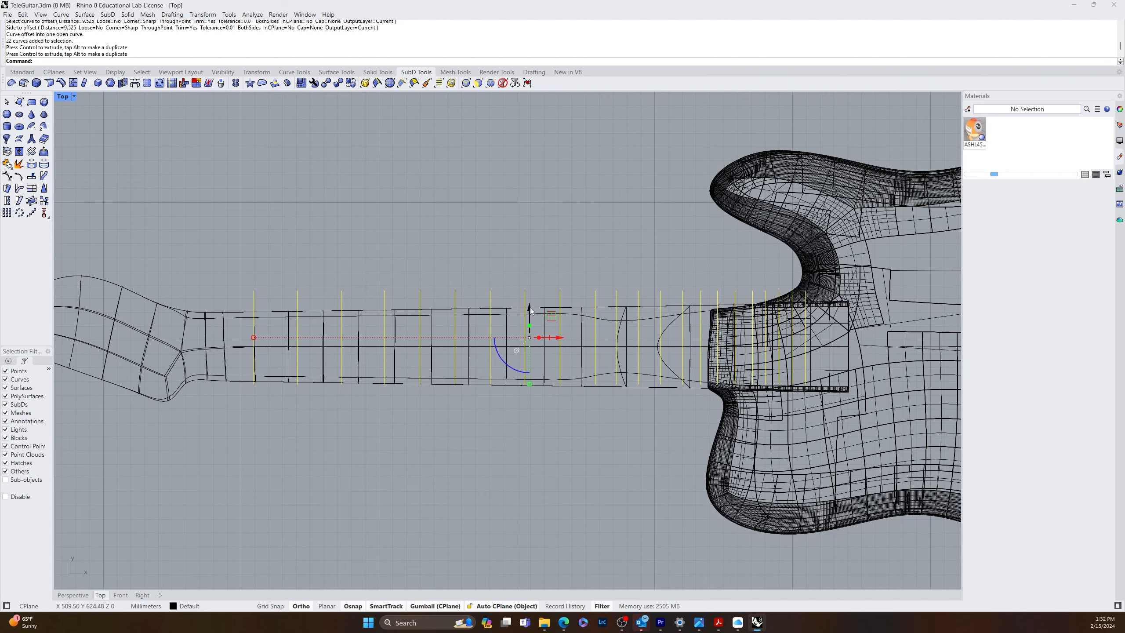
drag(531, 310, 531, 316)
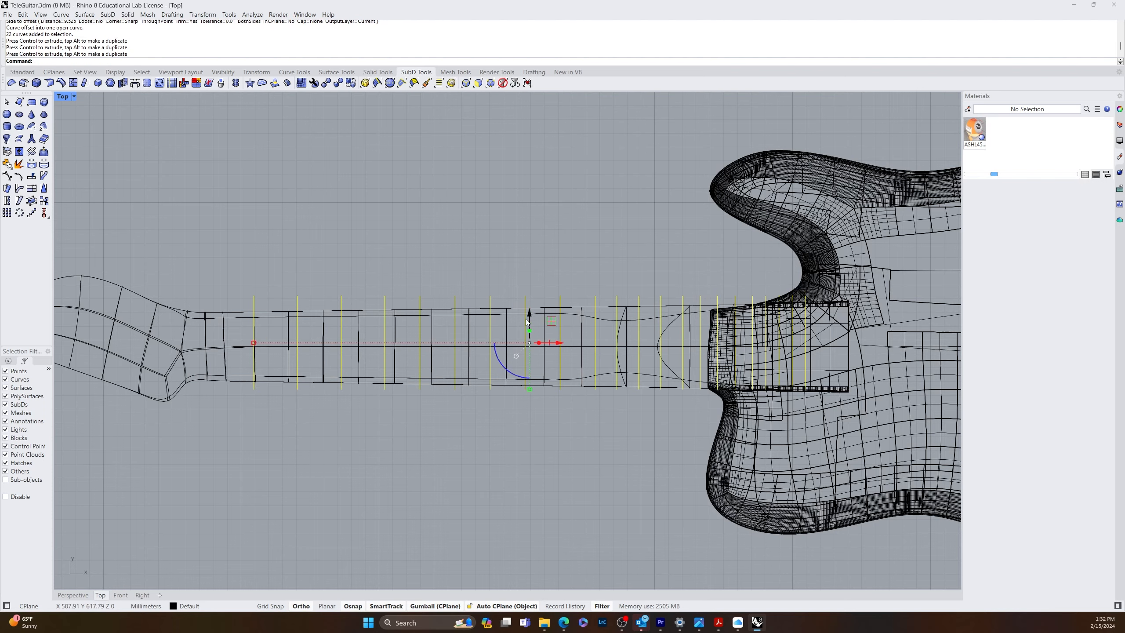
click(83, 597)
mouse_move(275, 510)
right_down()
mouse_move(261, 513)
mouse_move(333, 442)
right_up()
scroll(461, 519, up, 10)
mouse_move(505, 528)
right_down()
mouse_move(525, 531)
mouse_move(509, 490)
mouse_move(489, 505)
right_up()
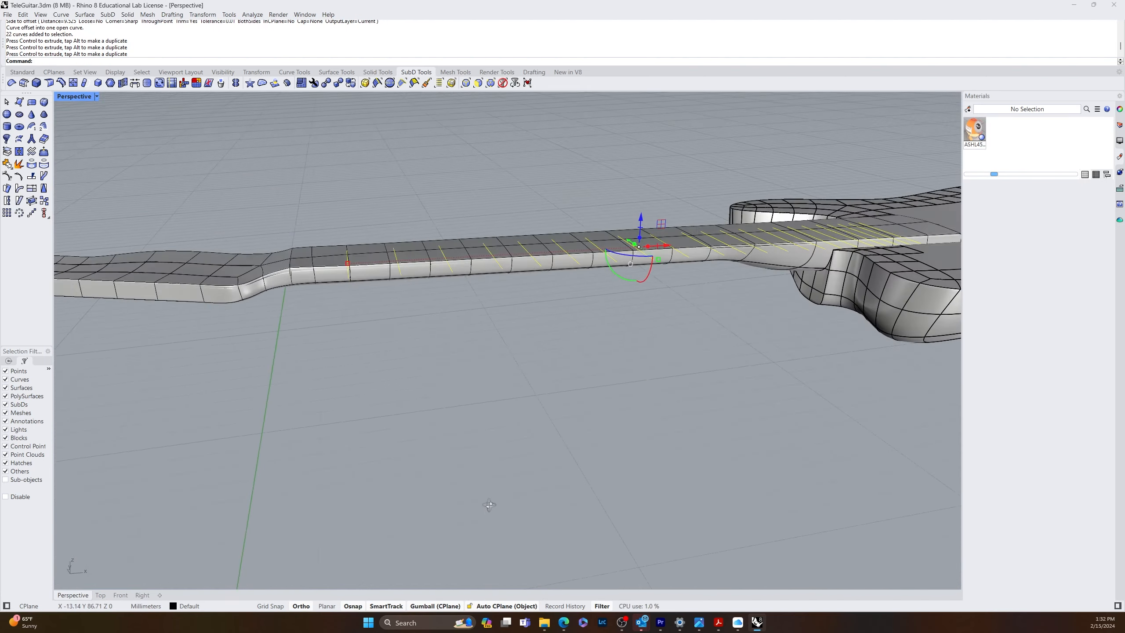
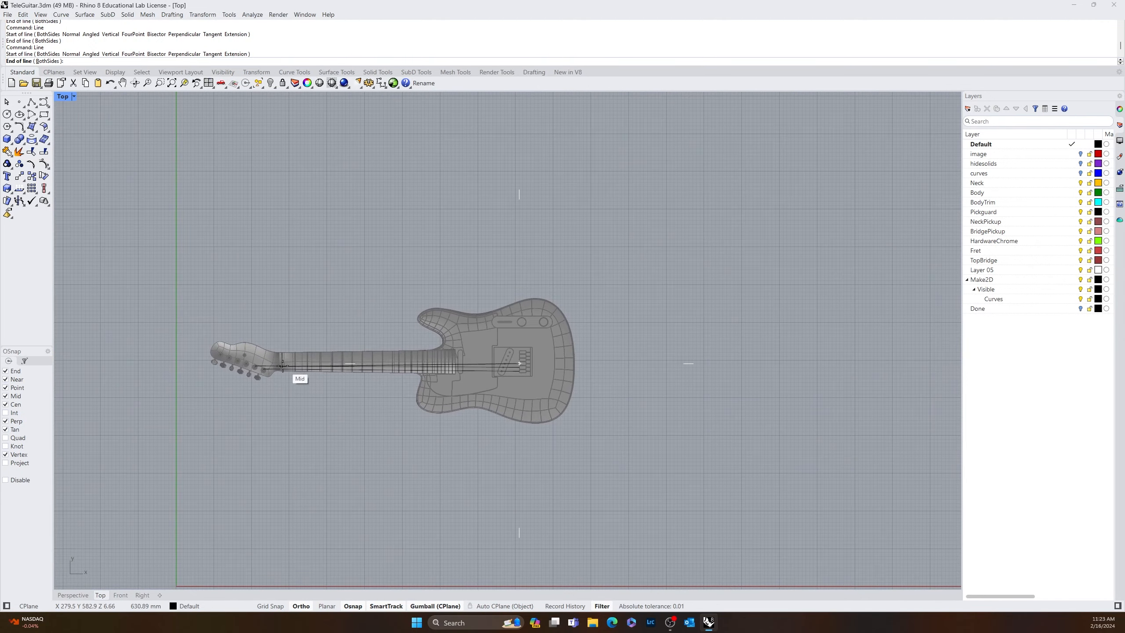
- Finish the third string line by ending it on the upper edge of the third tuning post from the nut
scroll(251, 364, up, 10)
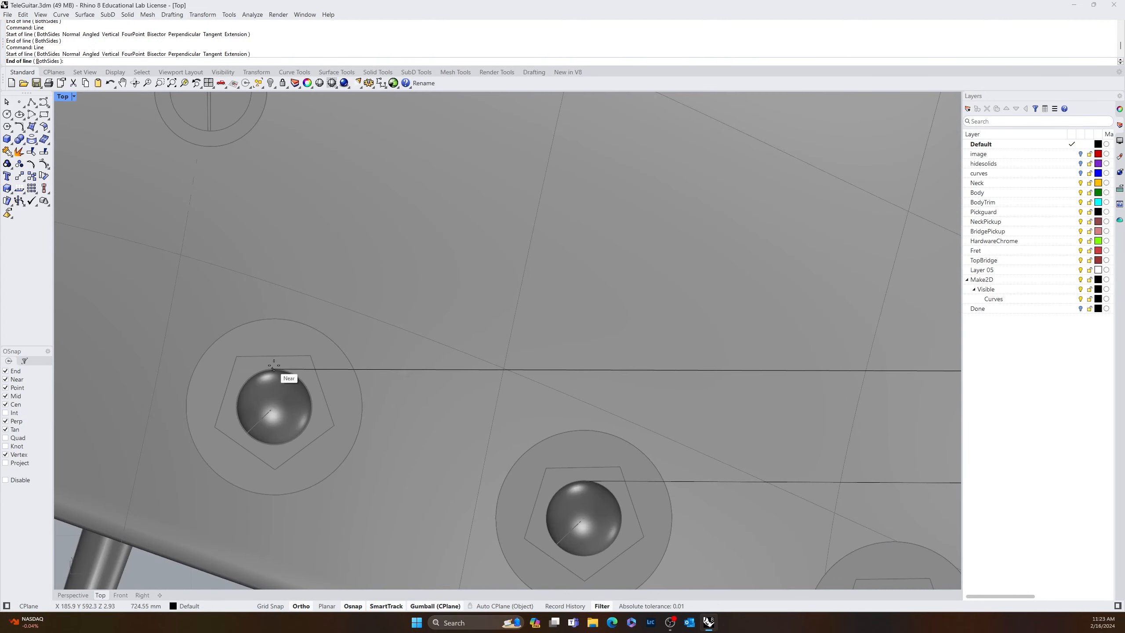
click(275, 368)
scroll(283, 364, down, 12)
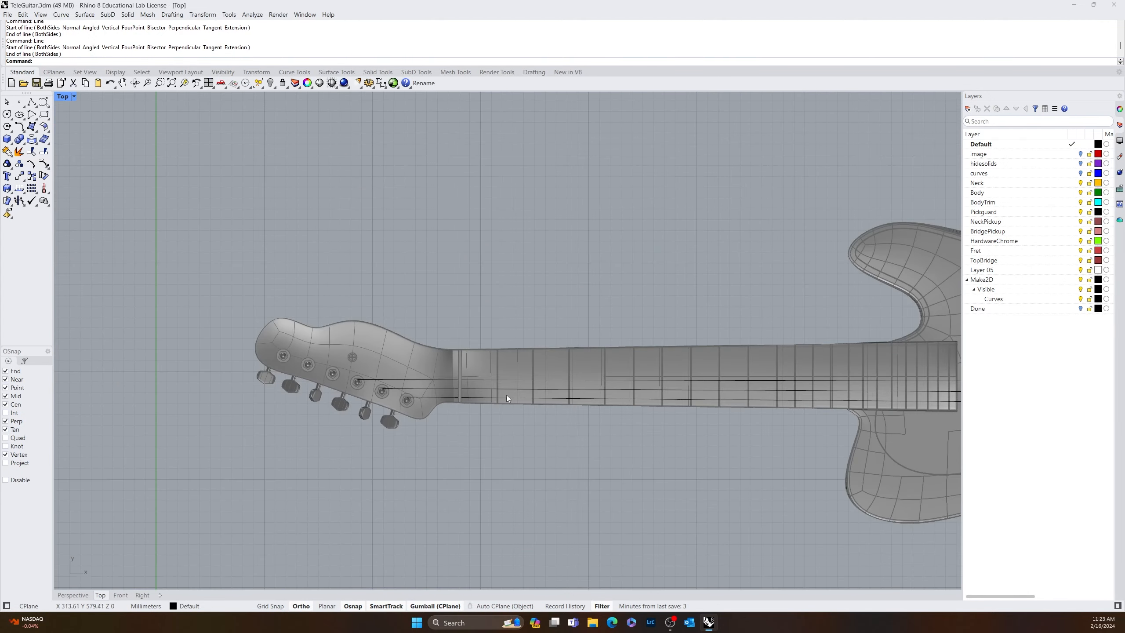
- Draw the fourth string line from the front edge of its bridge saddle to the fourth tuning post from the nut
scroll(357, 335, up, 12)
key(Return)
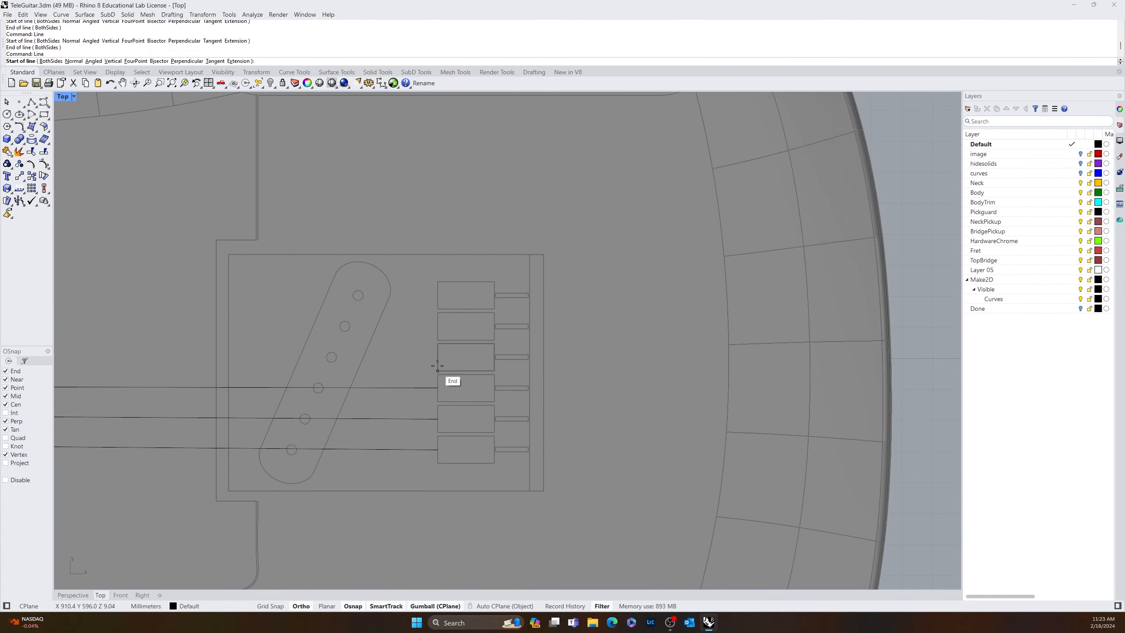
click(437, 356)
scroll(385, 374, down, 12)
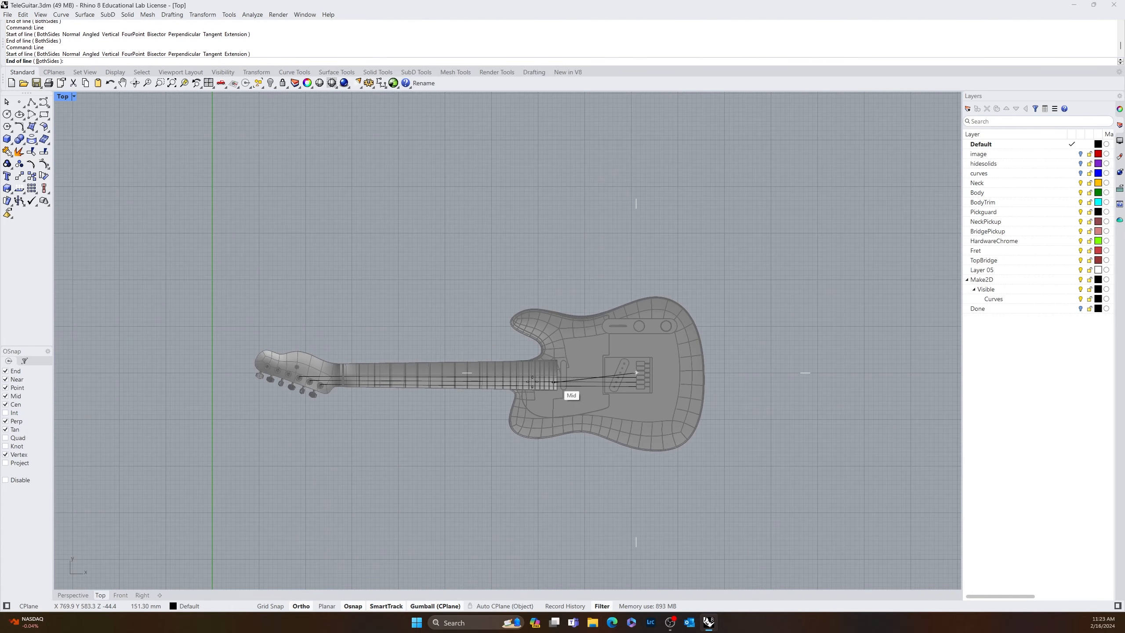
scroll(301, 368, up, 8)
scroll(239, 412, up, 5)
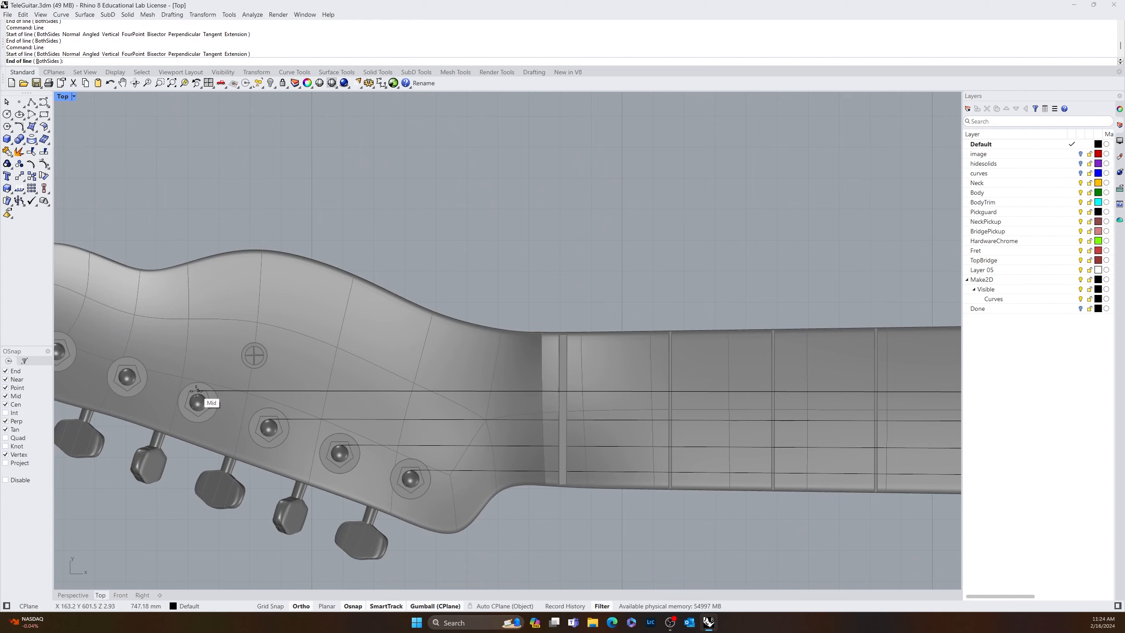
scroll(197, 392, up, 7)
click(197, 393)
scroll(207, 381, down, 6)
key(Return)
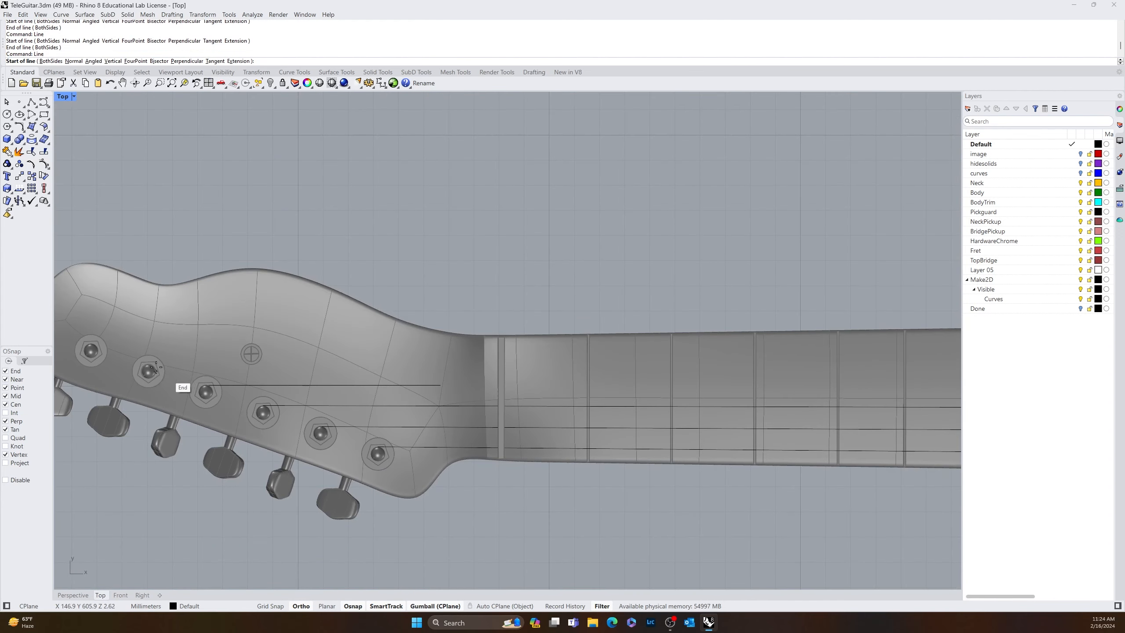
scroll(148, 368, up, 3)
key(Escape)
- Delete the fourth string line
scroll(180, 371, down, 12)
scroll(374, 393, up, 3)
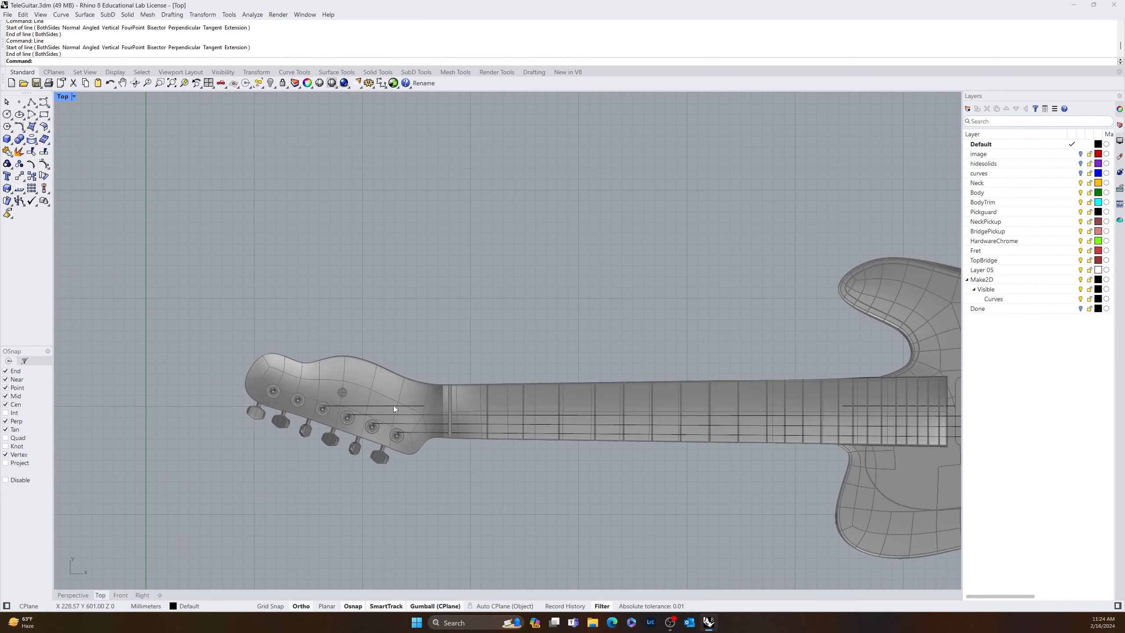
click(393, 406)
scroll(337, 407, up, 5)
scroll(399, 416, down, 6)
right_drag(521, 430, 163, 382)
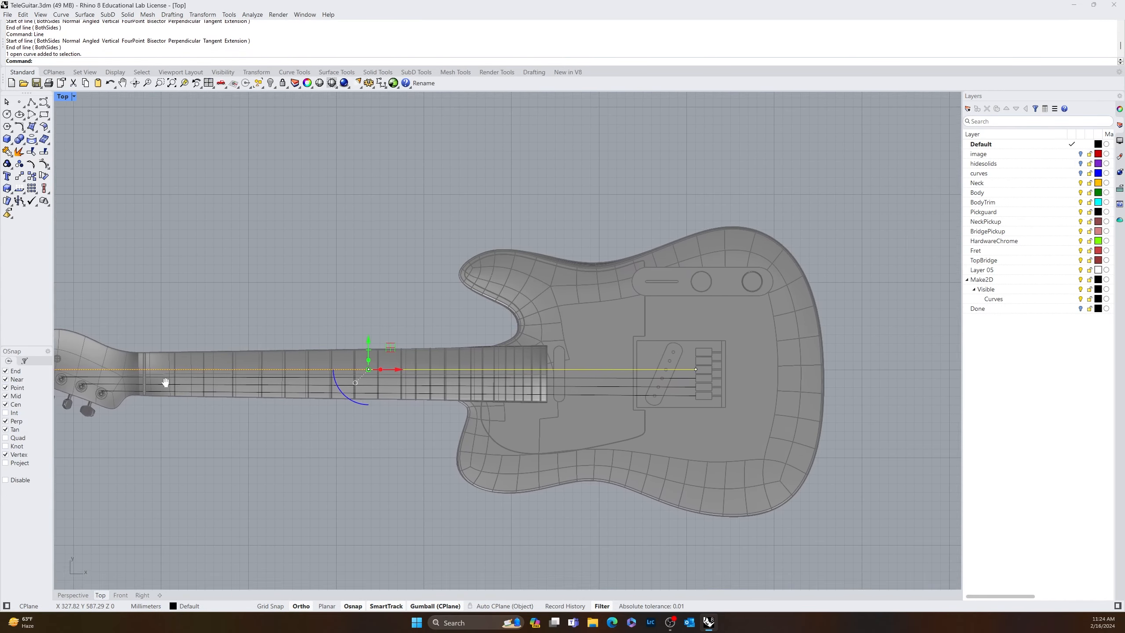
scroll(515, 359, up, 1)
key(Delete)
- Draw the fourth string line from the upper edge of the fourth tuning post to the front edge of its bridge saddle
scroll(467, 431, down, 5)
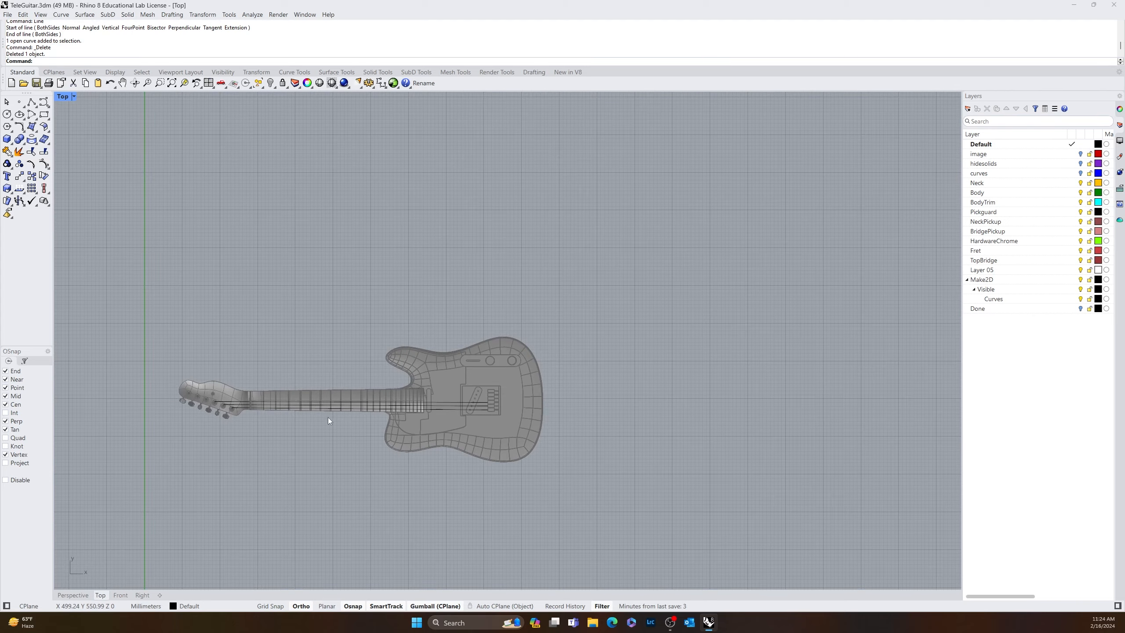
scroll(328, 417, up, 6)
right_drag(237, 423, 357, 412)
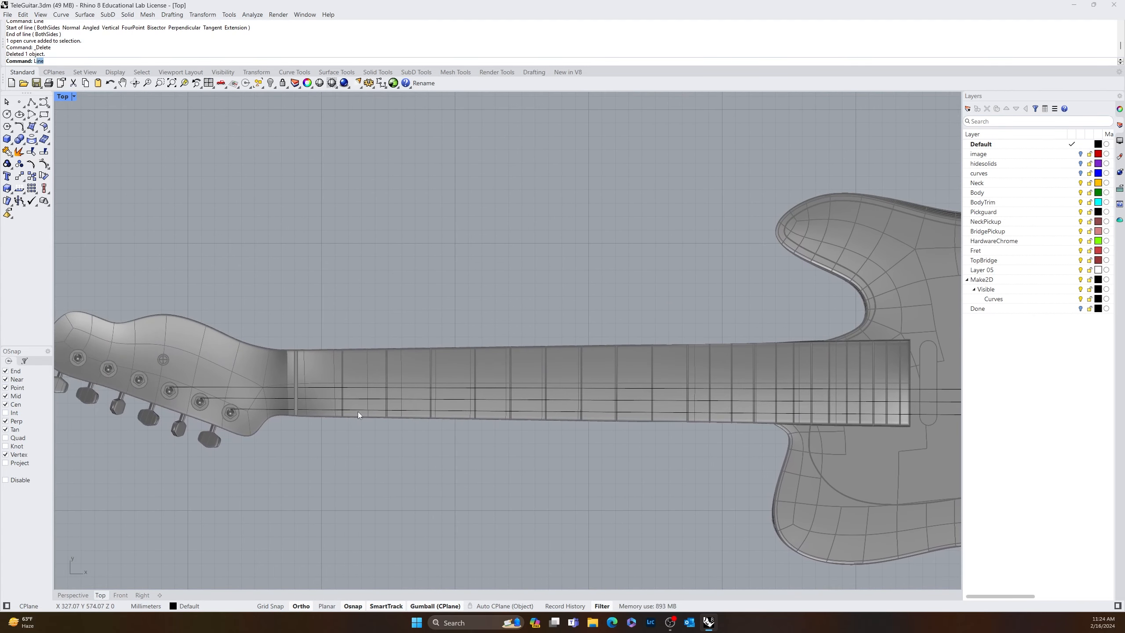
key(Return)
scroll(137, 370, up, 10)
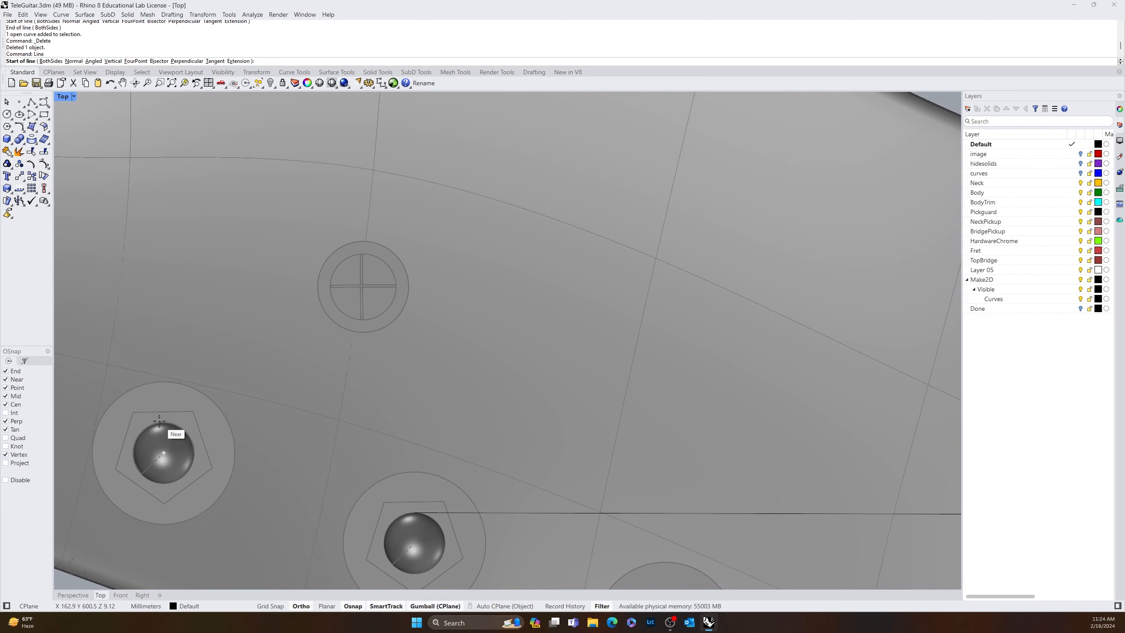
click(159, 421)
scroll(186, 425, down, 10)
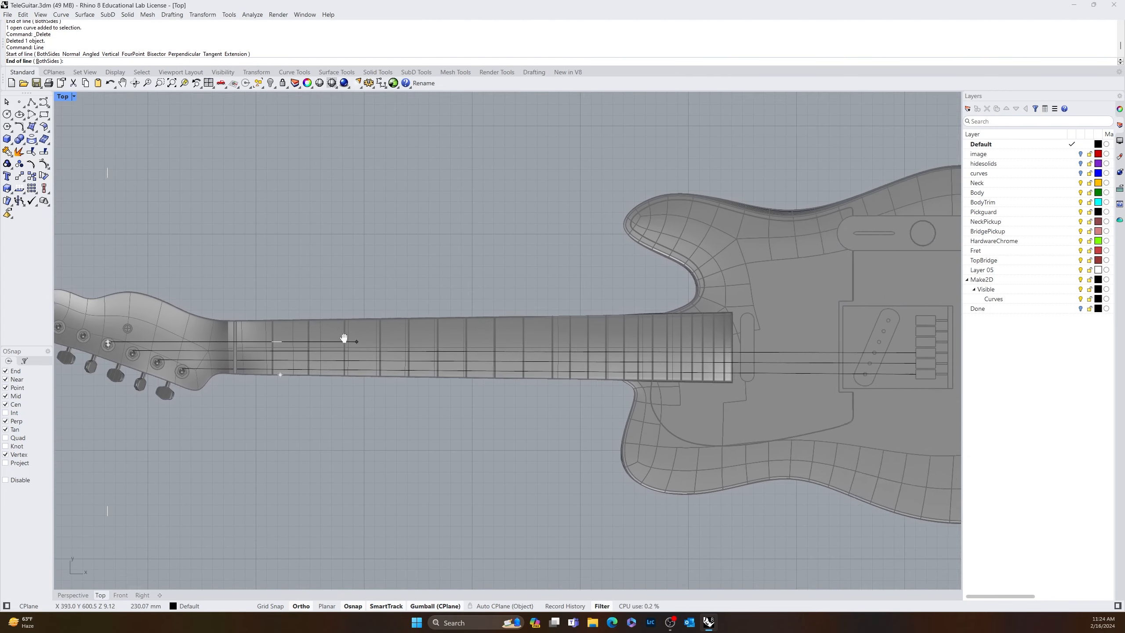
scroll(638, 323, up, 8)
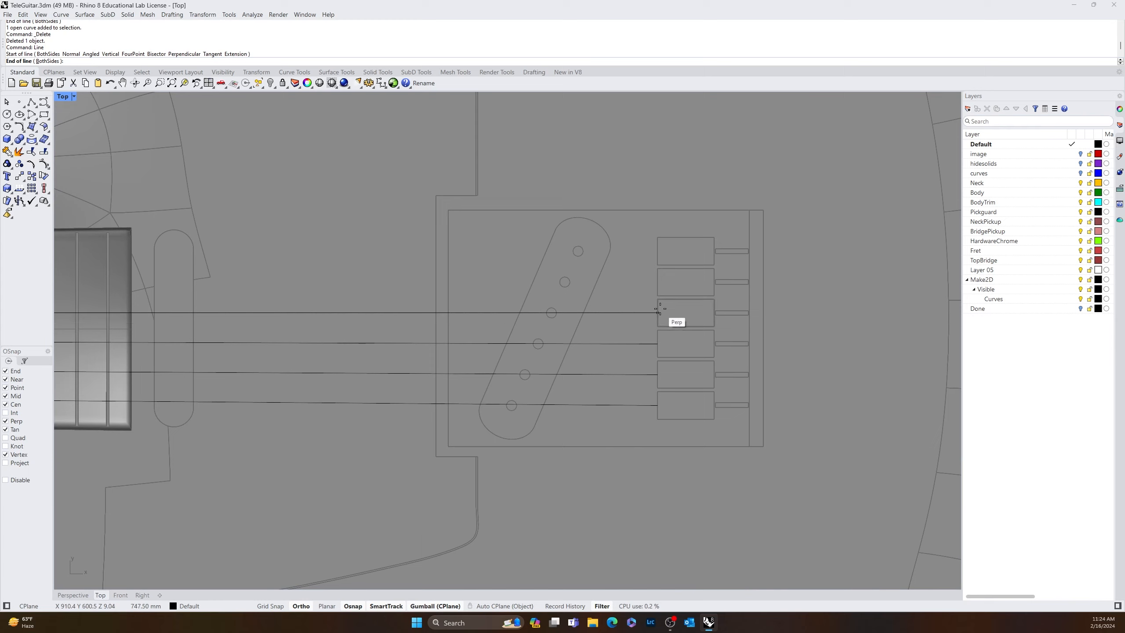
click(659, 312)
- Draw the fifth string line from the upper edge of the fifth tuning post to the front edge of its bridge saddle
scroll(660, 312, down, 8)
scroll(193, 330, up, 8)
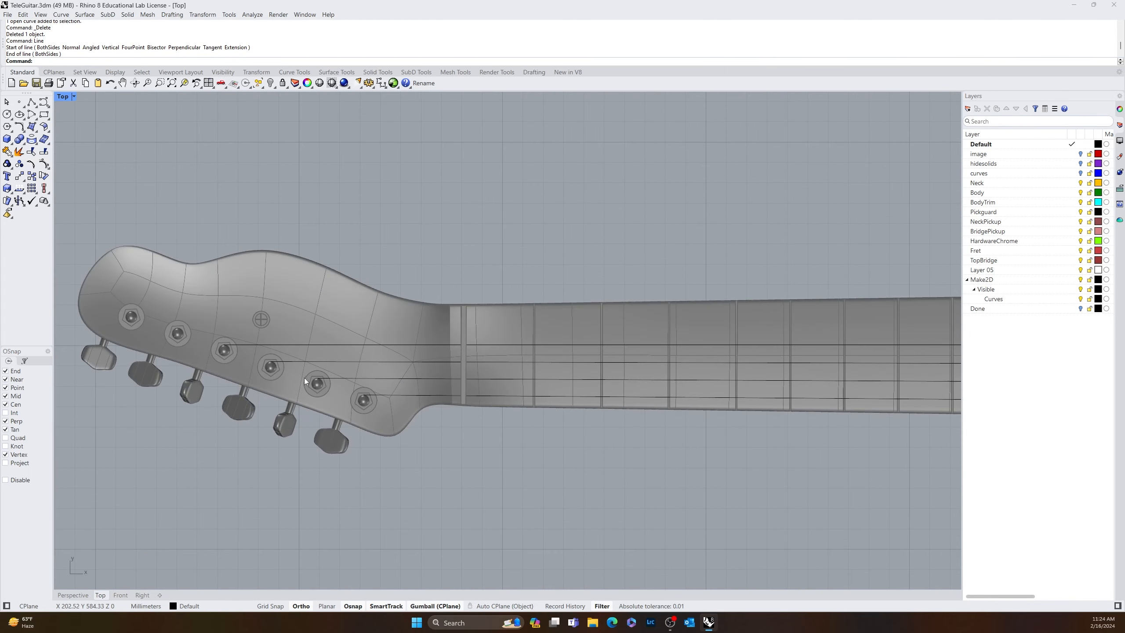
key(Return)
scroll(195, 328, up, 7)
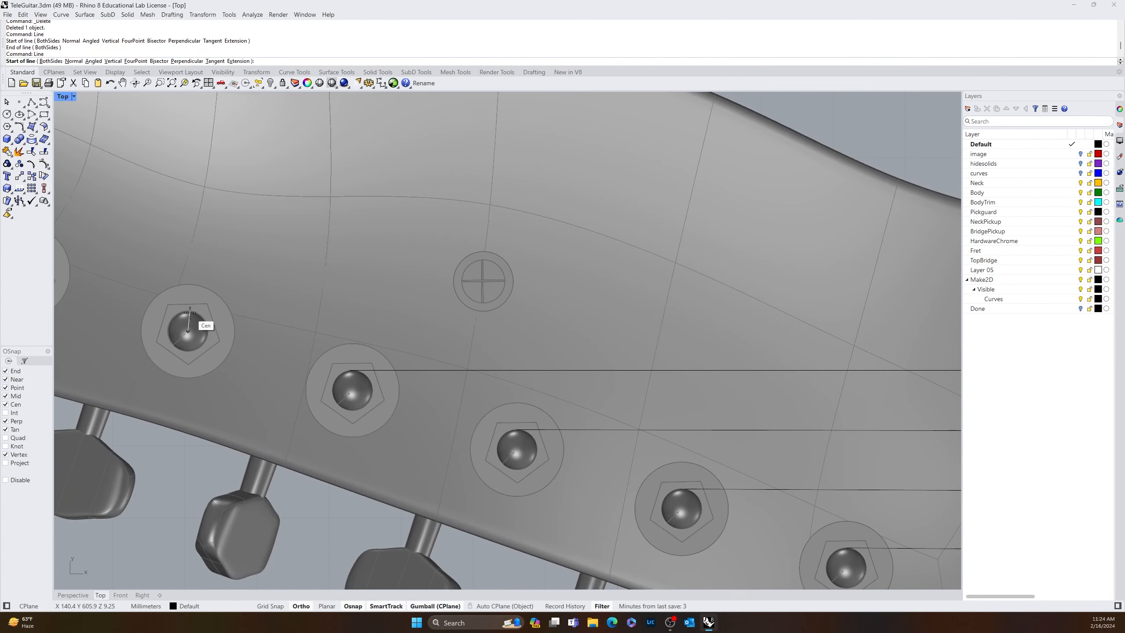
scroll(189, 310, up, 6)
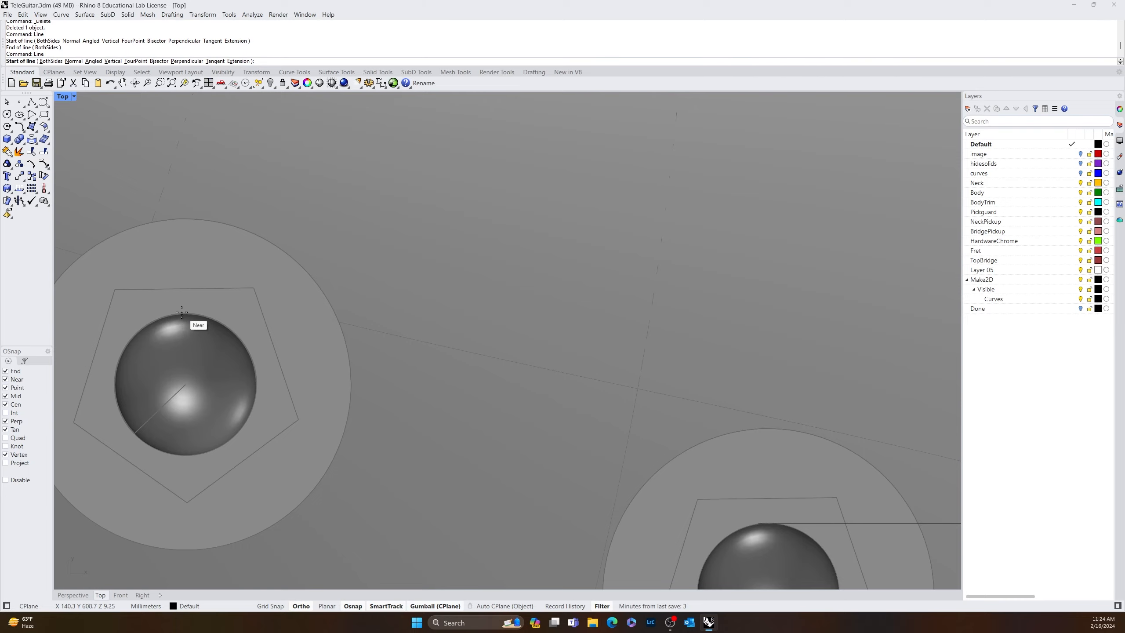
click(182, 312)
scroll(186, 317, down, 10)
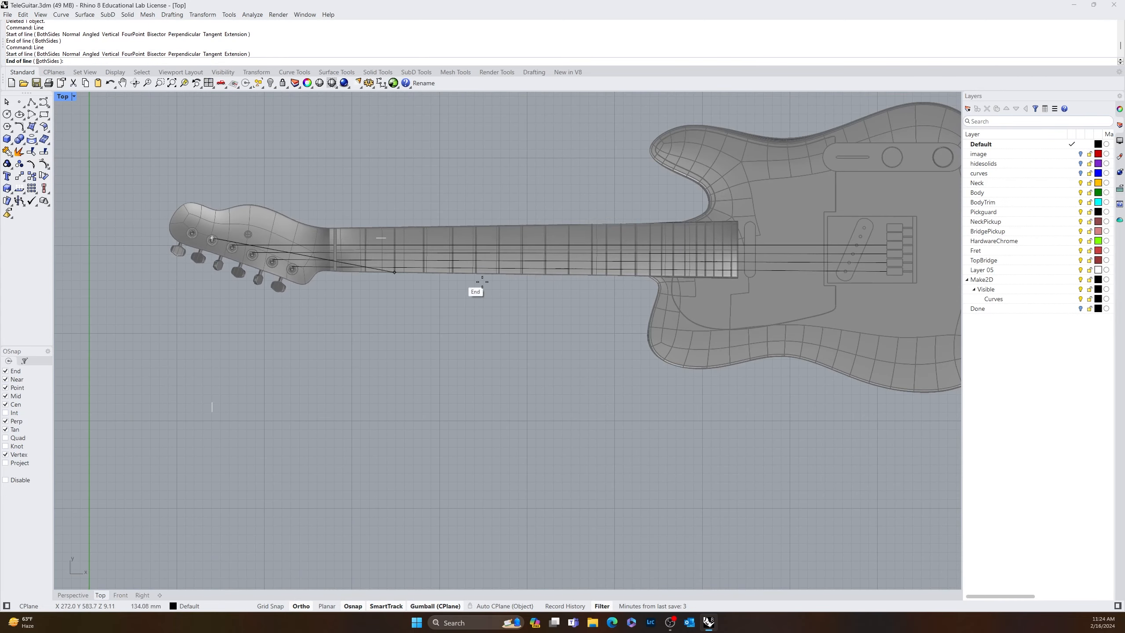
right_drag(482, 282, 270, 283)
scroll(572, 255, up, 6)
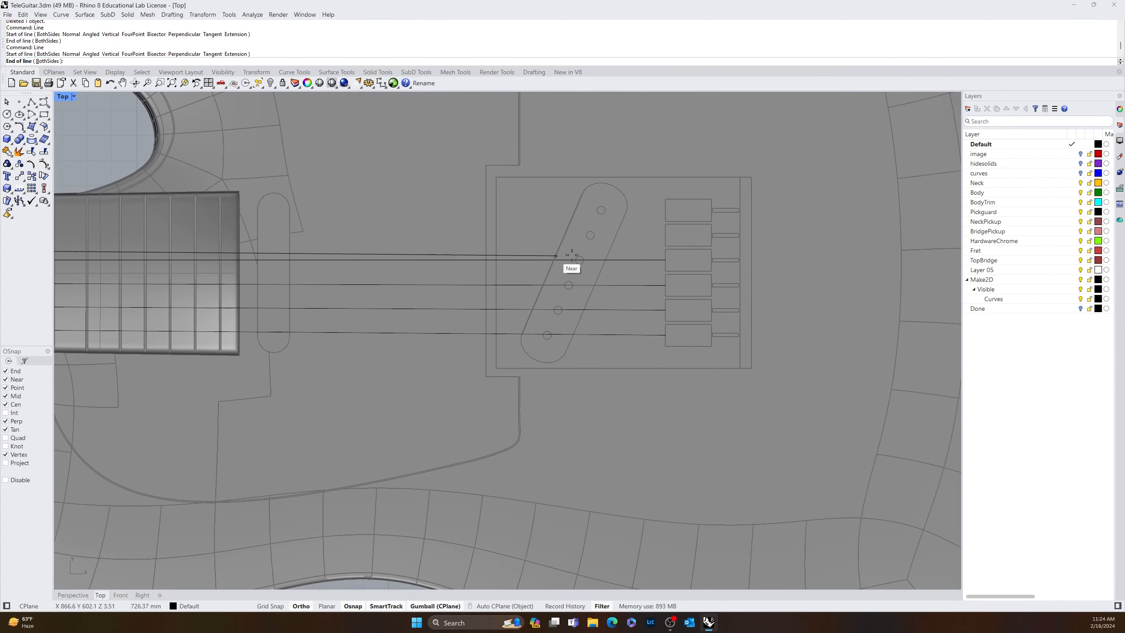
click(665, 235)
- Draw the sixth string line from the front edge of its bridge saddle to the upper edge of the outermost tuning post
key(Return)
click(661, 212)
scroll(663, 209, down, 5)
right_drag(575, 236, 704, 261)
scroll(257, 217, up, 5)
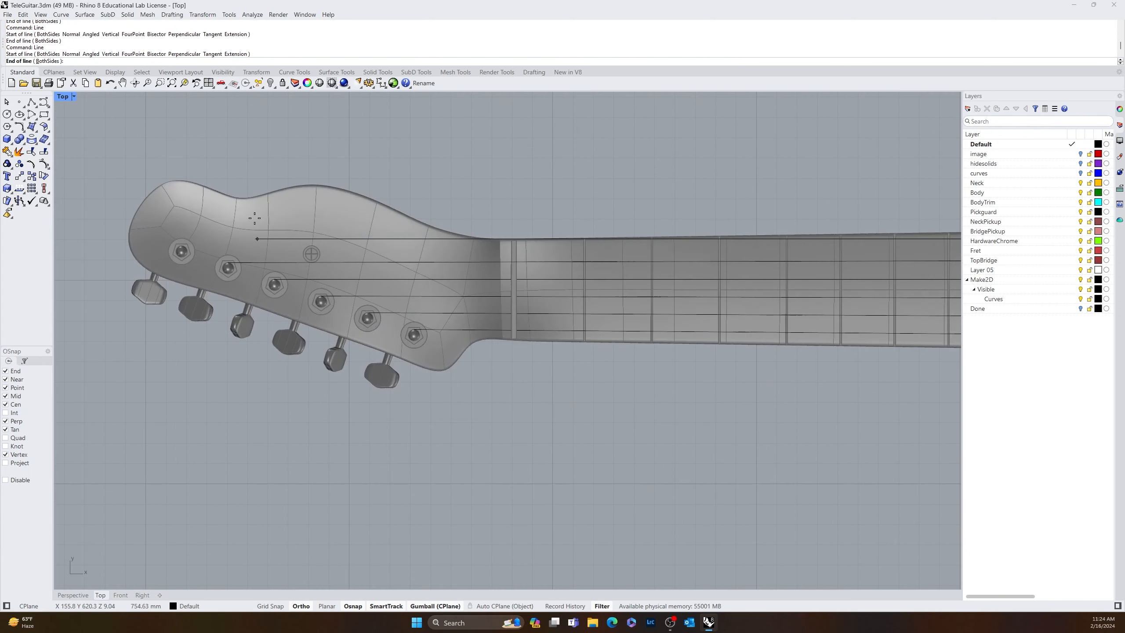
scroll(190, 241, up, 5)
scroll(170, 275, up, 5)
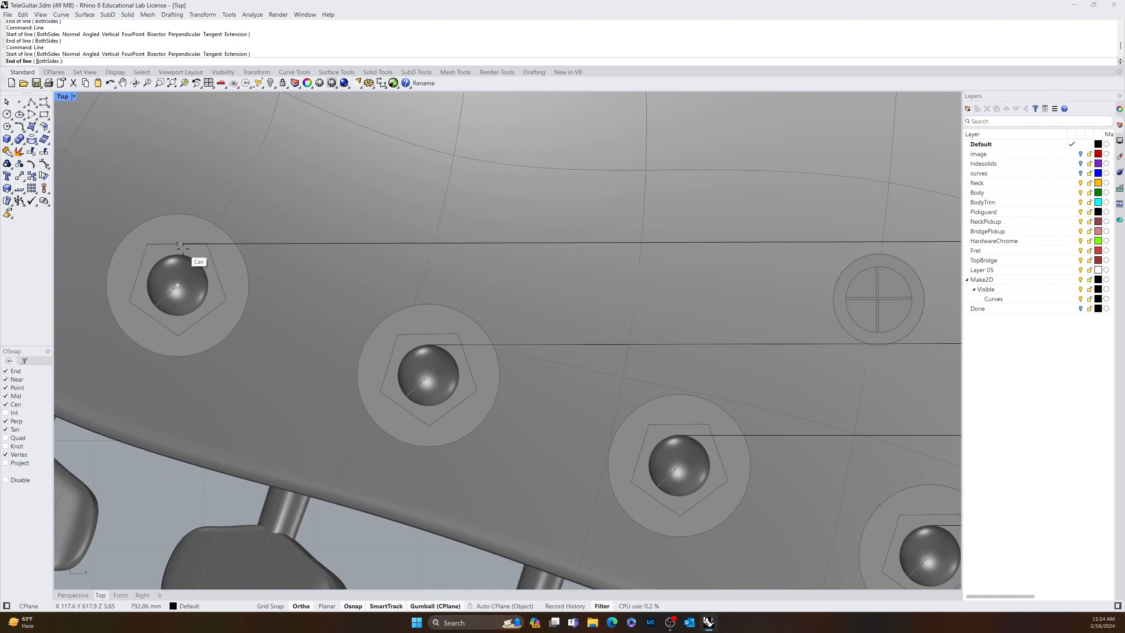
scroll(180, 246, up, 4)
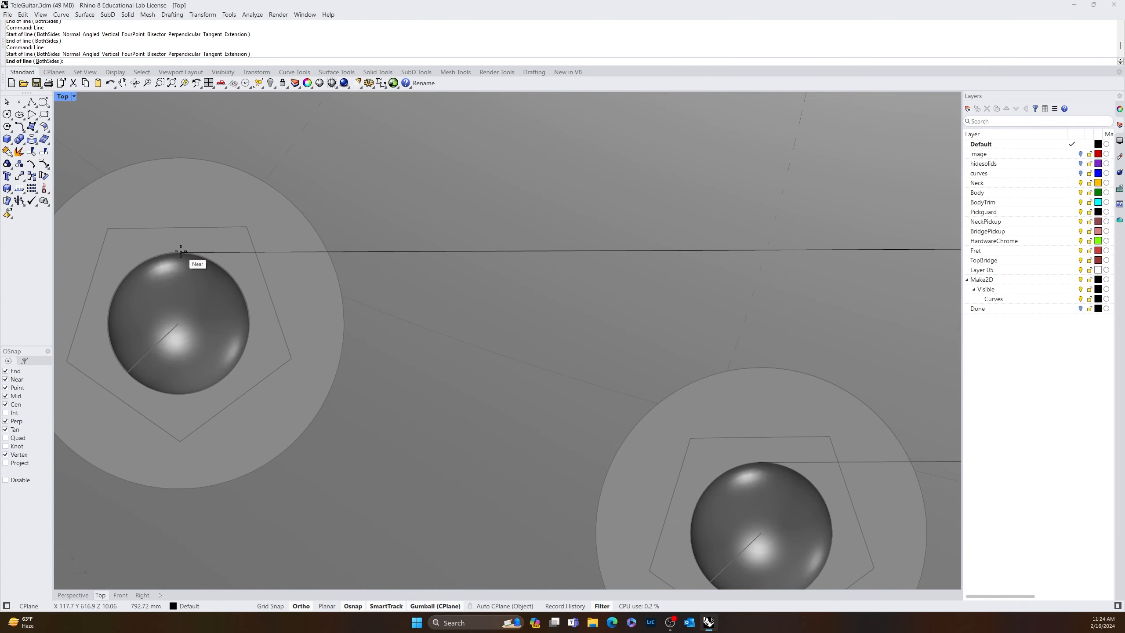
click(181, 252)
scroll(223, 262, down, 5)
scroll(295, 285, down, 3)
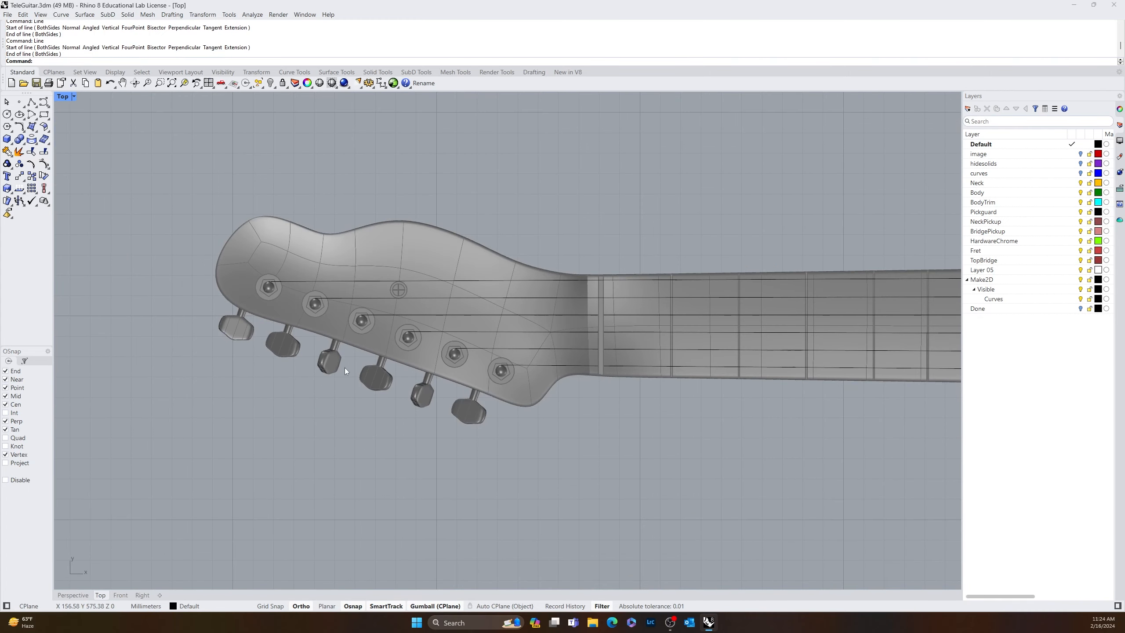
- Inspect the six string lines in perspective, along the neck and around the tuning posts on the headstock
click(73, 595)
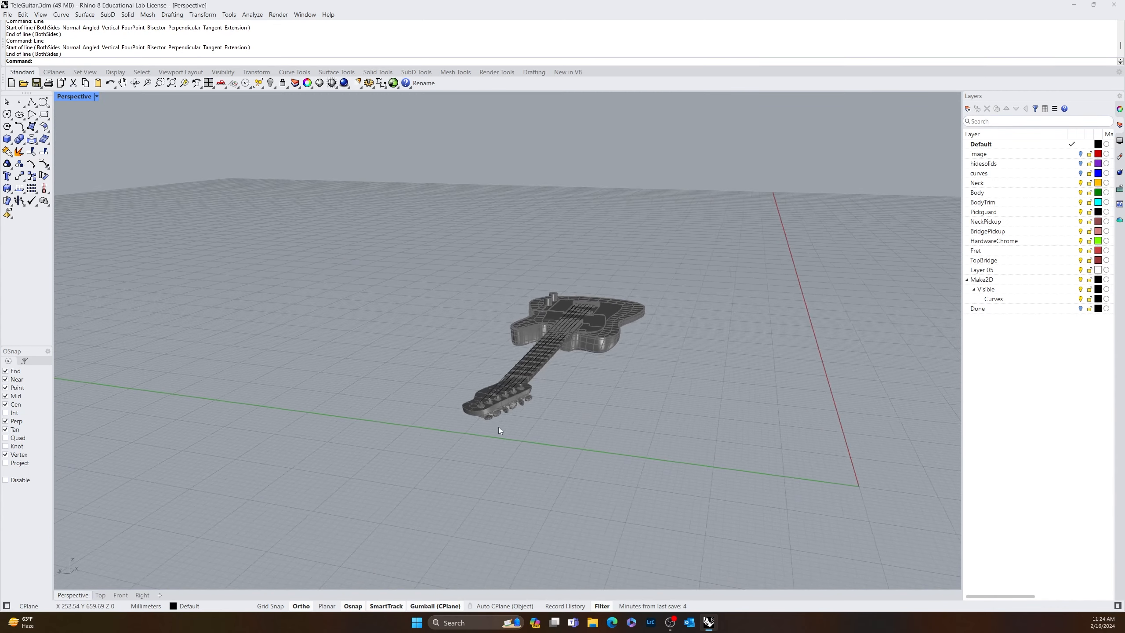
scroll(510, 425, up, 5)
mouse_move(492, 428)
right_down()
mouse_move(486, 442)
mouse_move(499, 428)
right_up()
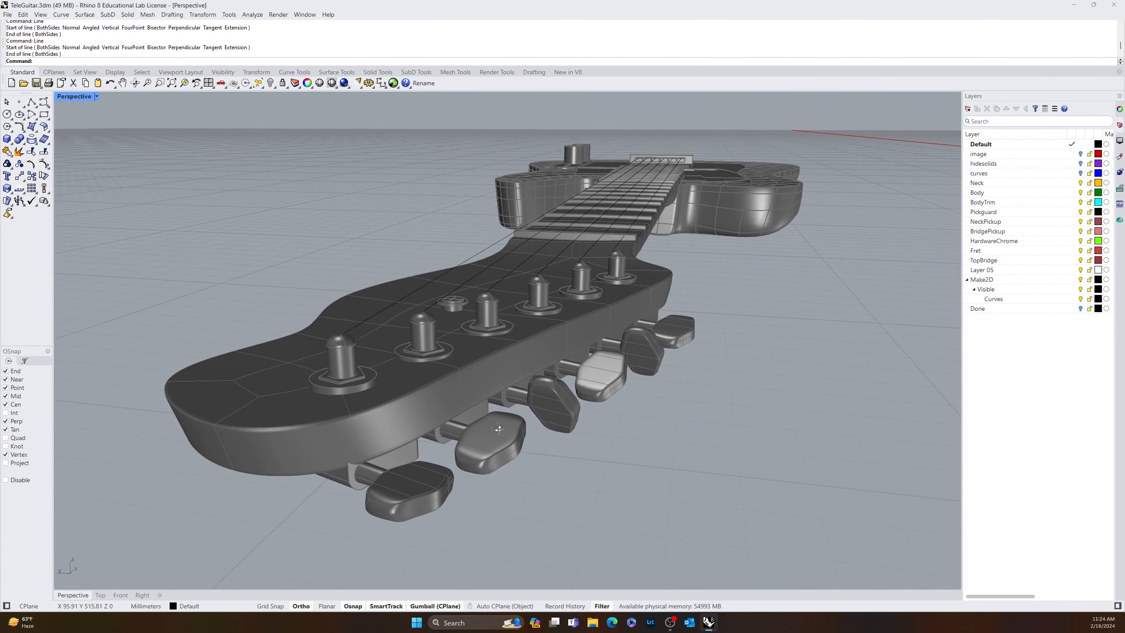
scroll(499, 428, down, 10)
right_drag(480, 441, 350, 408)
scroll(397, 360, up, 8)
right_drag(401, 367, 262, 301)
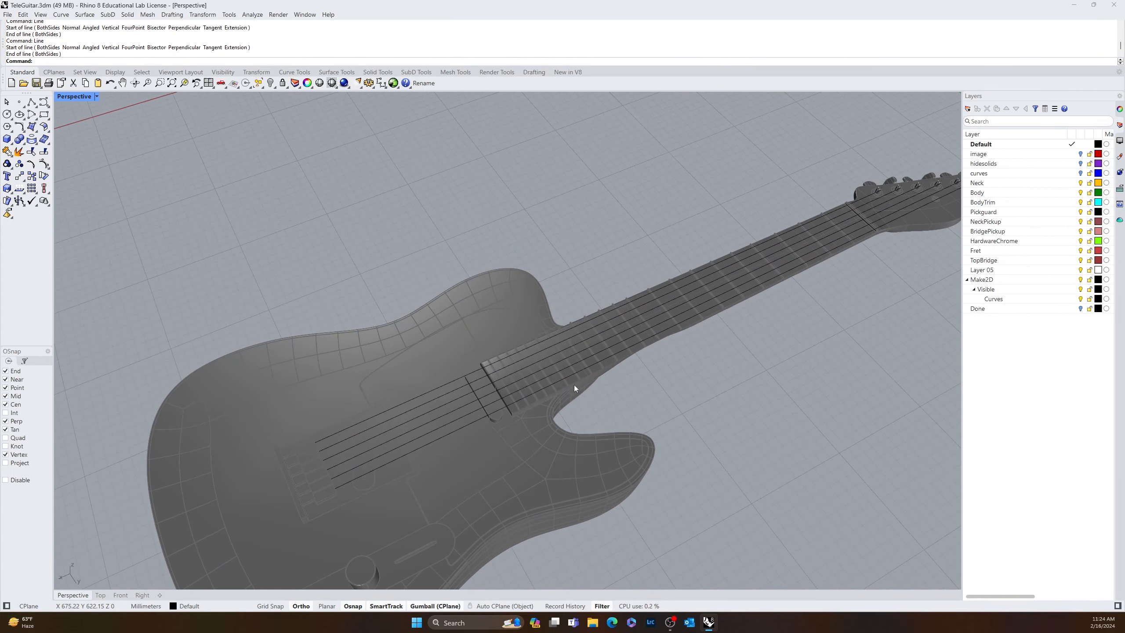
shift+right_drag(574, 385, 306, 488)
scroll(598, 300, up, 6)
right_drag(425, 301, 562, 369)
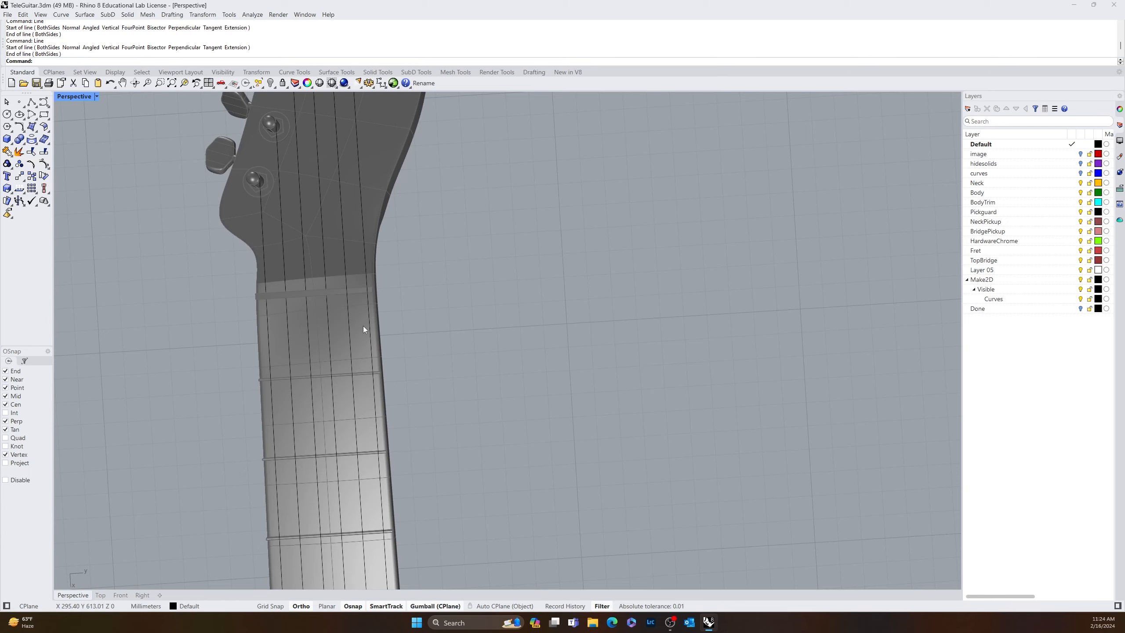
right_drag(308, 317, 475, 345)
scroll(202, 341, up, 5)
right_drag(202, 341, 287, 312)
scroll(314, 342, up, 5)
scroll(326, 347, down, 5)
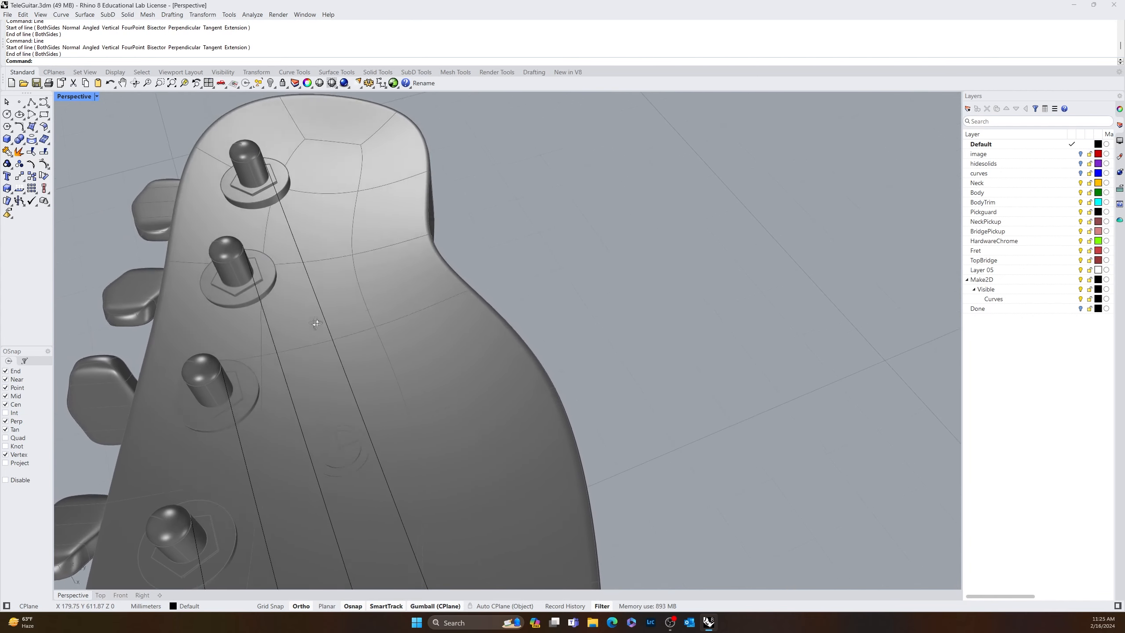
scroll(323, 398, up, 6)
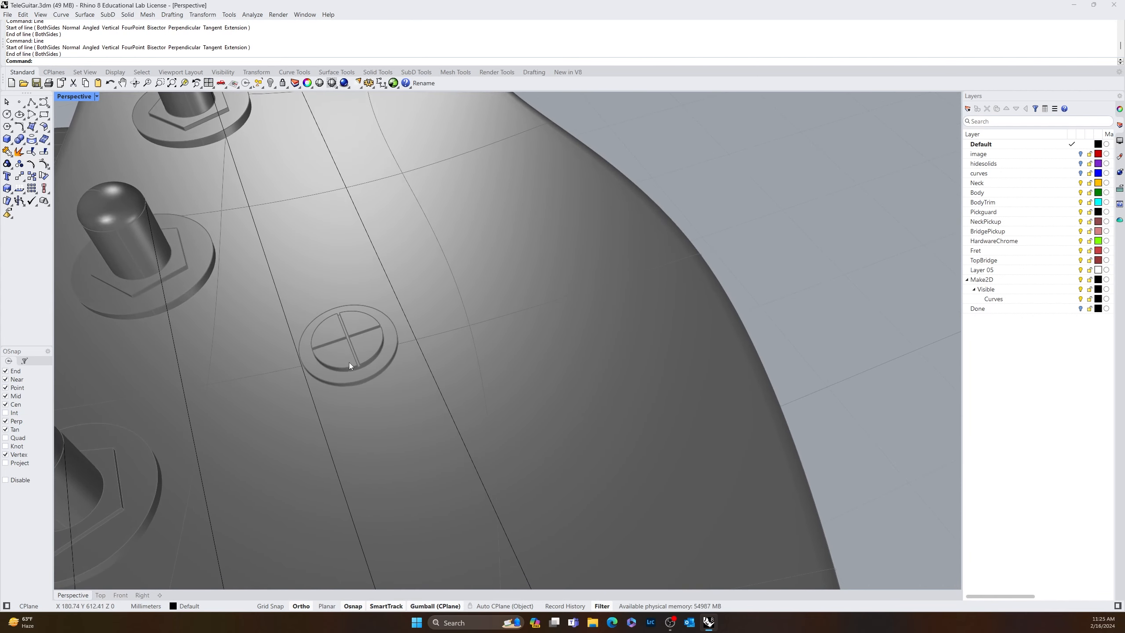
- Unlock all the locked guitar parts
scroll(470, 357, down, 8)
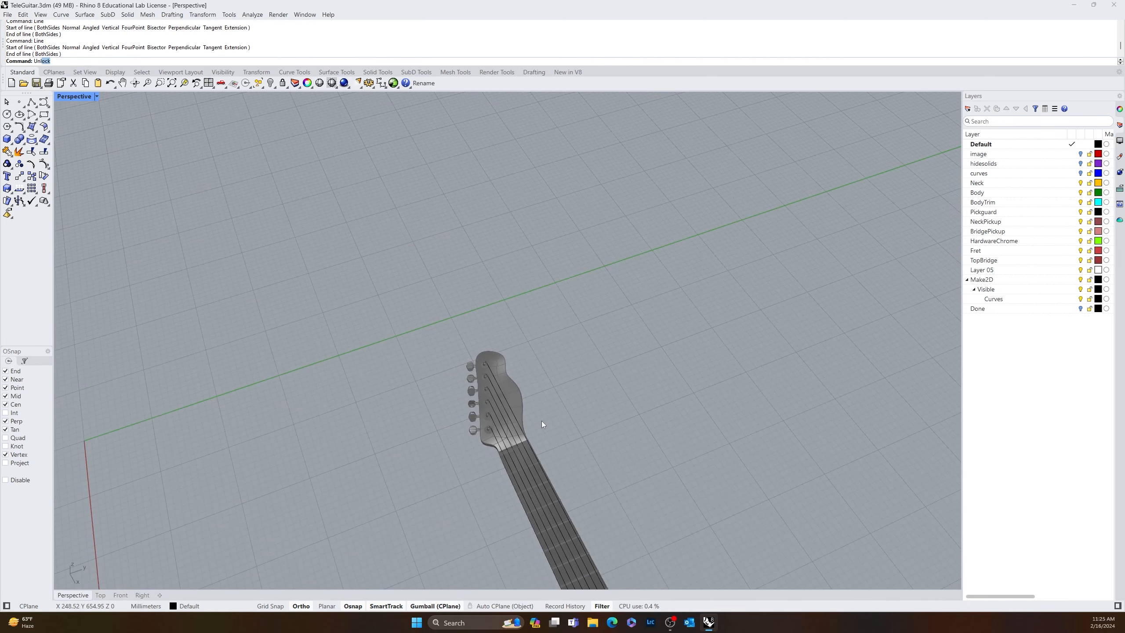
key(Return)
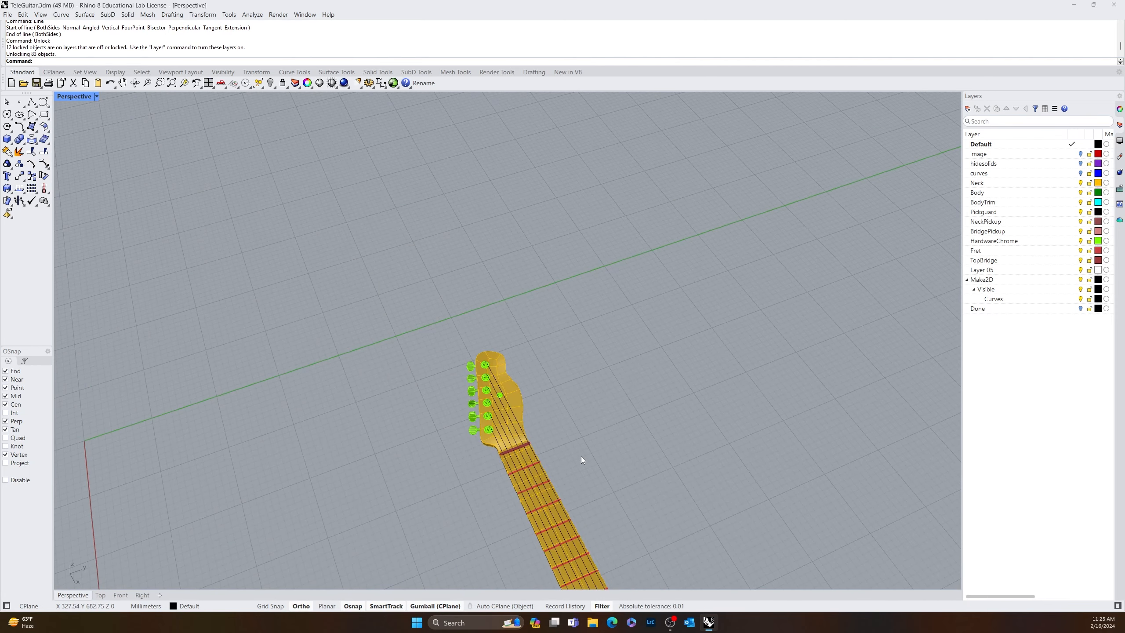
- Examine from the side how the string lines run over the nut towards the tuning posts
right_drag(581, 456, 217, 450)
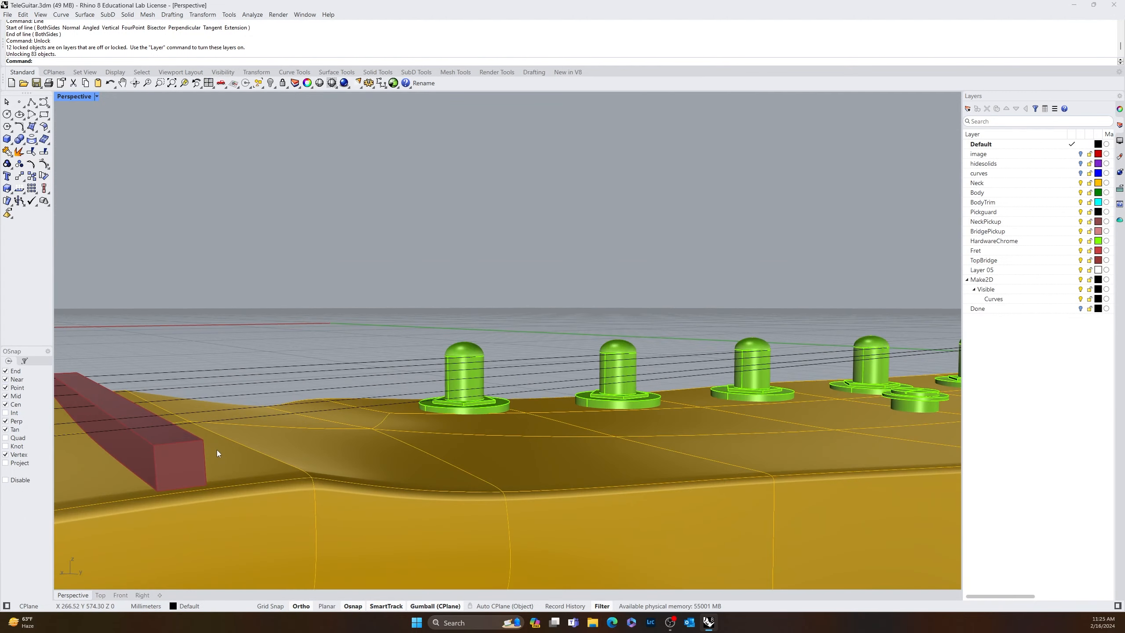
right_drag(335, 456, 288, 392)
scroll(295, 392, down, 4)
scroll(382, 473, down, 5)
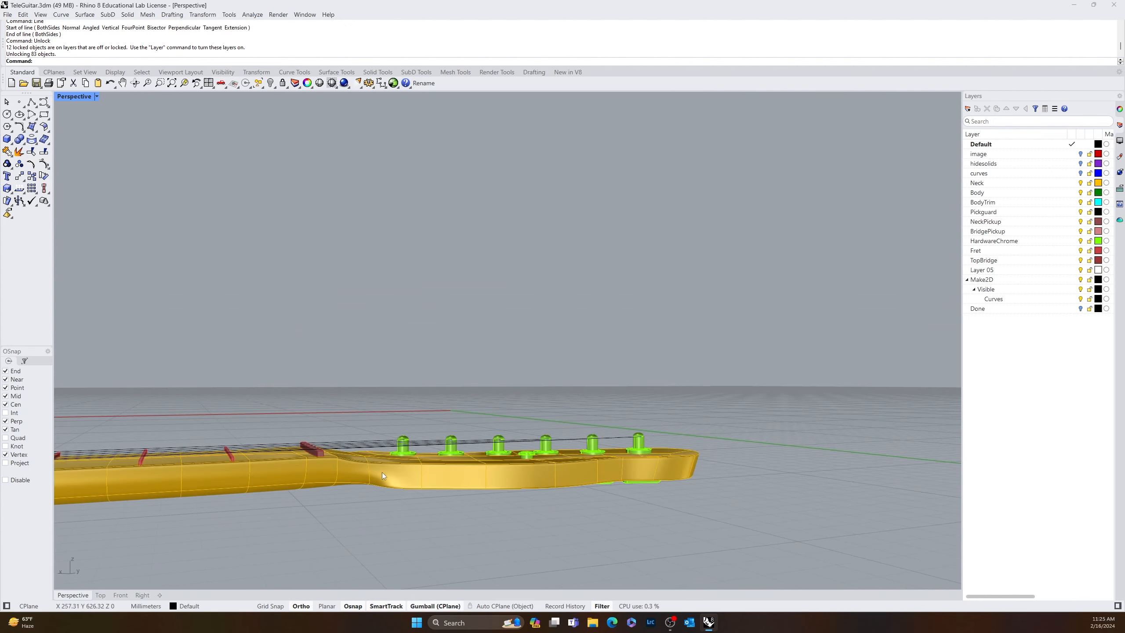
right_drag(594, 488, 437, 448)
scroll(431, 441, up, 6)
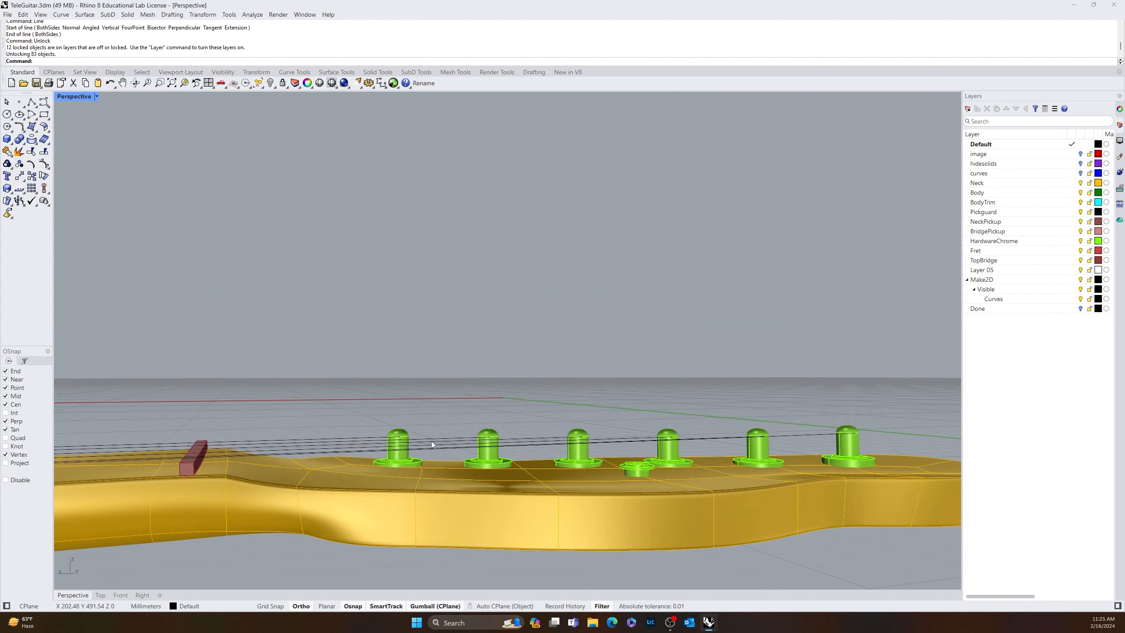
scroll(310, 473, down, 6)
right_drag(301, 399, 267, 450)
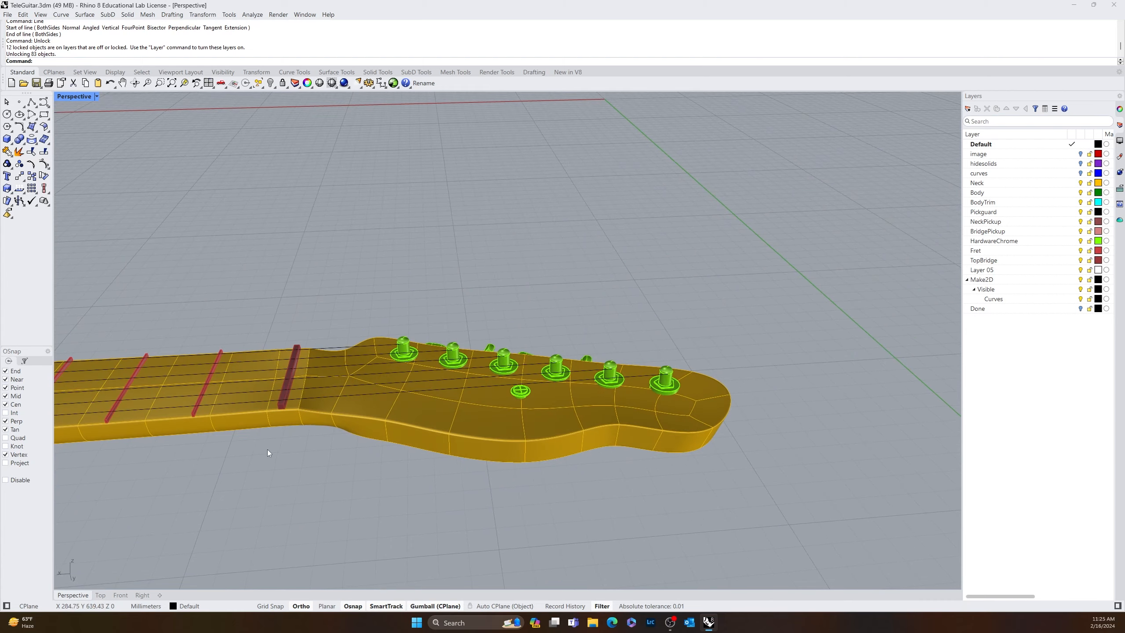
- Place a point object on the string line of the outermost tuning post, beside the nut on its headstock side
scroll(294, 417, up, 6)
scroll(293, 417, down, 4)
scroll(392, 447, up, 5)
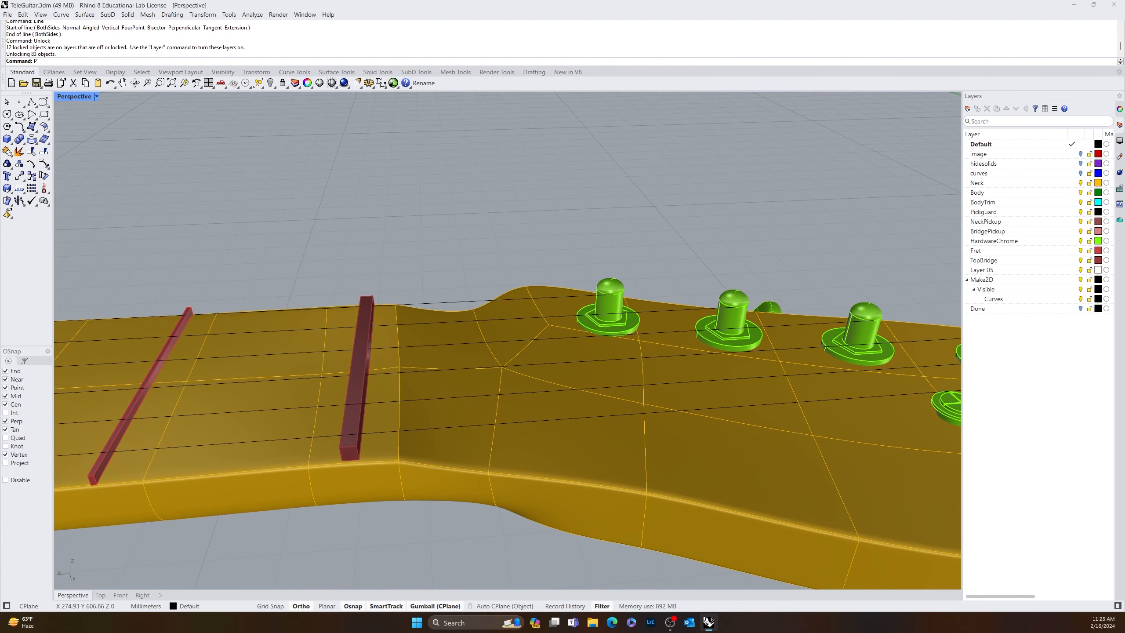
key(Return)
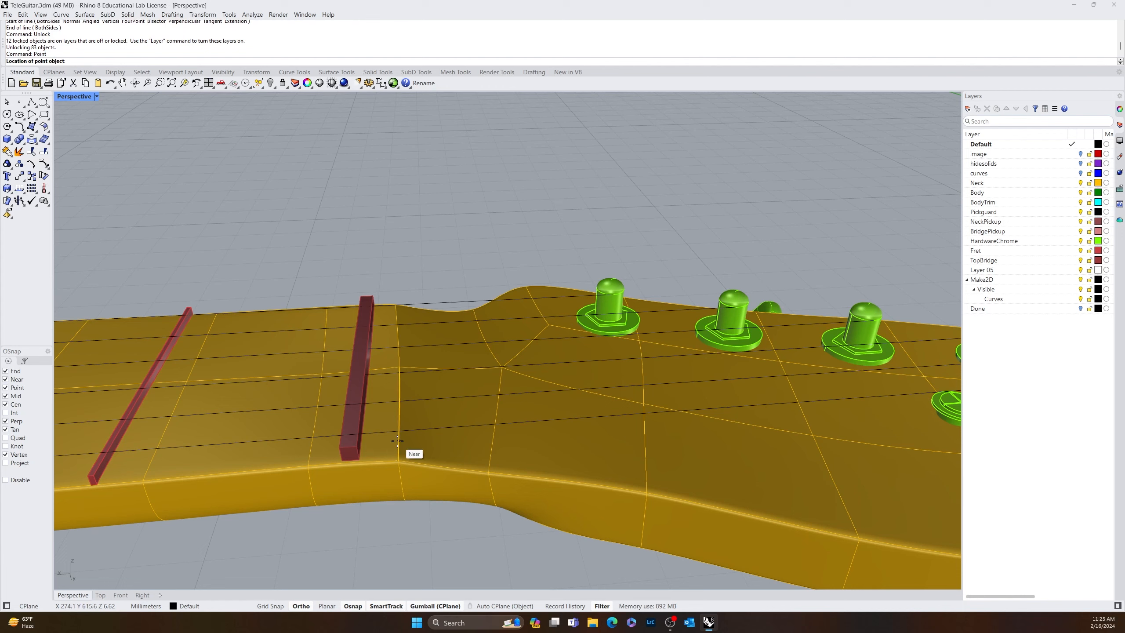
scroll(363, 436, up, 2)
click(355, 433)
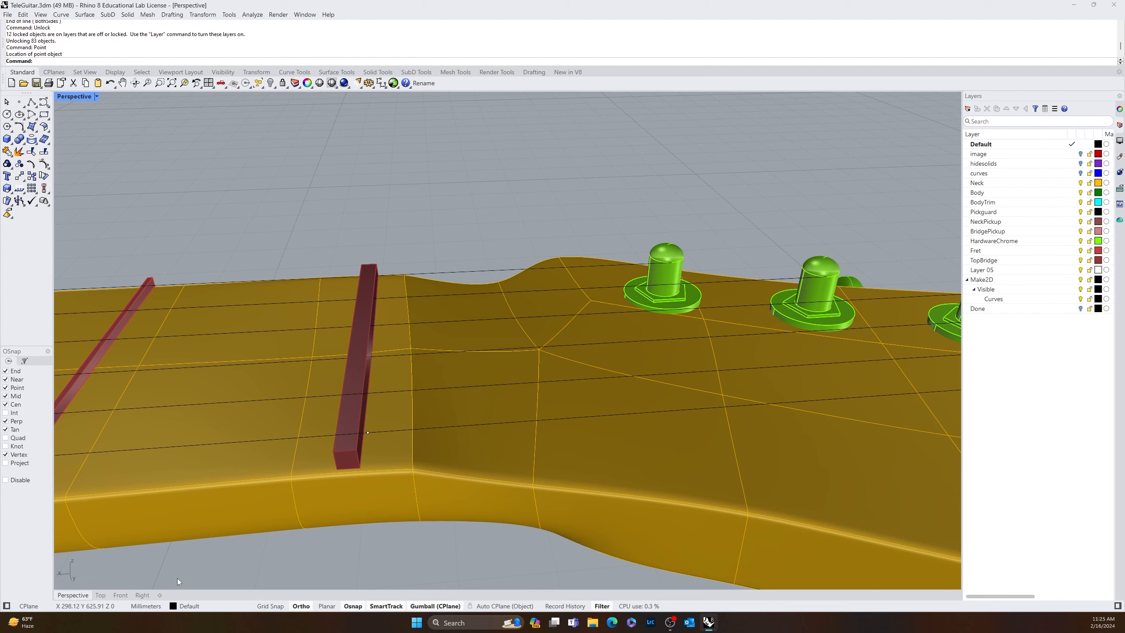
- In the top view, move the point along its string line onto the headstock-side edge of the nut
click(101, 596)
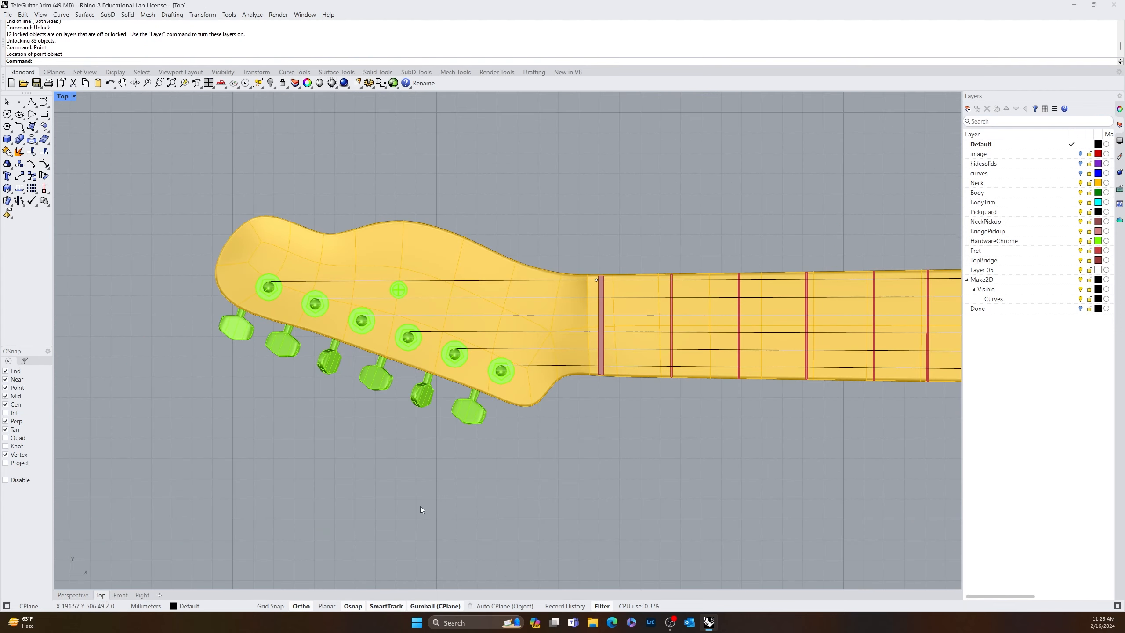
scroll(442, 470, down, 3)
scroll(470, 443, up, 7)
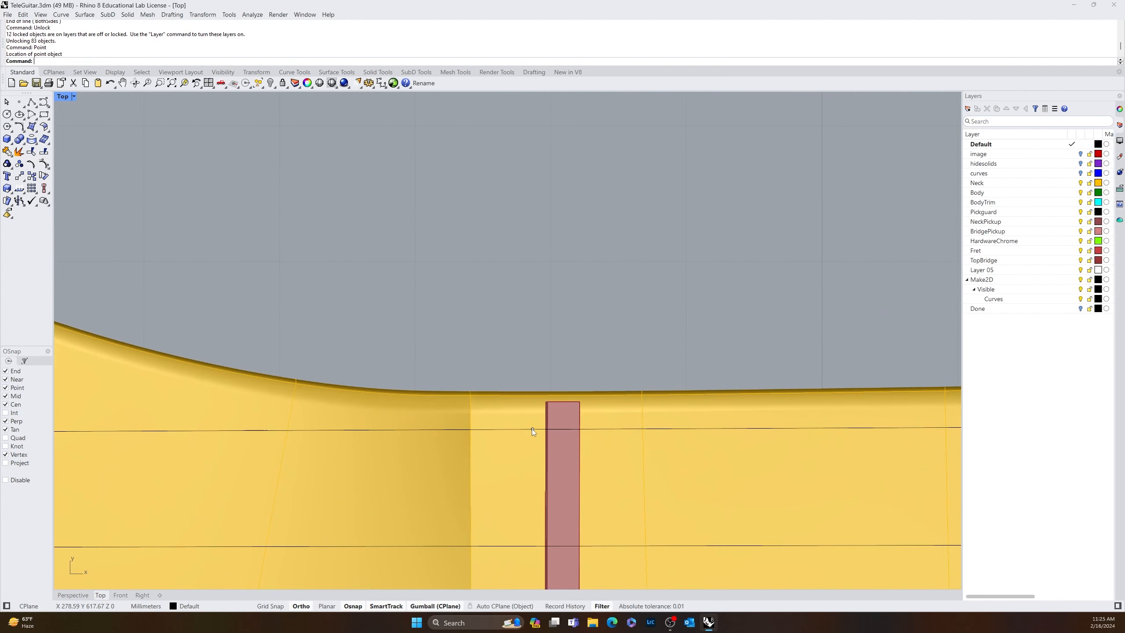
click(533, 430)
drag(562, 429, 575, 429)
scroll(553, 444, down, 2)
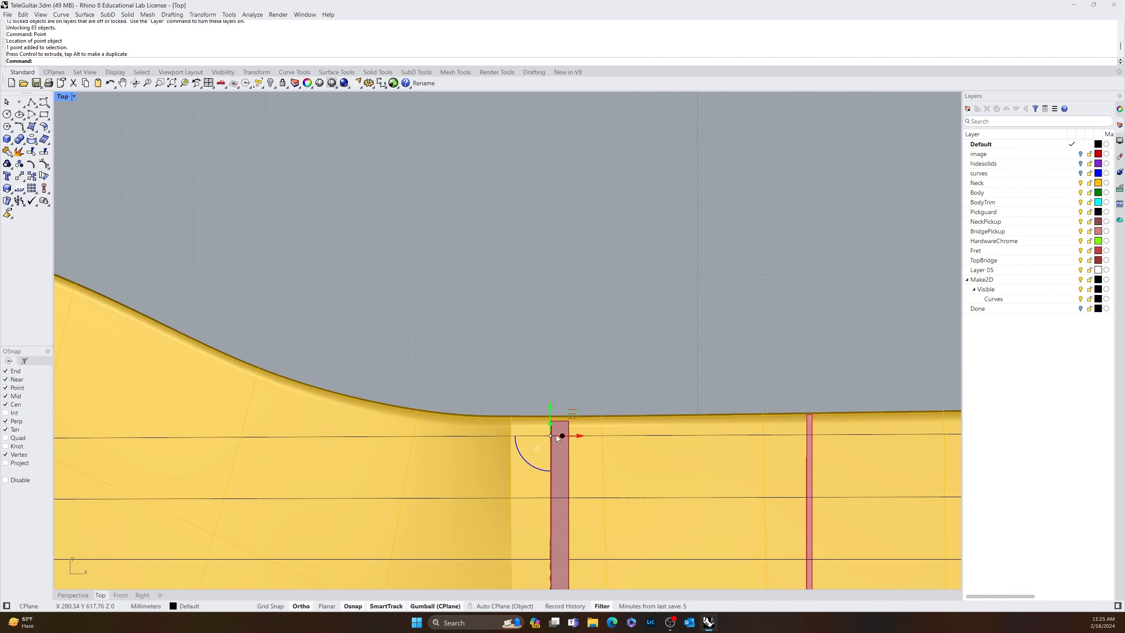
scroll(537, 479, up, 2)
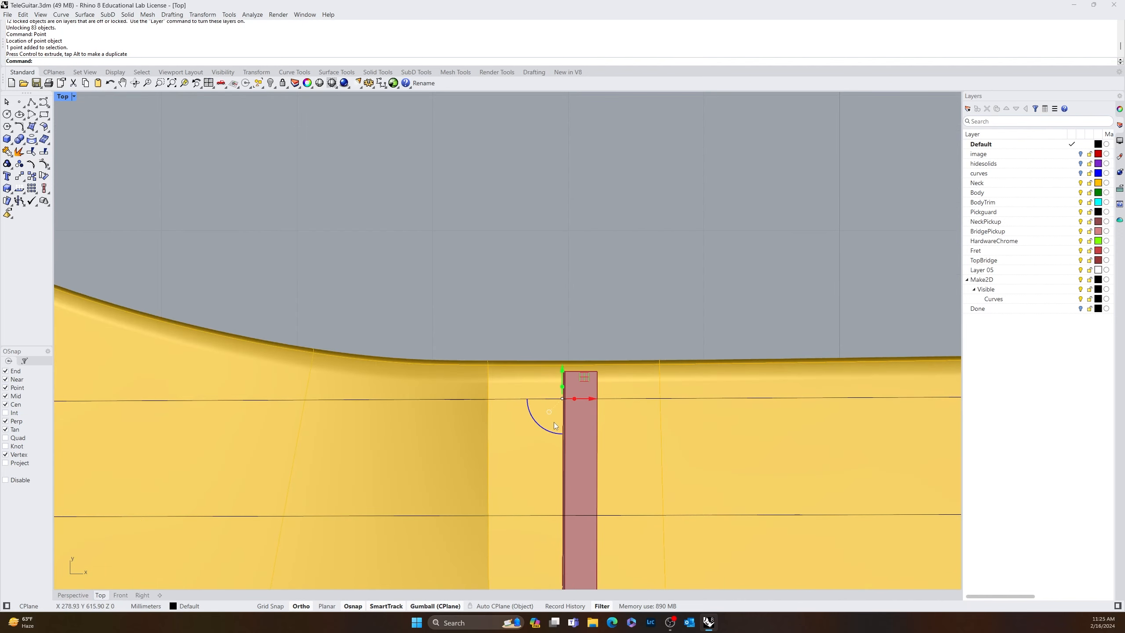
- Copy the point along the nut's headstock-side edge onto the two neighbouring string lines
key(Return)
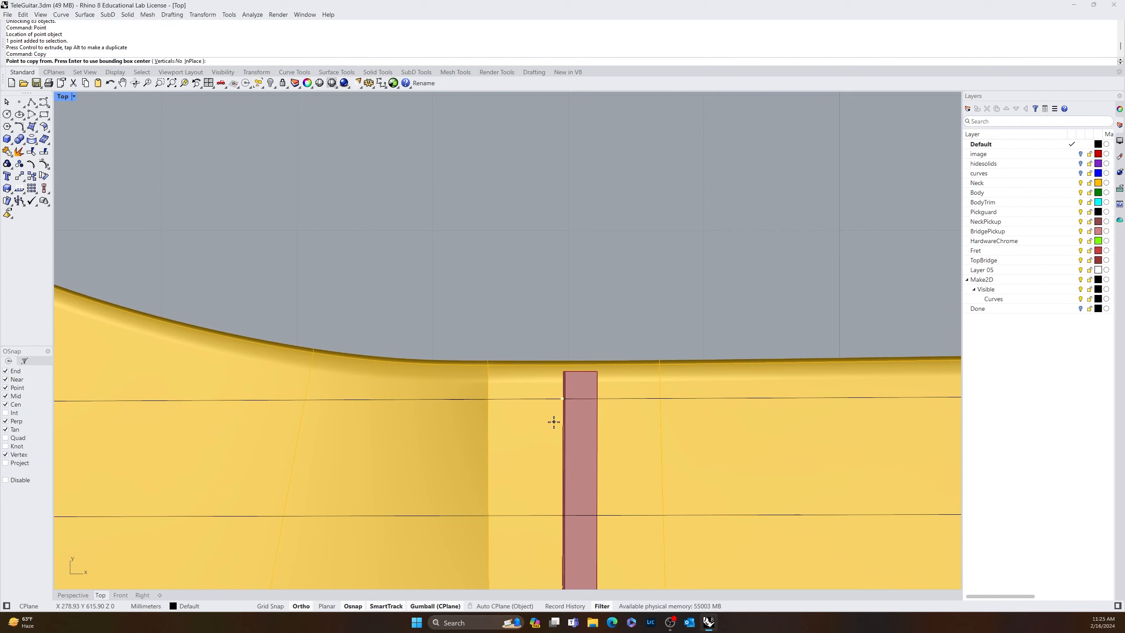
click(563, 400)
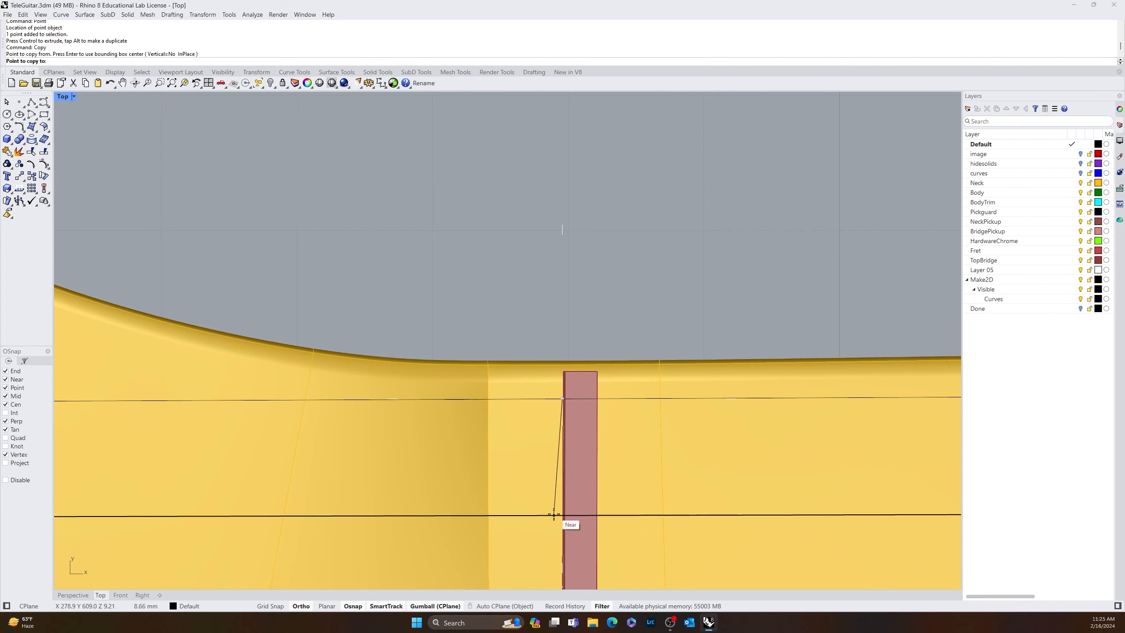
right_drag(591, 550, 593, 358)
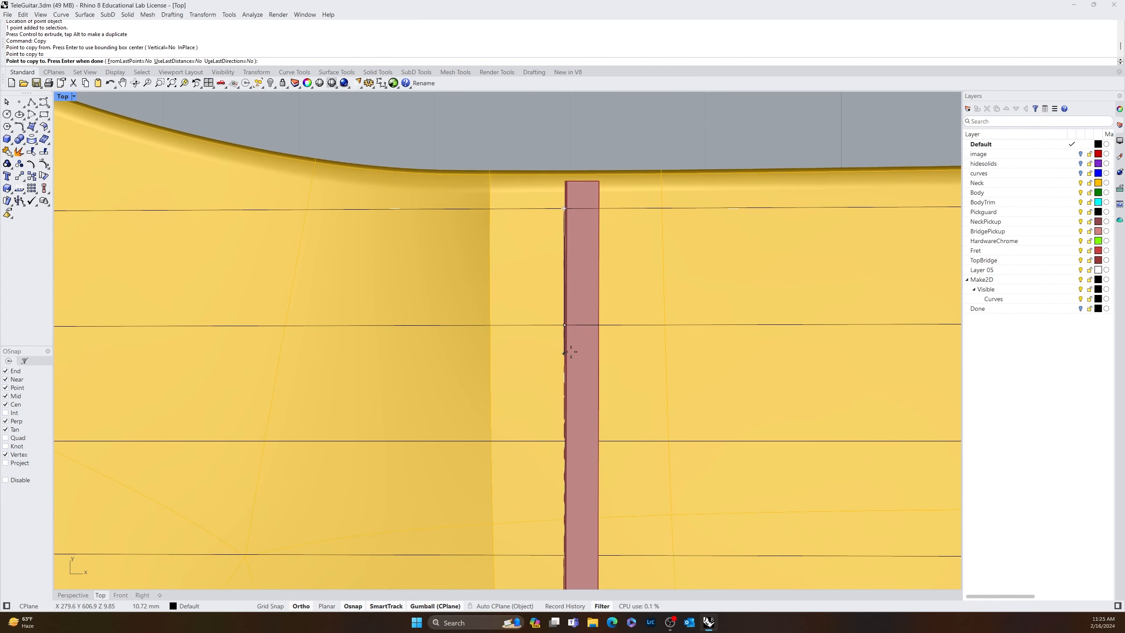
key(Return)
click(564, 325)
key(Return)
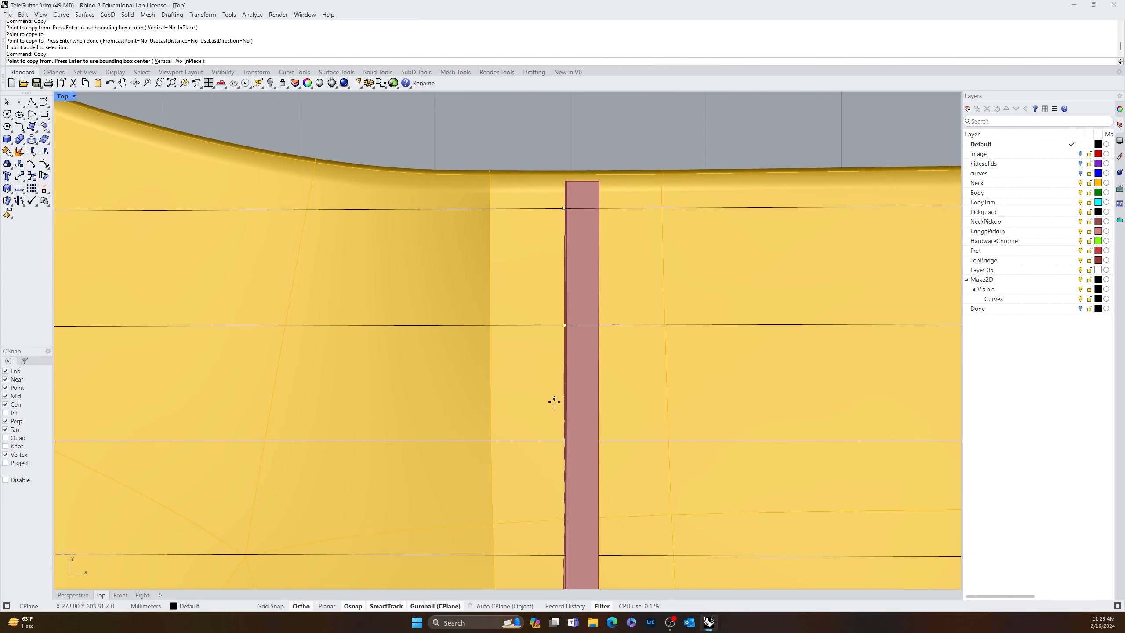
click(563, 326)
click(563, 440)
right_drag(569, 448, 569, 362)
- Try to copy the point onto the fourth string line from the upper neck edge, and delete the misplaced copy
click(564, 355)
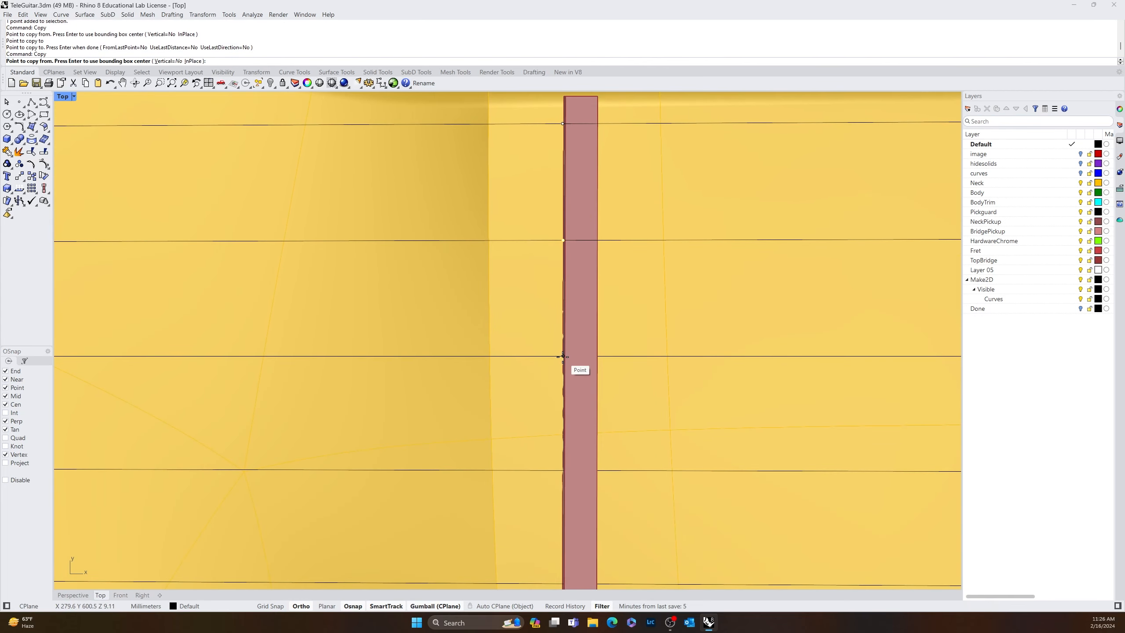
click(564, 356)
click(564, 470)
scroll(564, 358, up, 14)
click(567, 339)
- Copy the point along the nut's headstock-side edge onto the remaining string lines toward the lower neck edge
key(Return)
scroll(567, 345, down, 7)
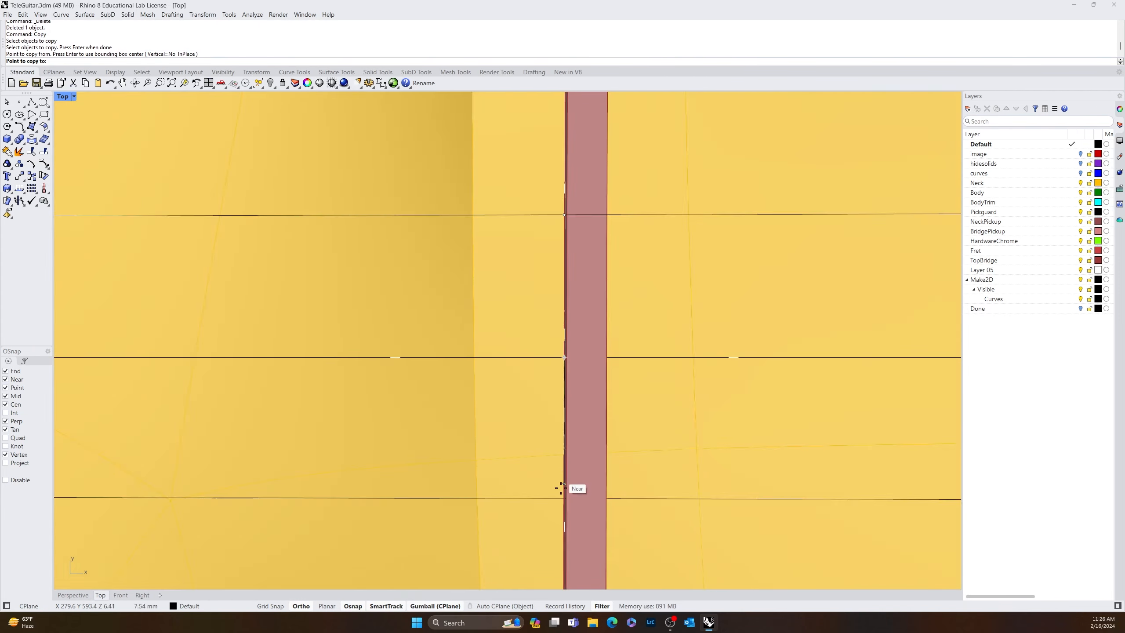
scroll(571, 497, up, 11)
click(581, 504)
scroll(580, 504, down, 12)
scroll(568, 483, up, 9)
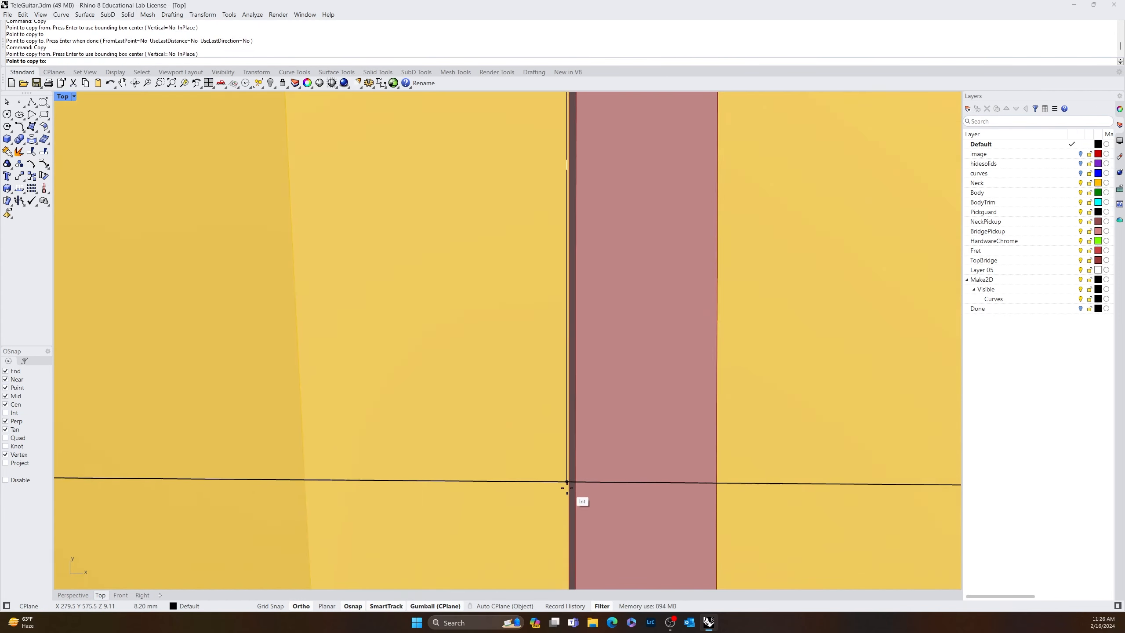
click(572, 480)
- Delete the misplaced point copy where the fifth string line meets the nut
scroll(572, 480, down, 8)
right_drag(571, 480, 577, 231)
key(Return)
key(Return)
click(577, 229)
scroll(577, 232, up, 6)
key(Escape)
click(579, 232)
key(Delete)
- Copy the point on the fifth string line onto the last string line, beside the nut's headstock-side edge
click(579, 232)
text(copy)
key(Return)
click(579, 231)
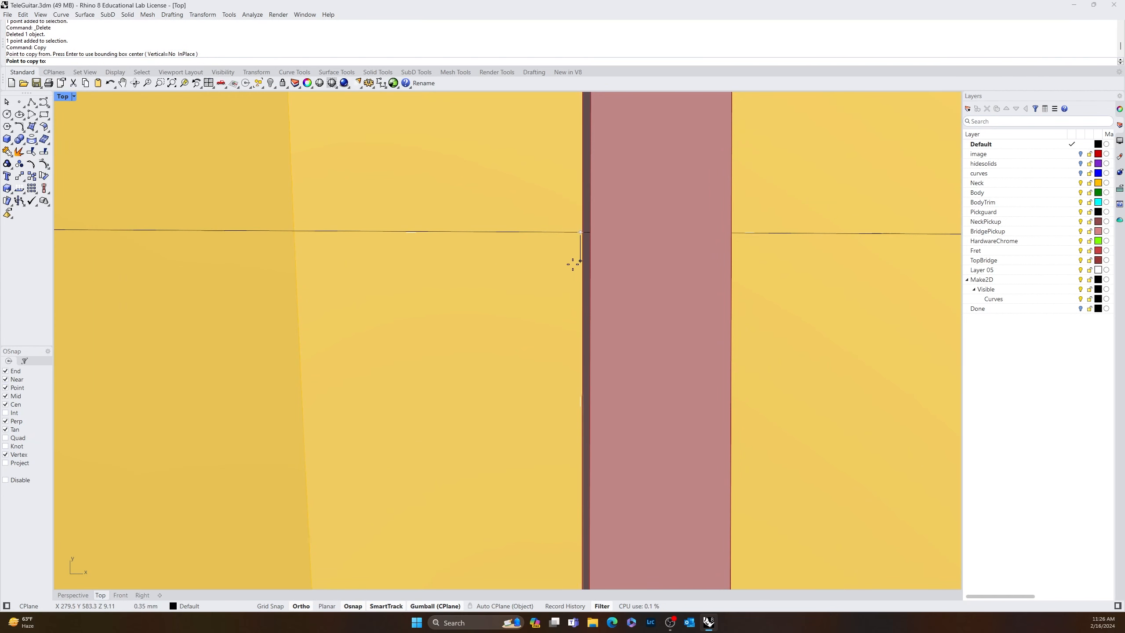
scroll(555, 429, down, 5)
scroll(585, 430, up, 5)
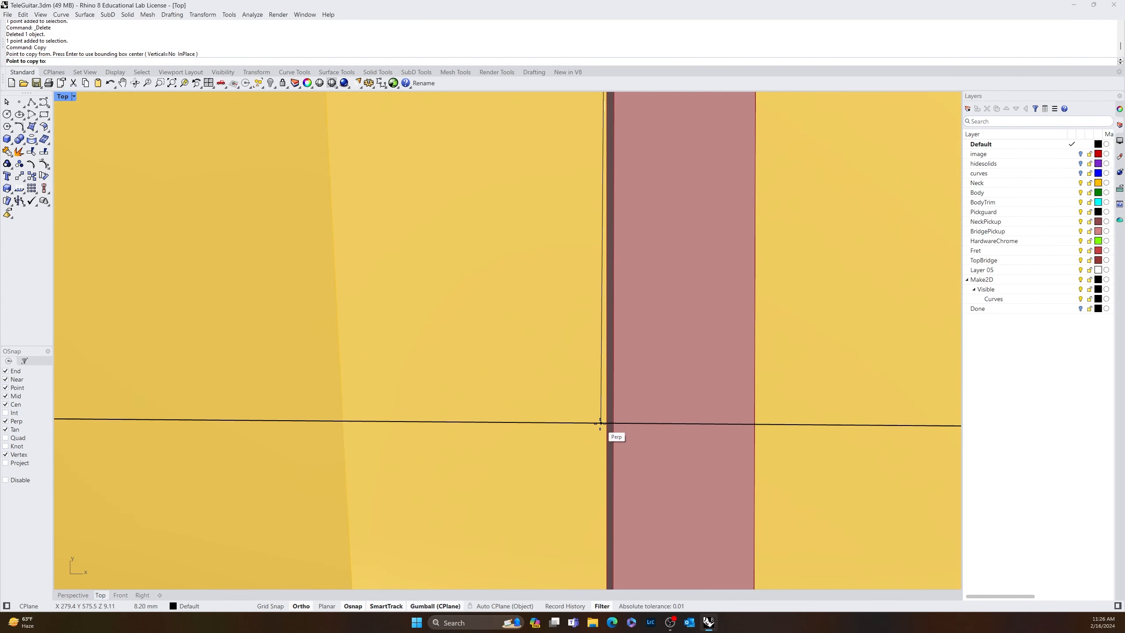
click(601, 422)
scroll(601, 423, down, 3)
key(Return)
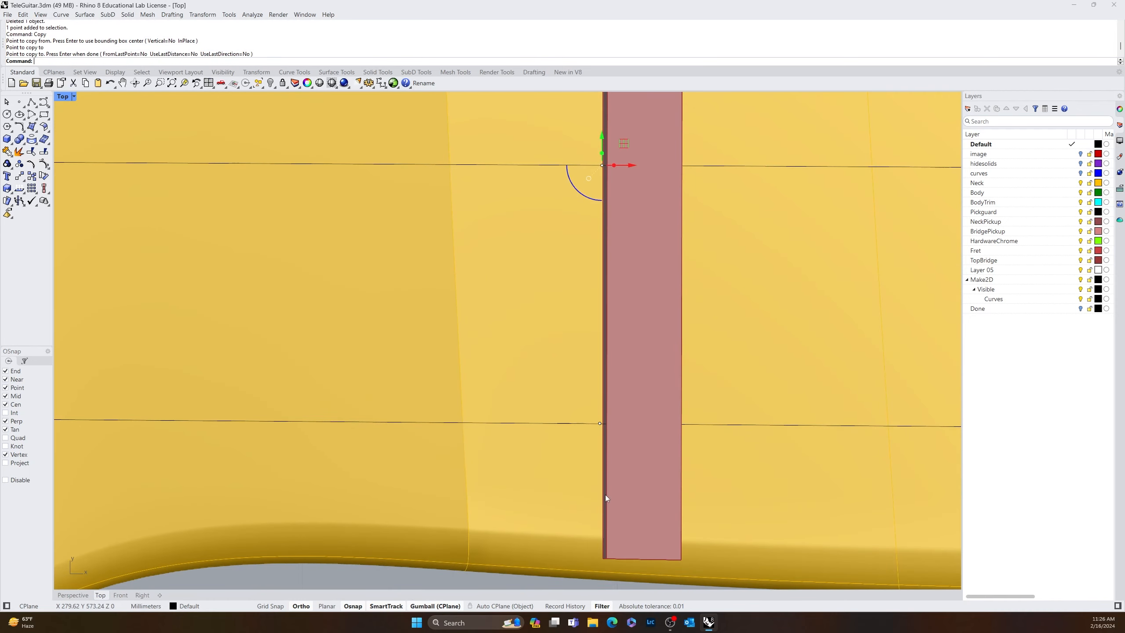
- Examine the points at the nut and the course of the string lines across the headstock and neck
scroll(603, 494, down, 6)
scroll(504, 473, up, 2)
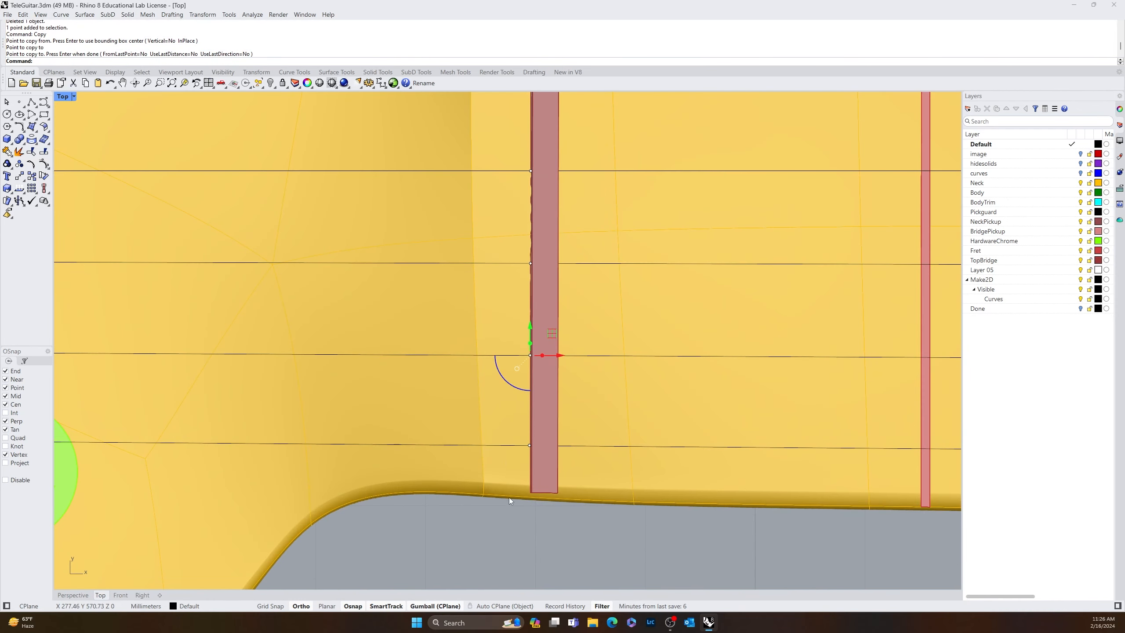
scroll(500, 392, down, 5)
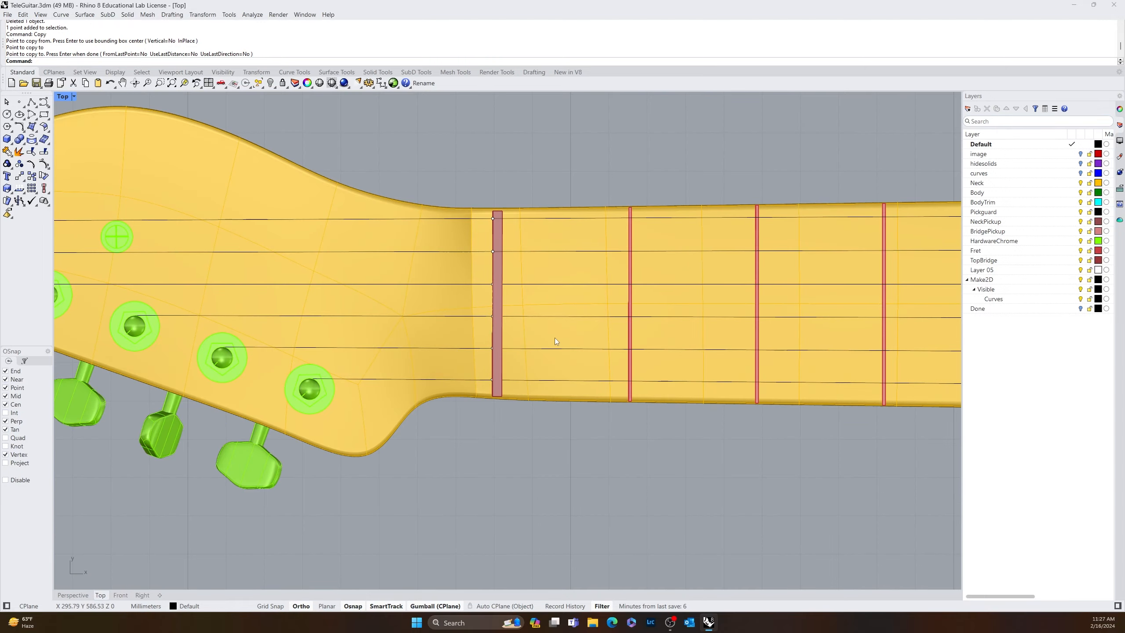
scroll(493, 387, up, 6)
right_drag(523, 401, 599, 373)
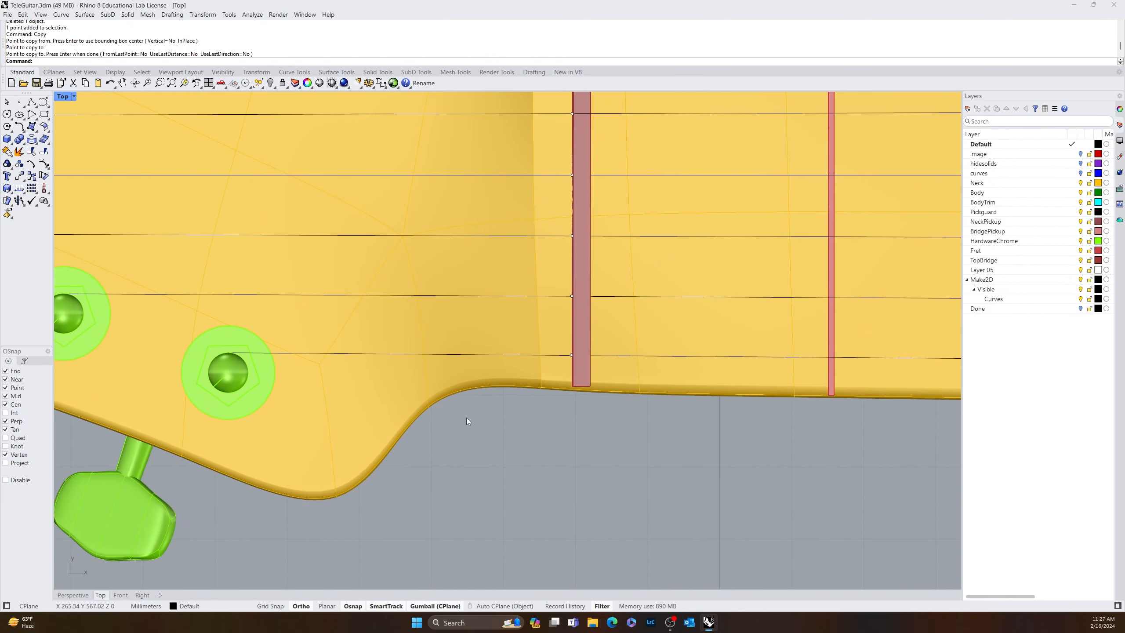
scroll(551, 373, up, 2)
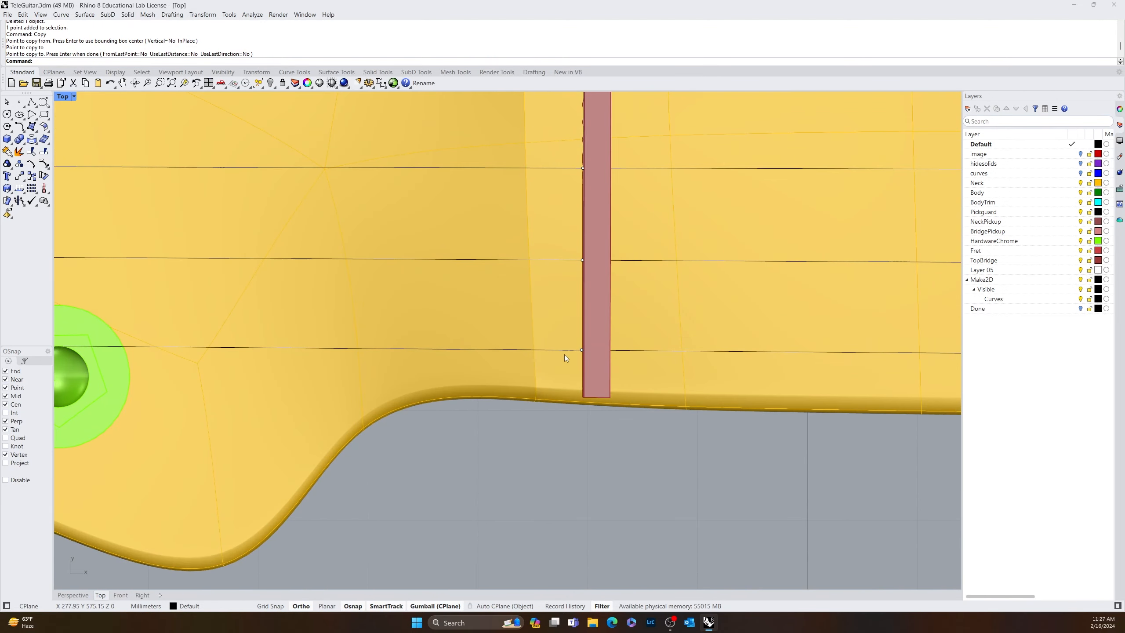
right_drag(418, 388, 628, 338)
right_drag(421, 353, 279, 347)
scroll(615, 331, up, 4)
scroll(620, 333, down, 7)
scroll(606, 332, up, 3)
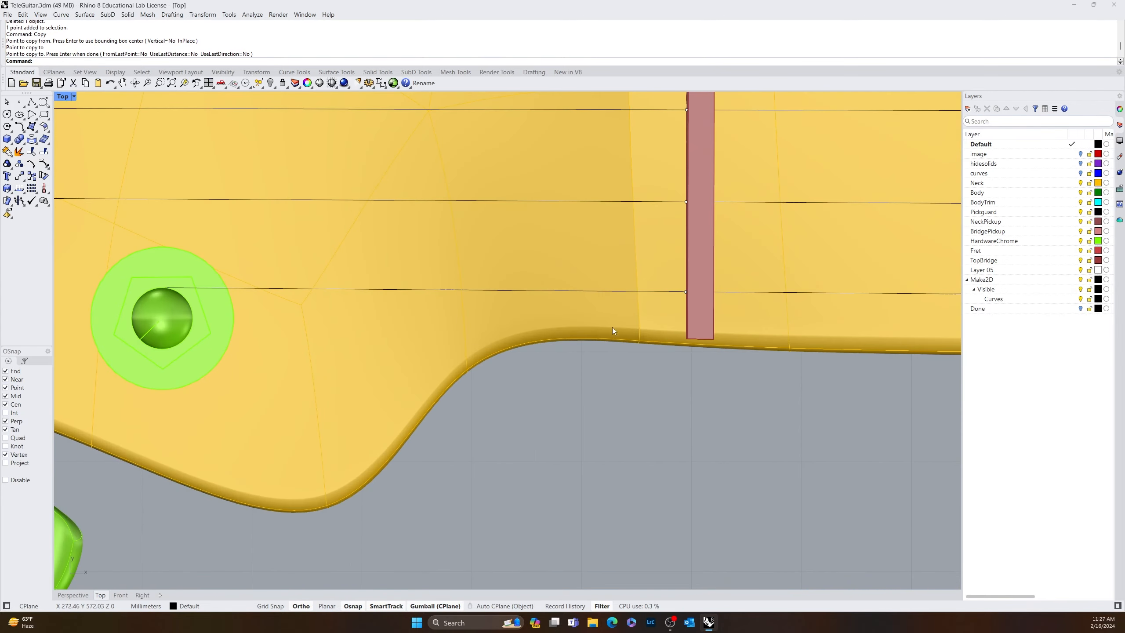
click(618, 291)
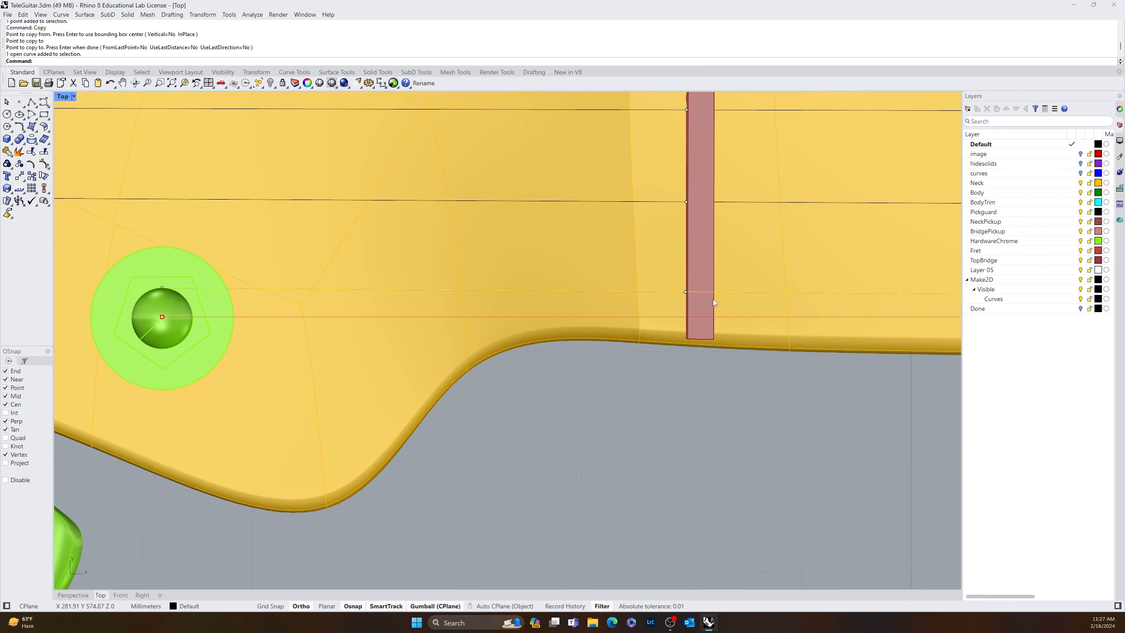
scroll(695, 341, down, 4)
right_drag(696, 355, 181, 320)
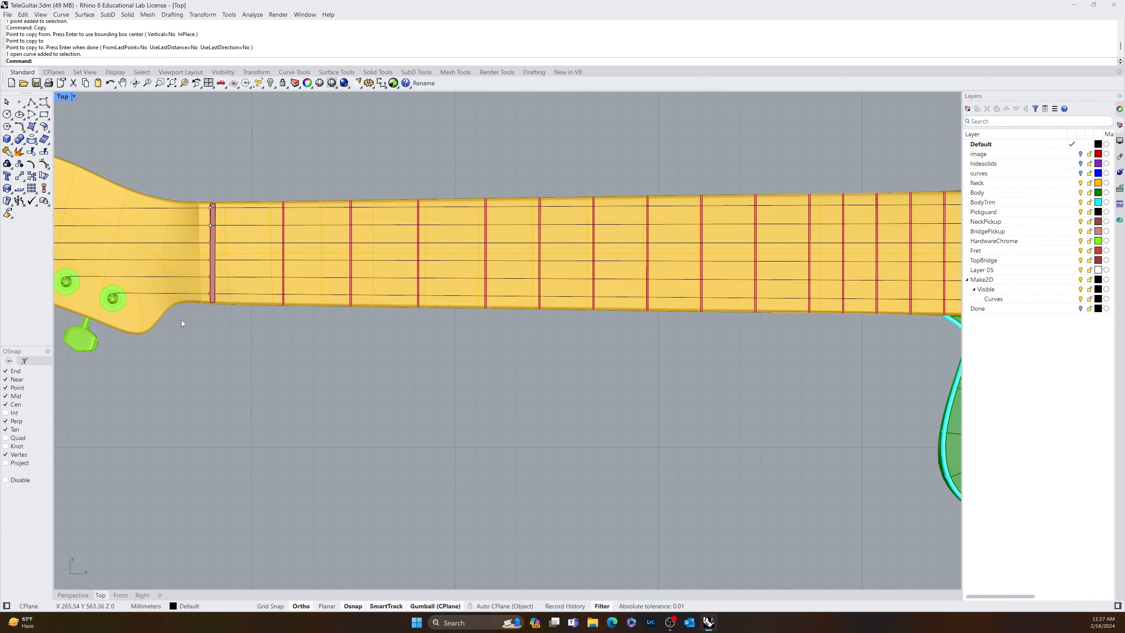
scroll(179, 328, down, 5)
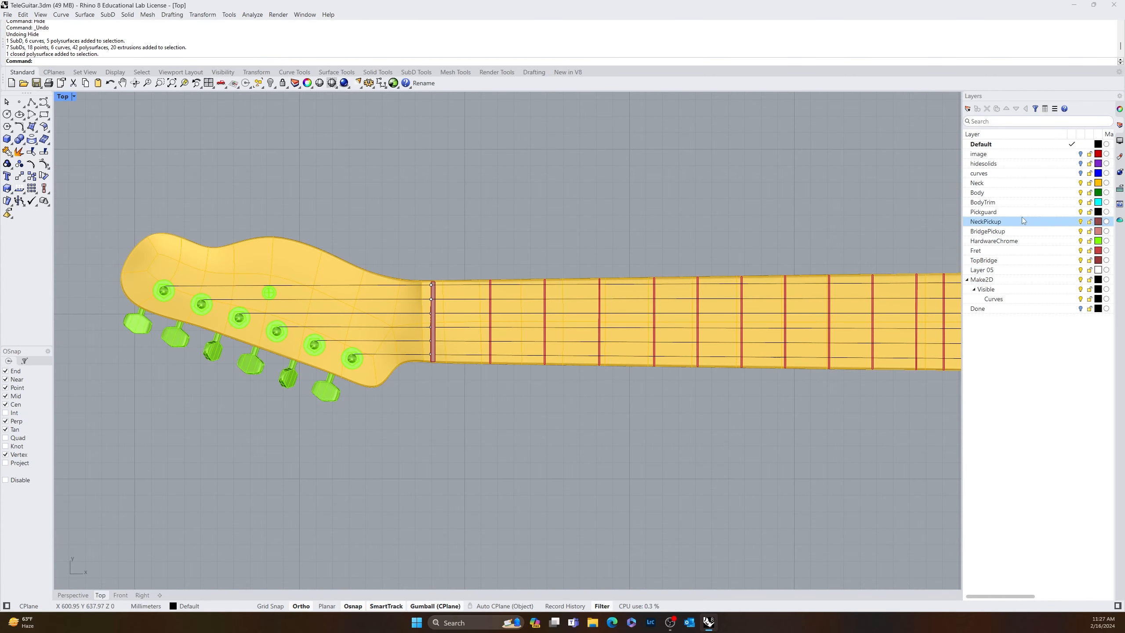
- Hide the Neck layer to expose the string lines around the nut
click(1081, 183)
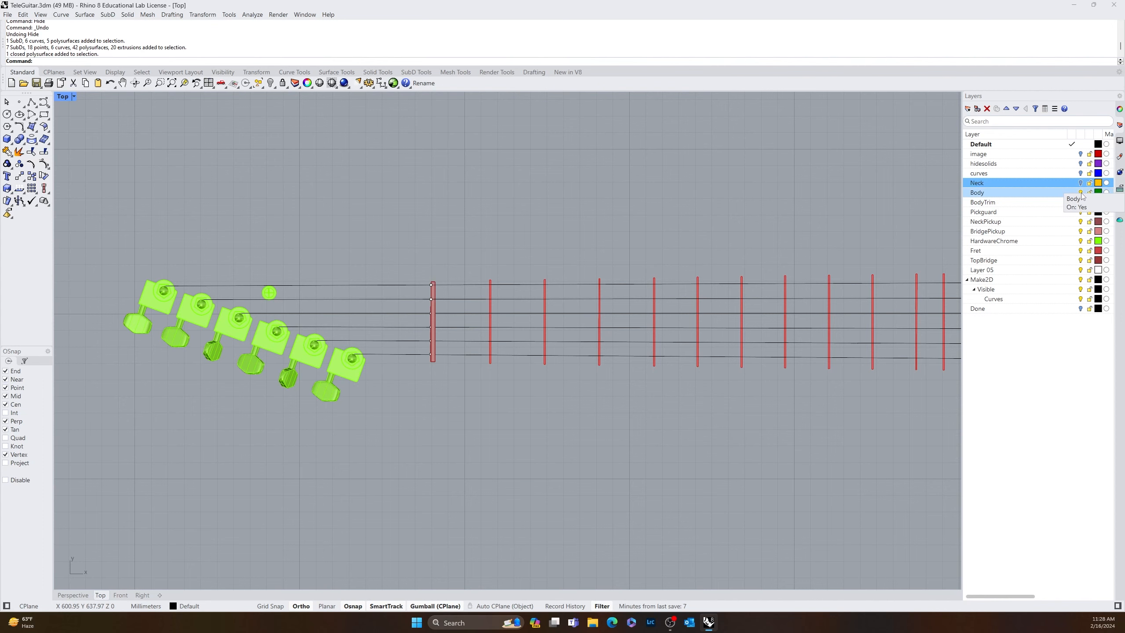
scroll(448, 362, up, 5)
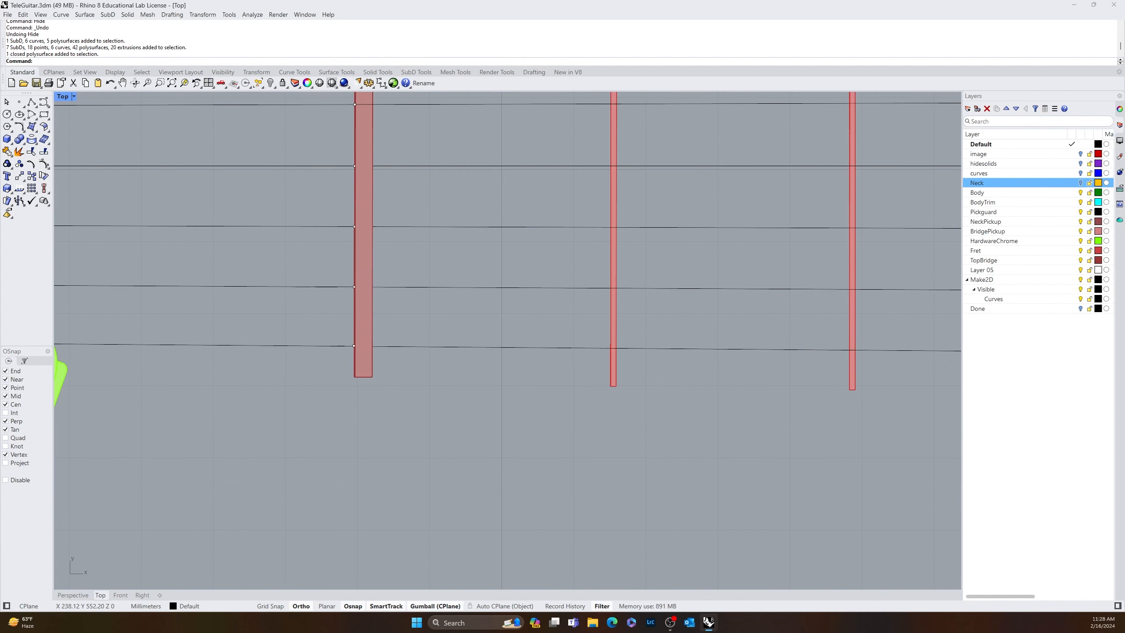
scroll(456, 465, down, 5)
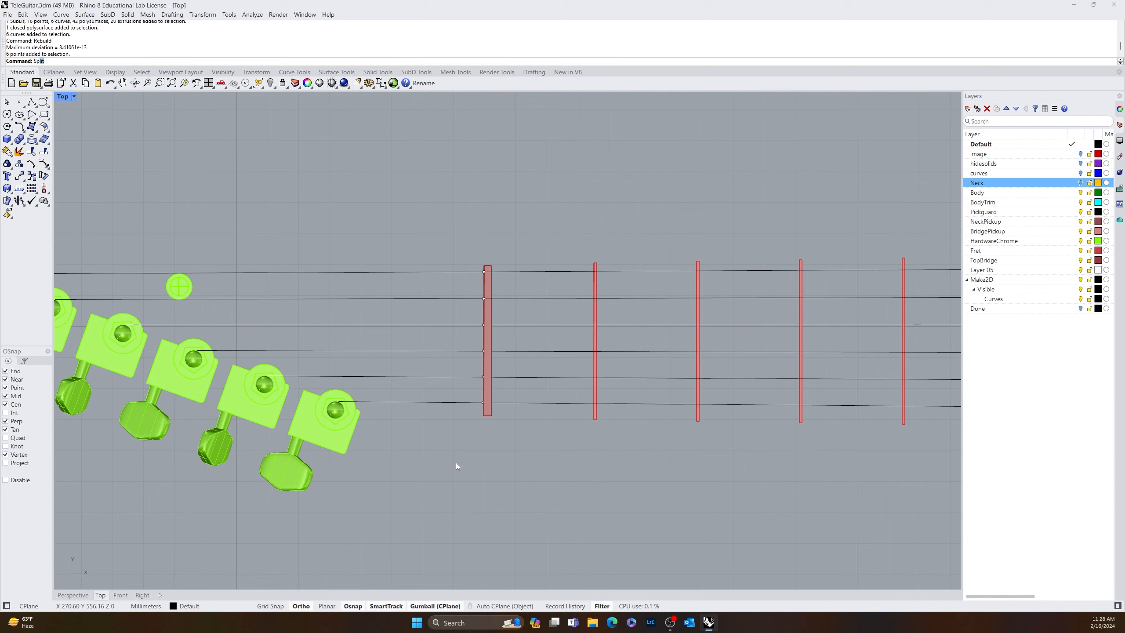
- Split the six string lines, using the point objects along the nut as cutting objects
key(Return)
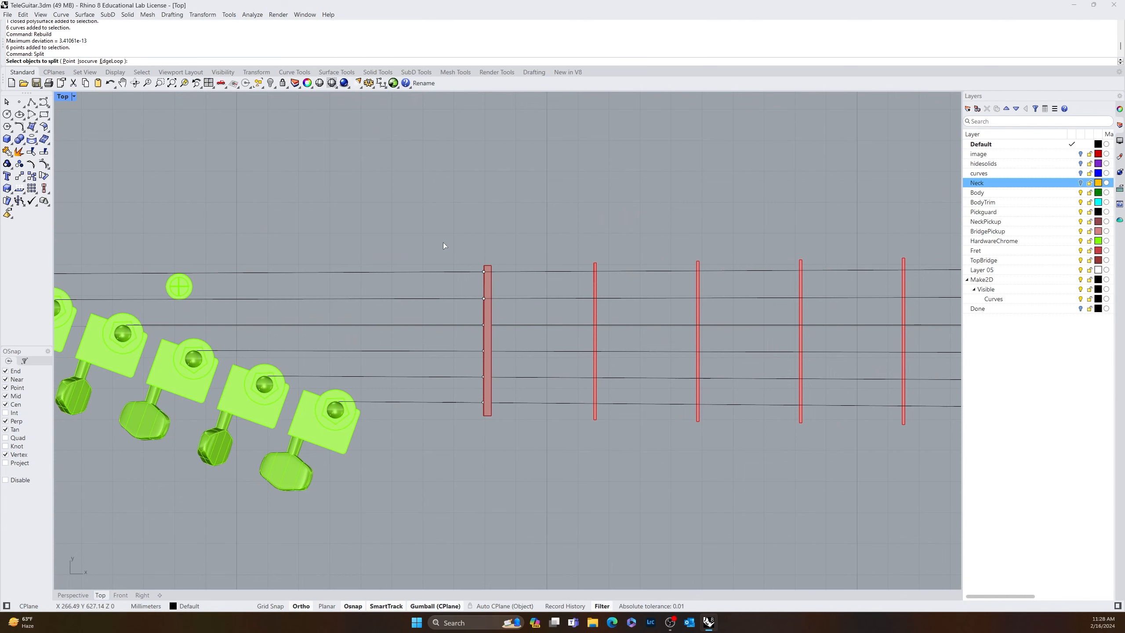
drag(443, 245, 395, 439)
key(Return)
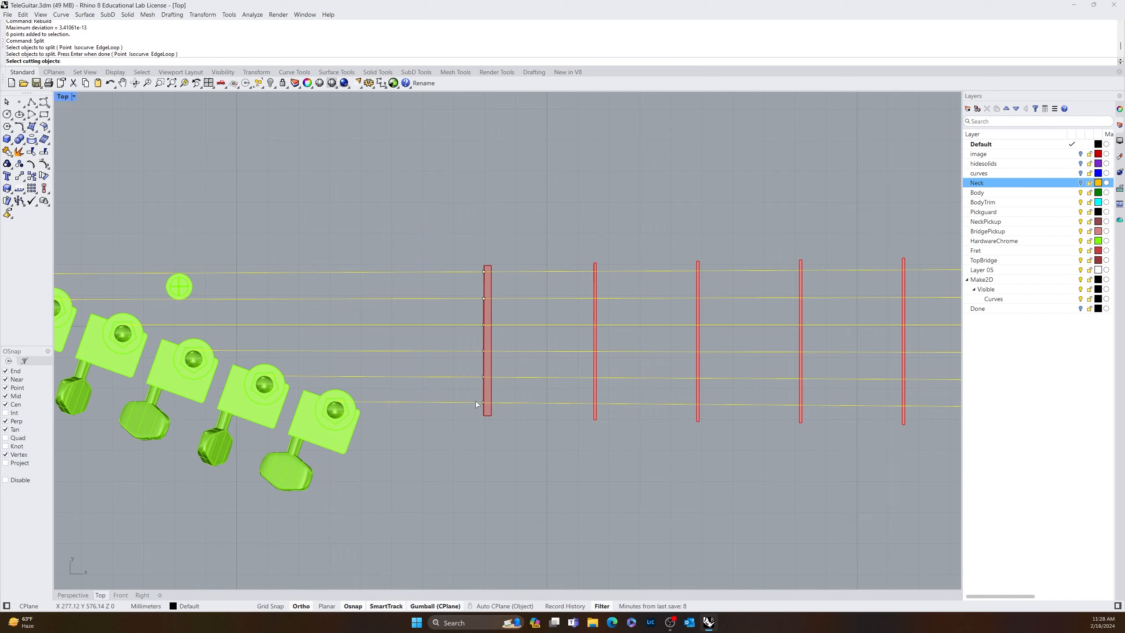
scroll(476, 416, up, 3)
scroll(476, 417, down, 2)
click(485, 412)
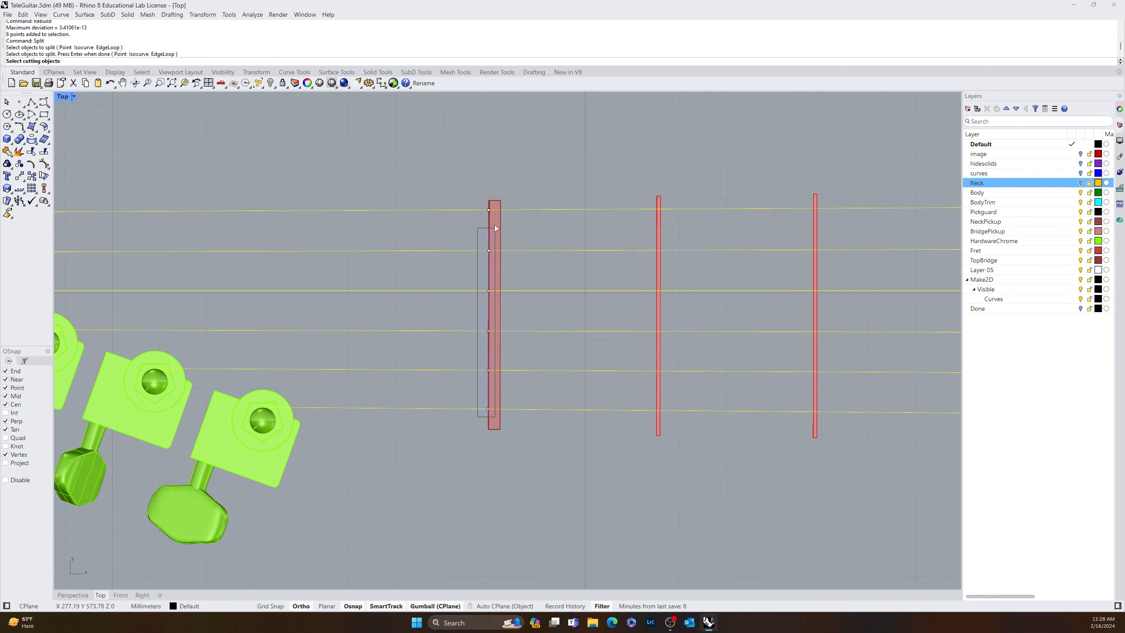
key(Return)
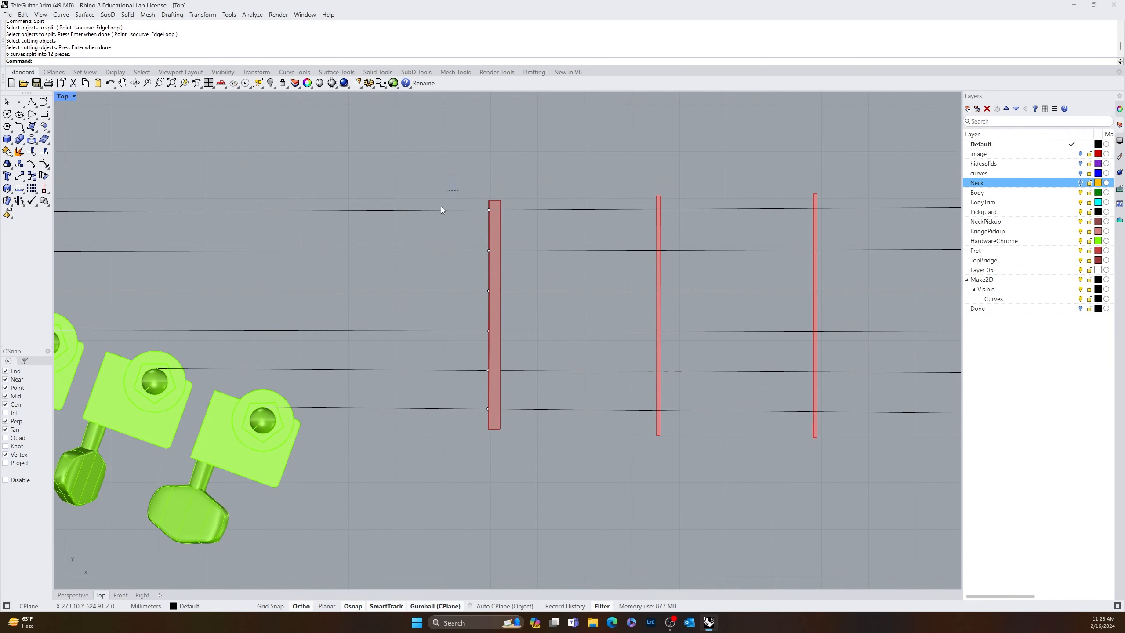
- Join the split string pieces on both sides of the nut into continuous curves
drag(441, 206, 418, 475)
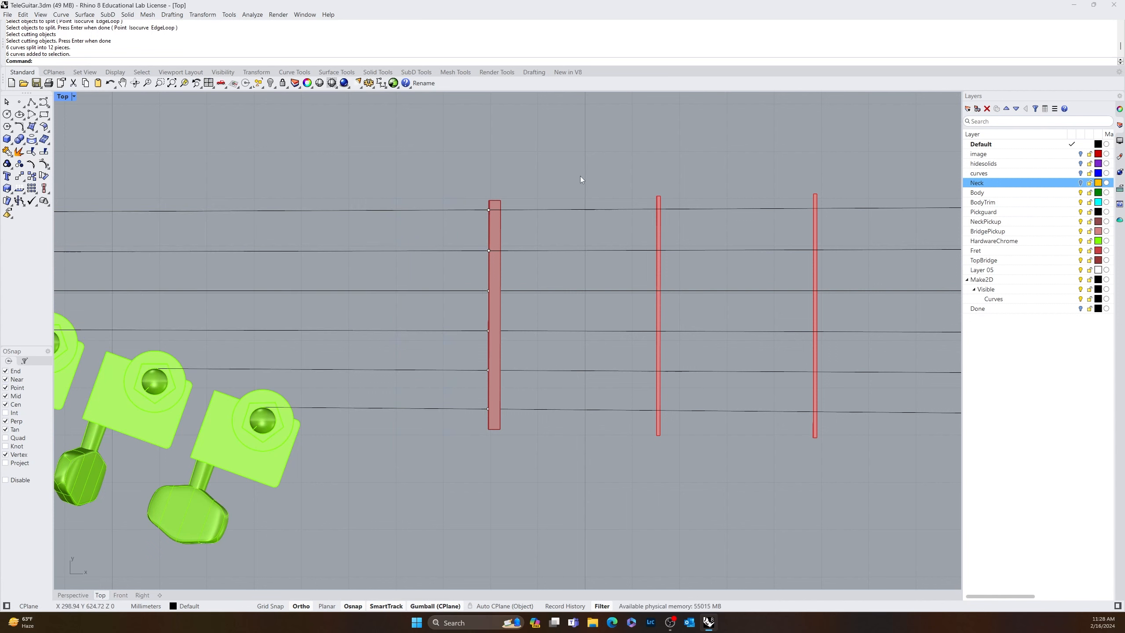
drag(587, 175, 571, 486)
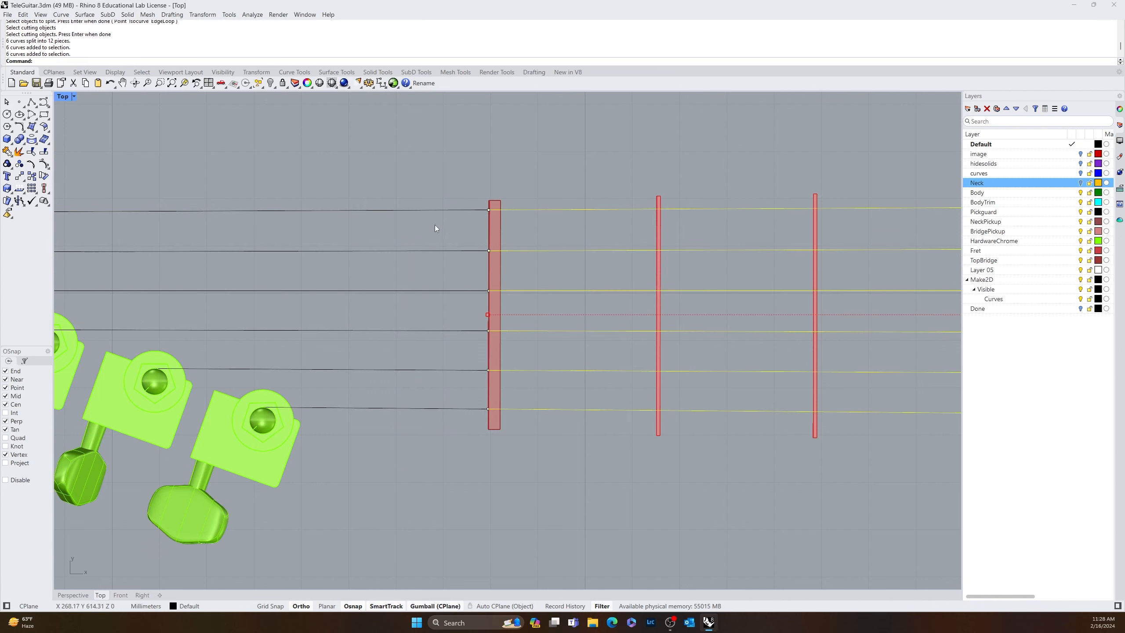
drag(378, 482, 379, 495)
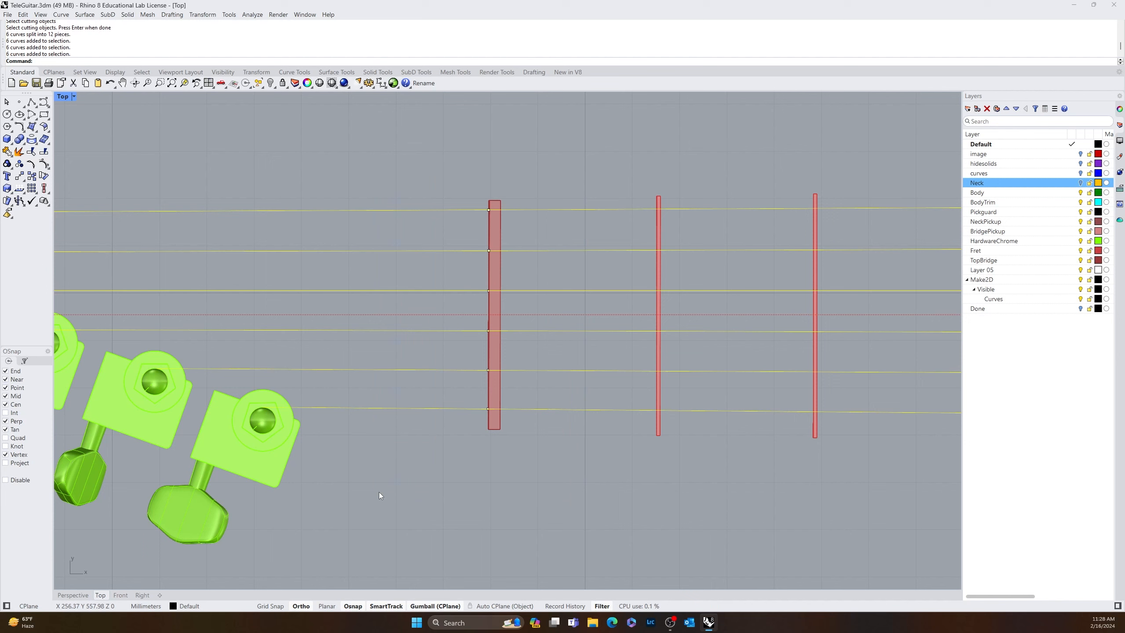
key(Return)
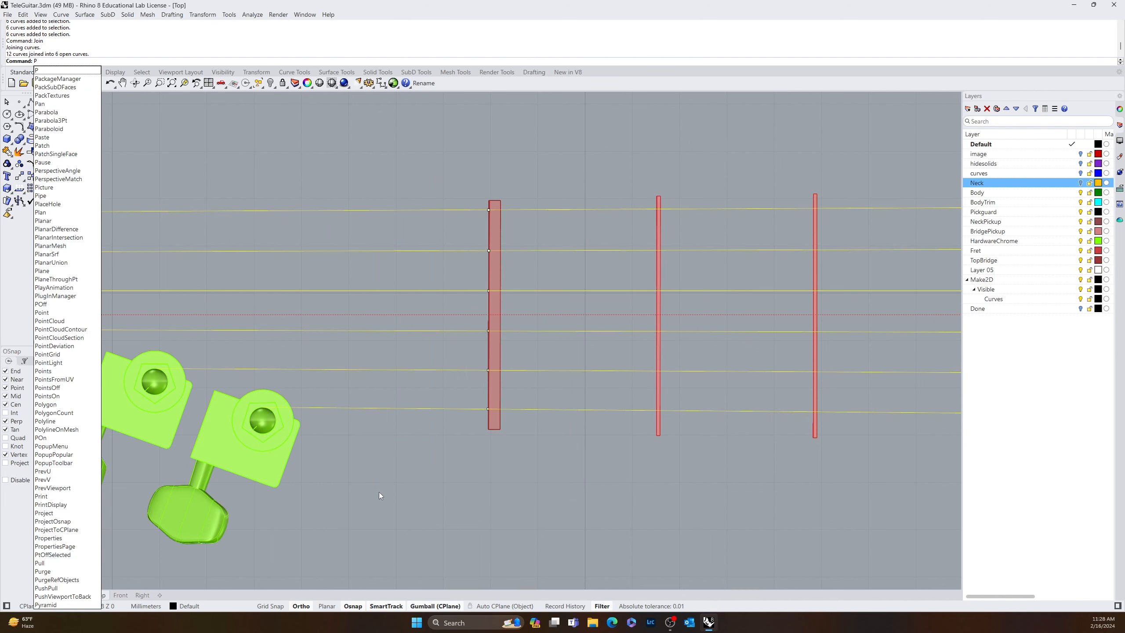
- Turn on the joined string lines' control points and try to select the ones along the nut
text(PointsOn)
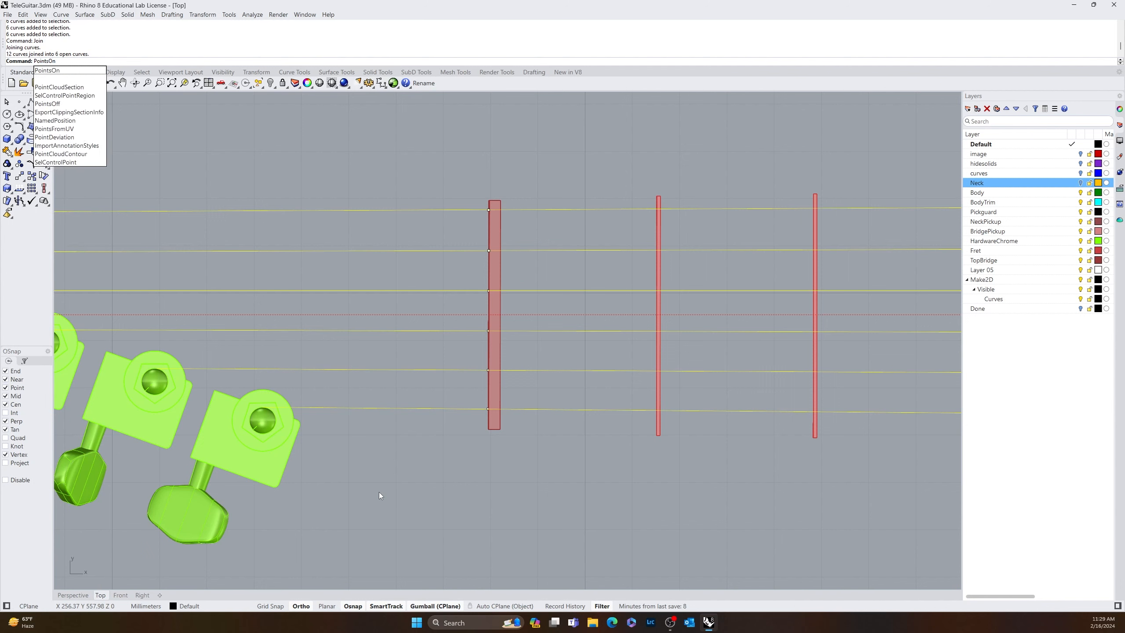
key(Return)
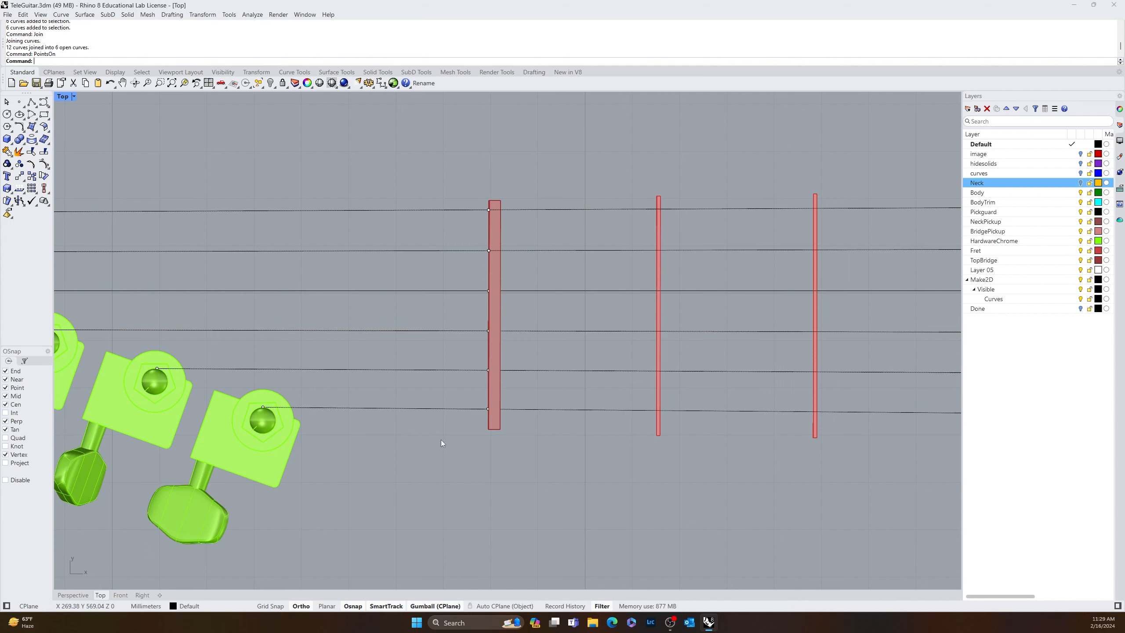
drag(474, 425, 498, 196)
click(406, 493)
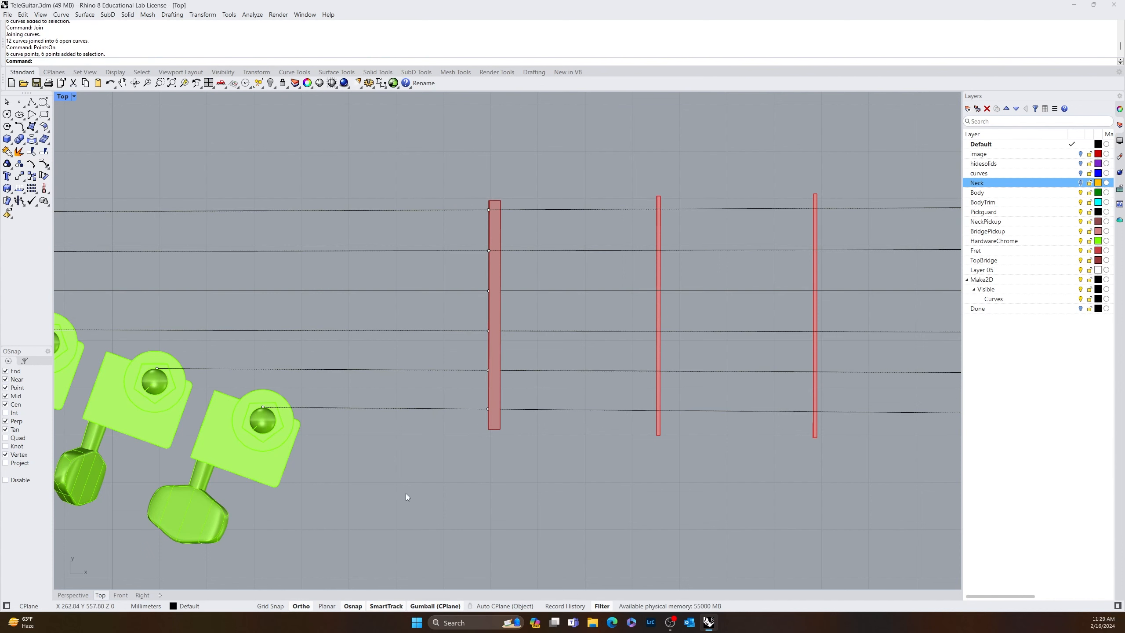
click(453, 412)
click(497, 446)
scroll(477, 419, up, 3)
scroll(477, 419, up, 2)
scroll(489, 428, down, 4)
click(471, 458)
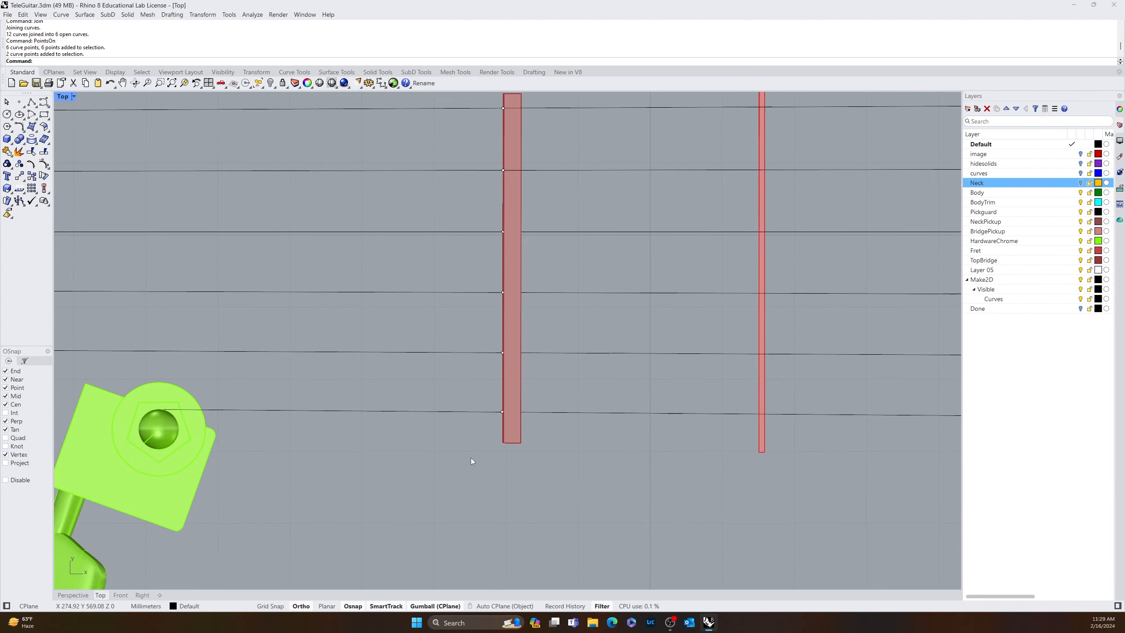
scroll(494, 454, down, 3)
scroll(501, 437, up, 3)
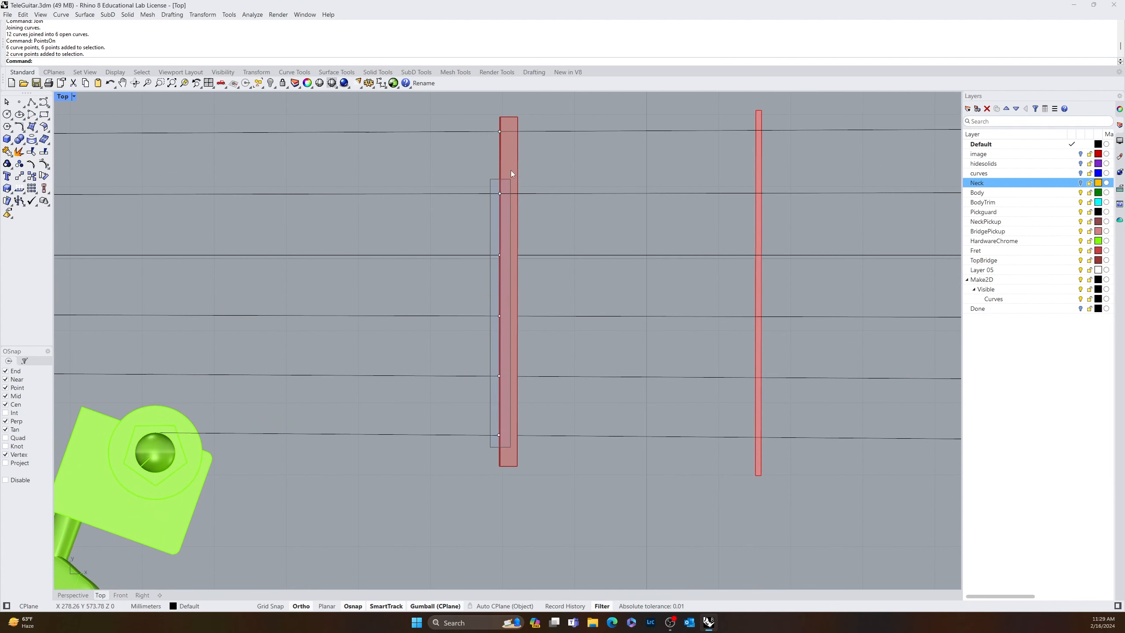
- Turn off the control points and delete the six point objects along the nut
text(Po)
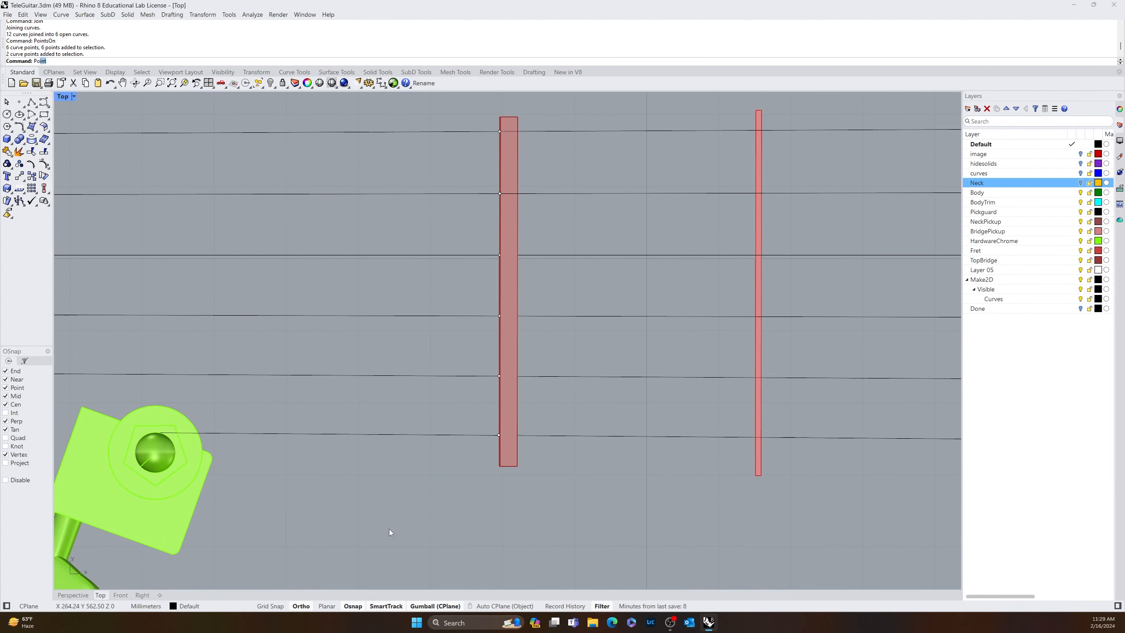
text(intsOff)
key(Return)
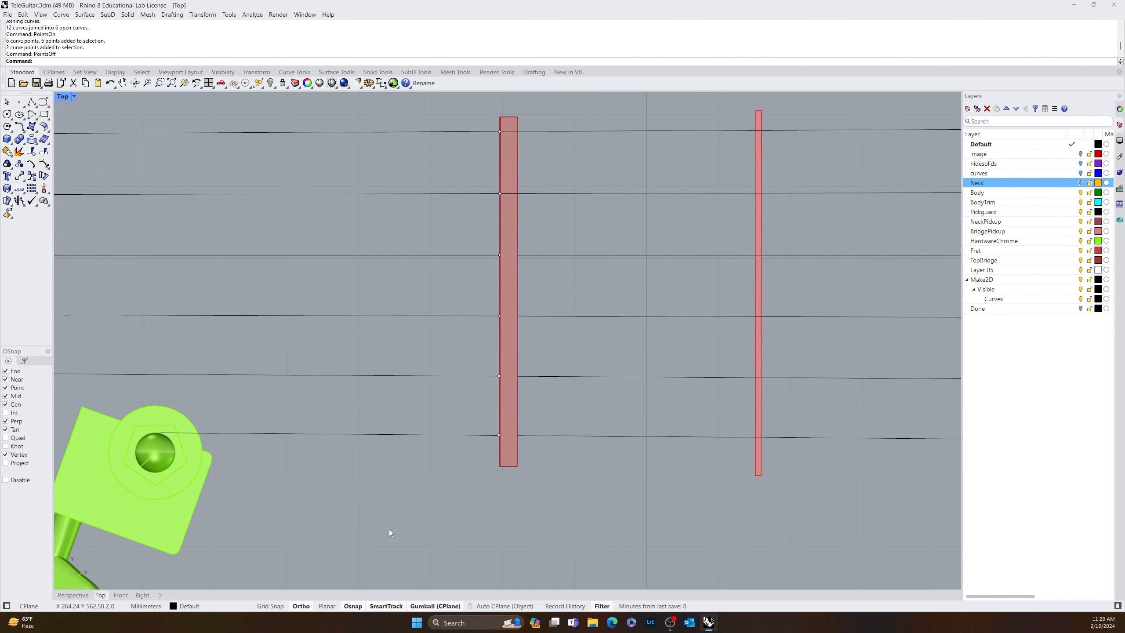
drag(489, 446, 515, 128)
key(Delete)
- Turn on the control points of all six joined string lines
text(PointsOn)
key(Return)
drag(477, 115, 350, 489)
key(Return)
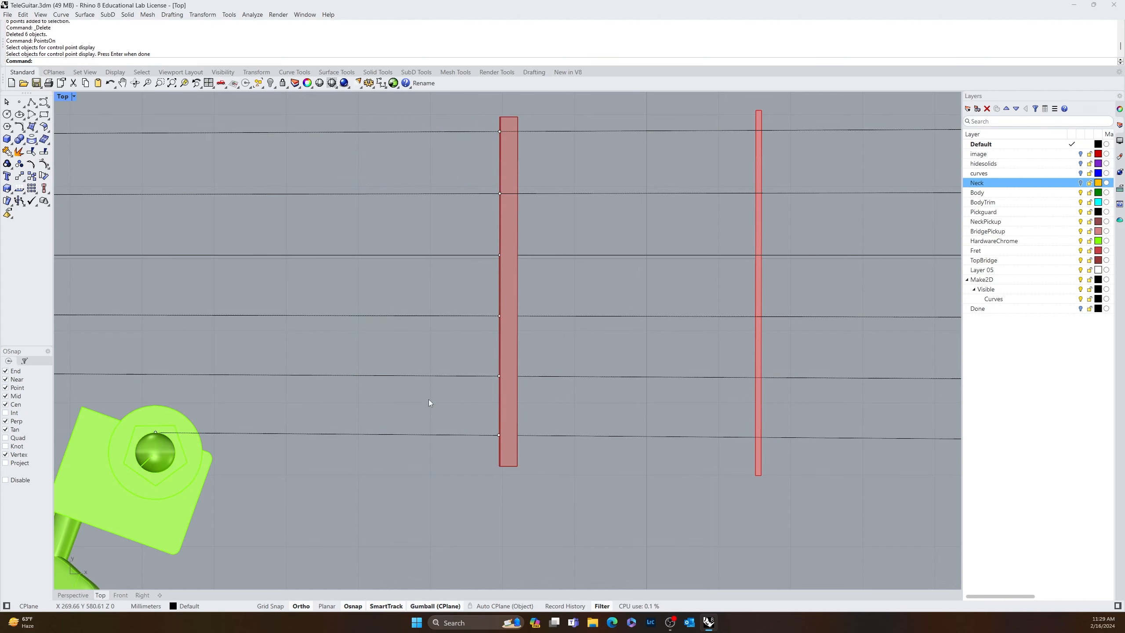
scroll(496, 438, up, 5)
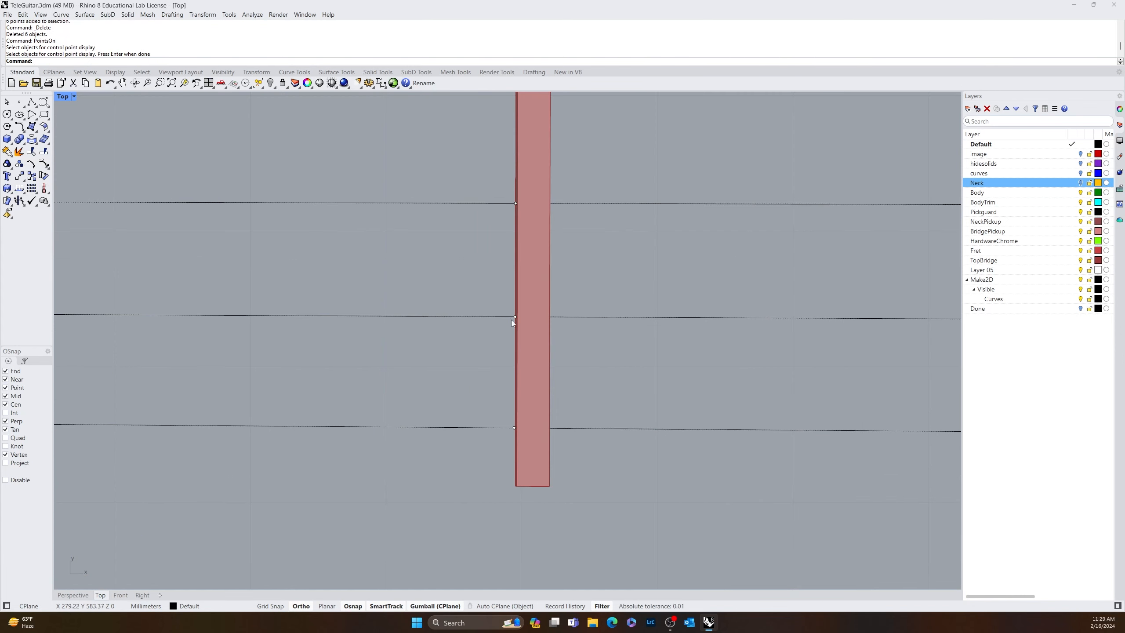
scroll(469, 417, down, 10)
right_drag(470, 420, 550, 436)
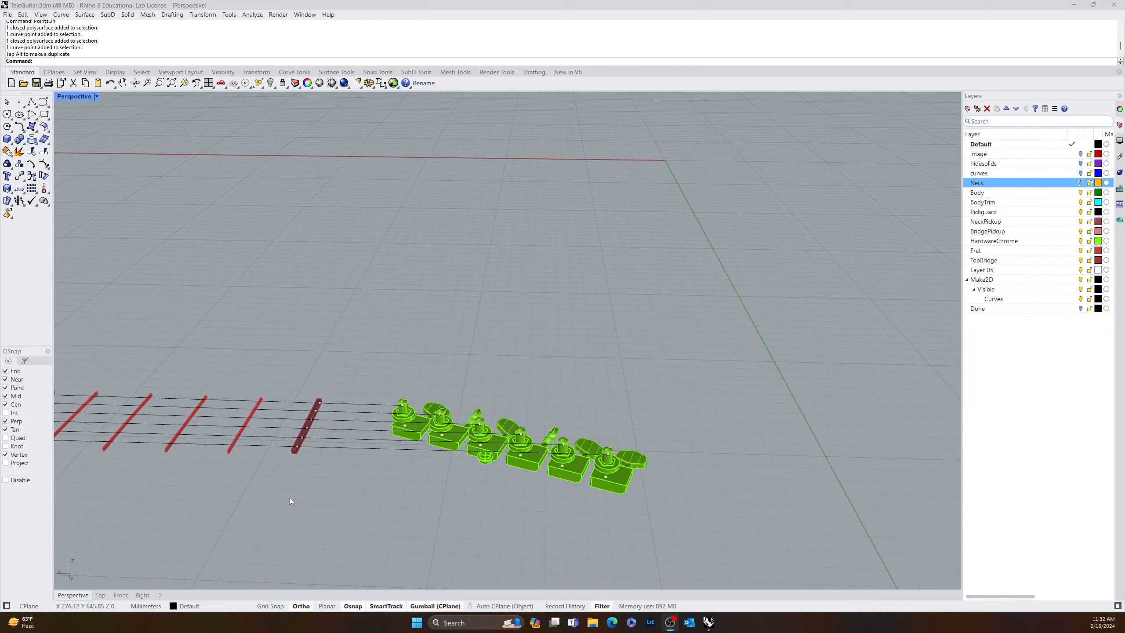
right_drag(290, 497, 574, 465)
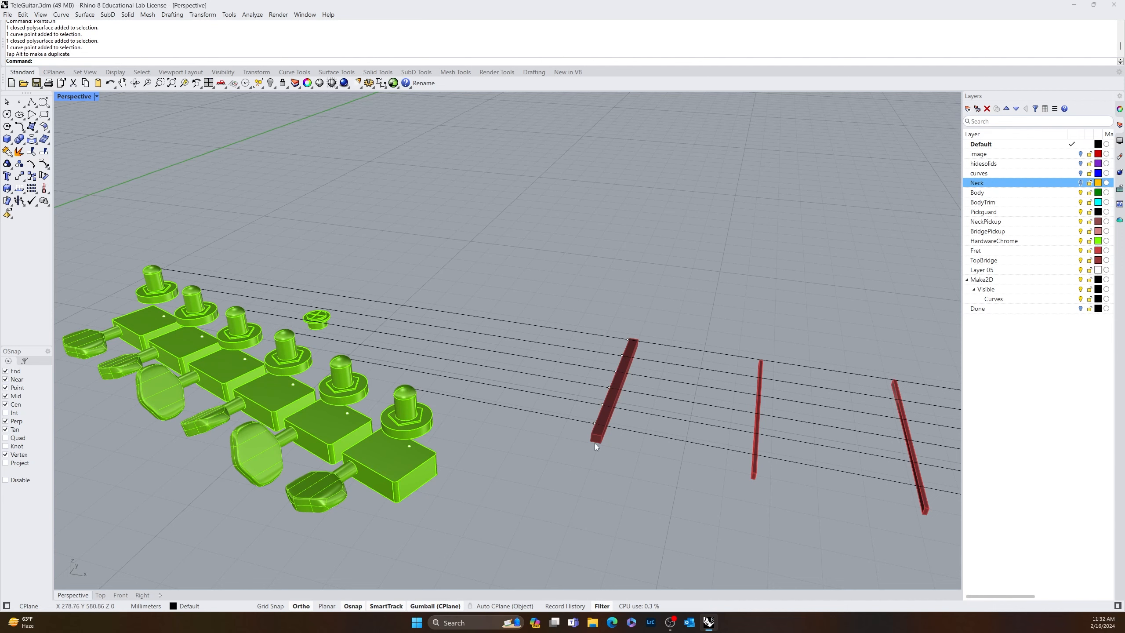
drag(568, 438, 664, 332)
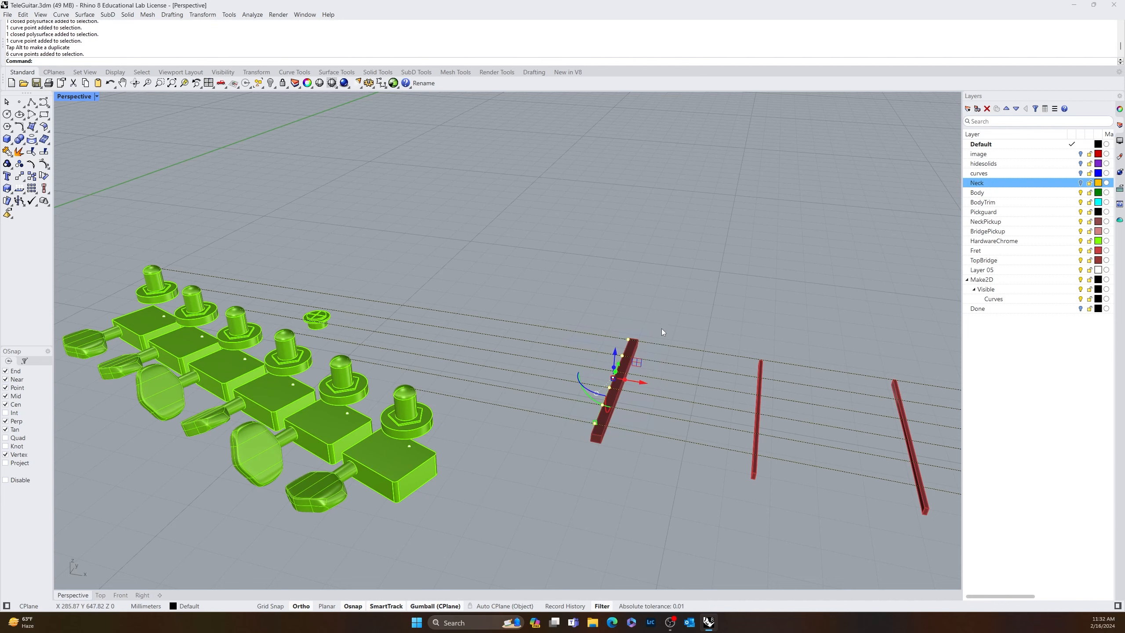
key(Escape)
key(Escape)
right_drag(503, 463, 559, 439)
drag(525, 320, 506, 445)
key(Escape)
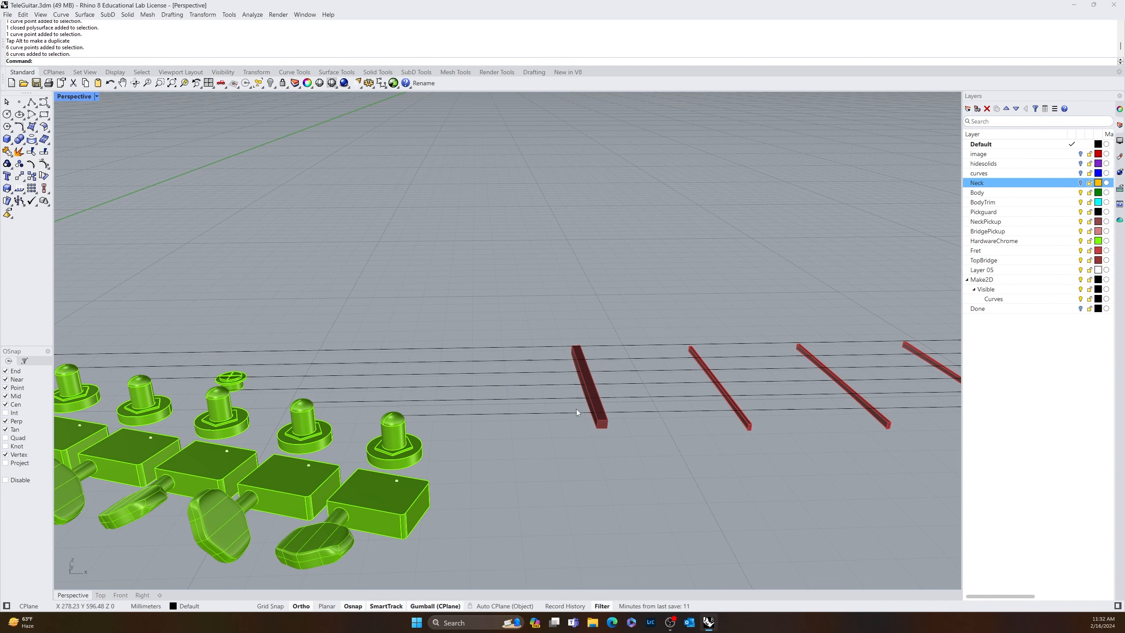
scroll(520, 470, down, 4)
drag(512, 369, 489, 464)
click(580, 497)
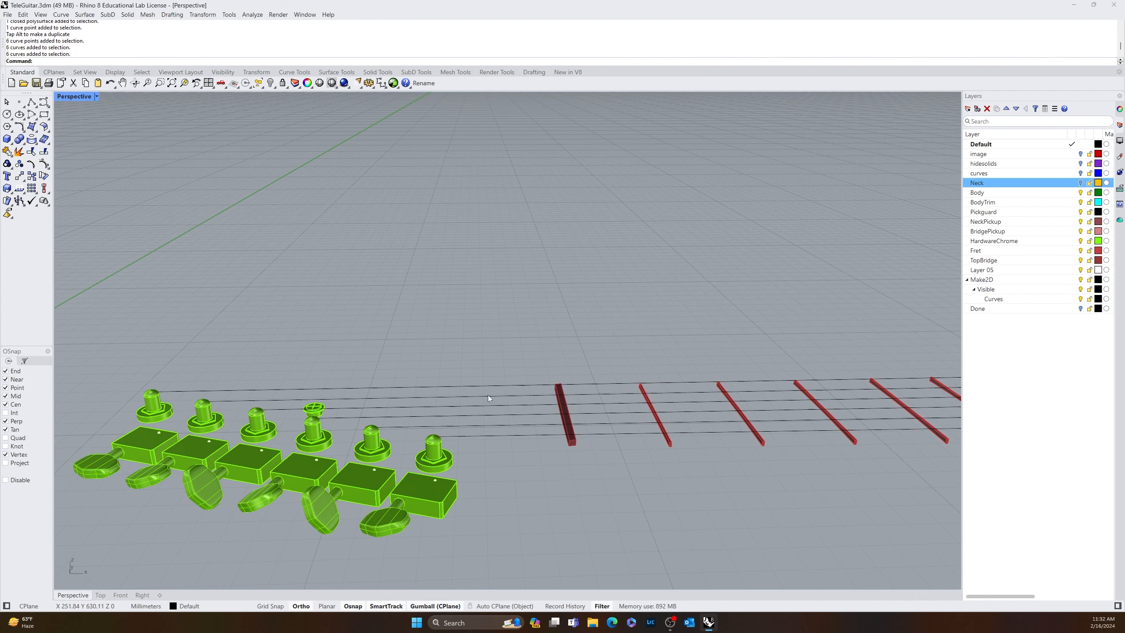
- Redisplay the control points on all six string curves with PointsOn
text(pointson)
key(Return)
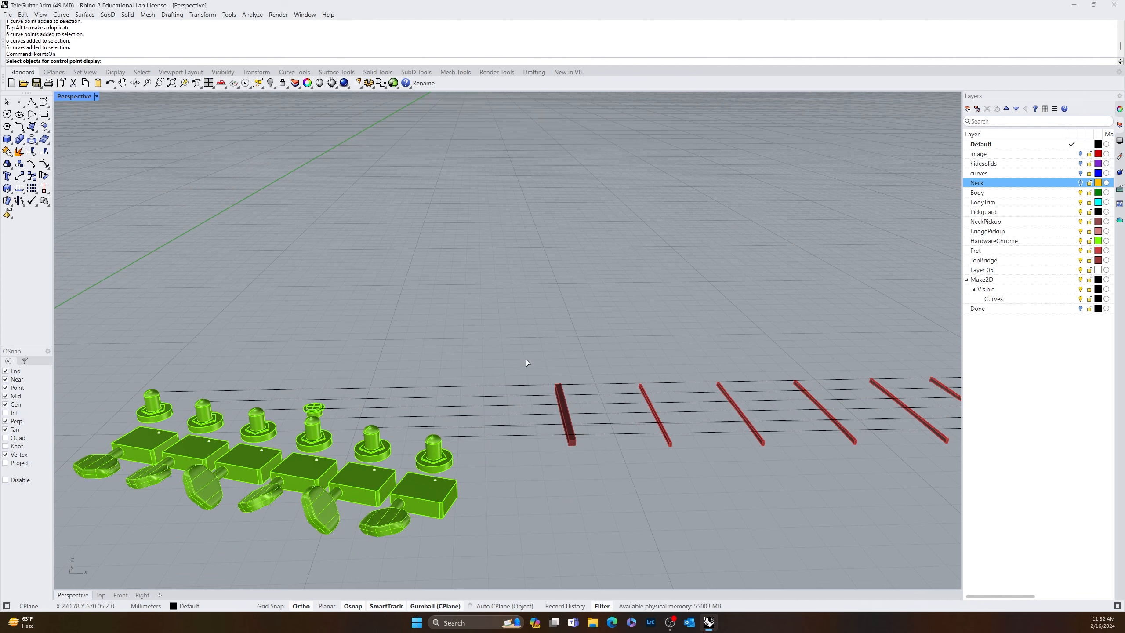
drag(526, 359, 479, 457)
key(Return)
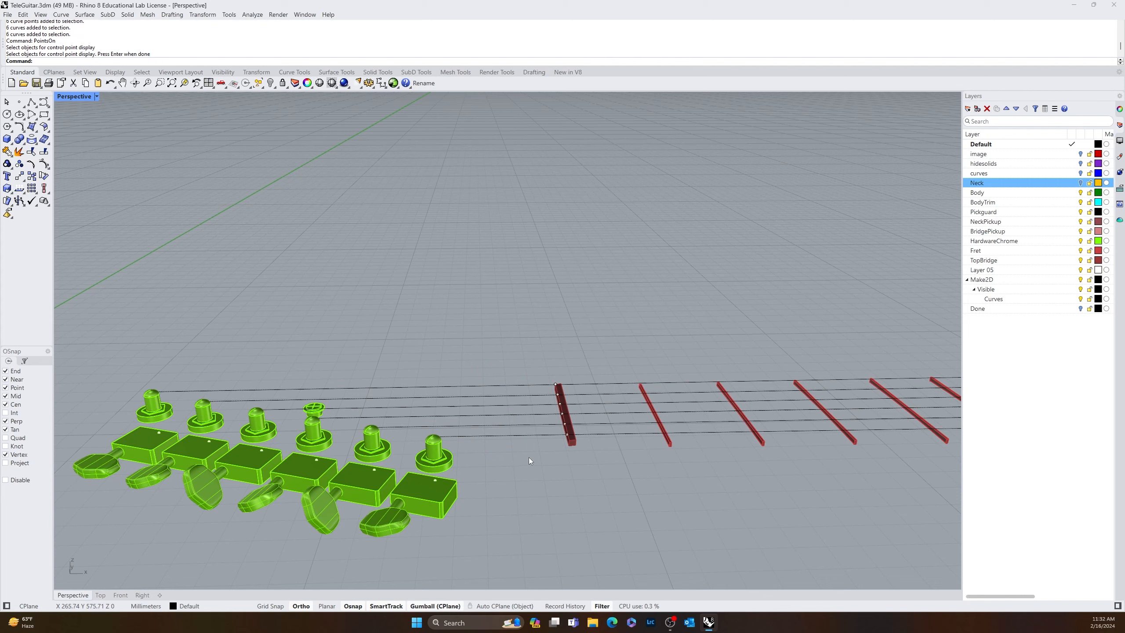
- In the Front view, lower the end control point of the string at the tuning post farthest from the nut
click(122, 595)
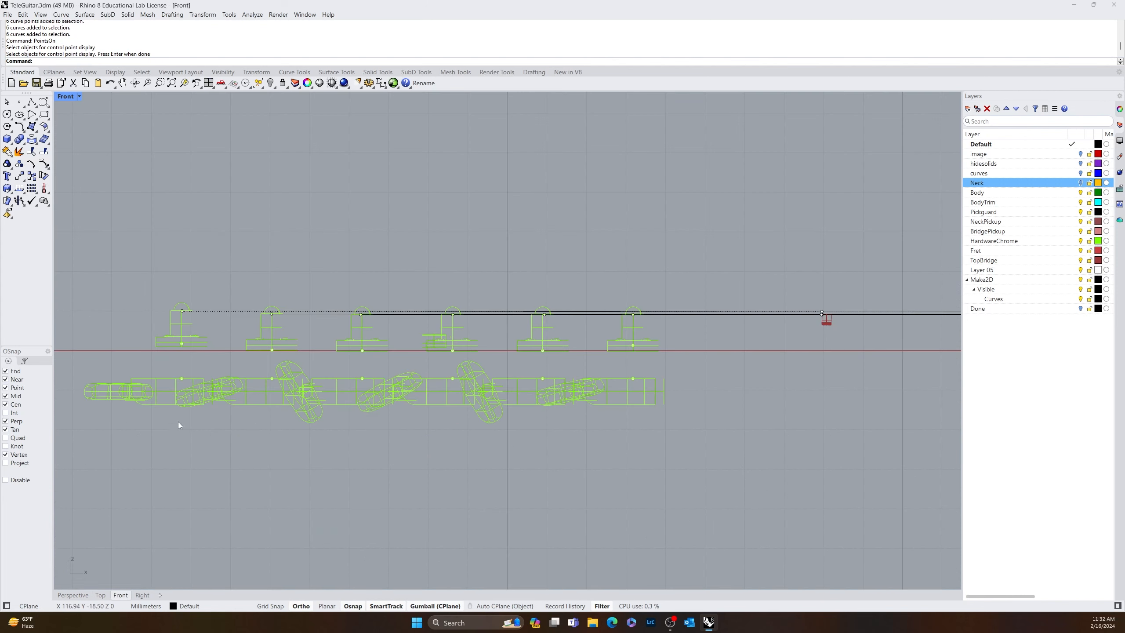
scroll(182, 311, up, 8)
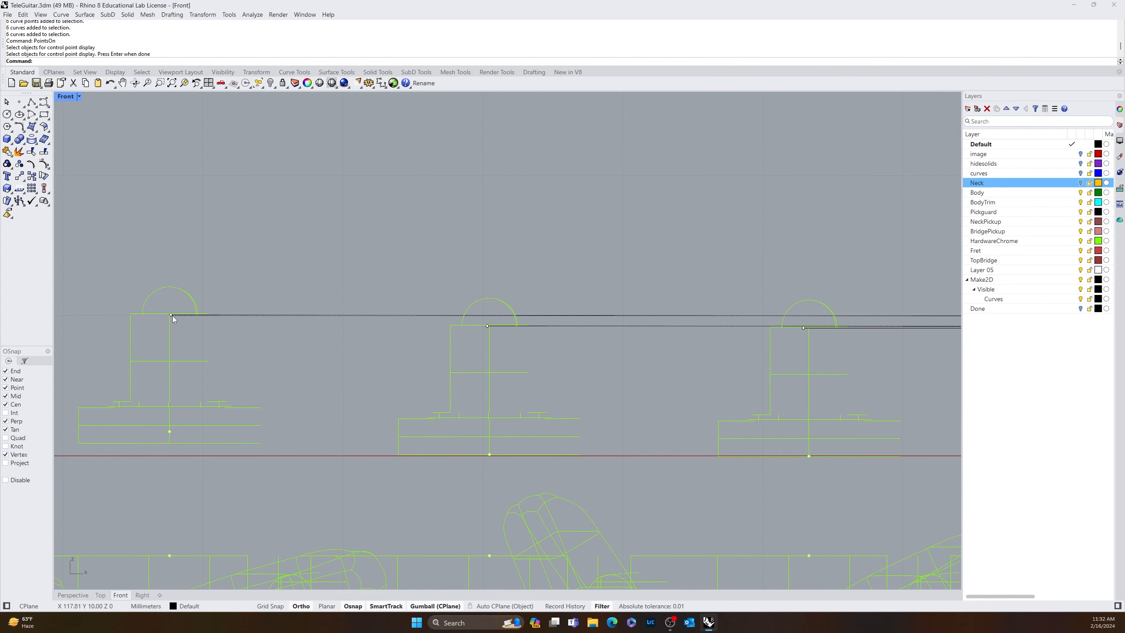
click(172, 316)
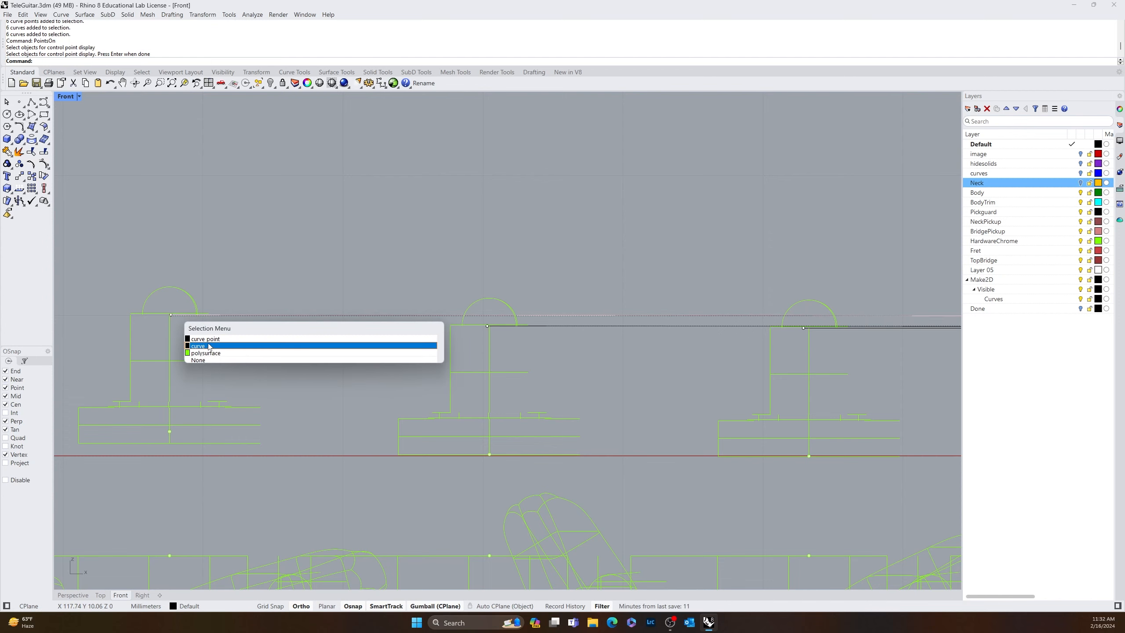
click(210, 339)
scroll(190, 349, down, 6)
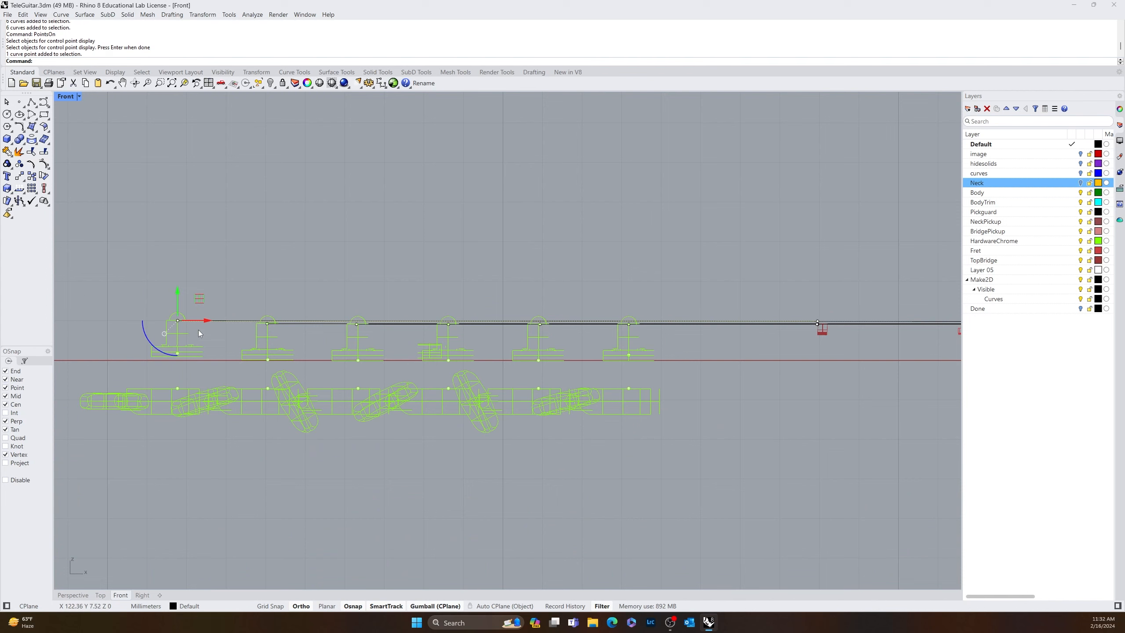
right_drag(393, 384, 371, 384)
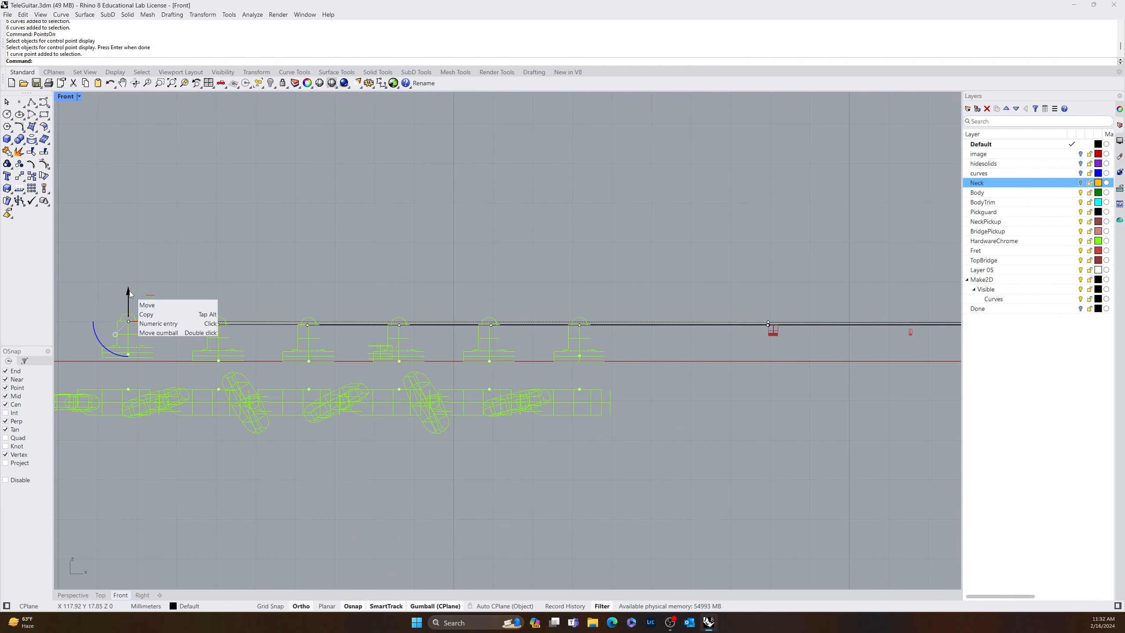
drag(129, 291, 132, 306)
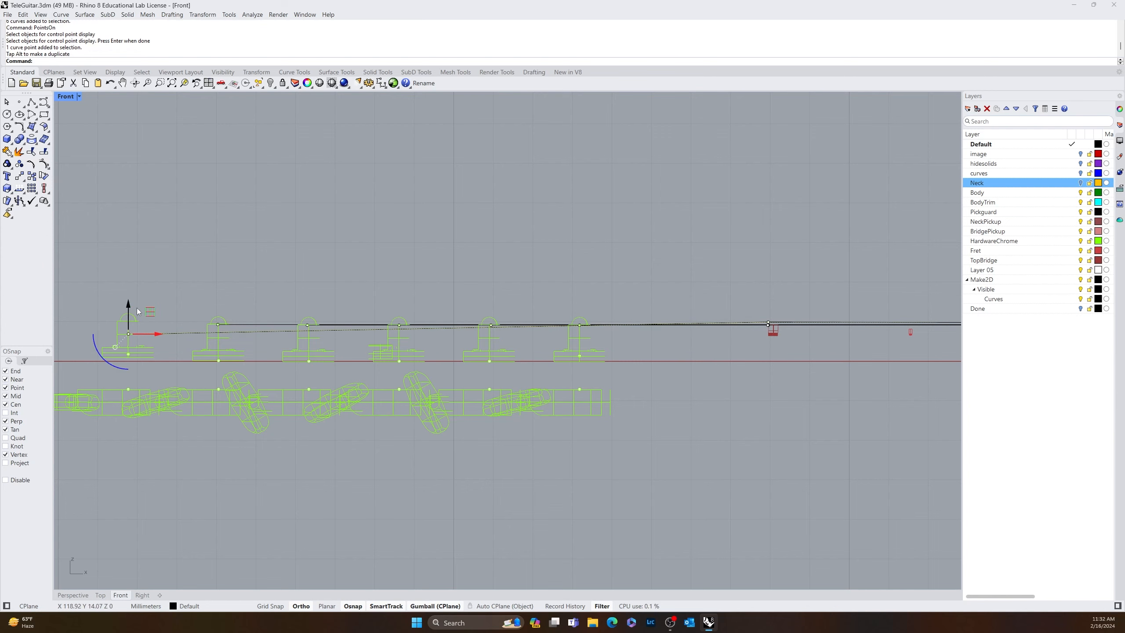
click(361, 533)
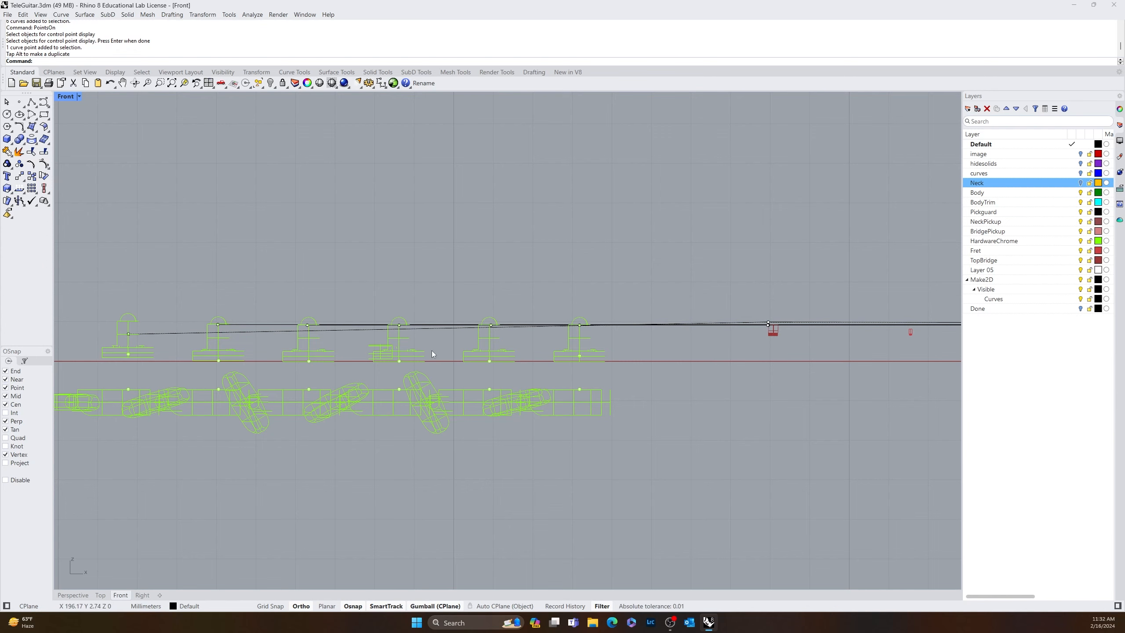
- In the Perspective view, lower the string end point vertically on the second-farthest tuning post from the nut
click(72, 595)
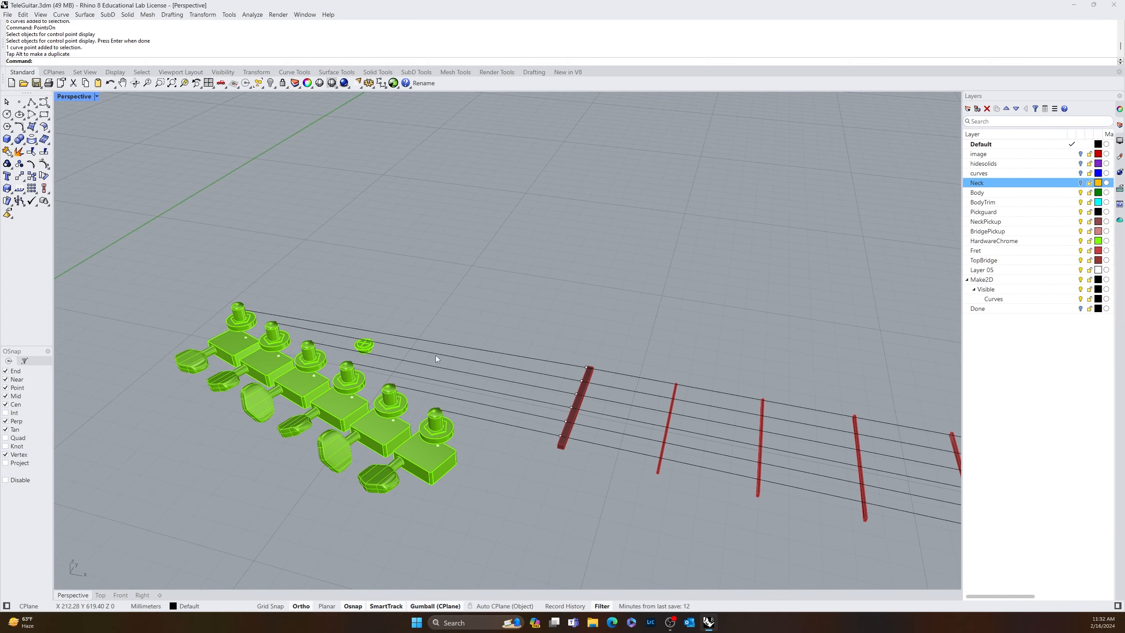
click(436, 356)
scroll(299, 326, up, 6)
right_drag(299, 326, 193, 315)
scroll(448, 206, up, 4)
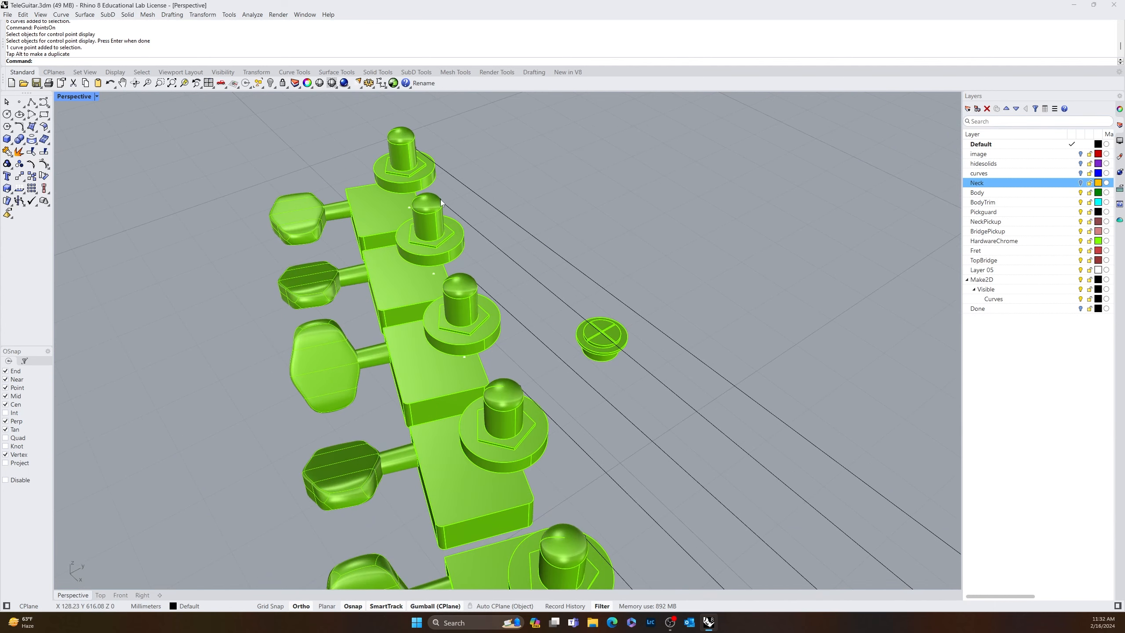
text(z)
key(Return)
drag(457, 200, 420, 228)
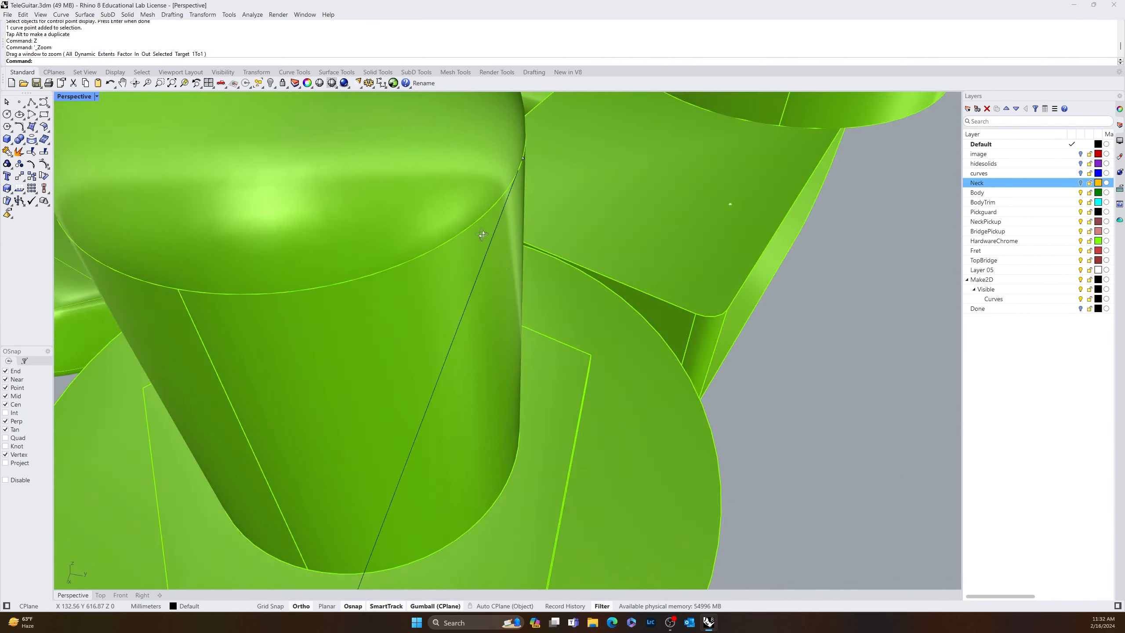
scroll(482, 234, down, 5)
scroll(473, 225, up, 3)
click(491, 200)
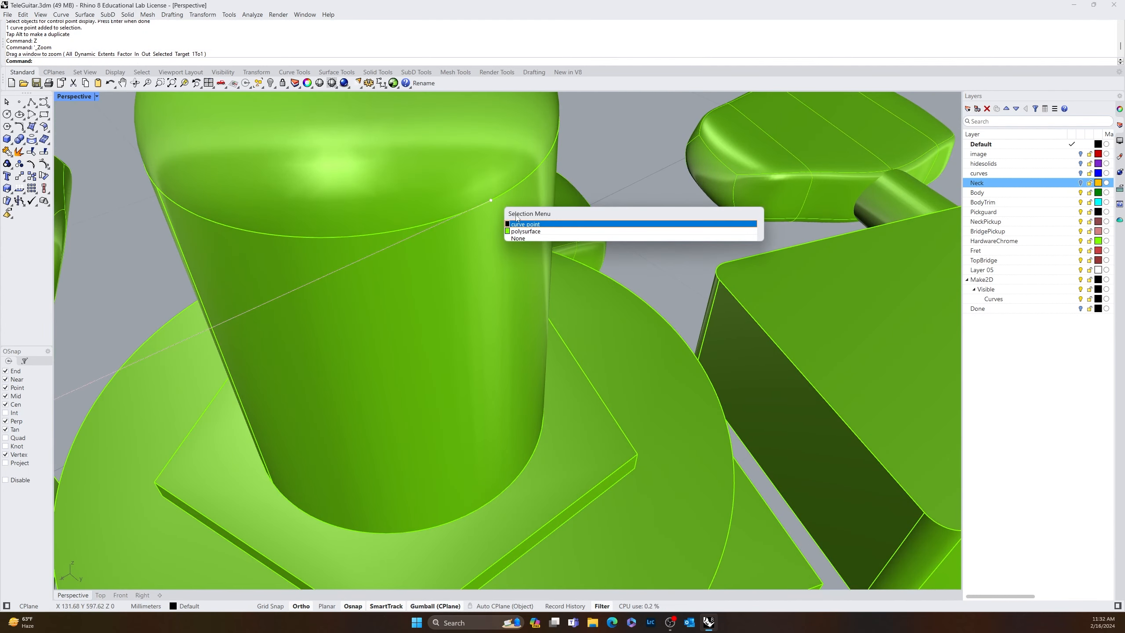
click(525, 224)
scroll(525, 234, down, 8)
scroll(600, 335, up, 4)
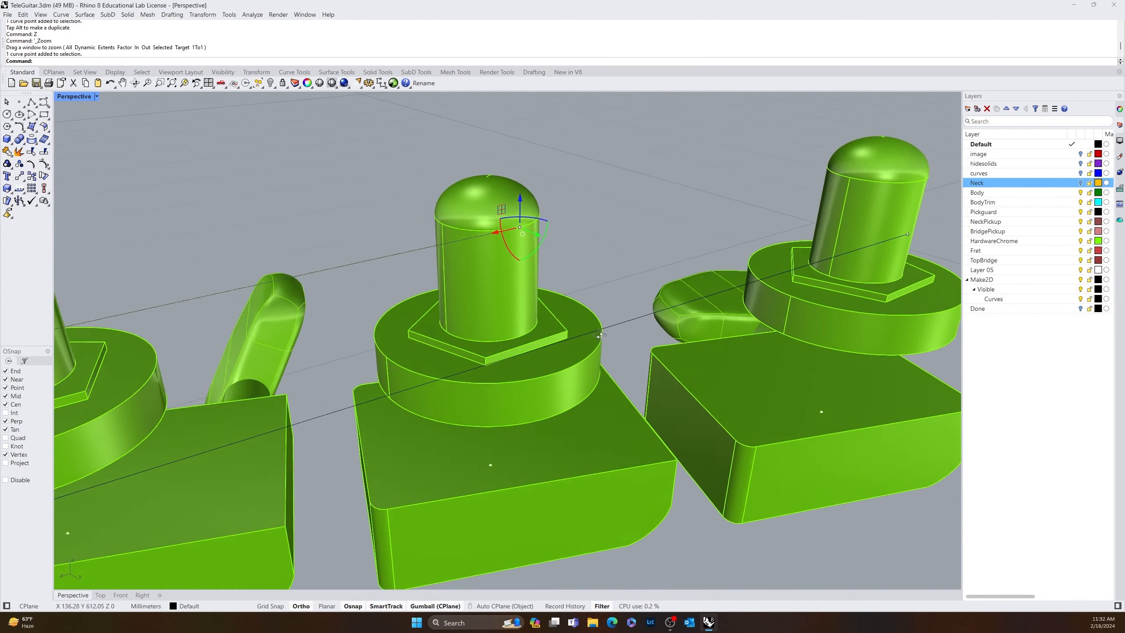
scroll(582, 250, up, 2)
drag(526, 196, 531, 253)
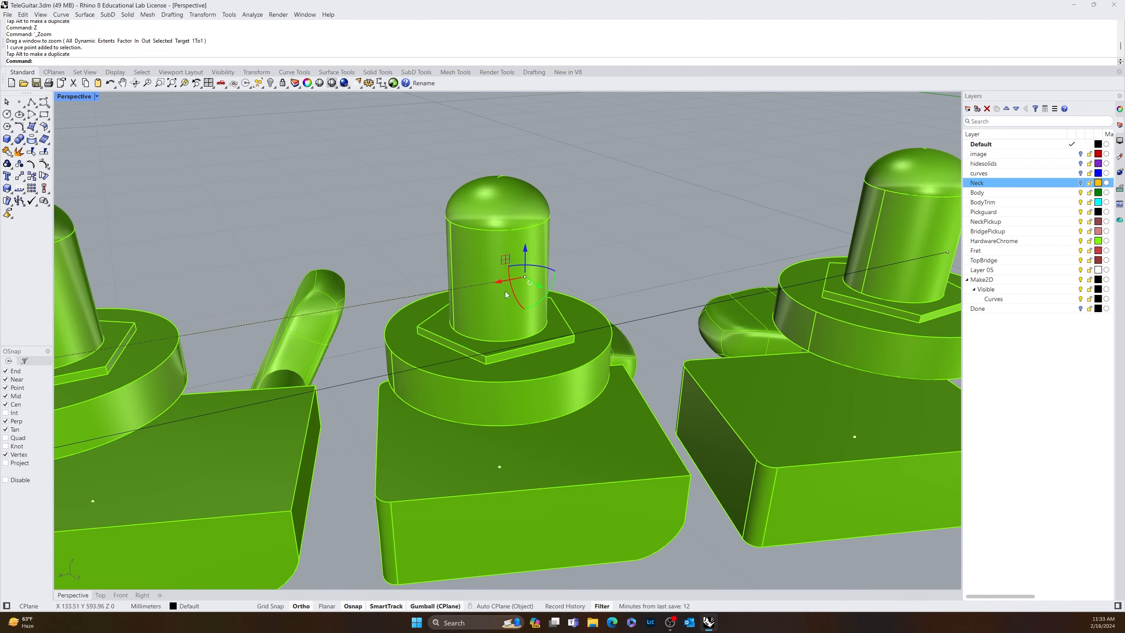
- Lower the string end point vertically on the third tuning post, counting from the headstock tip
scroll(527, 265, down, 5)
right_drag(526, 283, 317, 452)
scroll(376, 329, up, 8)
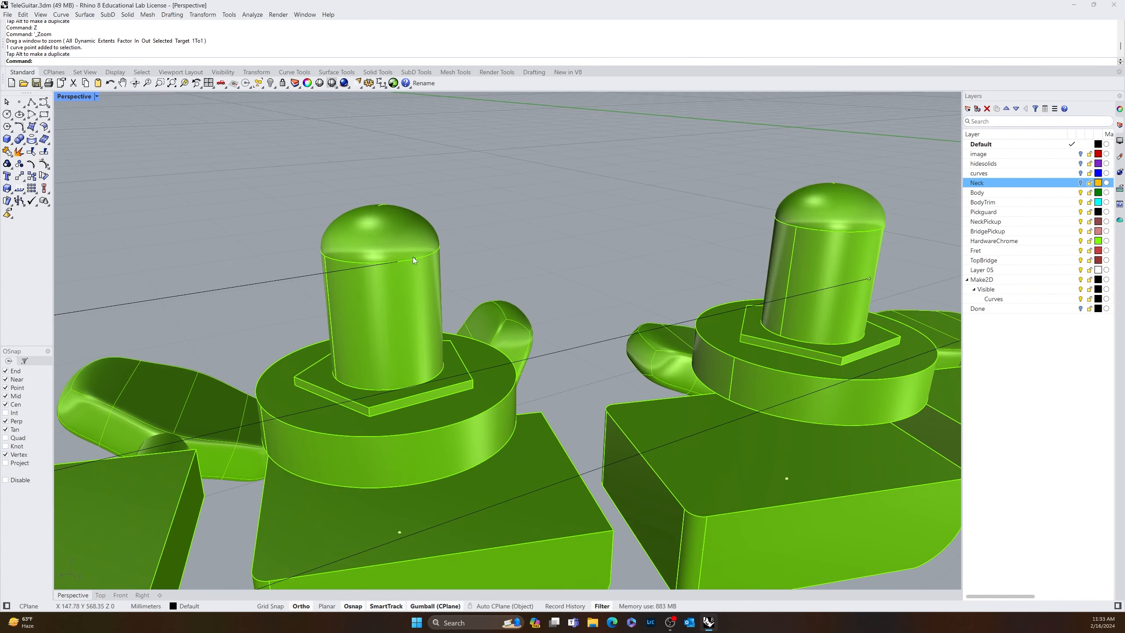
click(414, 259)
click(448, 284)
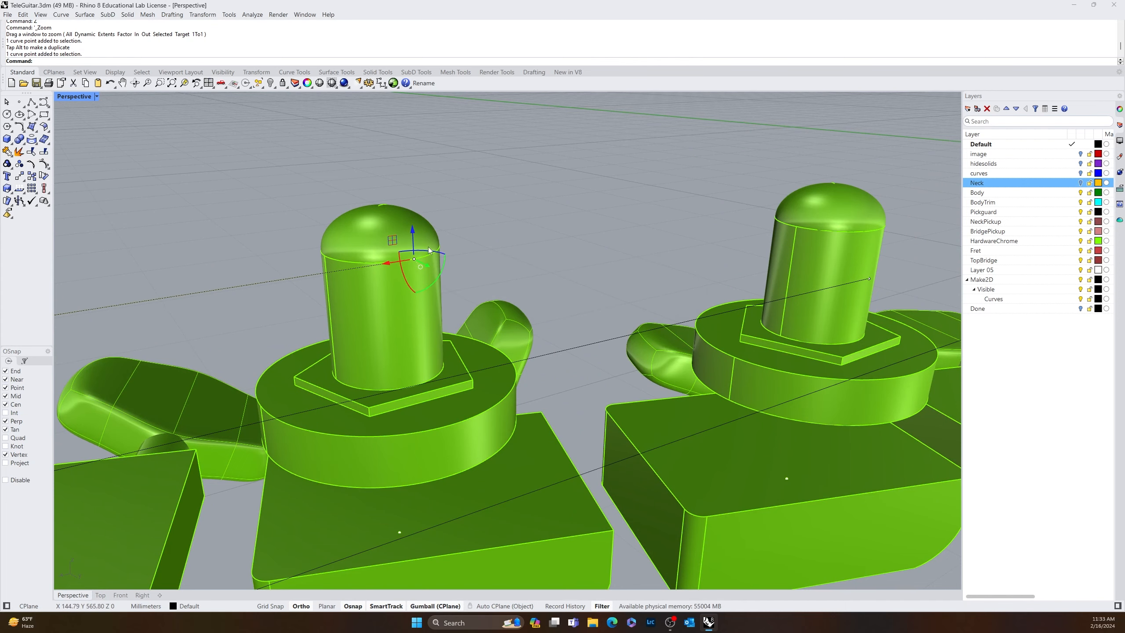
drag(414, 227, 421, 294)
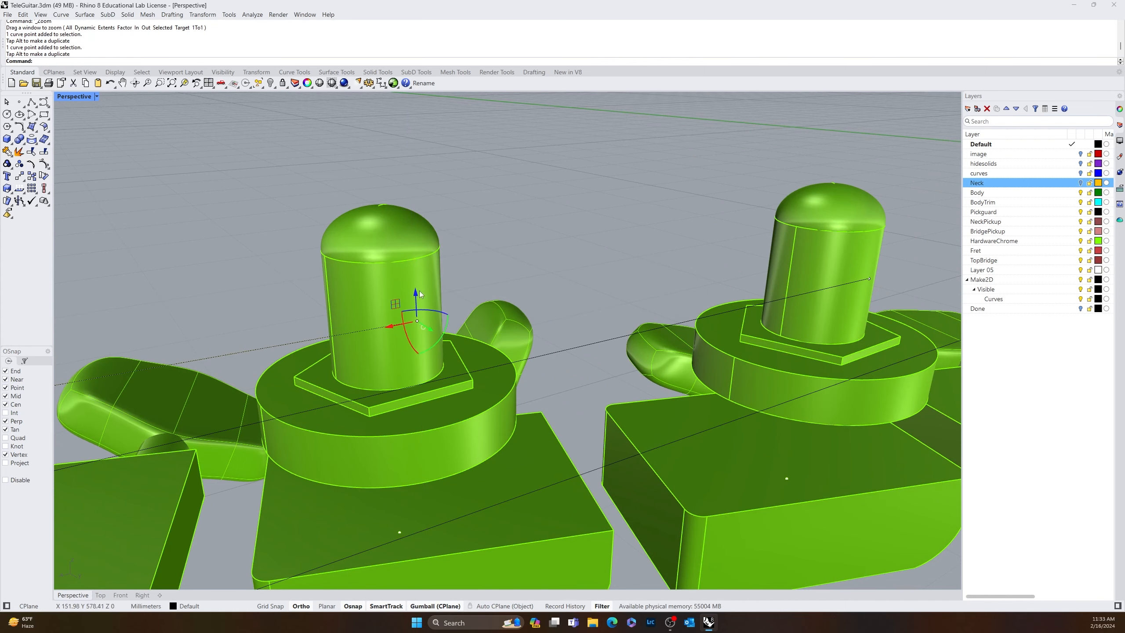
- Move the string end point down along the fourth tuning post from the headstock tip
scroll(294, 308, down, 5)
scroll(270, 309, up, 4)
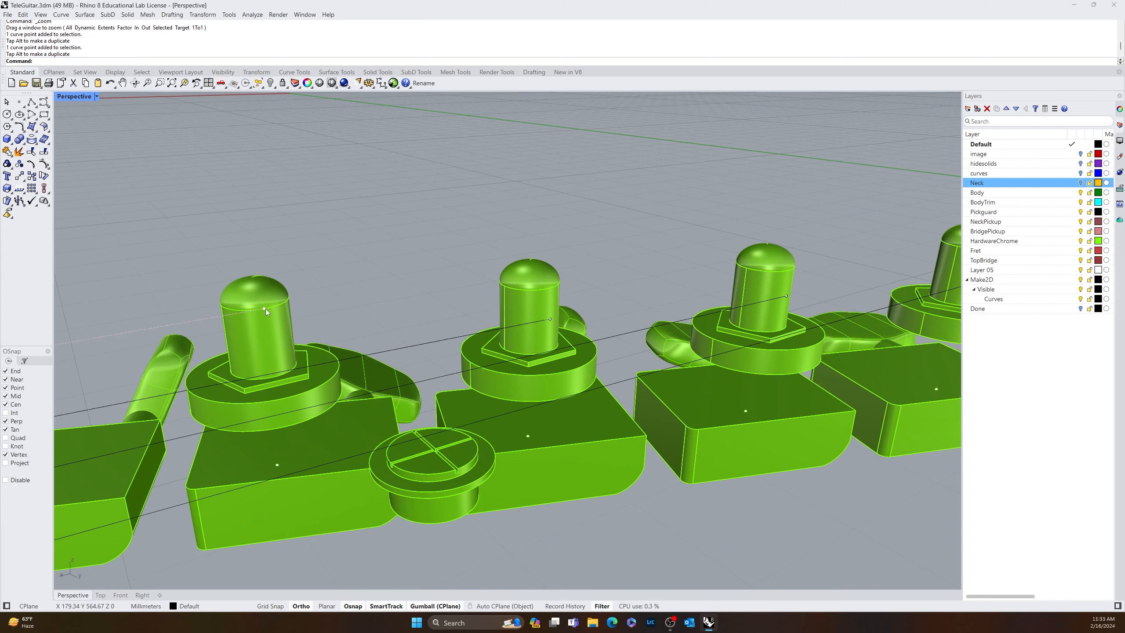
click(266, 309)
click(297, 333)
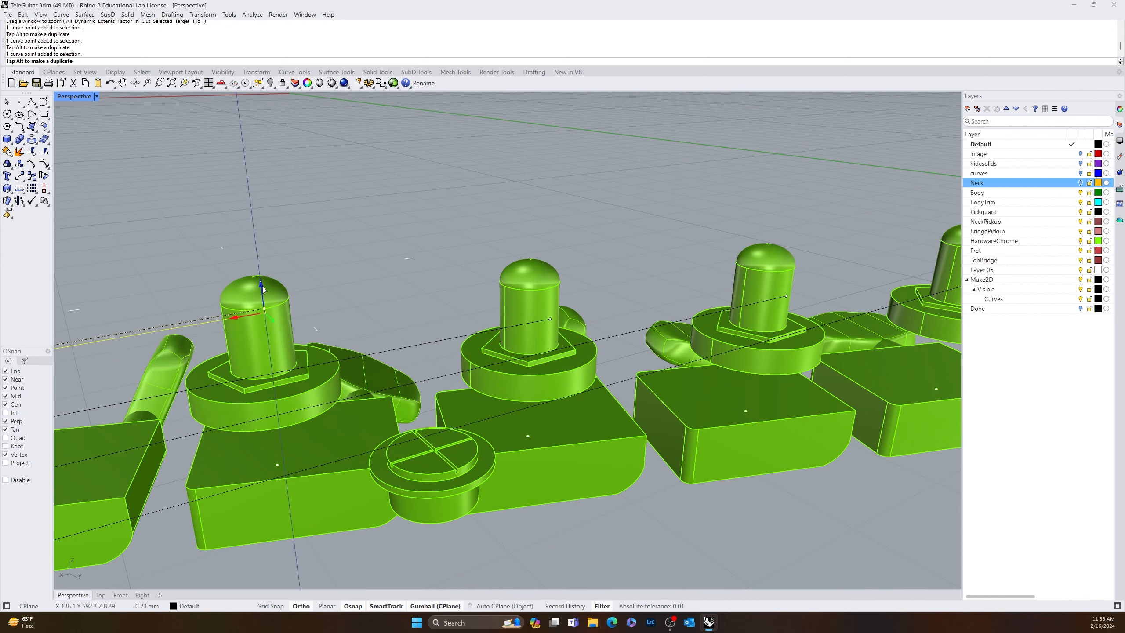
drag(262, 289, 270, 315)
- Select the string end point on the fifth tuning post from the headstock tip and move it straight down
scroll(270, 315, down, 6)
right_drag(229, 316, 445, 282)
scroll(445, 280, up, 6)
click(522, 259)
click(600, 237)
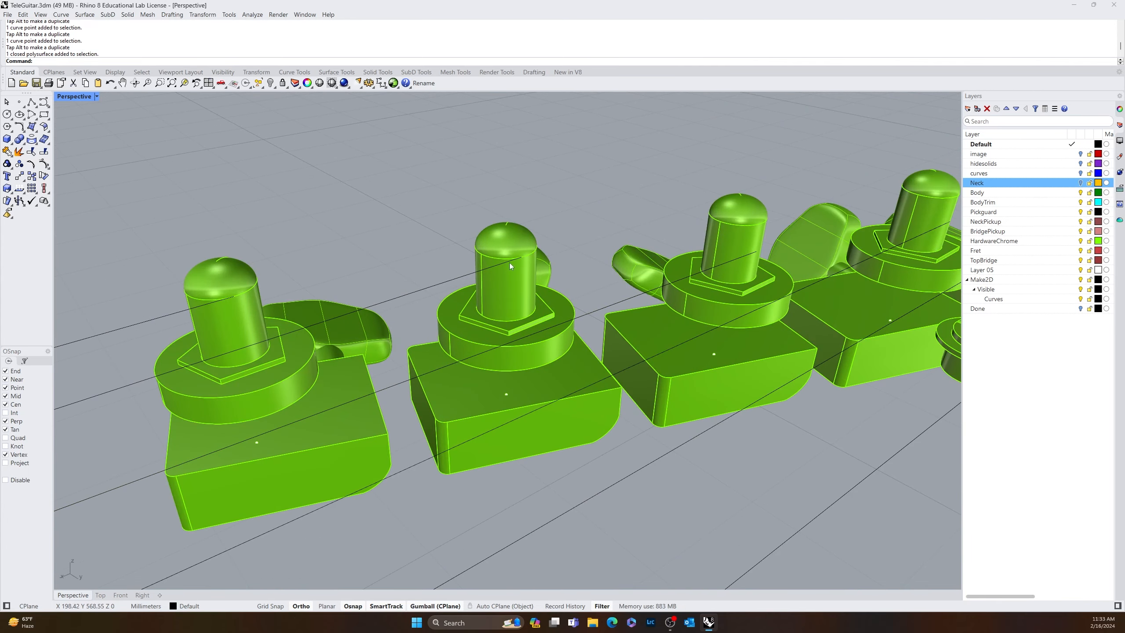
click(459, 281)
click(521, 257)
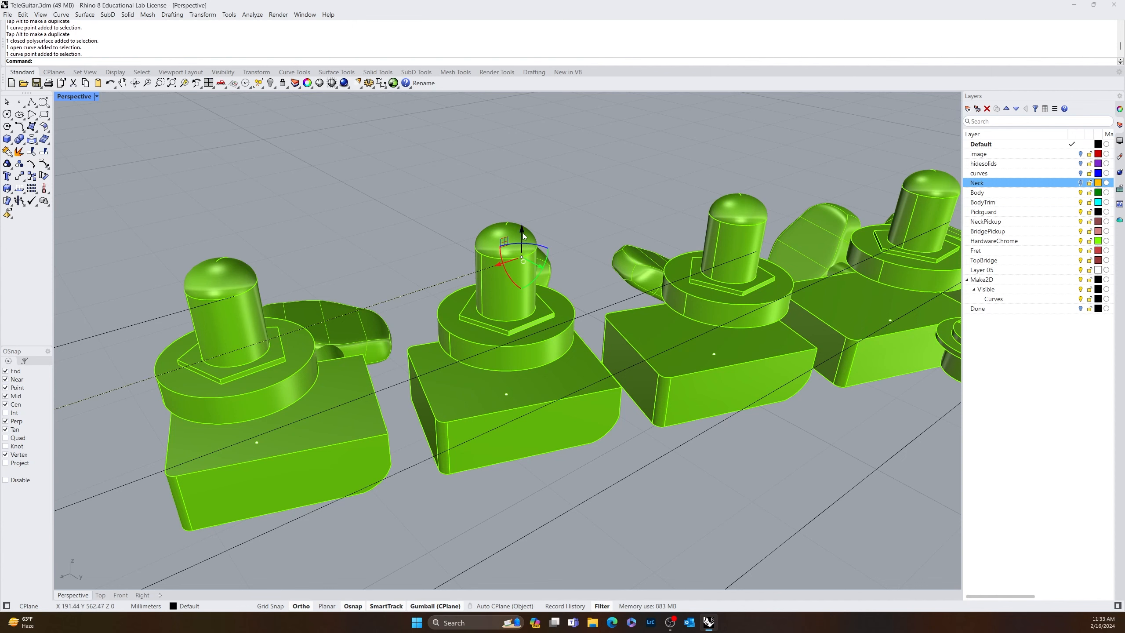
drag(523, 232, 526, 258)
- Lower the end control point of the string on the tuning post closest to the nut
scroll(433, 350, down, 12)
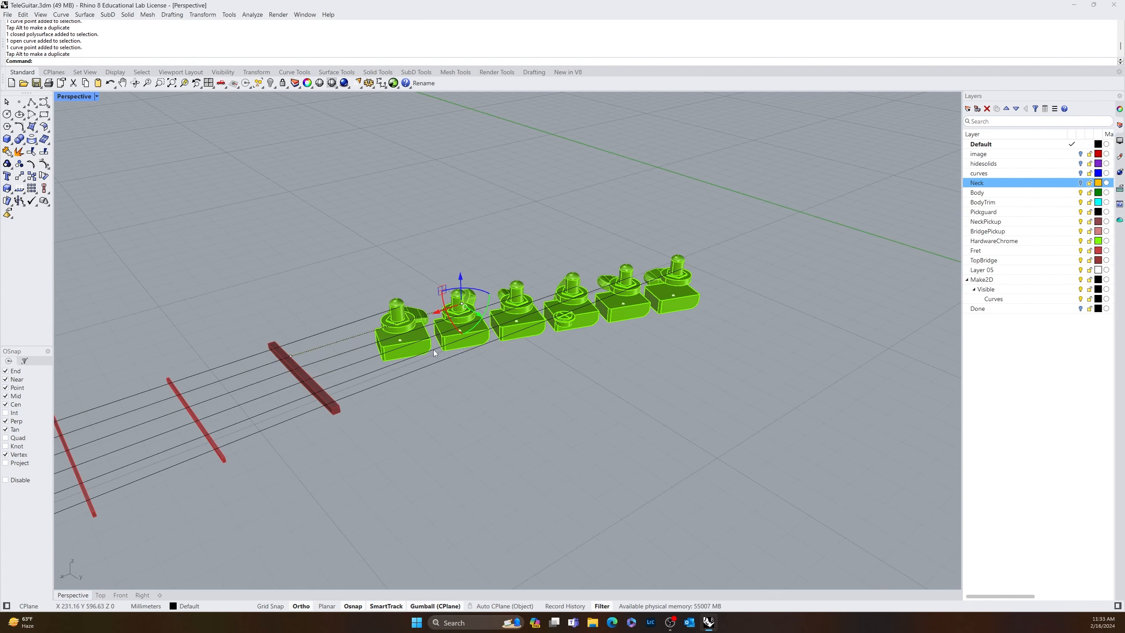
scroll(433, 350, up, 12)
click(313, 323)
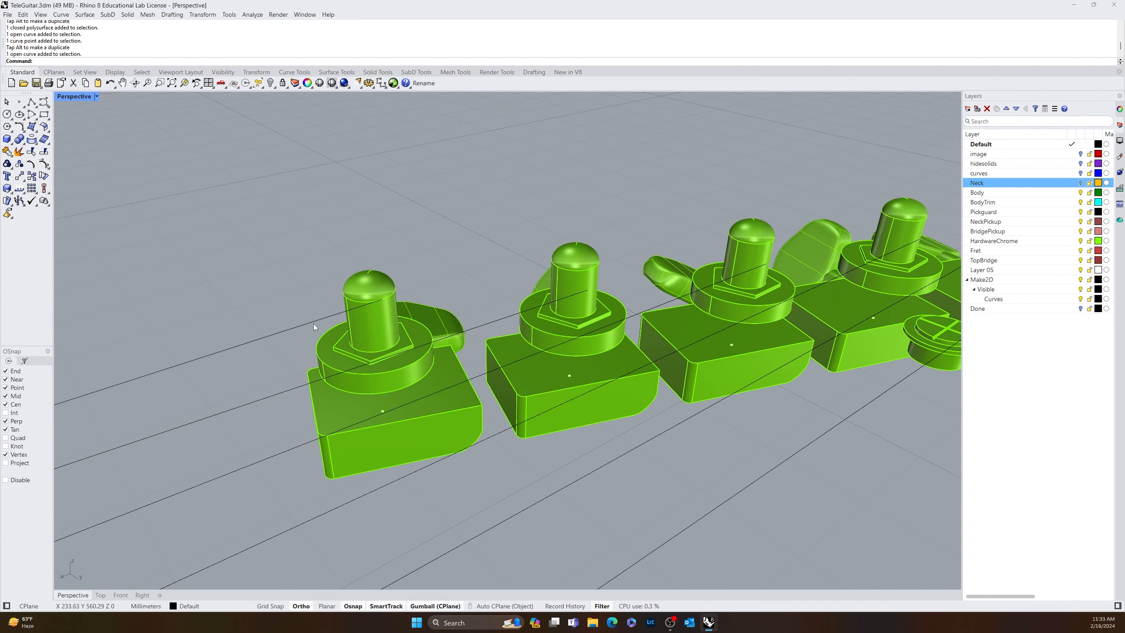
click(384, 302)
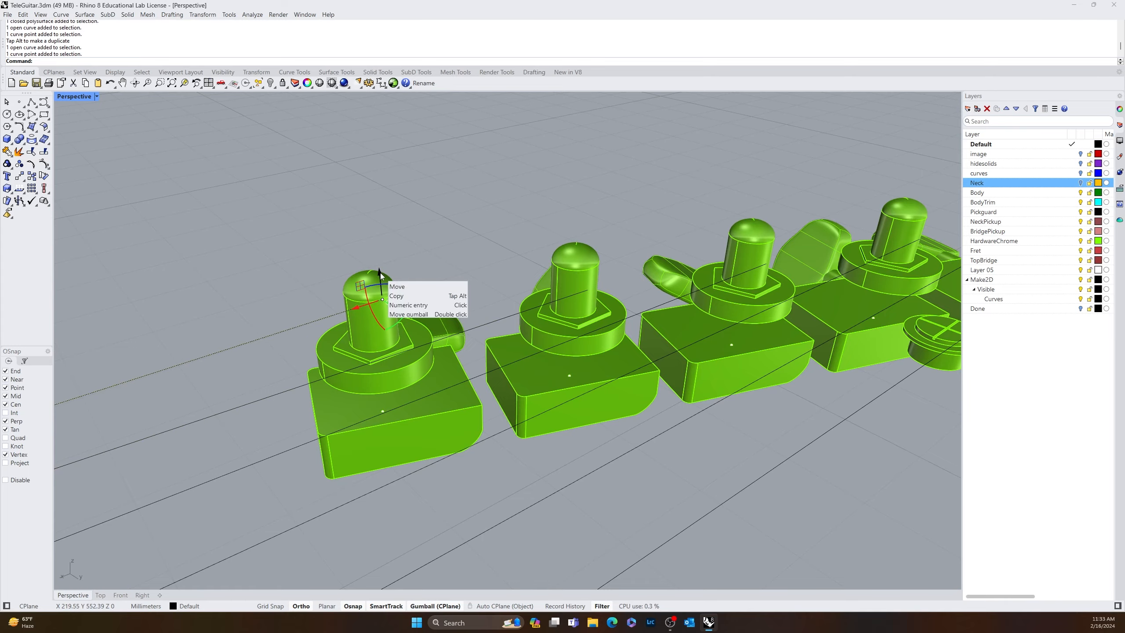
drag(380, 272, 382, 296)
click(412, 280)
- Run Show for hidden objects and make the Neck layer visible
scroll(467, 278, down, 12)
right_drag(467, 280, 501, 361)
middle_click(536, 362)
click(523, 350)
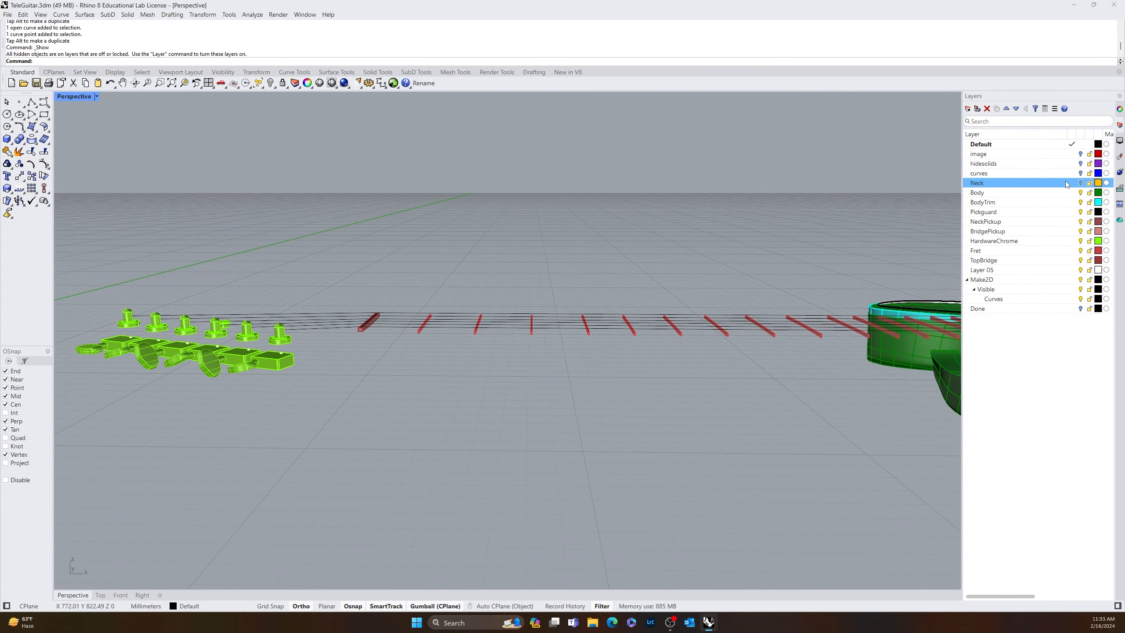
click(1080, 183)
- Try to pipe the string curve that runs to the tuning post nearest the nut with a 1 mm diameter
right_drag(670, 419, 490, 466)
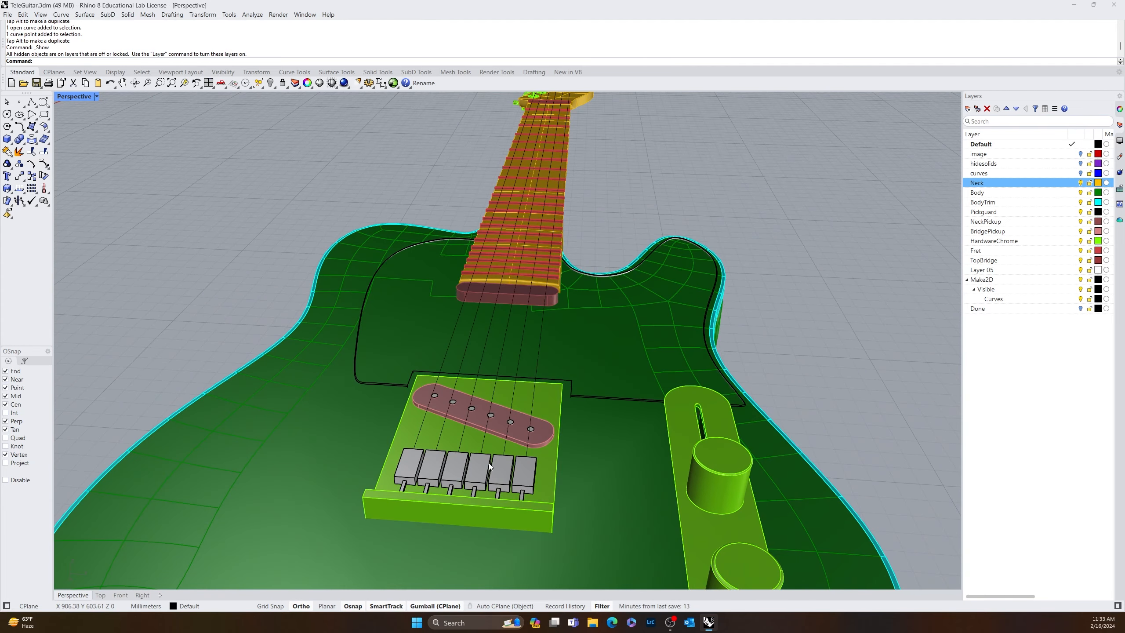
click(415, 444)
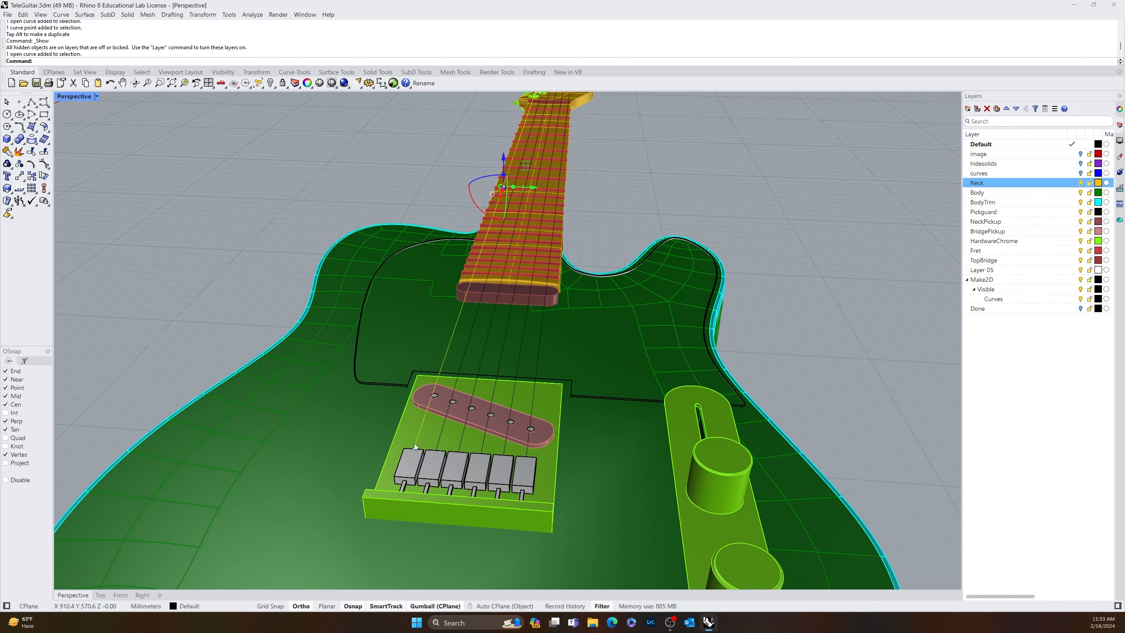
text(pipe)
key(Return)
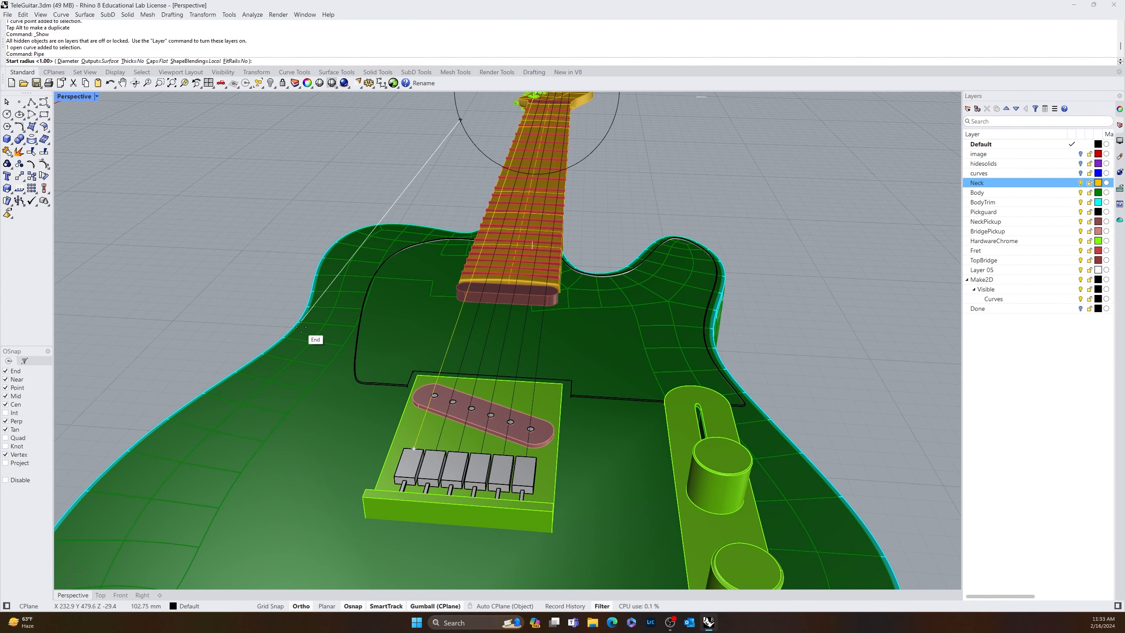
click(66, 62)
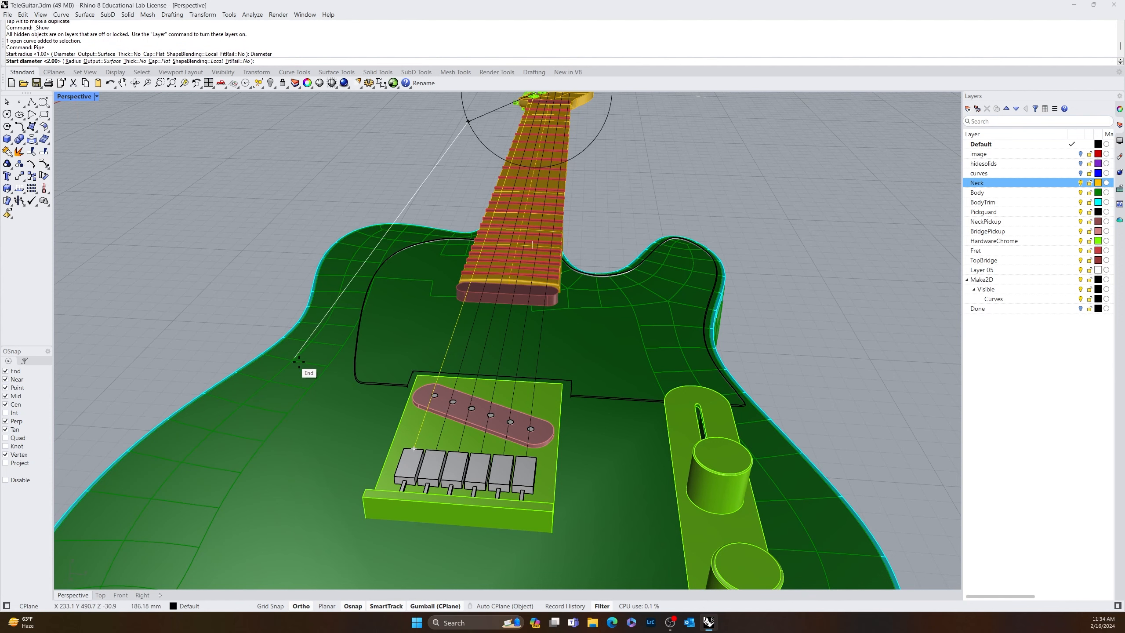
text(1)
key(Return)
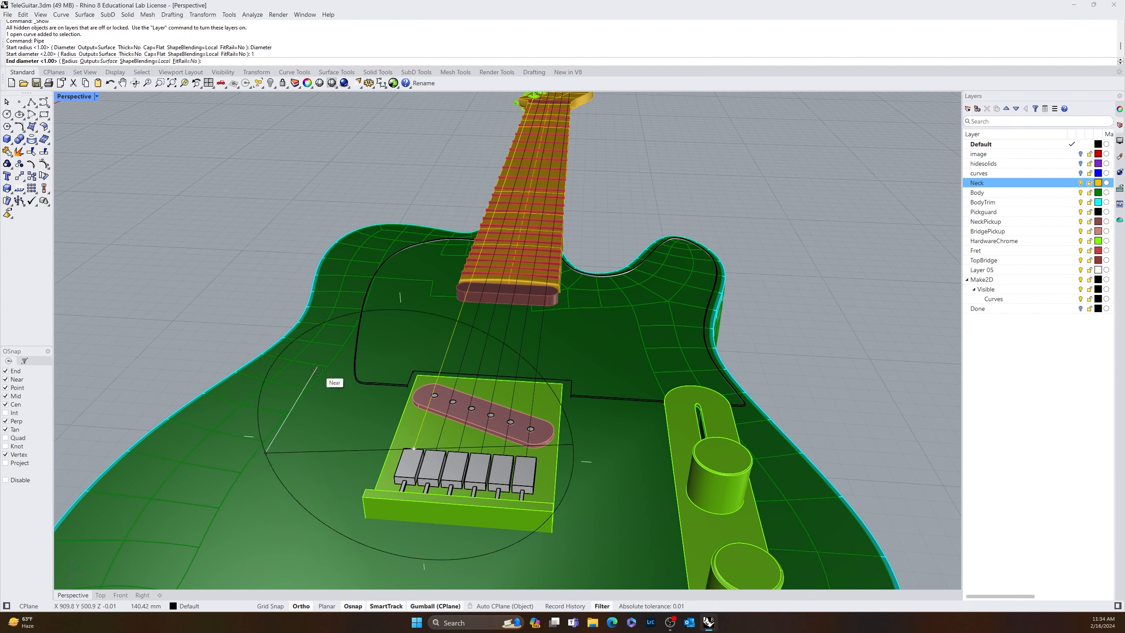
key(Return)
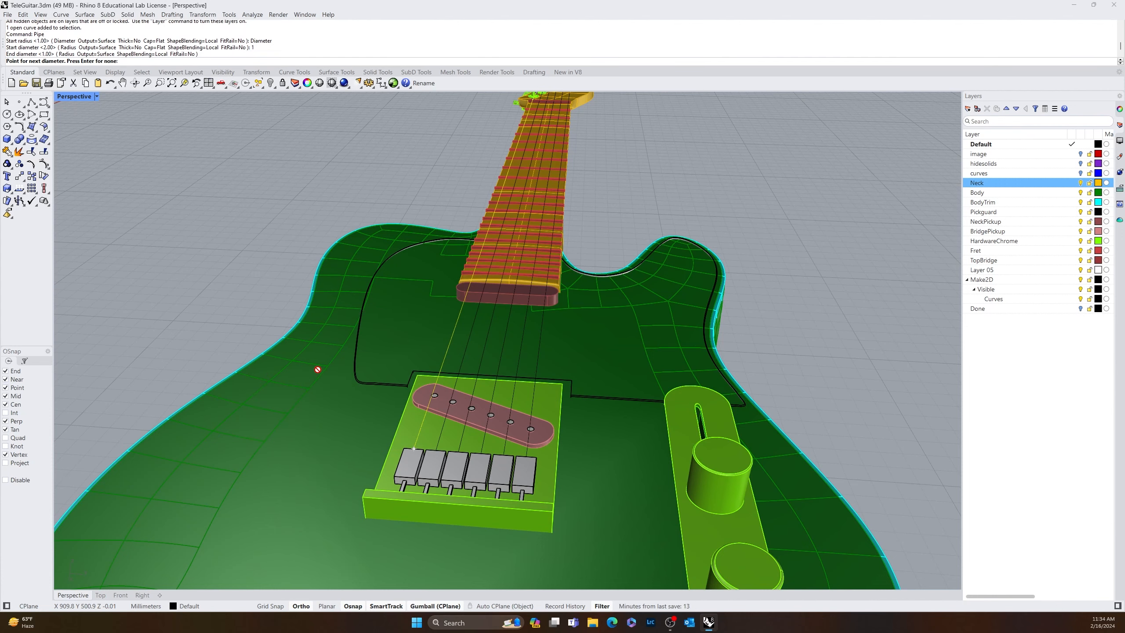
key(Return)
scroll(390, 491, up, 5)
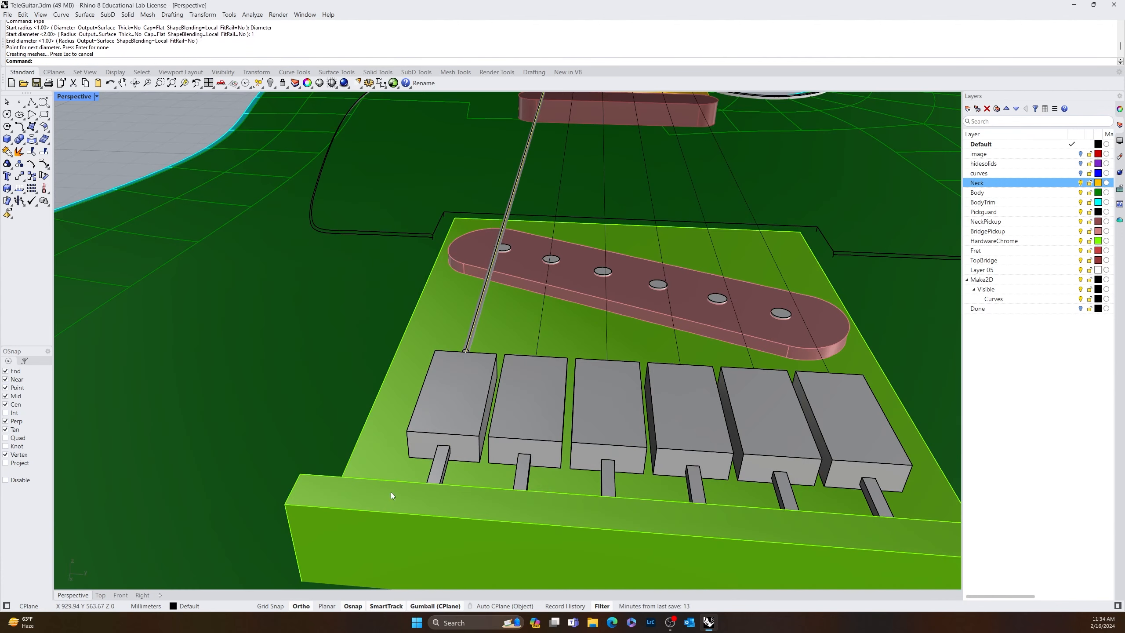
- Check the piped string's thickness over the bridge pickup and undo the pipe
scroll(471, 362, down, 8)
right_drag(505, 344, 445, 379)
scroll(425, 396, up, 9)
key(Escape)
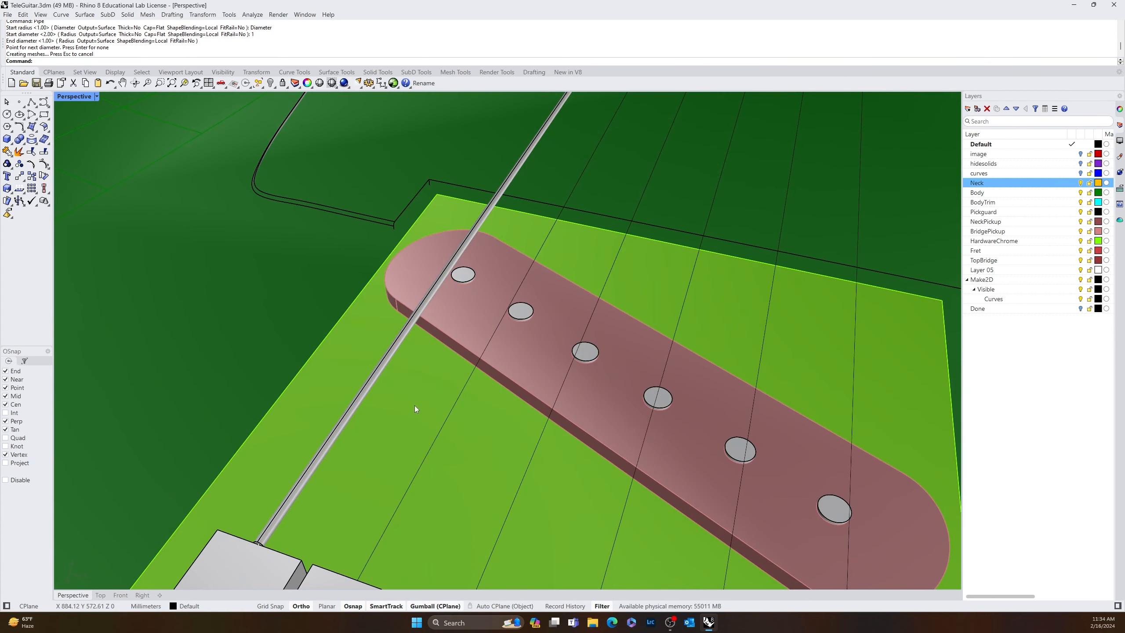
key(ctrl+z)
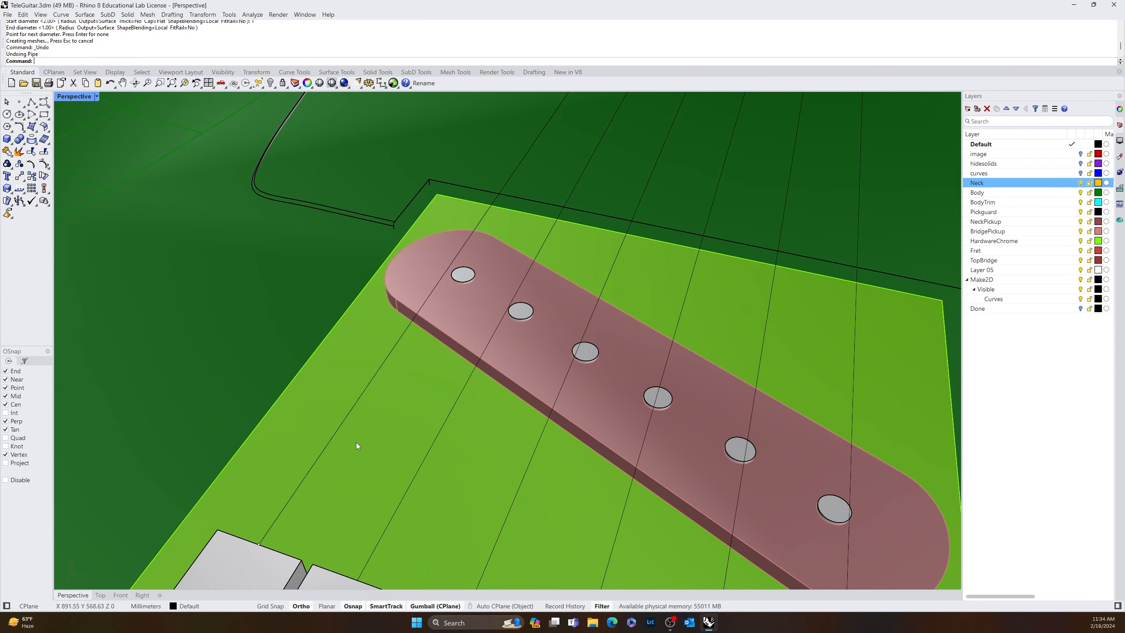
- Pipe the string curve that runs to the tuning post nearest the nut with a 2 mm diameter
key(Return)
click(318, 465)
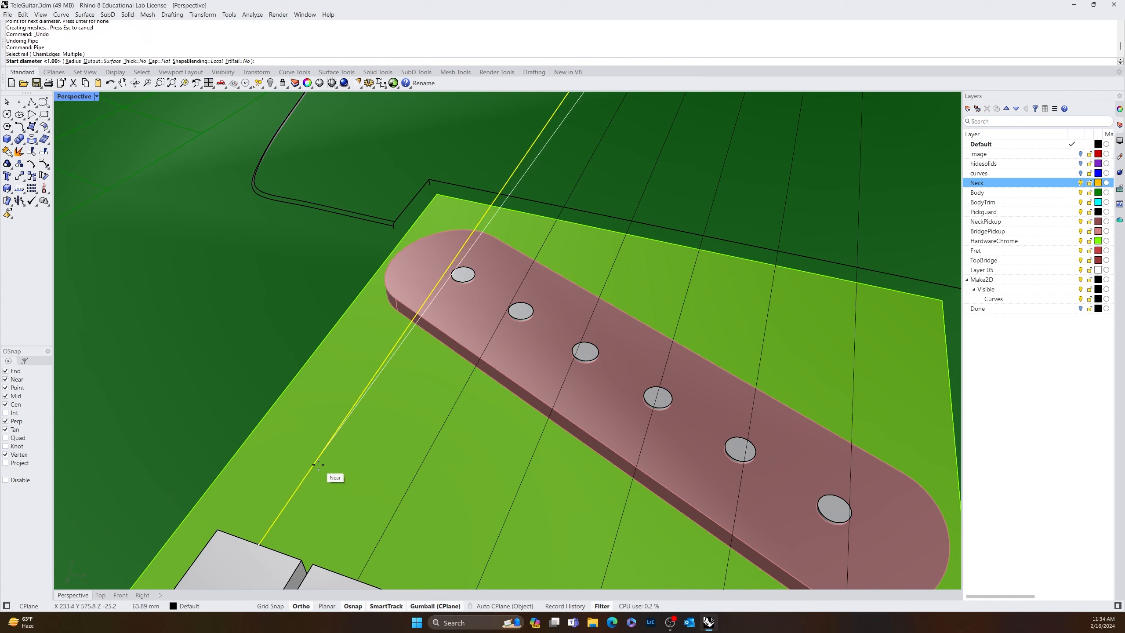
text(d)
key(Return)
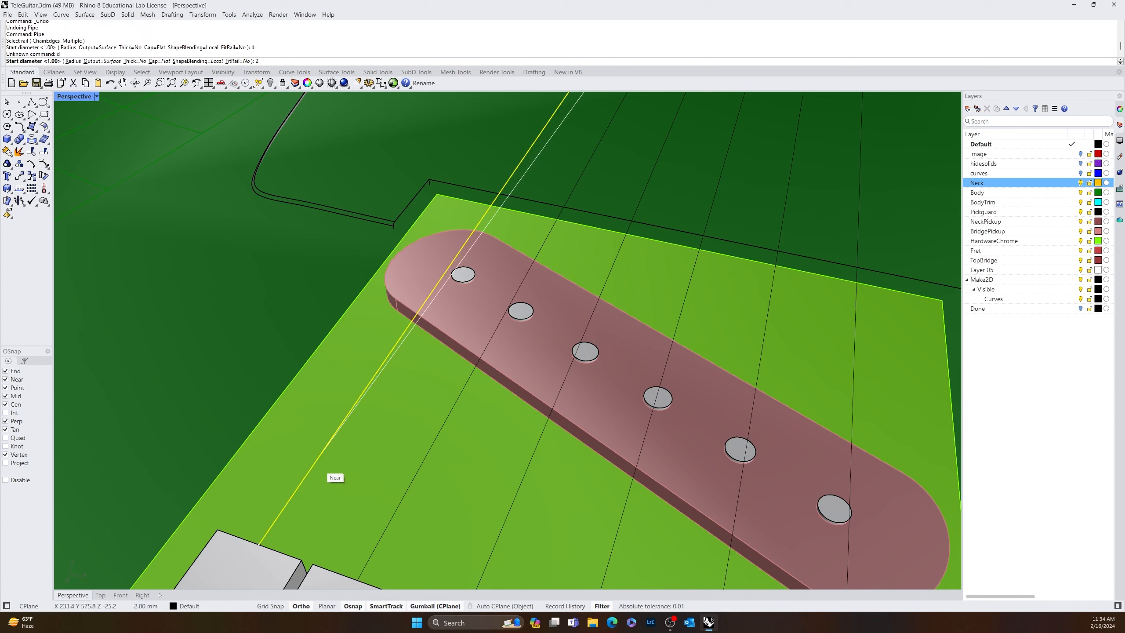
text(2)
key(Return)
key(Return)
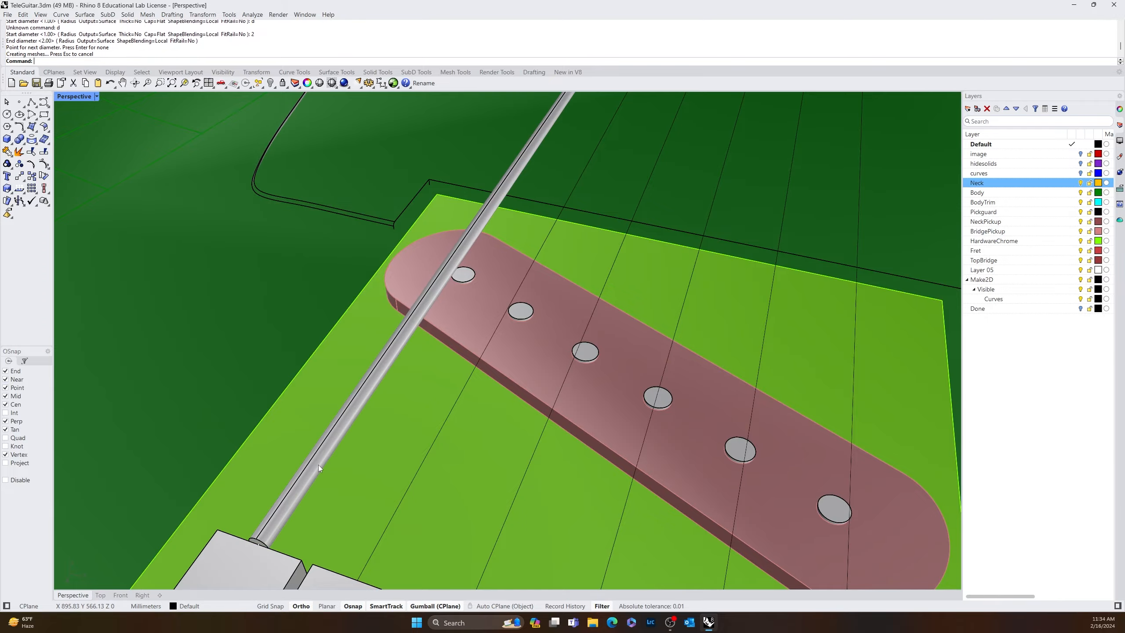
- Examine the piped string along the neck, from the headstock and nut back to the bridge
scroll(456, 491, down, 12)
right_drag(455, 490, 652, 485)
scroll(469, 554, down, 5)
scroll(418, 414, up, 8)
scroll(547, 353, up, 11)
right_drag(546, 334, 514, 306)
scroll(512, 313, down, 3)
scroll(512, 312, down, 8)
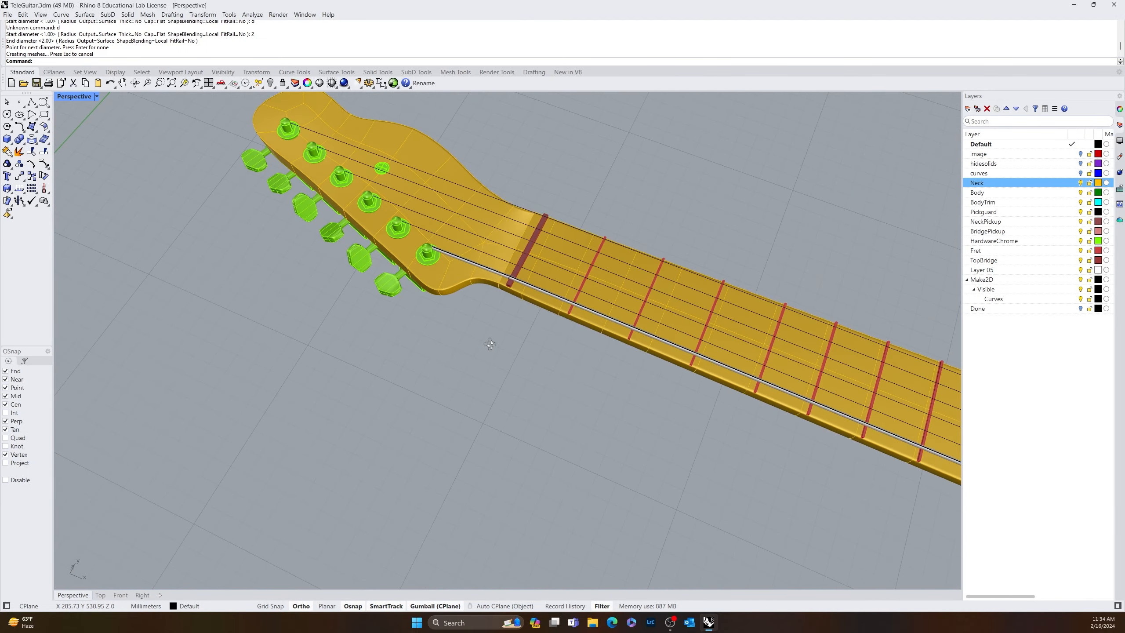
right_drag(683, 452, 510, 428)
scroll(239, 419, up, 5)
scroll(239, 419, up, 5)
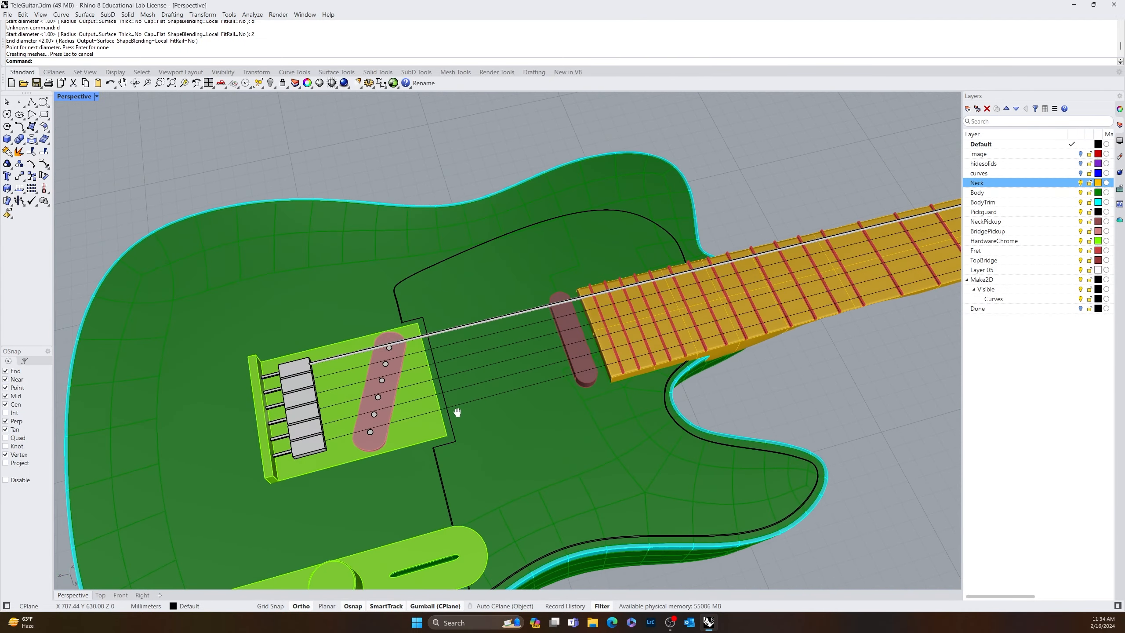
- Pipe the second string curve, next to the thickest string, with a 1.5 mm diameter
click(320, 383)
key(Return)
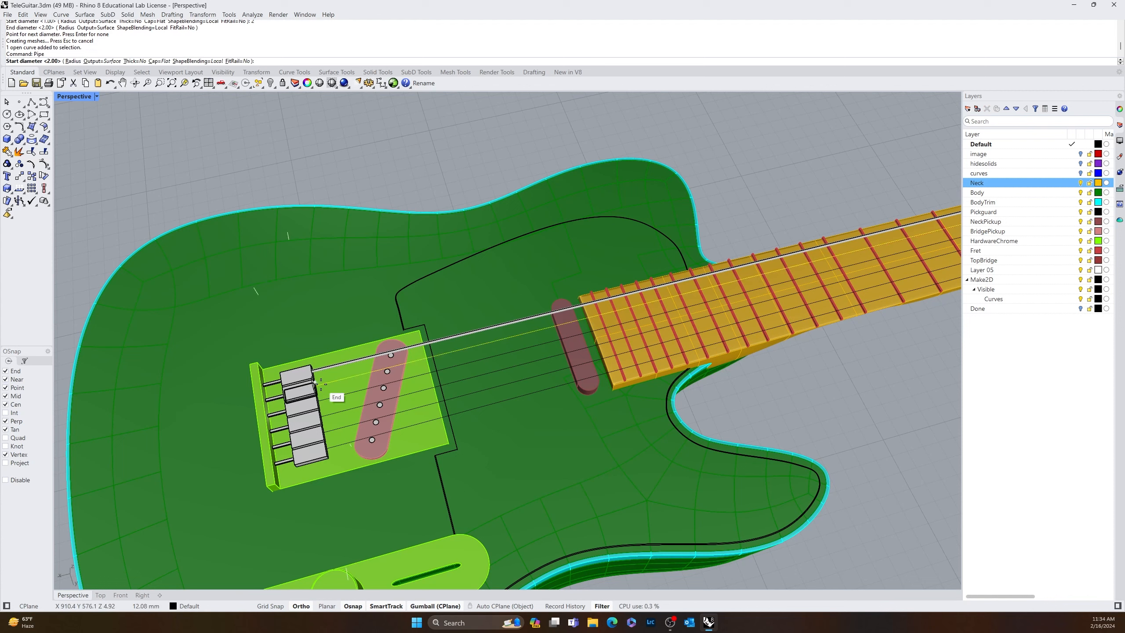
text(1.)
key(Return)
key(Return)
key(Return)
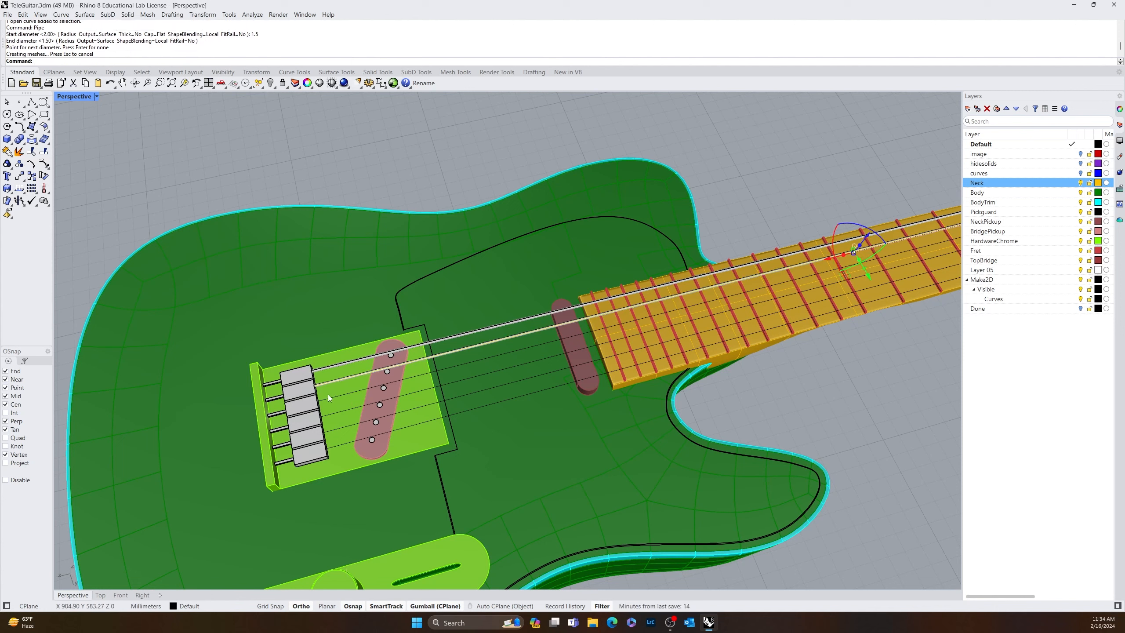
- Pipe the third string curve from the thickest string with a 1 mm diameter
click(329, 397)
key(Return)
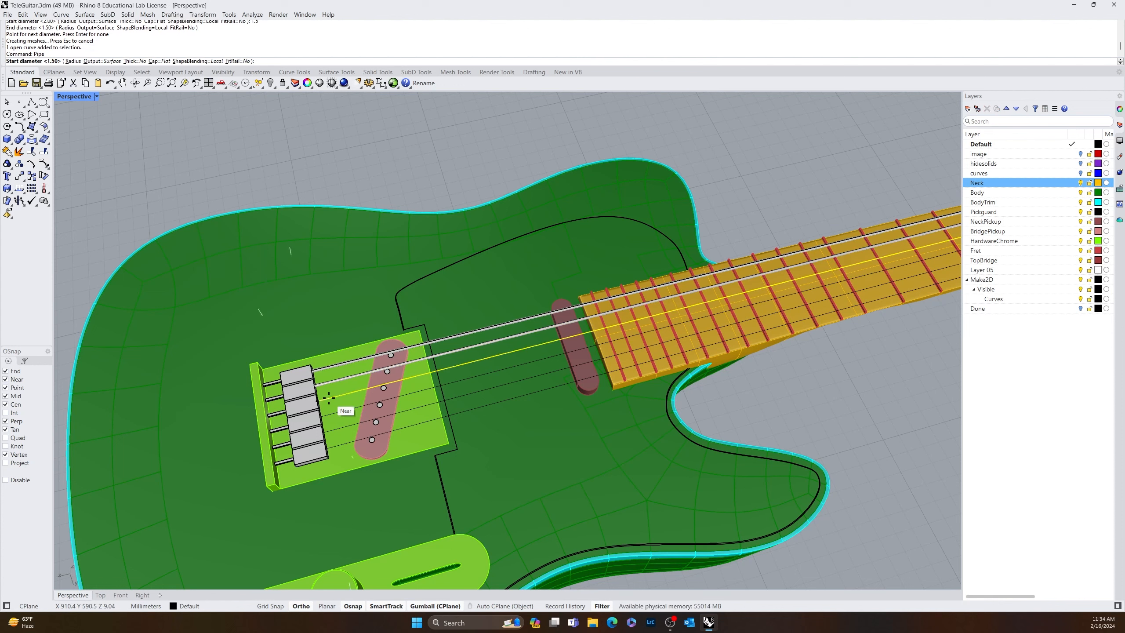
text(1)
key(Return)
key(Return)
key(Return)
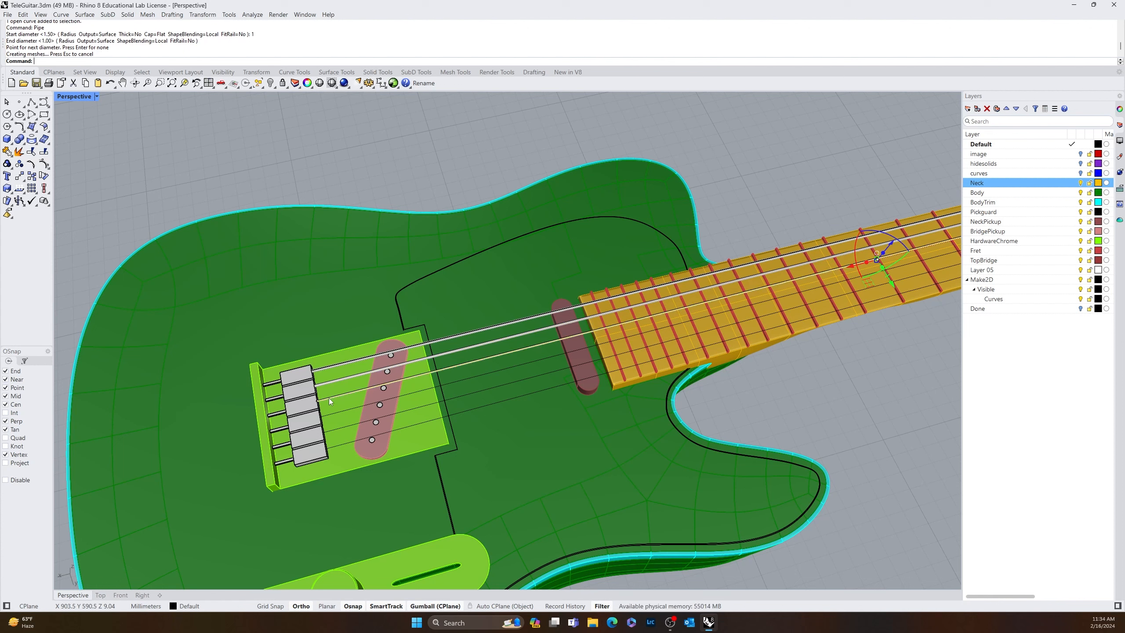
- Pipe the fourth string curve from the thickest string with a 0.5 mm diameter
click(341, 412)
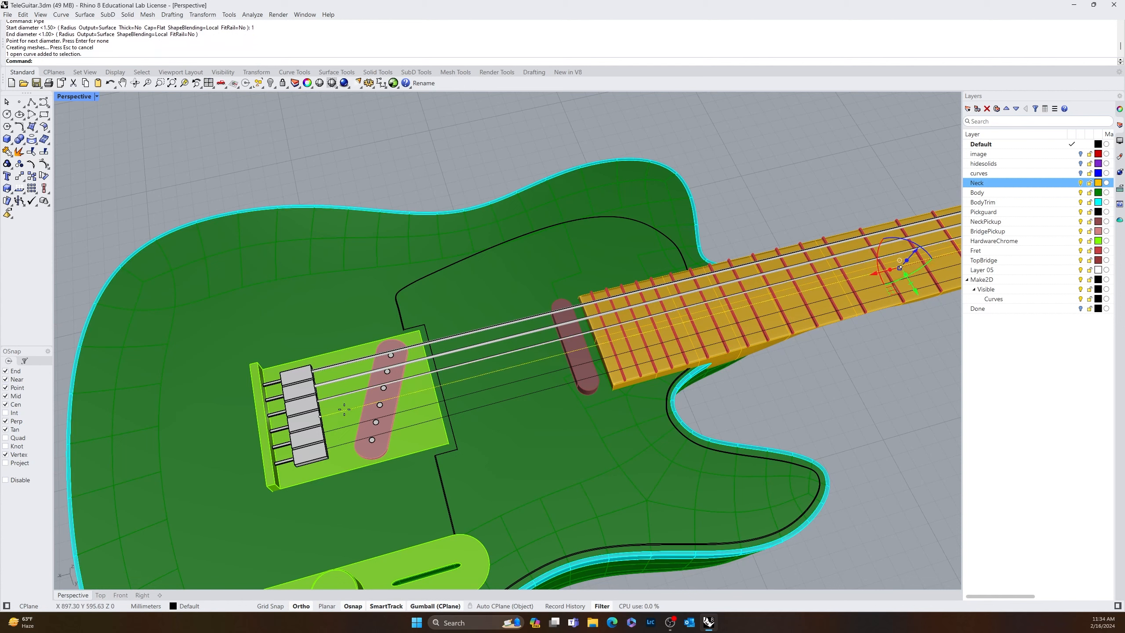
key(Return)
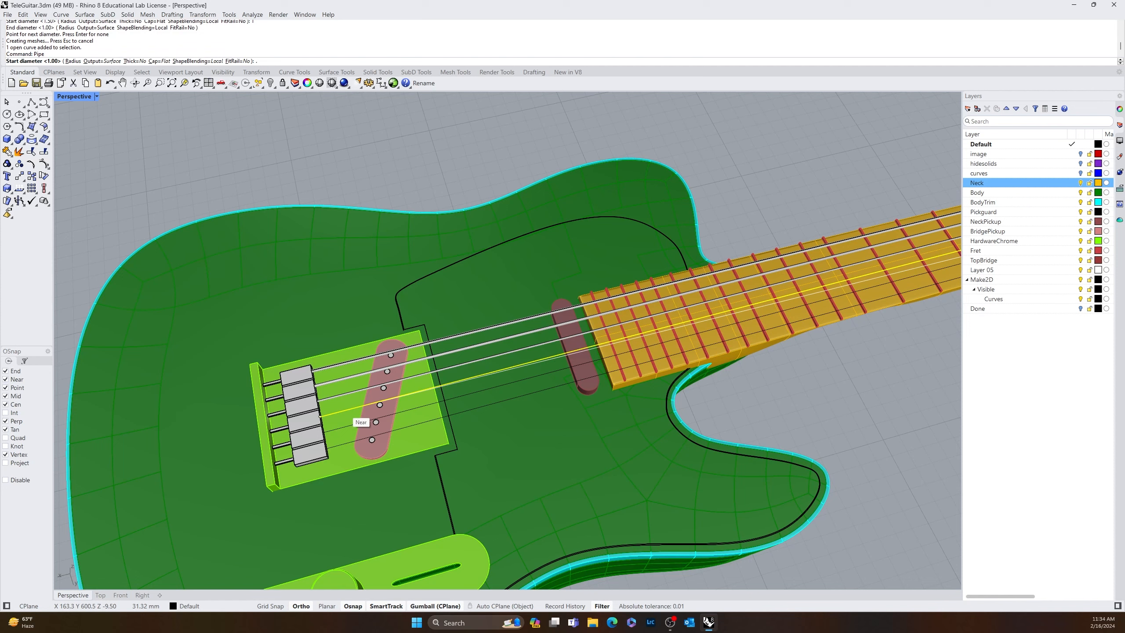
text(.5)
key(Return)
key(Return)
key(Return)
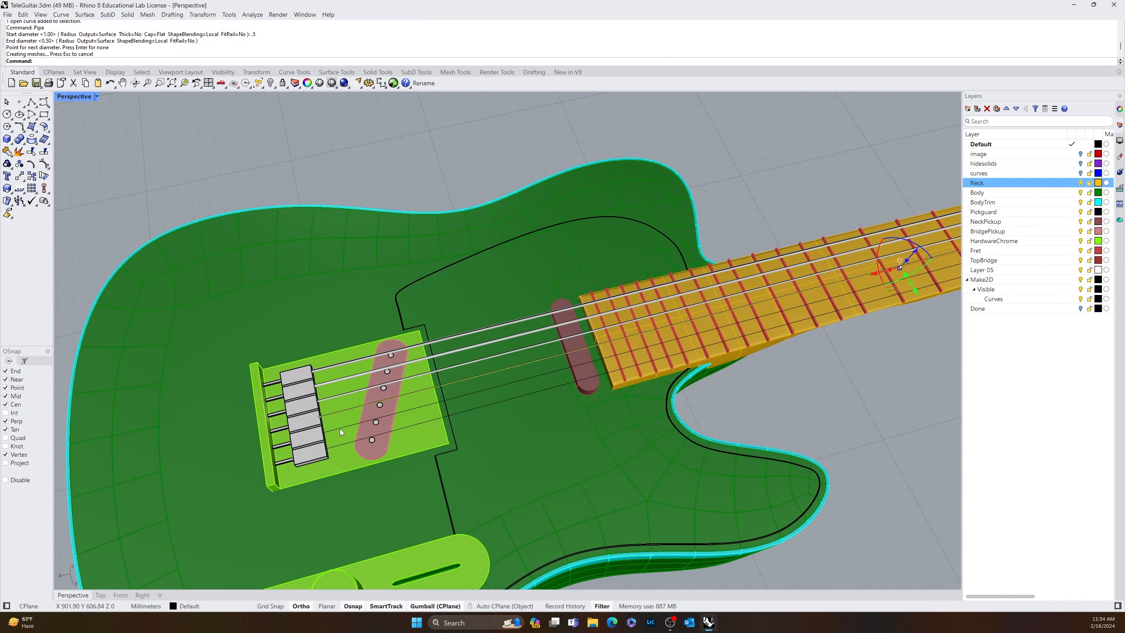
- Pipe the fifth string curve, next to the outermost thin string, with a 0.5 mm diameter
click(339, 428)
key(Return)
text(.)
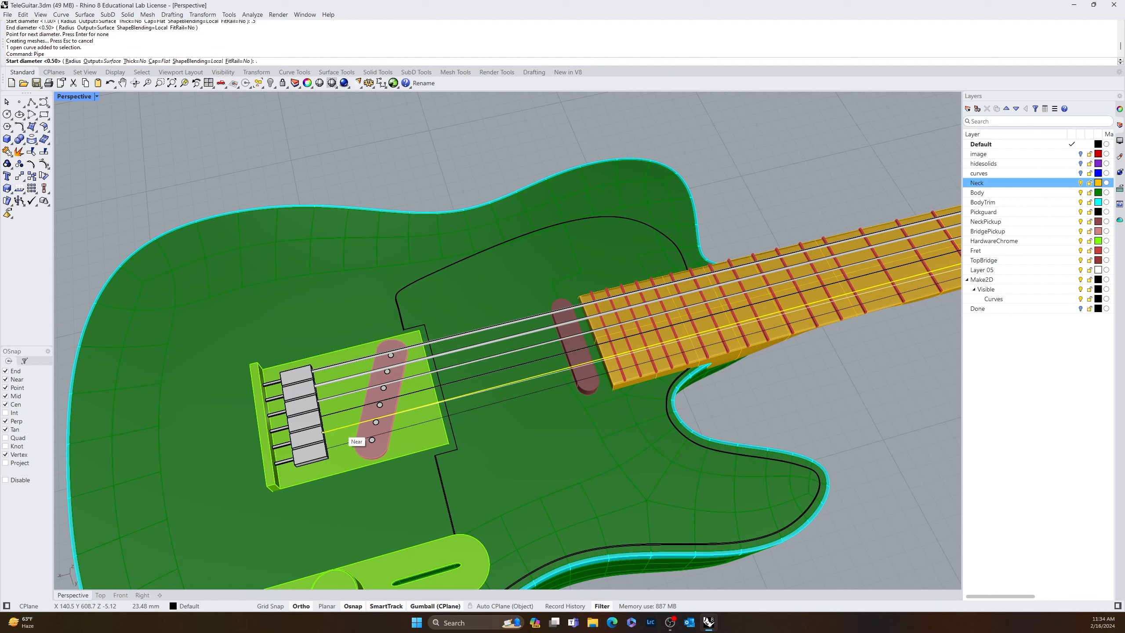
text(5)
key(Return)
key(Return)
key(Return)
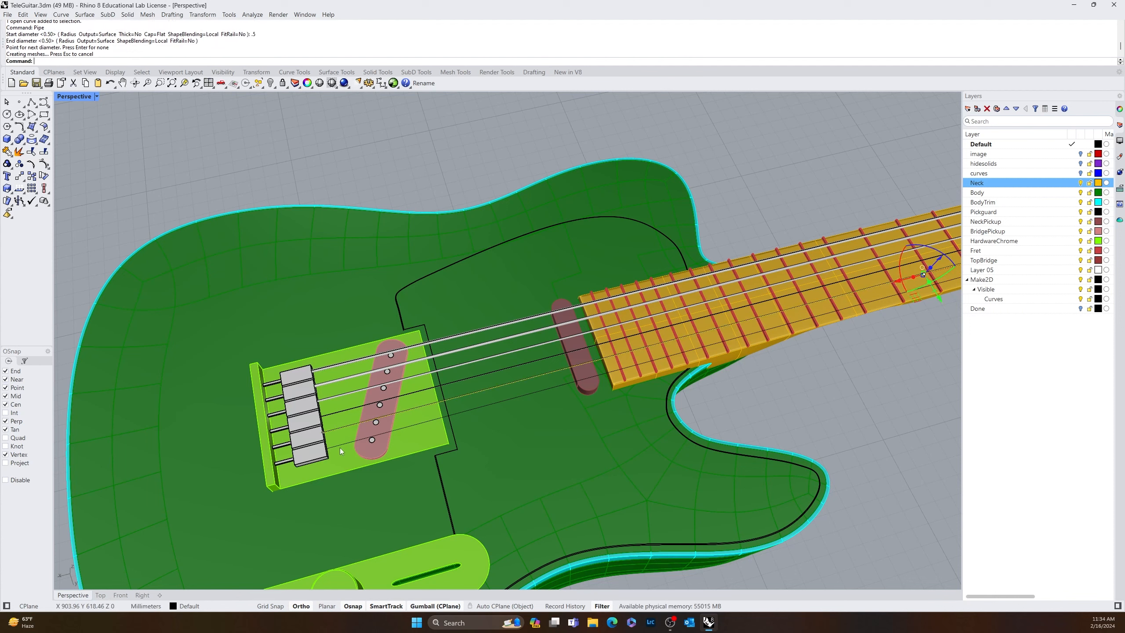
- Pipe the sixth, outermost string curve with a 0.3 mm diameter
click(337, 445)
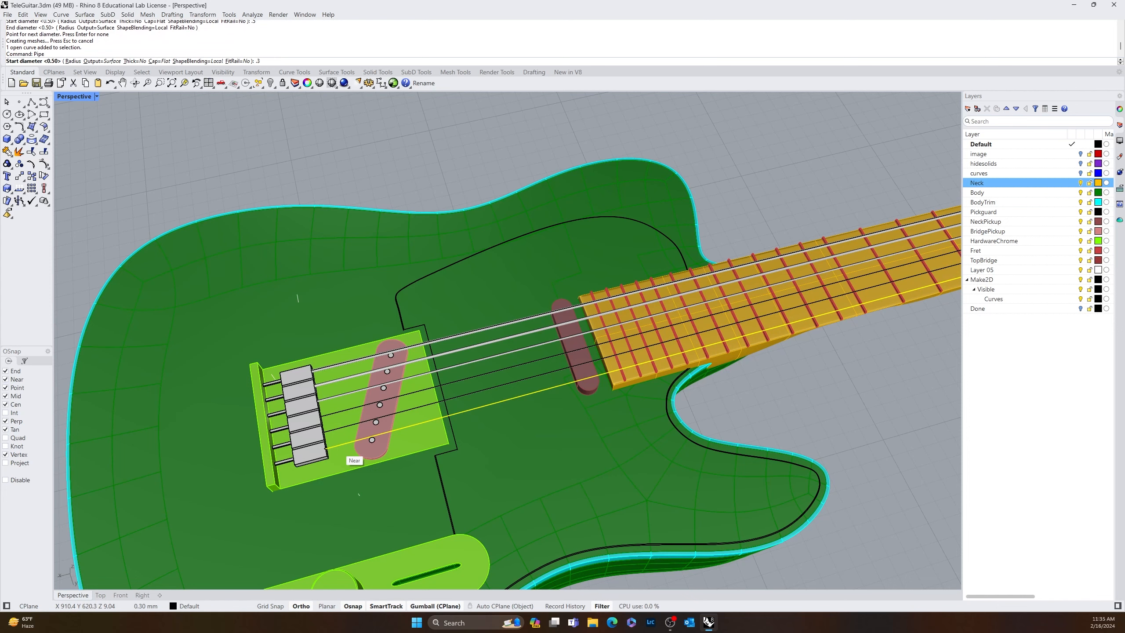
key(Return)
key(Return)
key(Return)
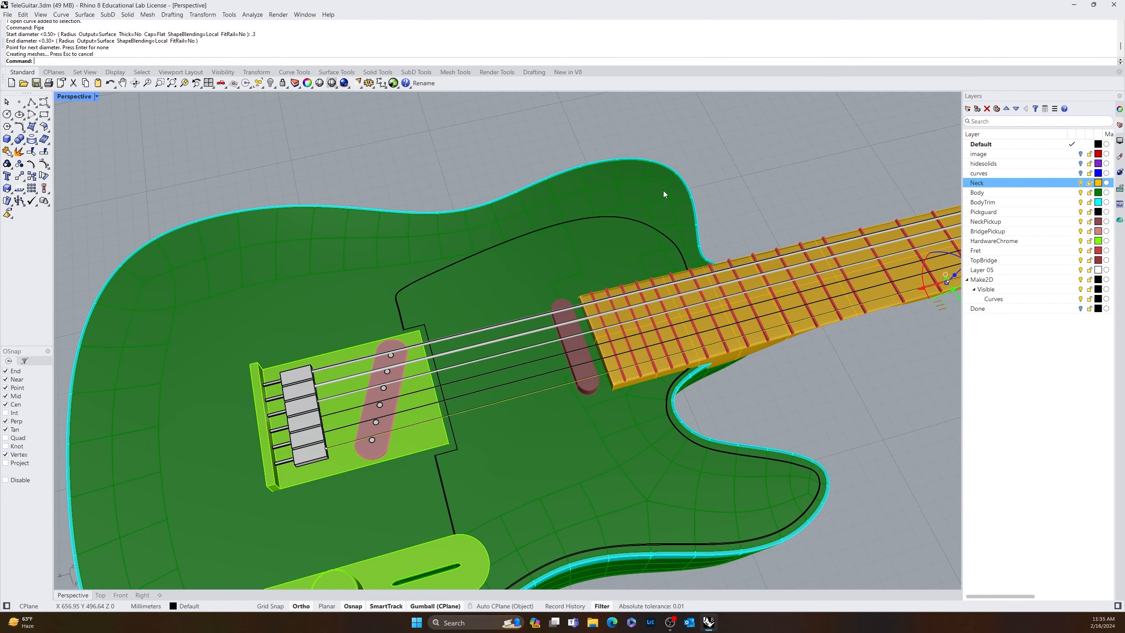
- Select both parts of the round string retainer on the headstock and raise them slightly towards the strings
scroll(731, 172, down, 6)
right_drag(731, 172, 74, 313)
scroll(299, 350, up, 8)
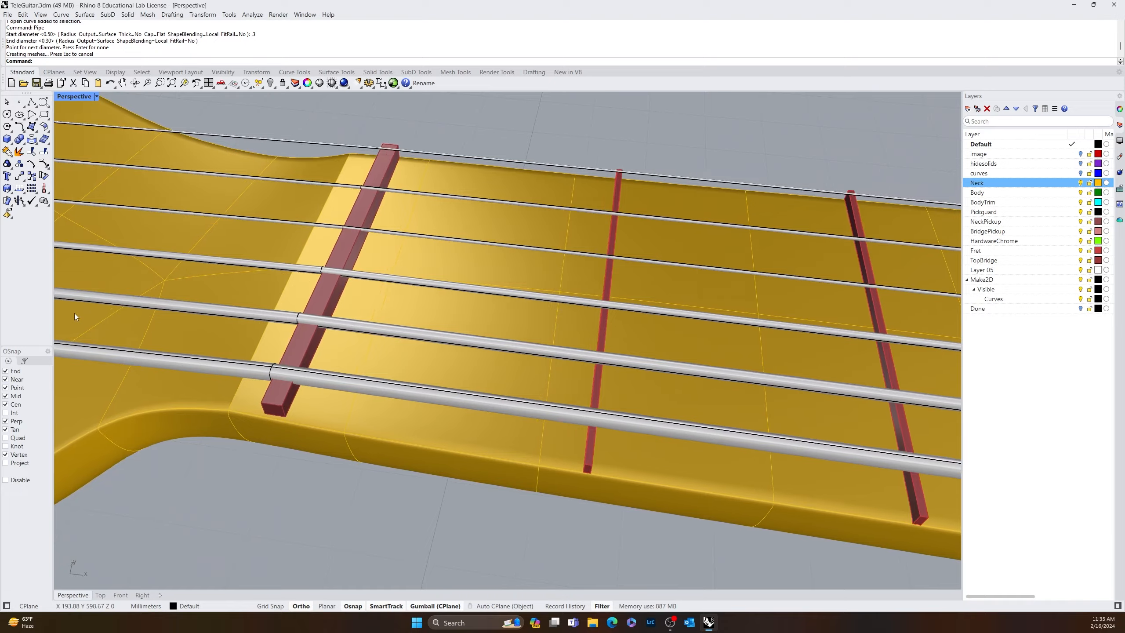
scroll(347, 340, down, 4)
right_drag(347, 340, 681, 390)
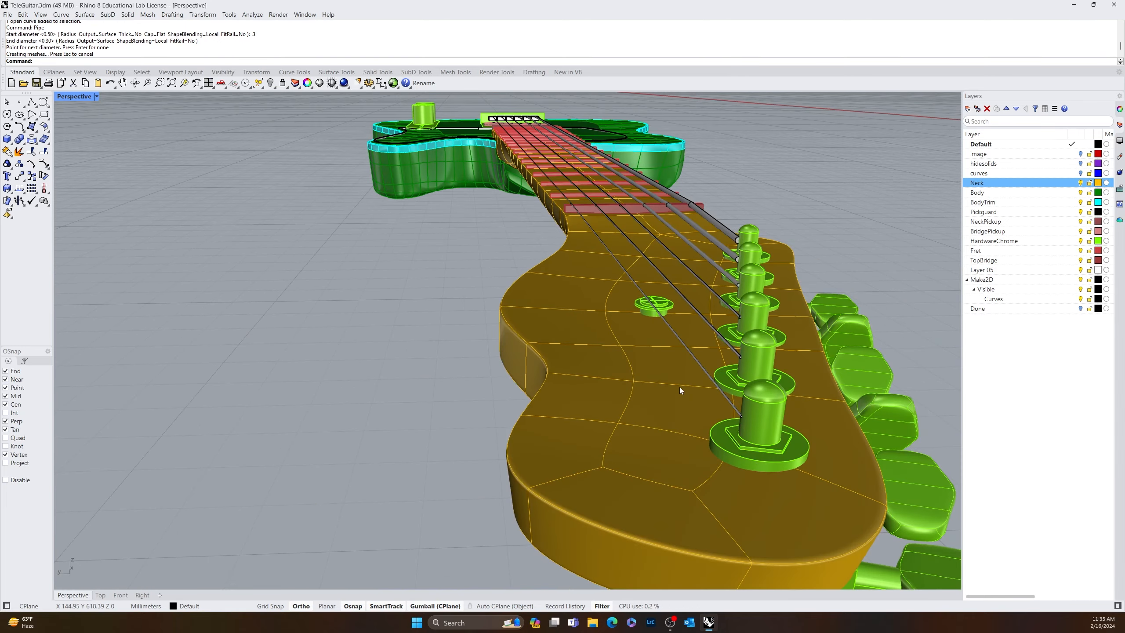
right_drag(689, 346, 429, 481)
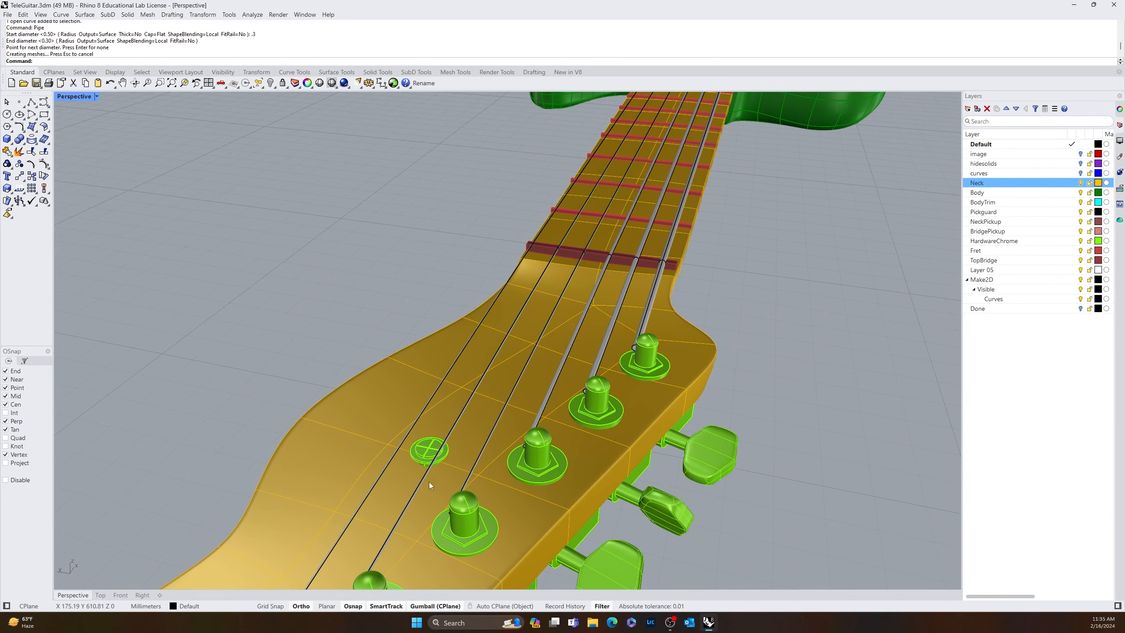
scroll(429, 482, up, 3)
drag(311, 284, 491, 487)
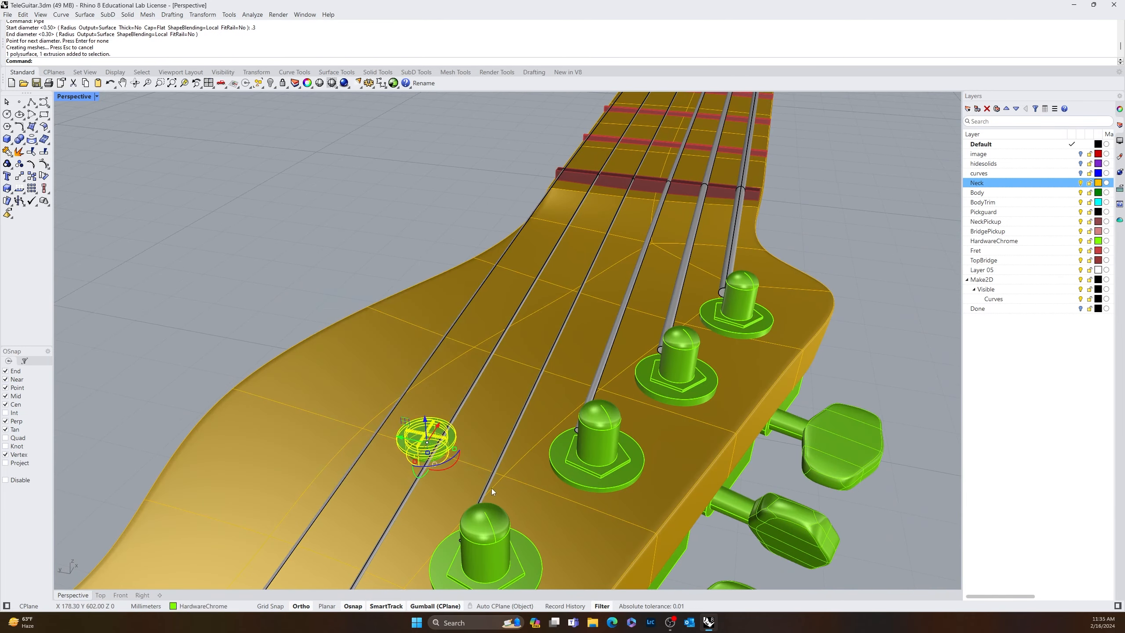
right_drag(492, 488, 498, 463)
drag(538, 217, 541, 195)
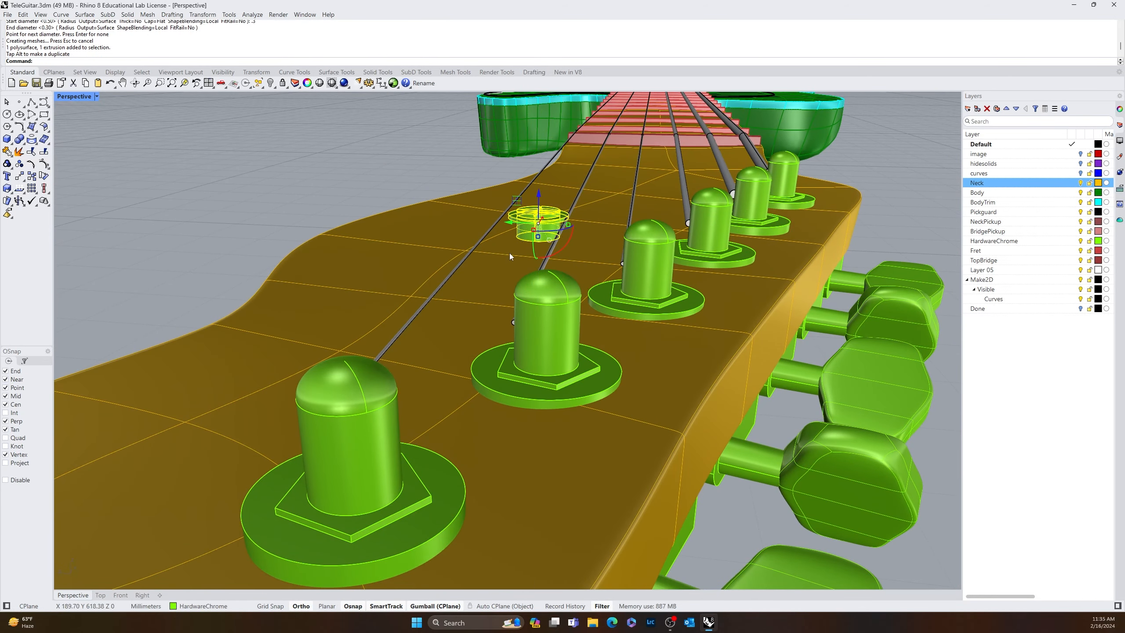
right_drag(509, 250, 541, 267)
click(541, 268)
- Reselect the string retainer's two parts and move them a little further up above the headstock
right_drag(732, 354, 476, 329)
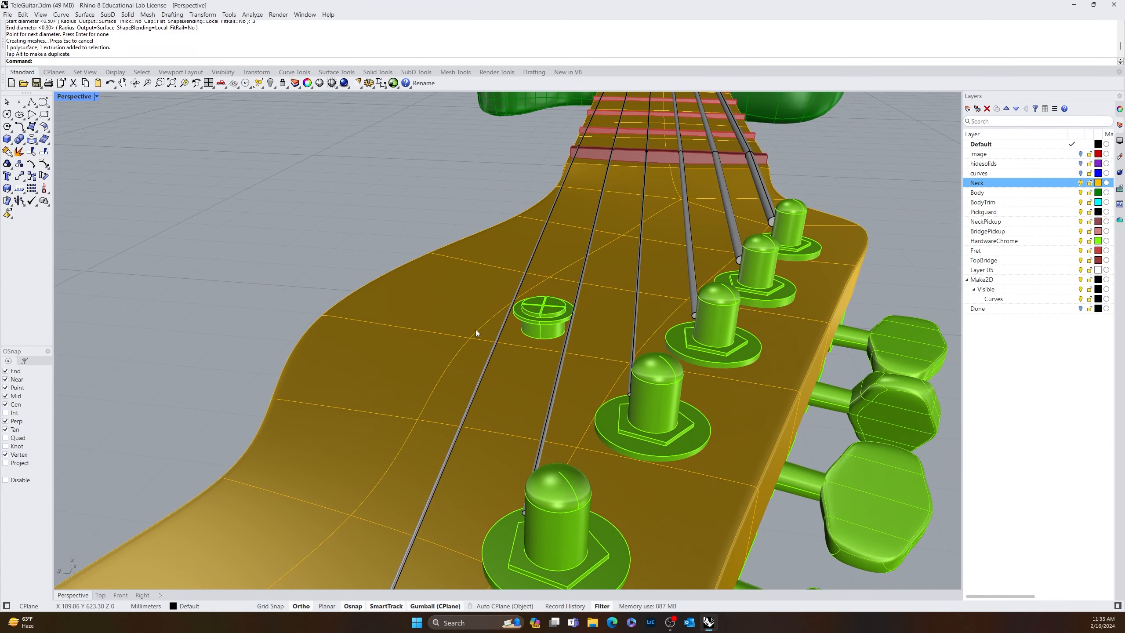
drag(244, 254, 625, 369)
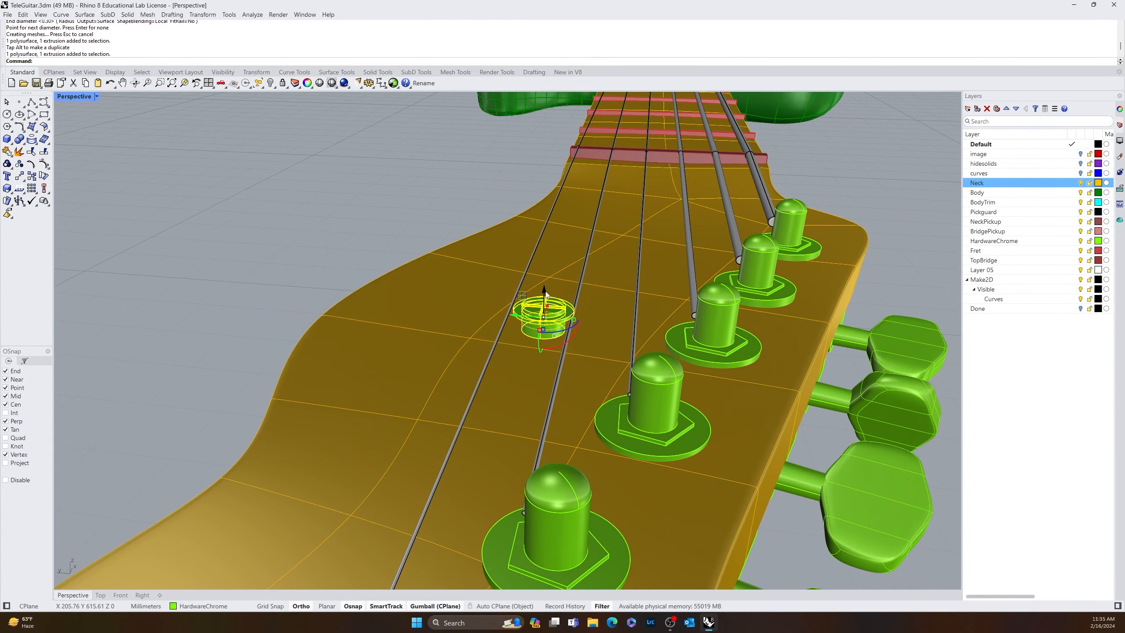
drag(544, 289, 544, 277)
key(Escape)
right_drag(562, 362, 614, 331)
right_drag(718, 176, 355, 243)
scroll(354, 240, down, 5)
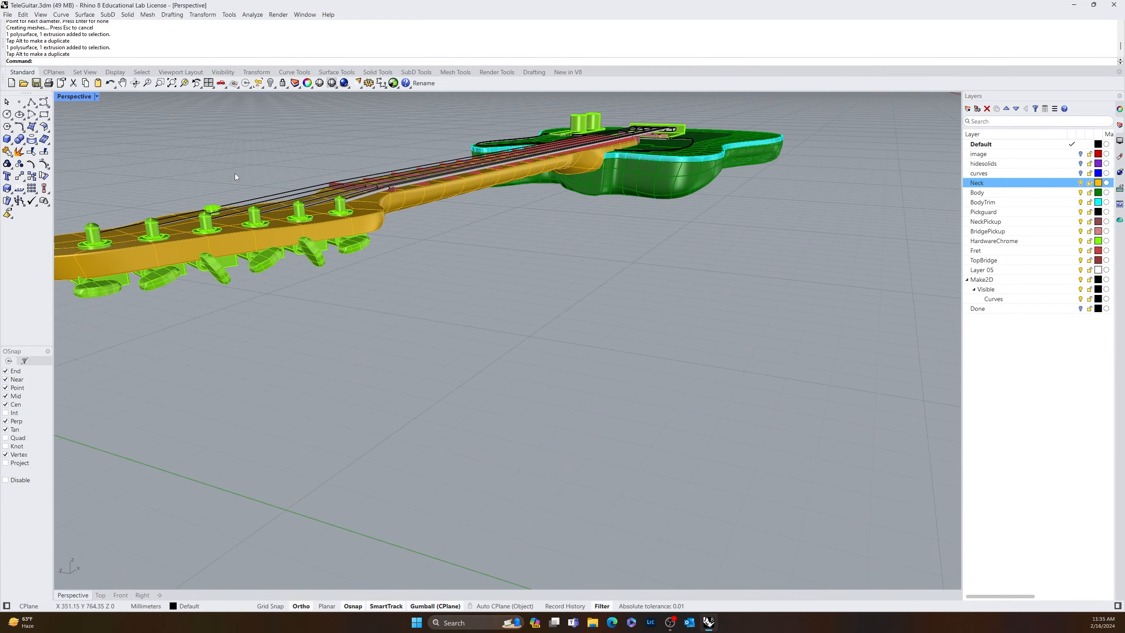
- Select the string retainer from a low side view and nudge it down slightly onto the strings
scroll(206, 192, up, 9)
drag(194, 188, 299, 280)
drag(252, 226, 254, 233)
key(Escape)
- Extend the round string retainer's bottom face down to the headstock surface, closing the gap beneath it
right_drag(284, 294, 317, 250)
scroll(396, 183, up, 6)
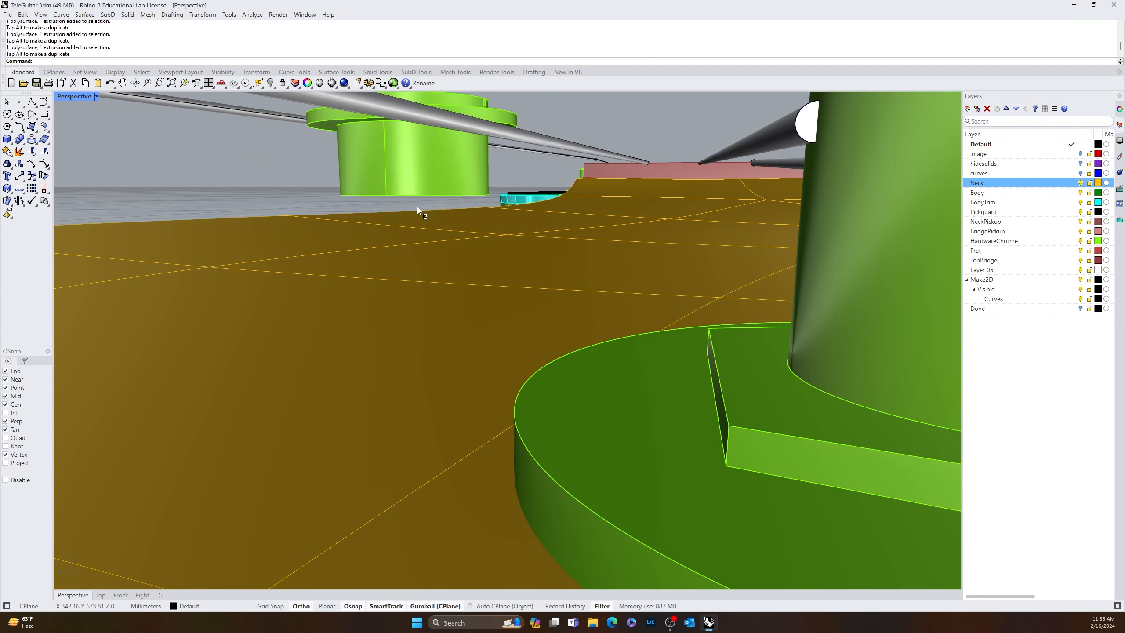
right_drag(417, 206, 417, 205)
ctrl+shift+click(419, 145)
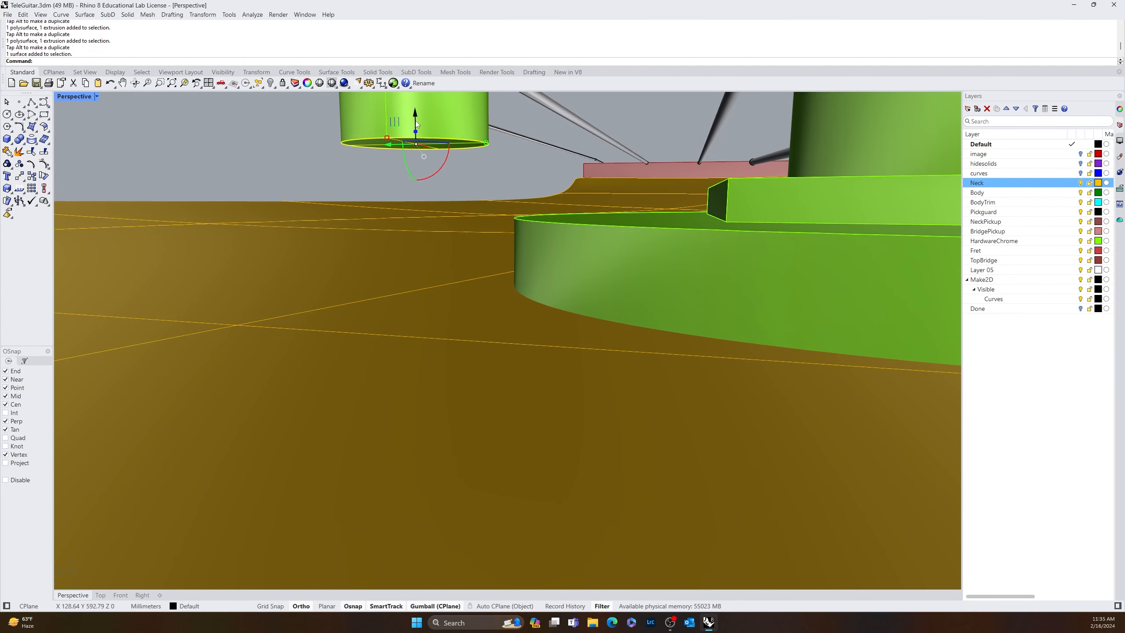
drag(415, 113, 426, 204)
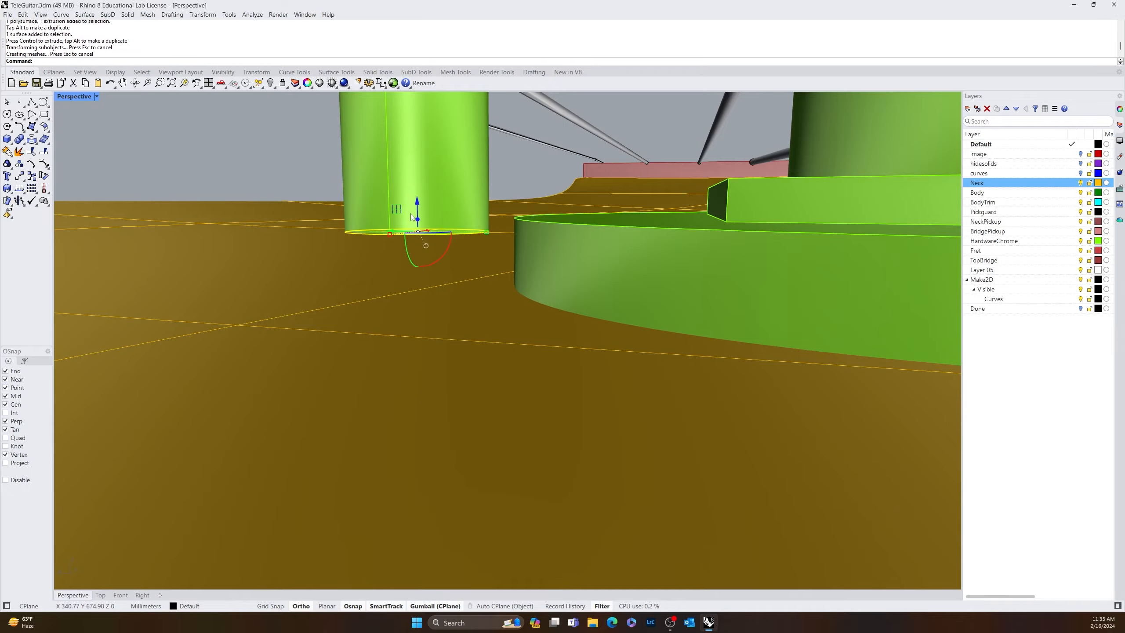
key(Escape)
- Set the Perspective viewport's display mode to Rendered with the whole guitar in view
scroll(425, 208, down, 8)
right_drag(377, 253, 259, 342)
scroll(258, 341, down, 10)
right_drag(468, 373, 356, 380)
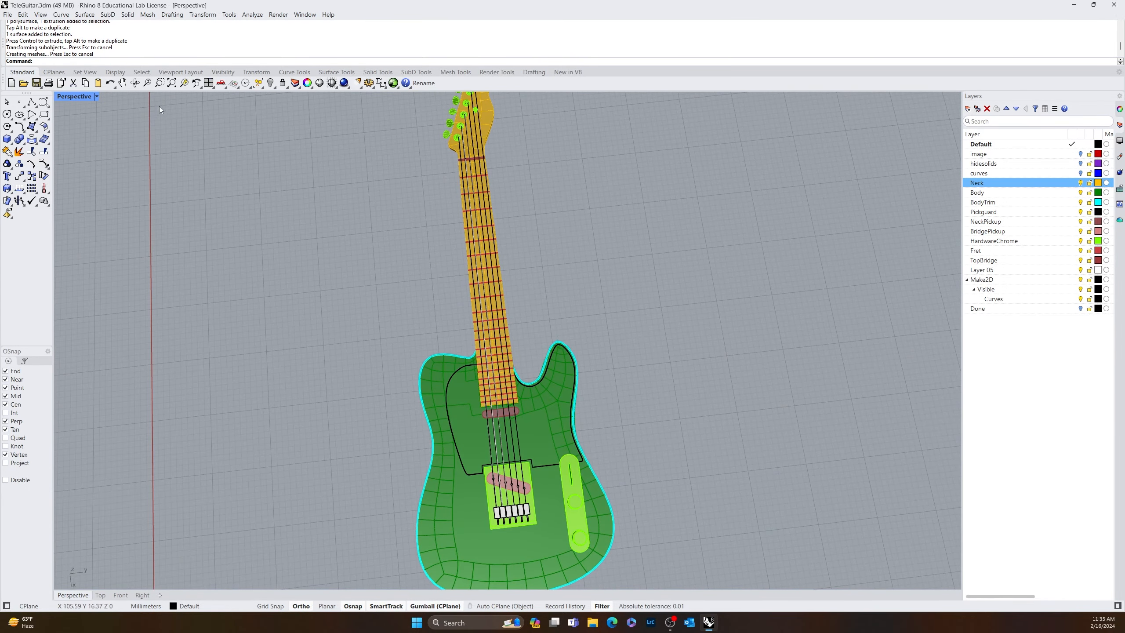
click(96, 95)
click(111, 152)
right_drag(377, 327, 258, 284)
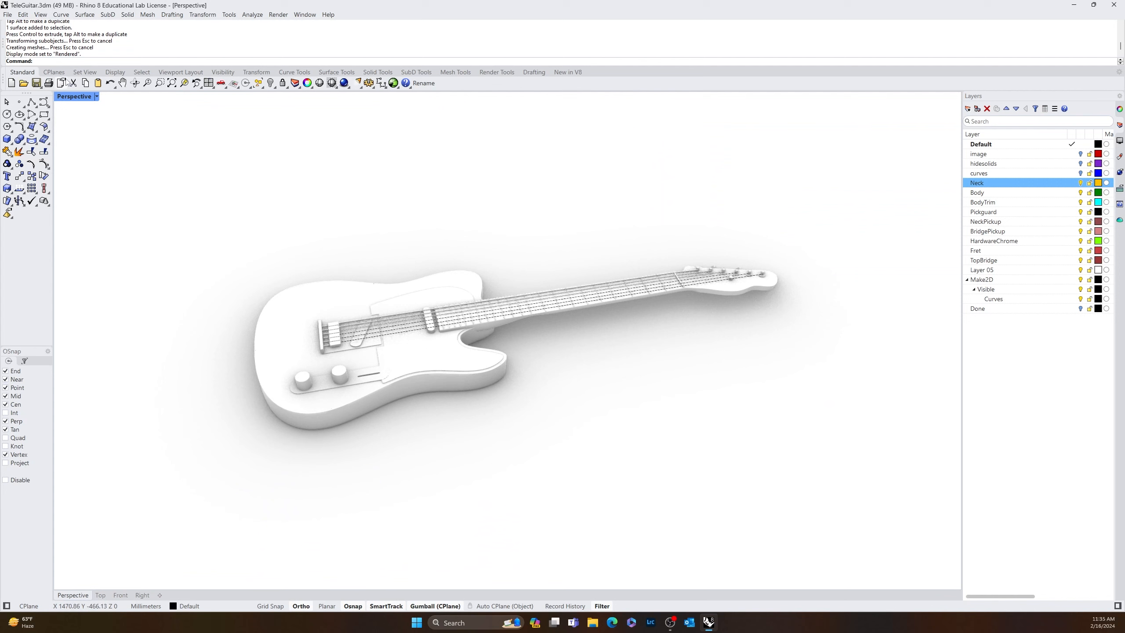
- Select all visible curves in the model and move them to the hidden "curves" layer
click(23, 14)
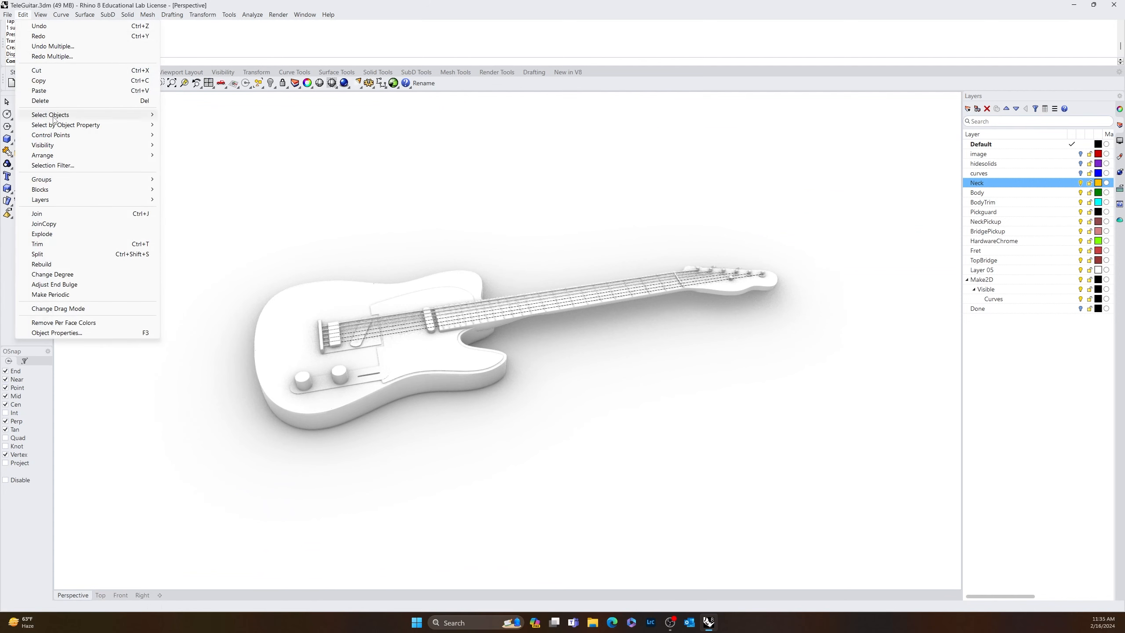
mouse_move(51, 115)
click(206, 193)
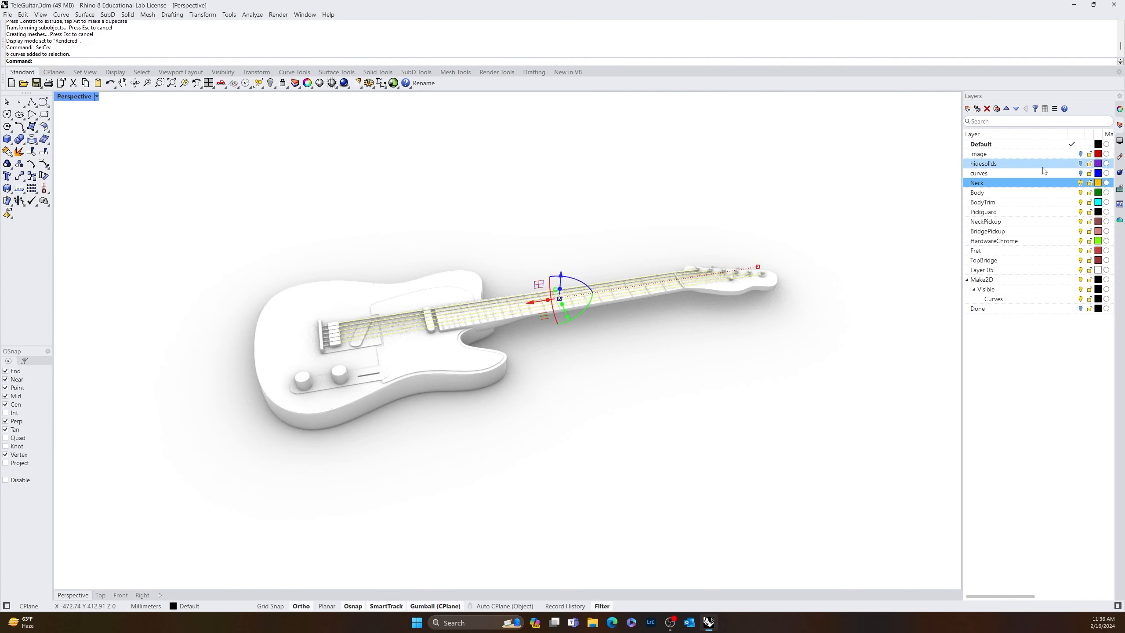
click(996, 174)
right_click(1003, 176)
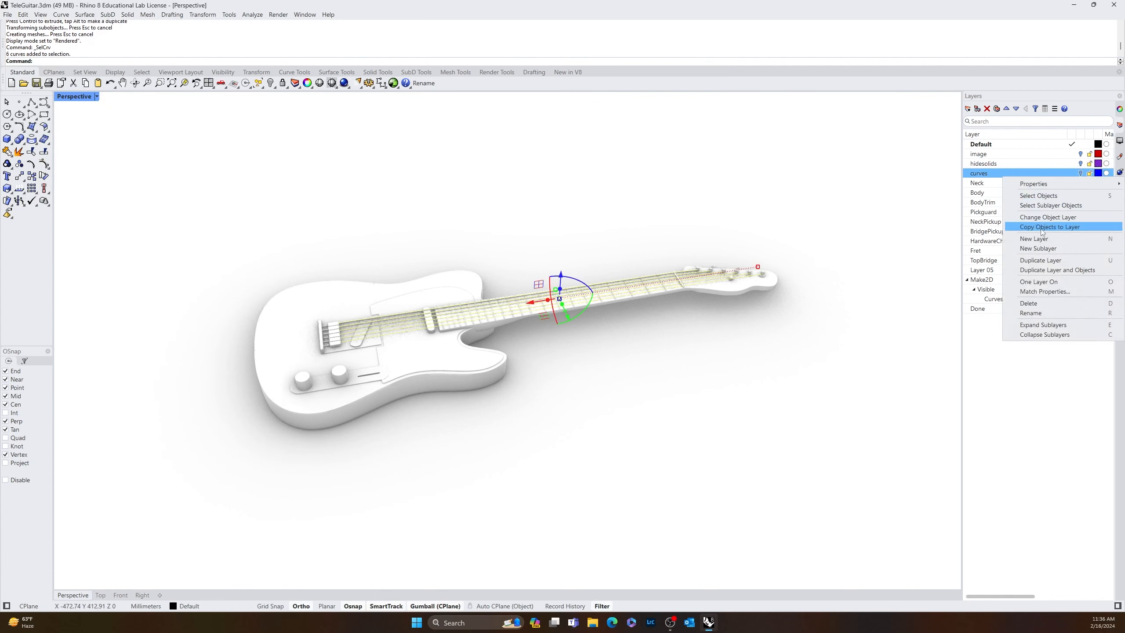
click(1048, 217)
- Examine the complete rendered guitar from above, from the body side and from the headstock end
right_drag(911, 255, 590, 402)
scroll(589, 402, up, 5)
right_drag(522, 431, 533, 363)
scroll(585, 477, down, 10)
shift+right_drag(753, 505, 673, 480)
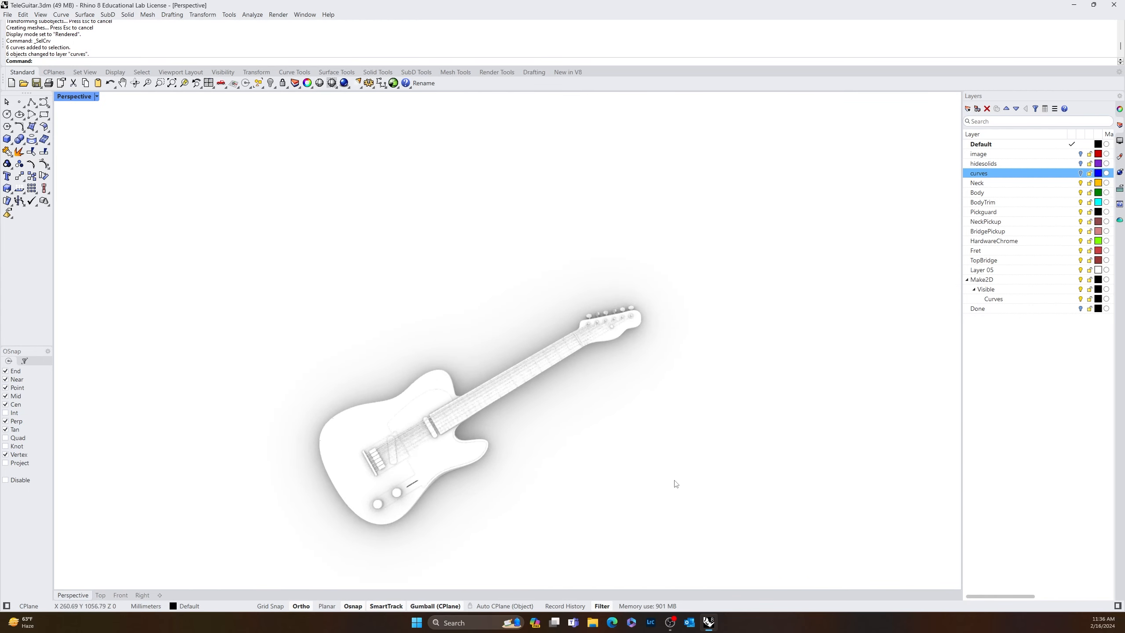
scroll(501, 456, up, 6)
mouse_move(518, 470)
right_down()
mouse_move(493, 465)
mouse_move(481, 410)
right_up()
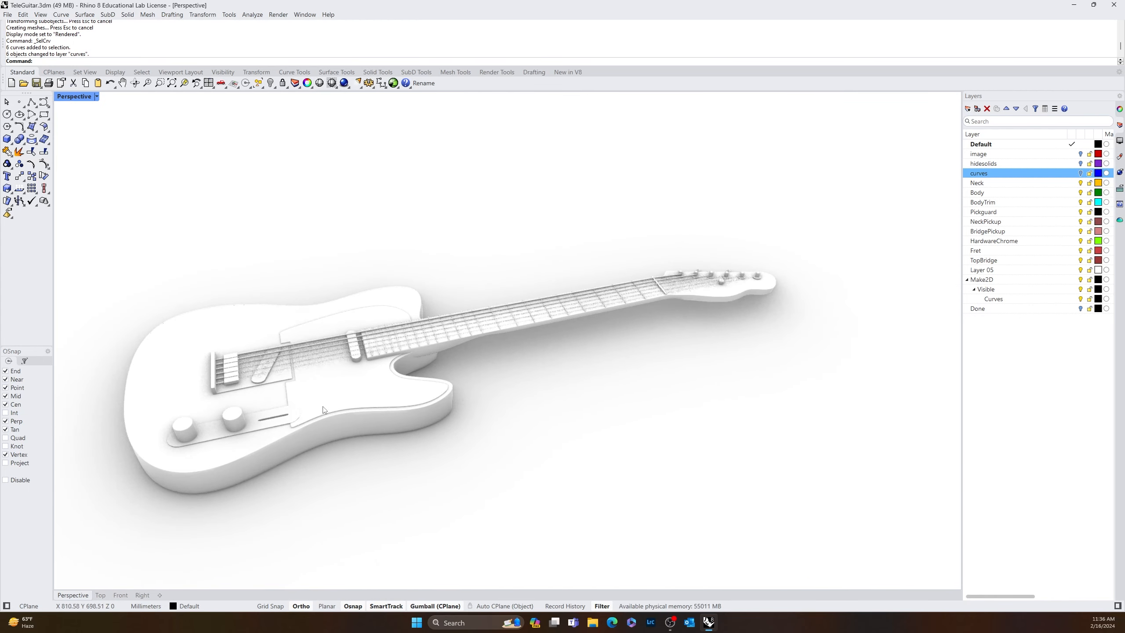
shift+right_drag(573, 354, 638, 365)
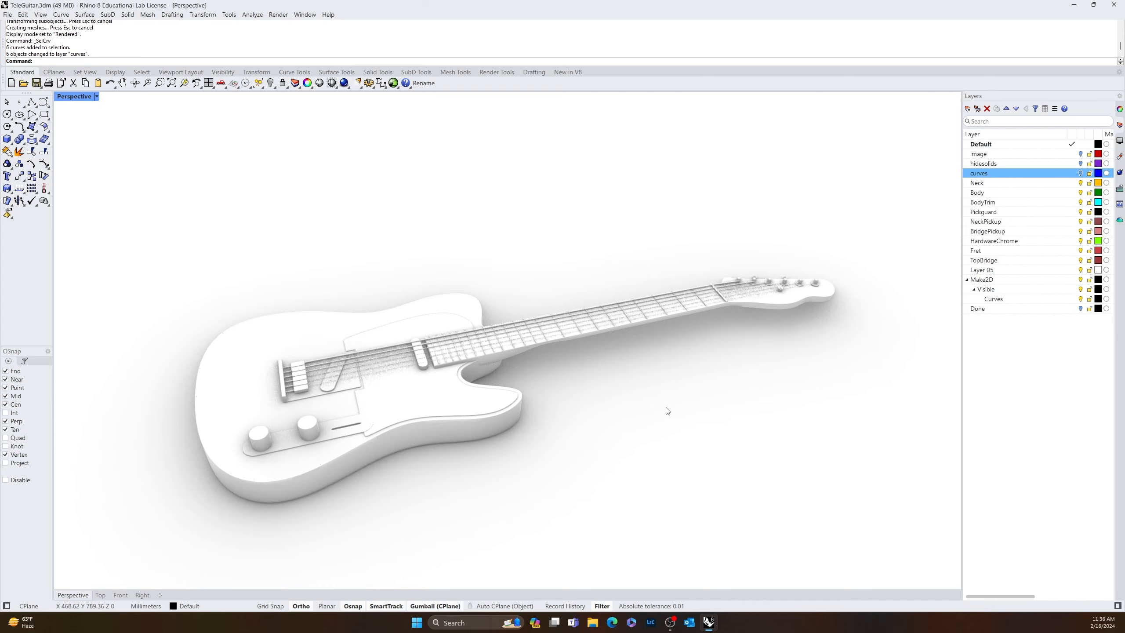
shift+right_drag(665, 409, 471, 436)
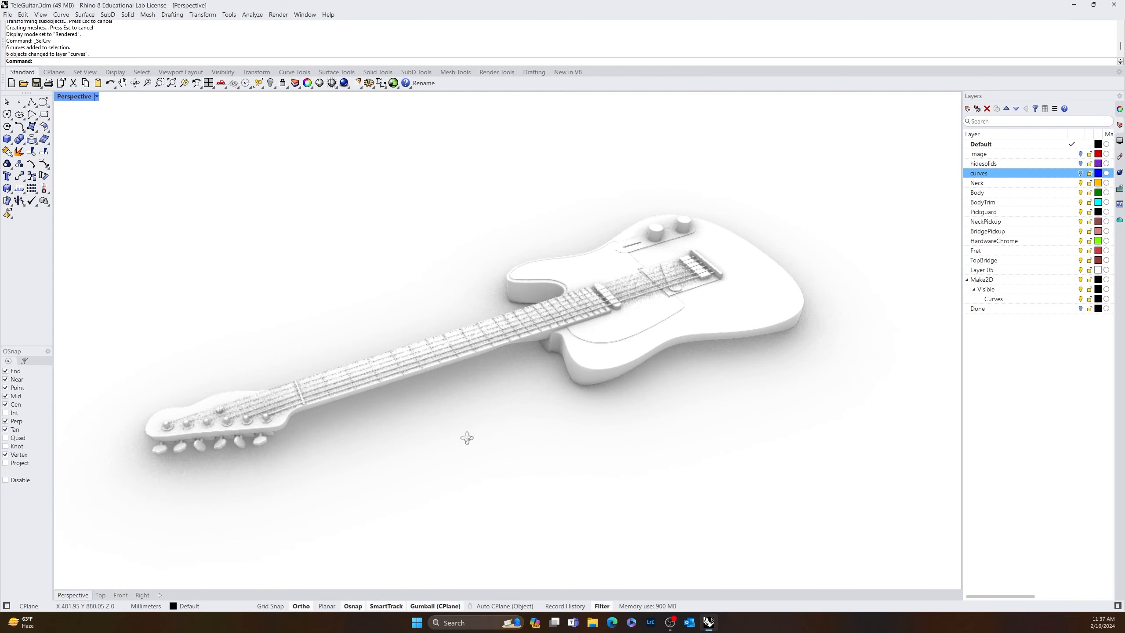
right_drag(589, 287, 318, 285)
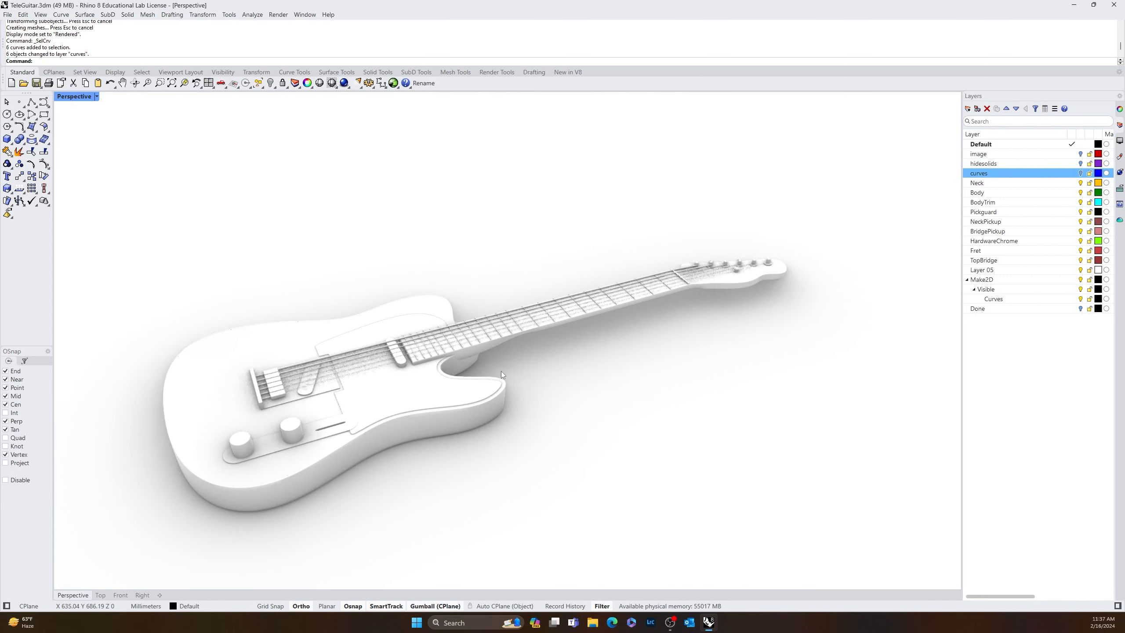